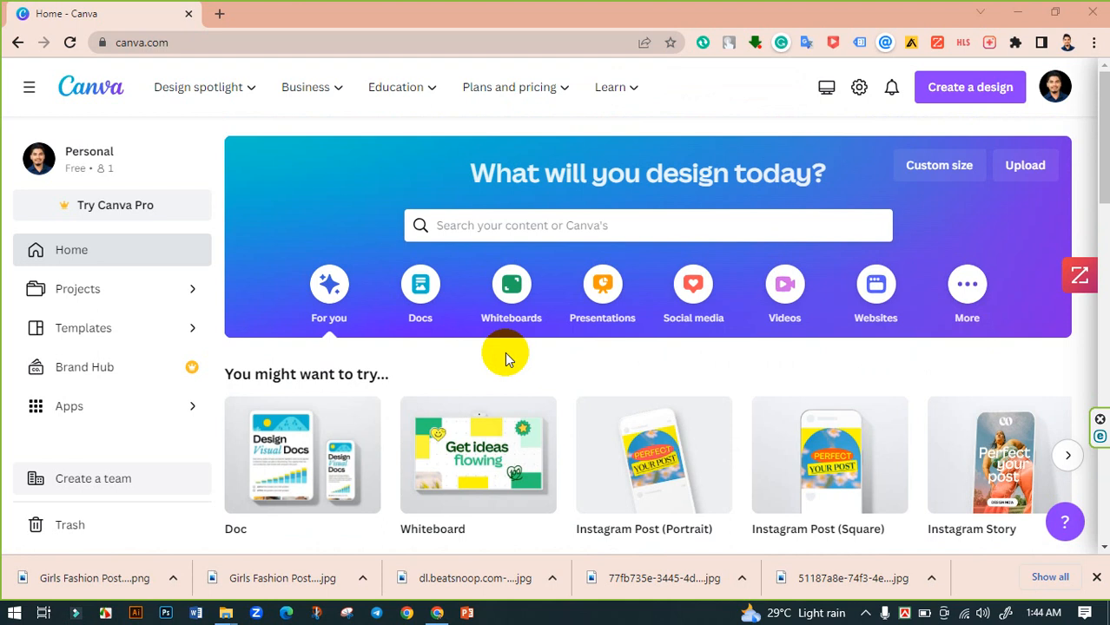
# - Open the recent Untitled Design new-arrivals fashion post from the home page for editing
pyautogui.scroll(-1, 508, 359)
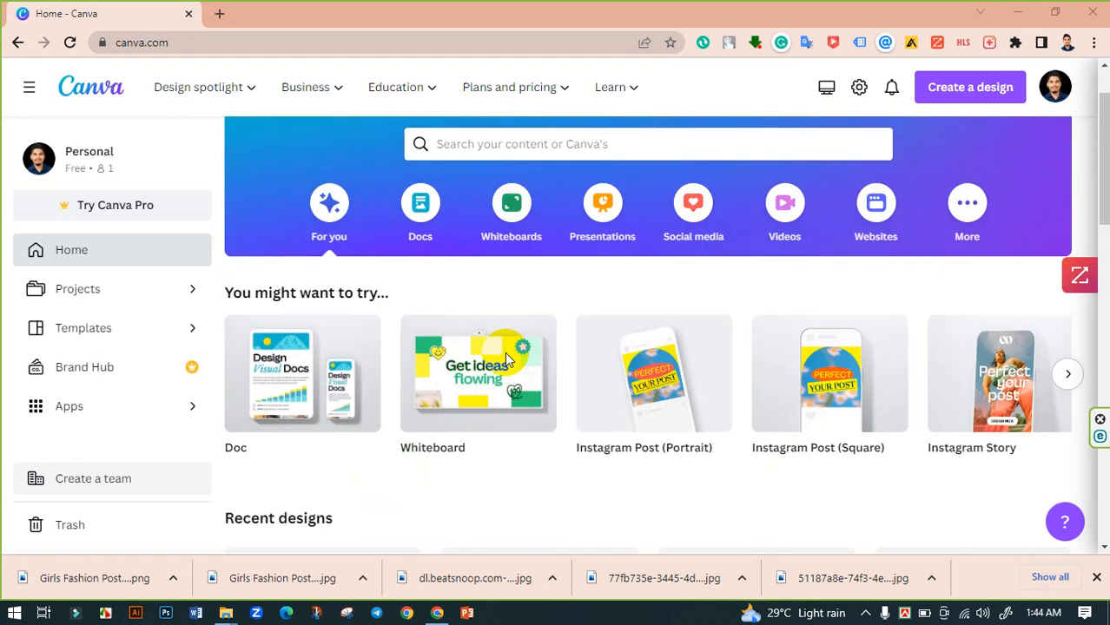
pyautogui.scroll(1, 508, 358)
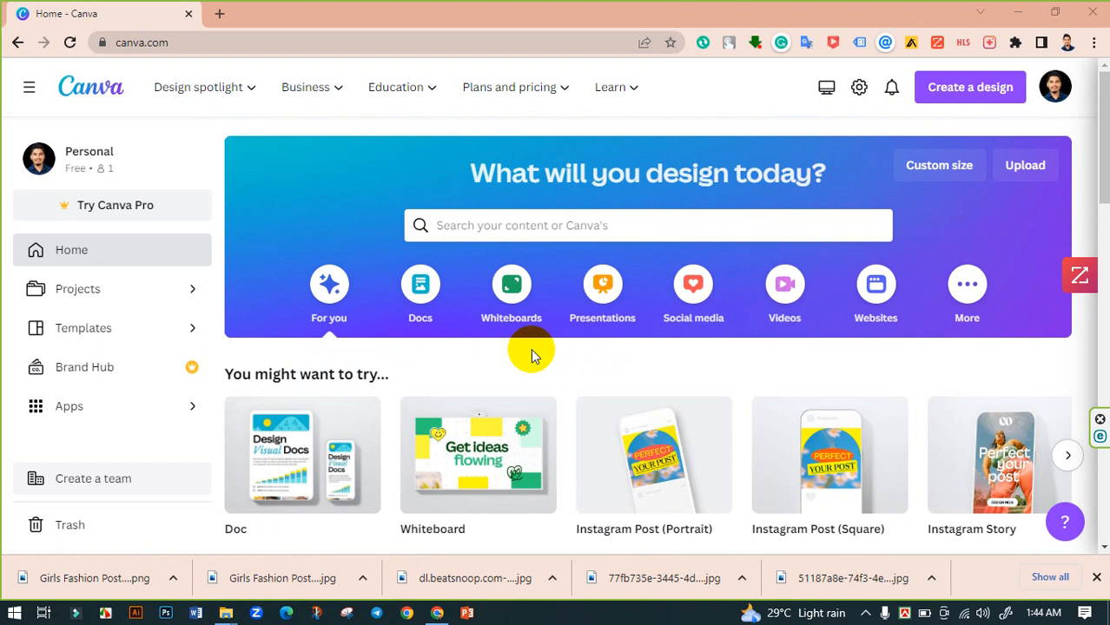
pyautogui.scroll(-5, 542, 356)
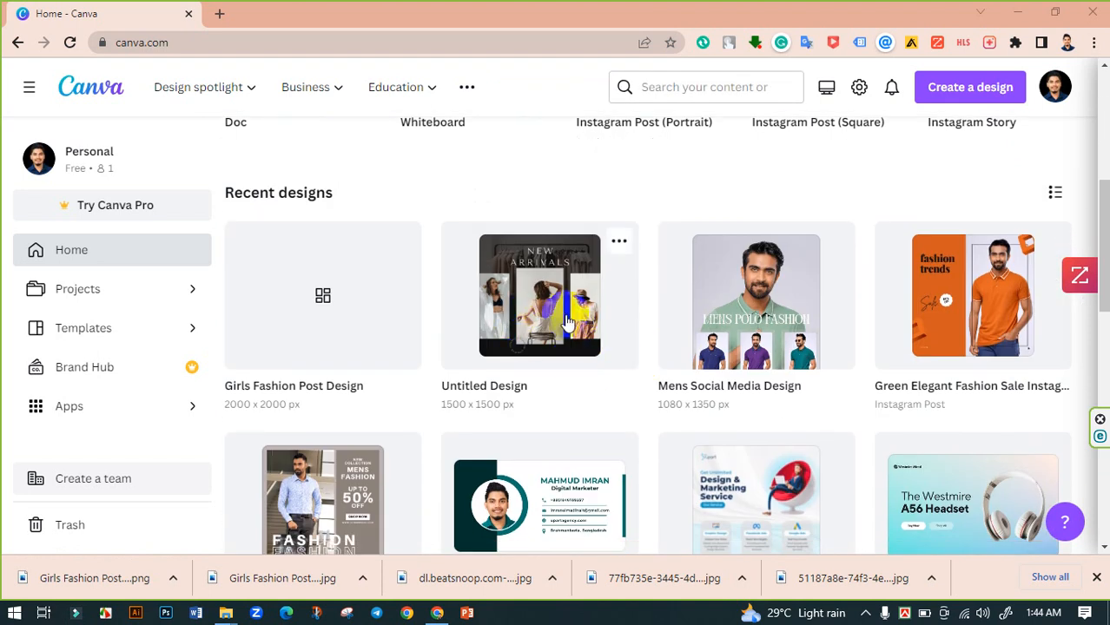
pyautogui.click(566, 319)
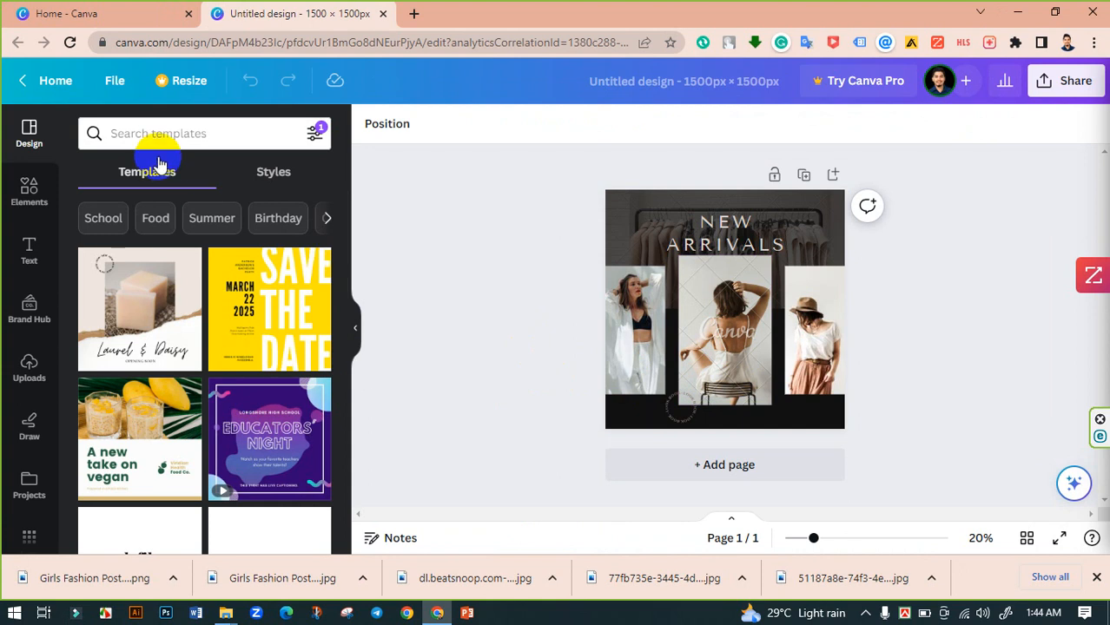
# - Search the templates for fashion post and pick the Fashion Instagram Posts suggestion
pyautogui.click(186, 134)
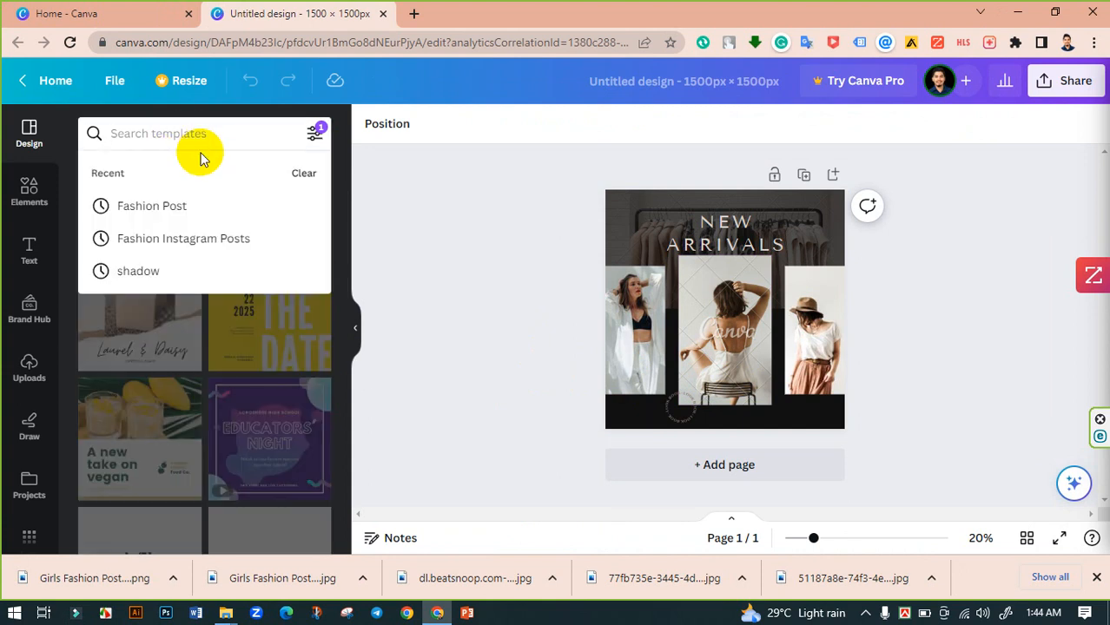
pyautogui.write('fas')
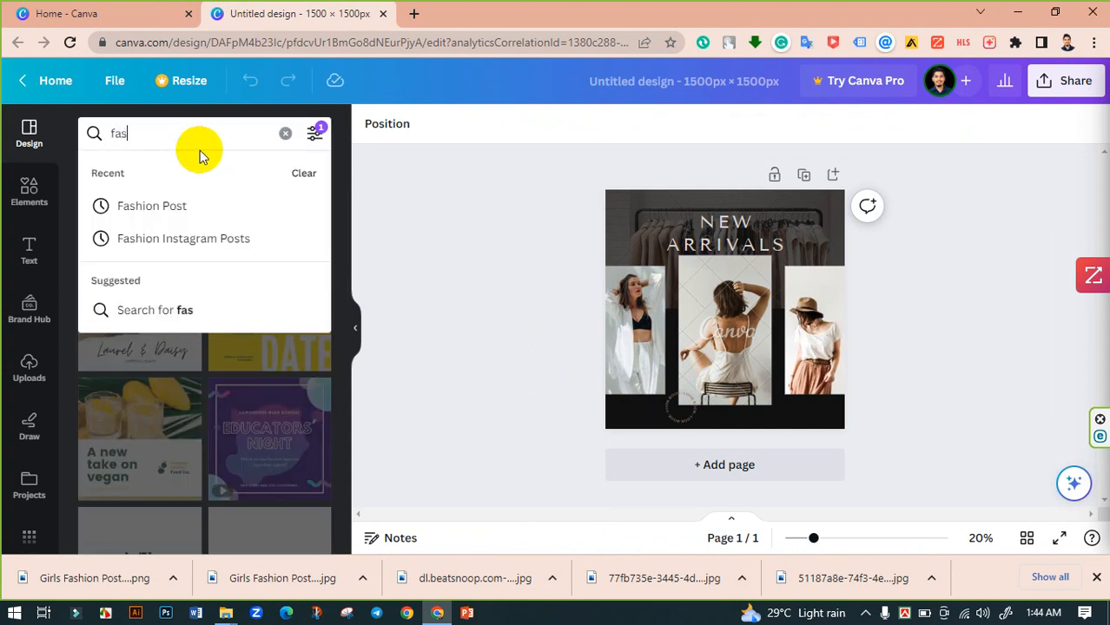
pyautogui.write('hion post')
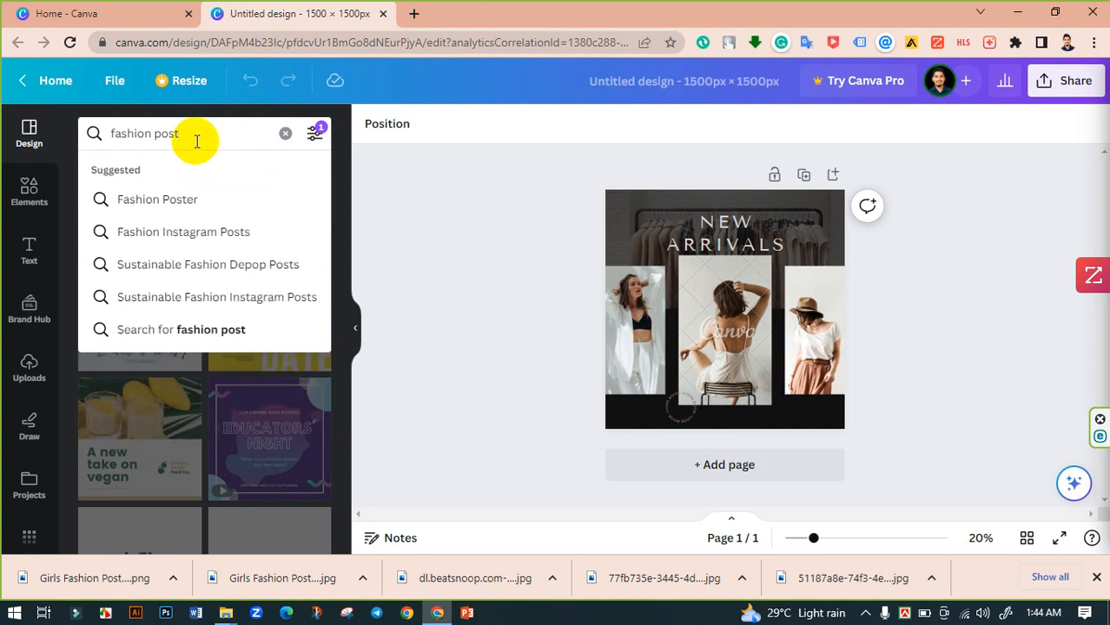
pyautogui.click(190, 232)
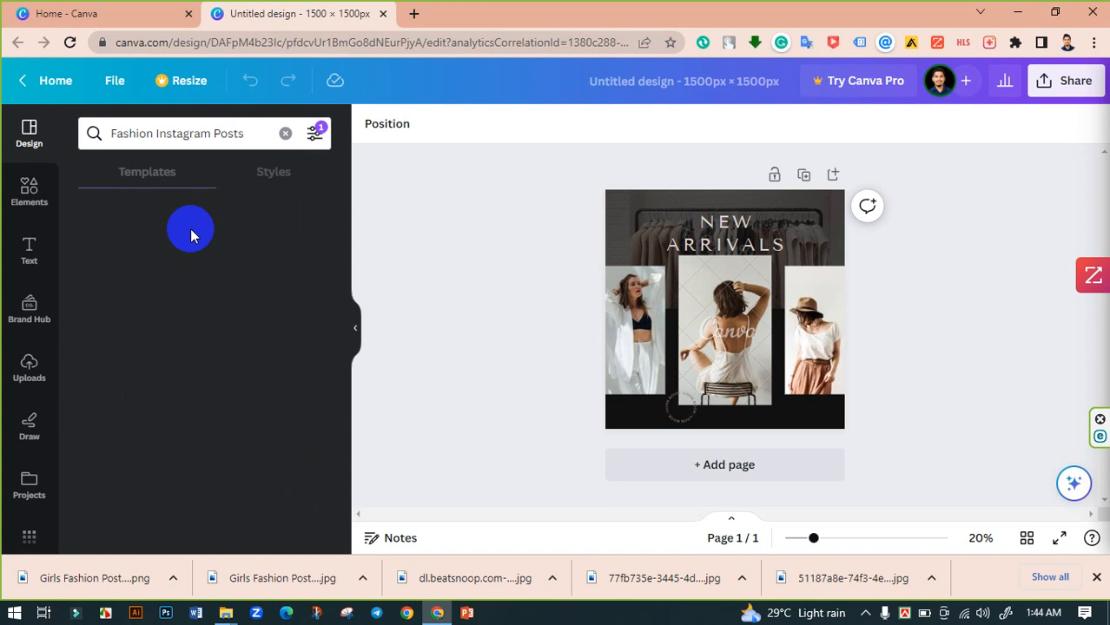
# - Browse through the Fashion Instagram Posts template results
pyautogui.scroll(-5, 216, 380)
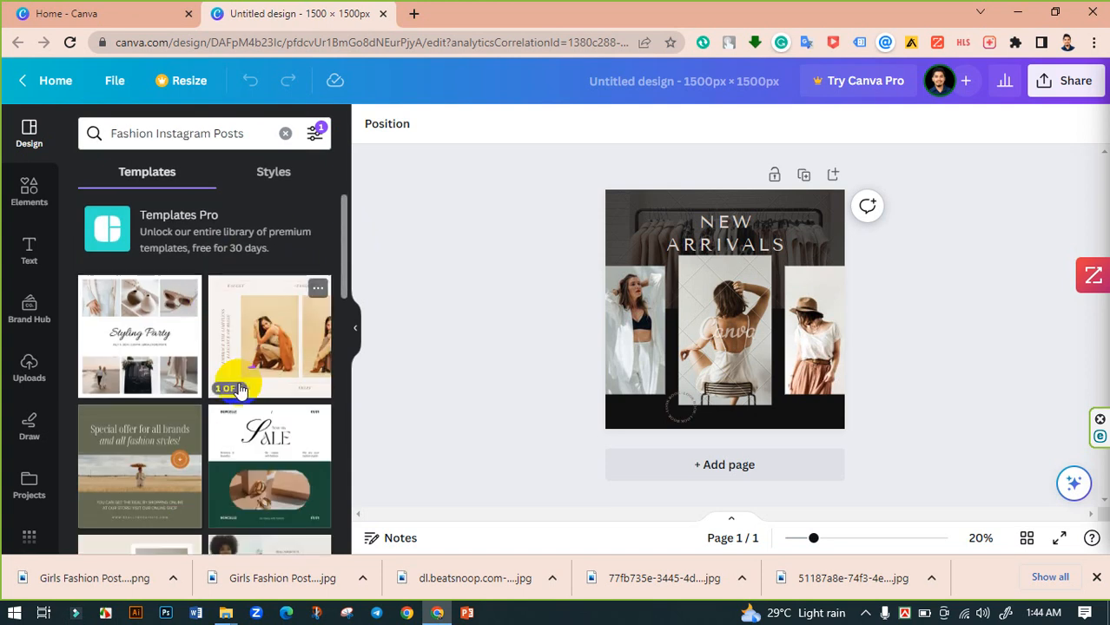
pyautogui.scroll(-2, 237, 373)
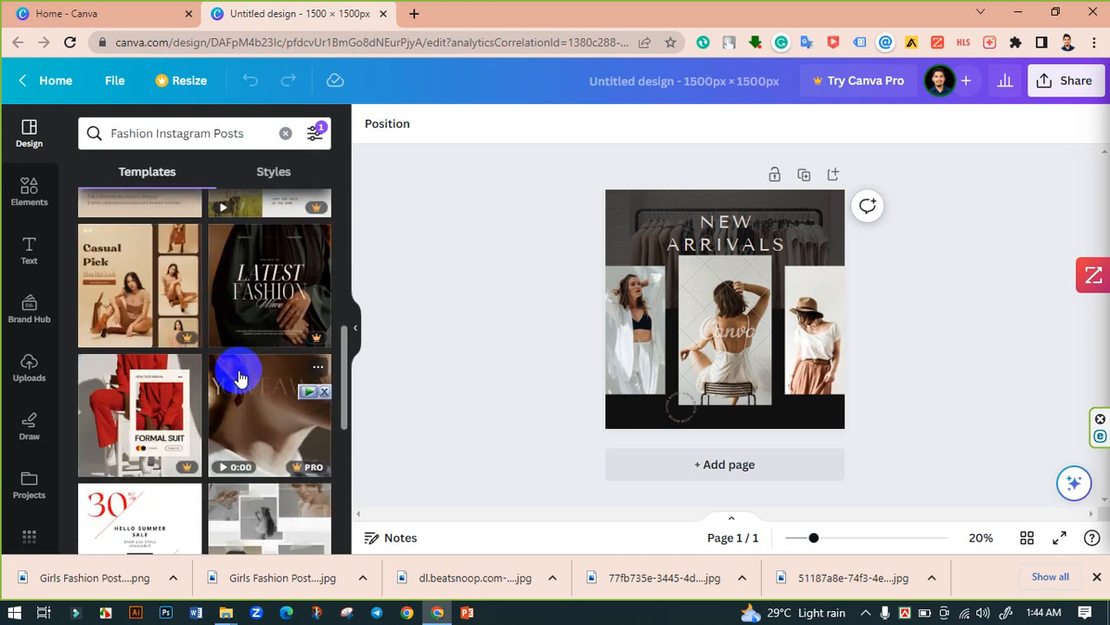
pyautogui.scroll(-1, 250, 321)
pyautogui.scroll(-3, 252, 330)
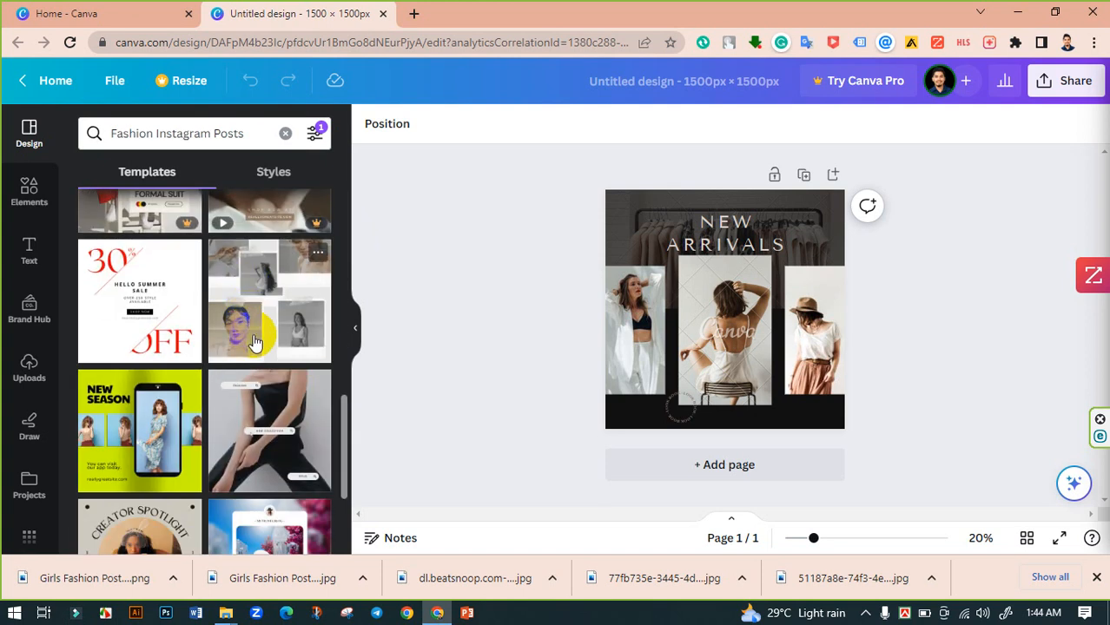
pyautogui.scroll(-8, 298, 341)
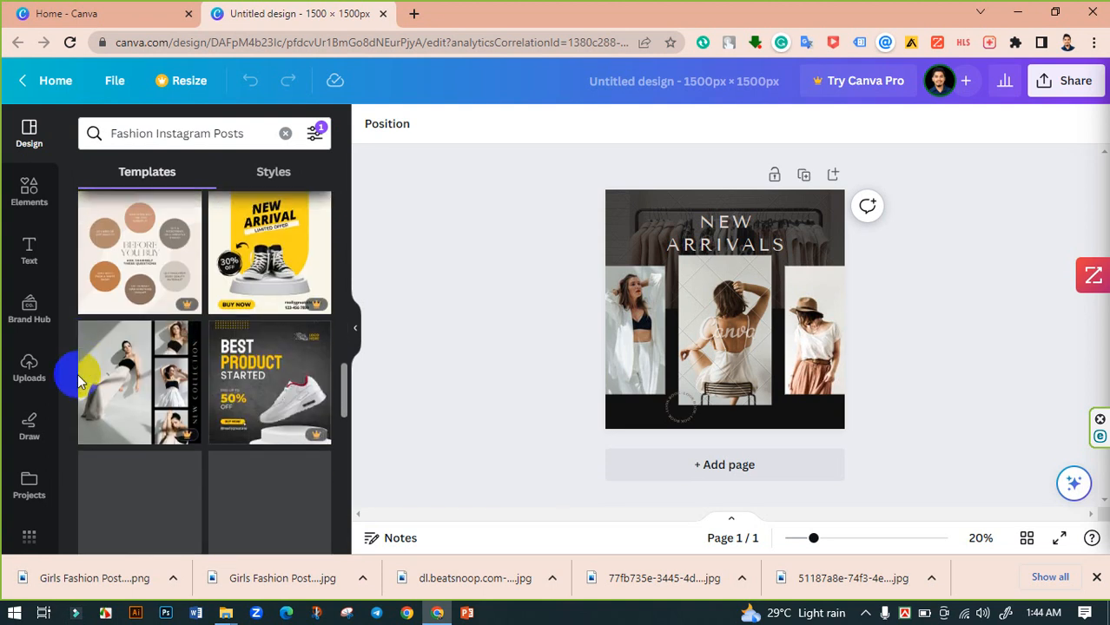
pyautogui.scroll(-3, 224, 362)
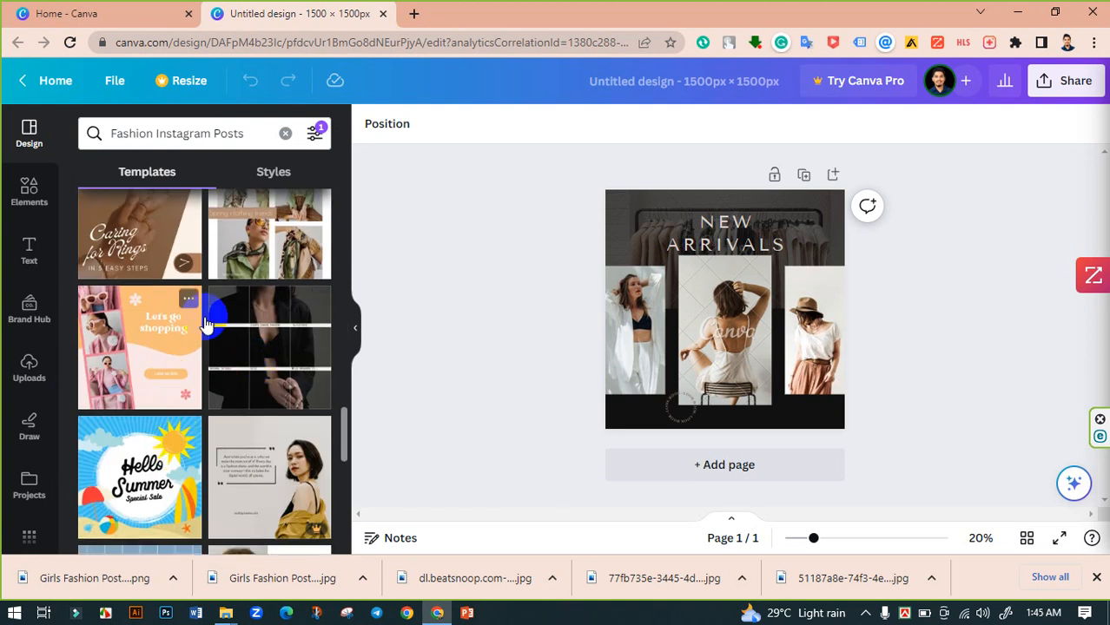
pyautogui.scroll(-10, 261, 234)
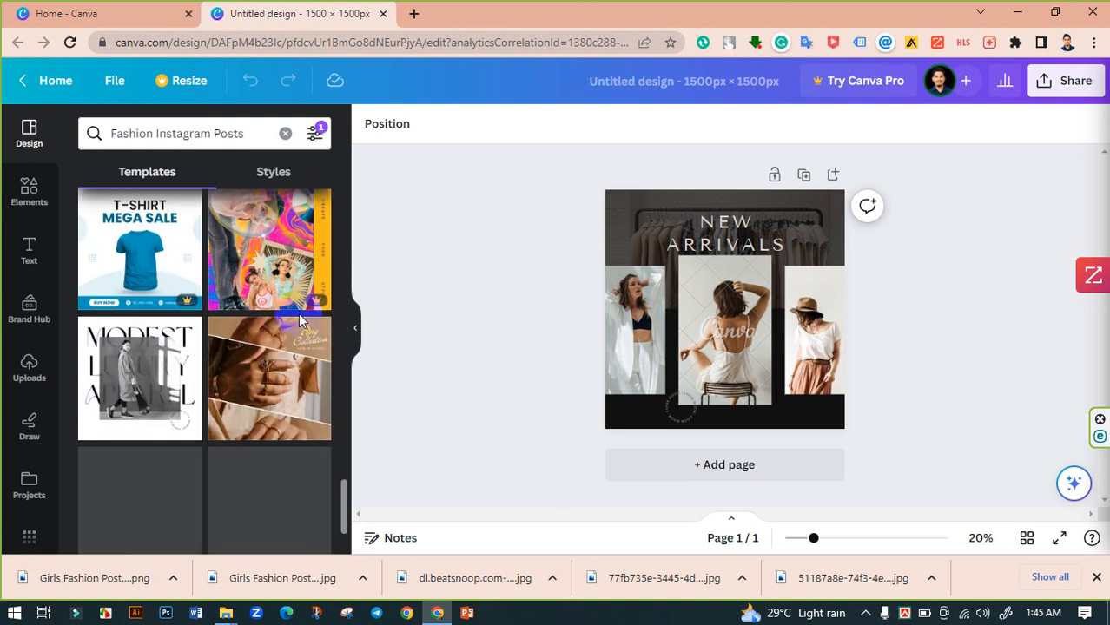
pyautogui.scroll(-3, 260, 306)
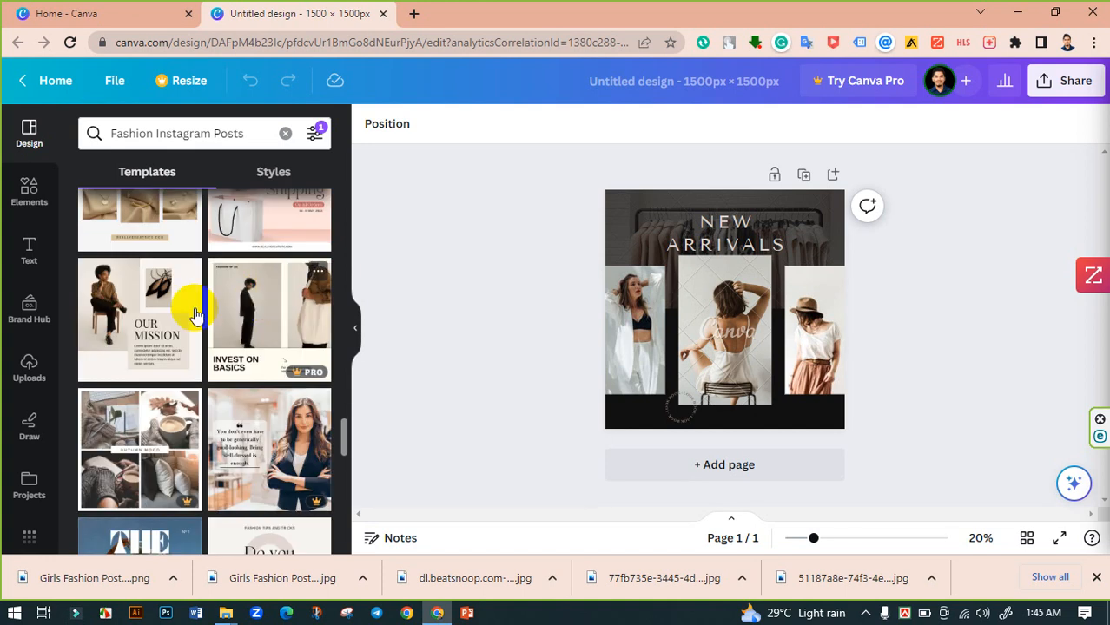
pyautogui.scroll(3, 200, 310)
pyautogui.scroll(-9, 248, 295)
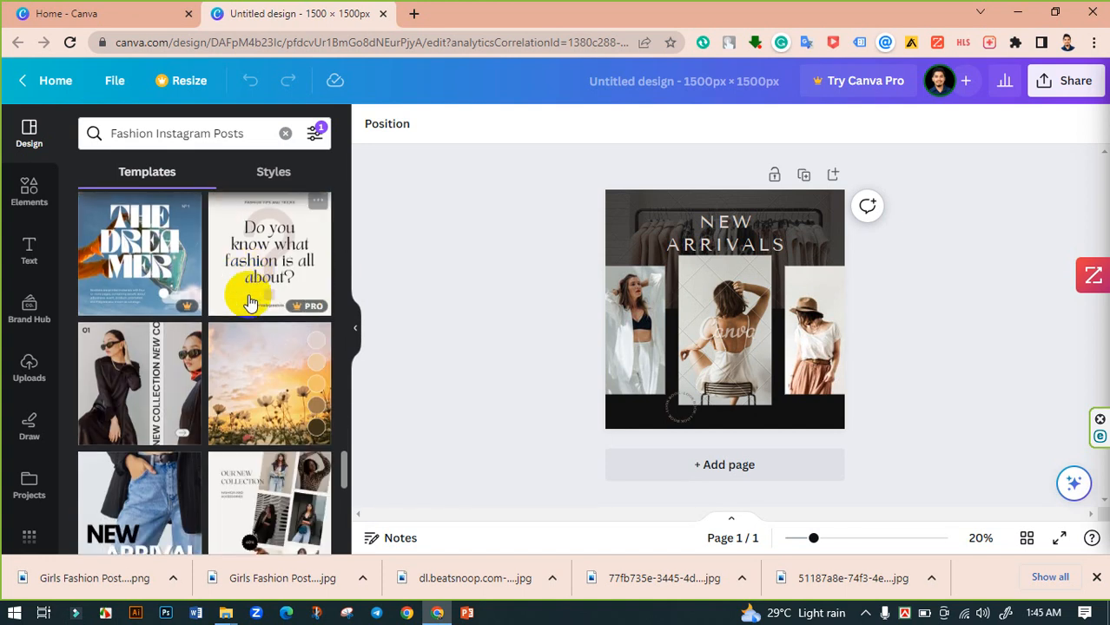
pyautogui.scroll(-5, 239, 300)
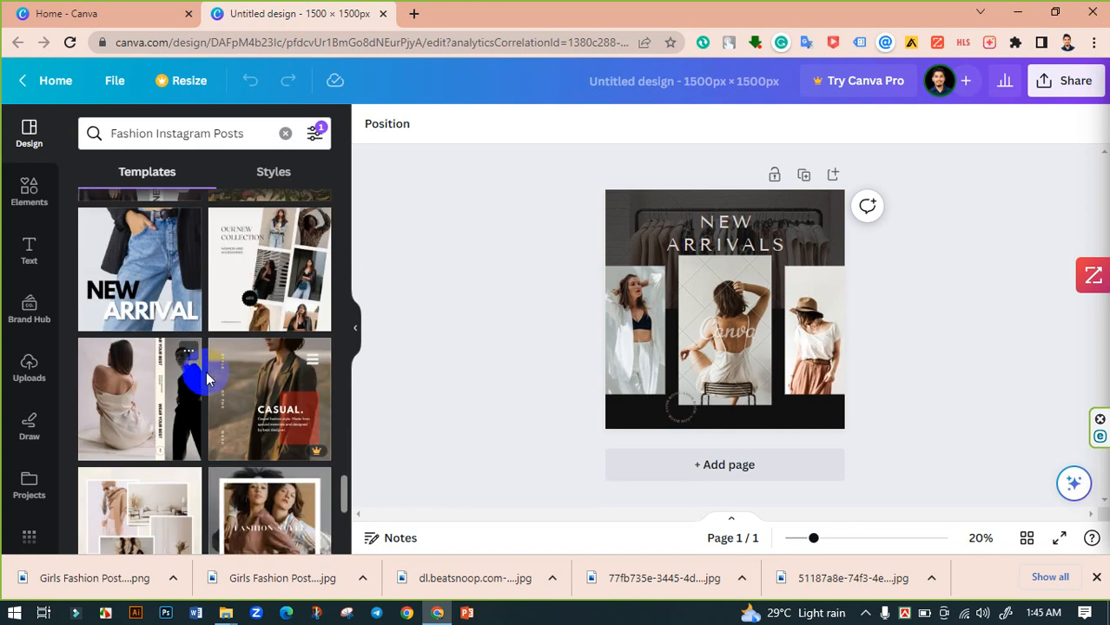
pyautogui.scroll(-8, 226, 380)
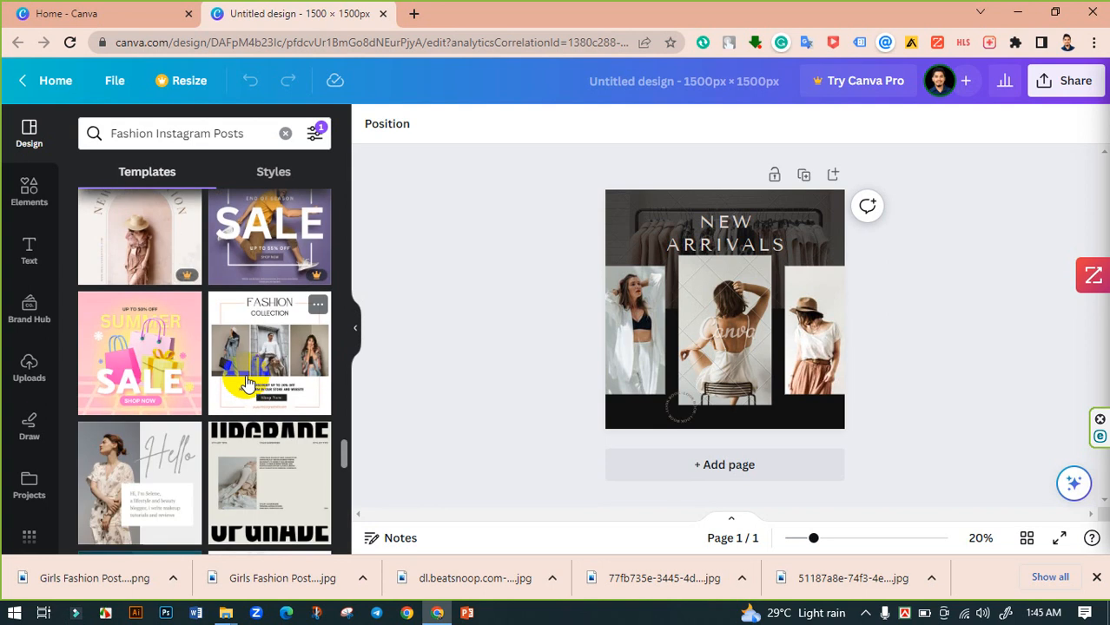
pyautogui.scroll(-5, 248, 382)
pyautogui.scroll(-3, 248, 380)
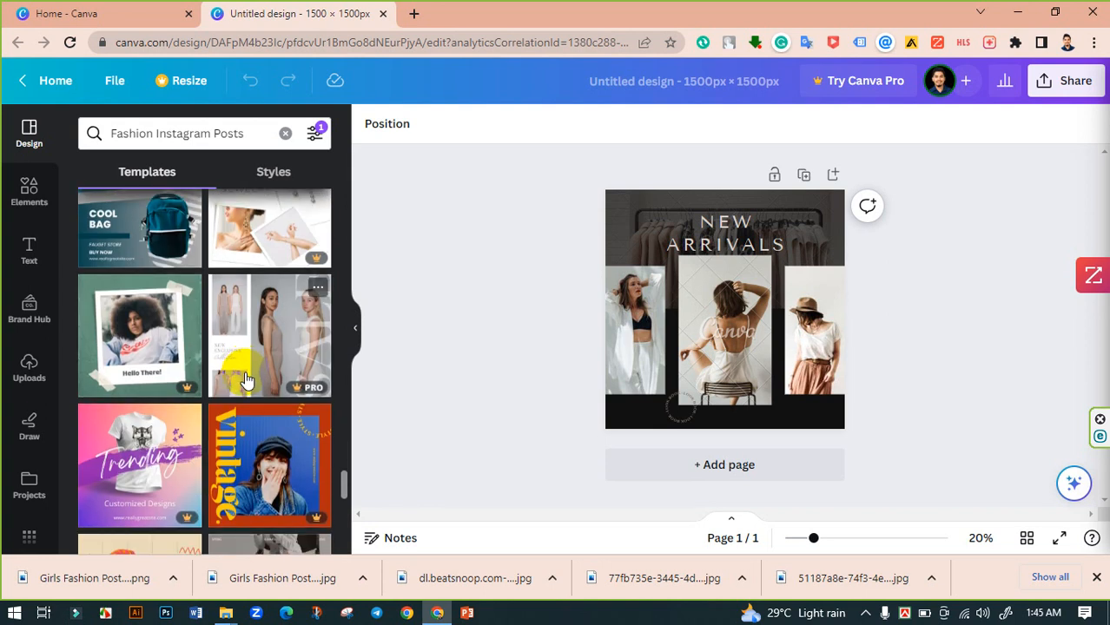
pyautogui.scroll(2, 248, 380)
pyautogui.scroll(-4, 247, 379)
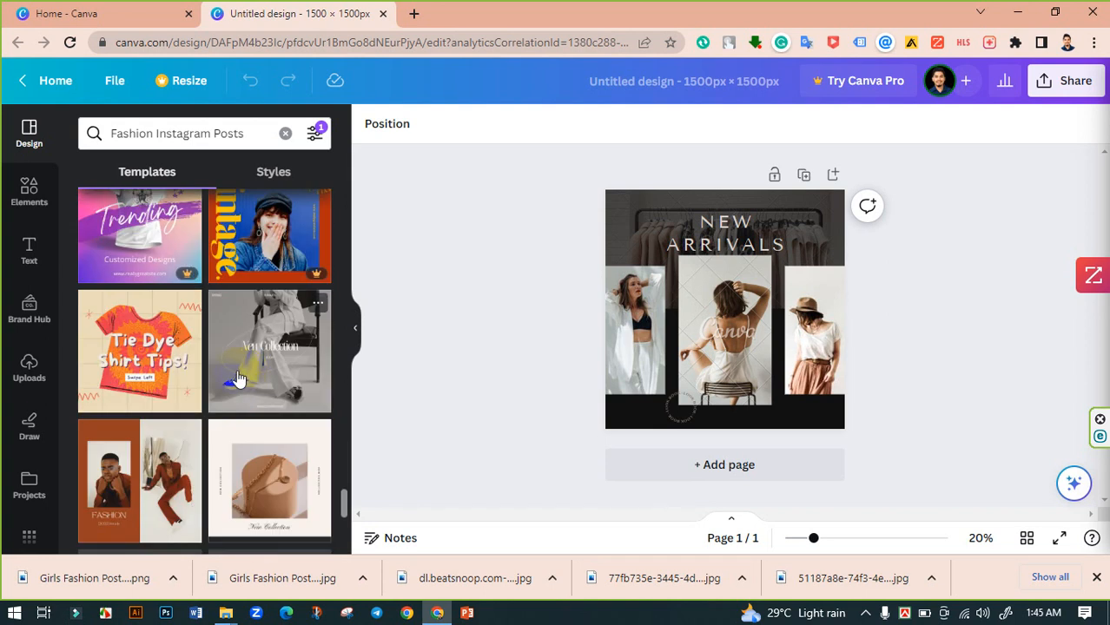
pyautogui.scroll(-4, 239, 380)
pyautogui.scroll(-4, 258, 397)
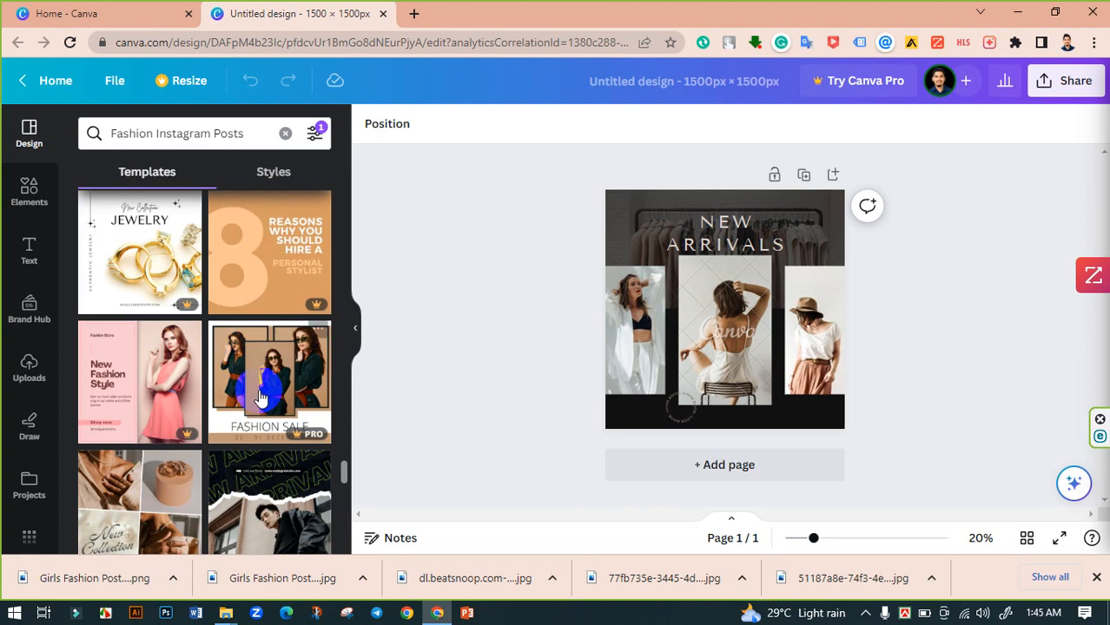
pyautogui.scroll(-3, 231, 406)
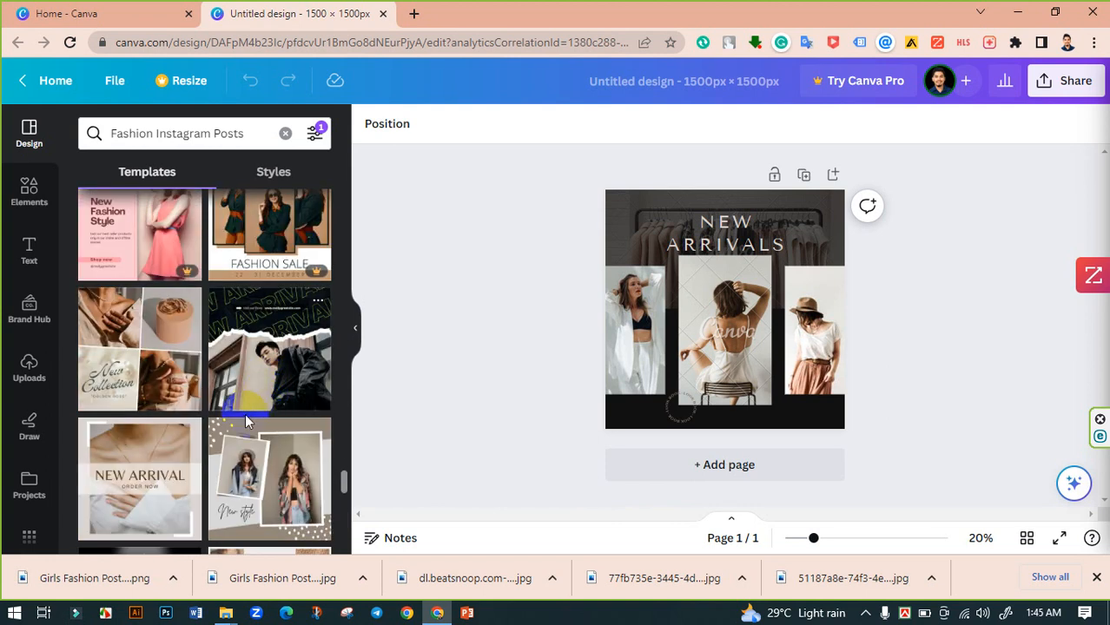
pyautogui.scroll(1, 260, 373)
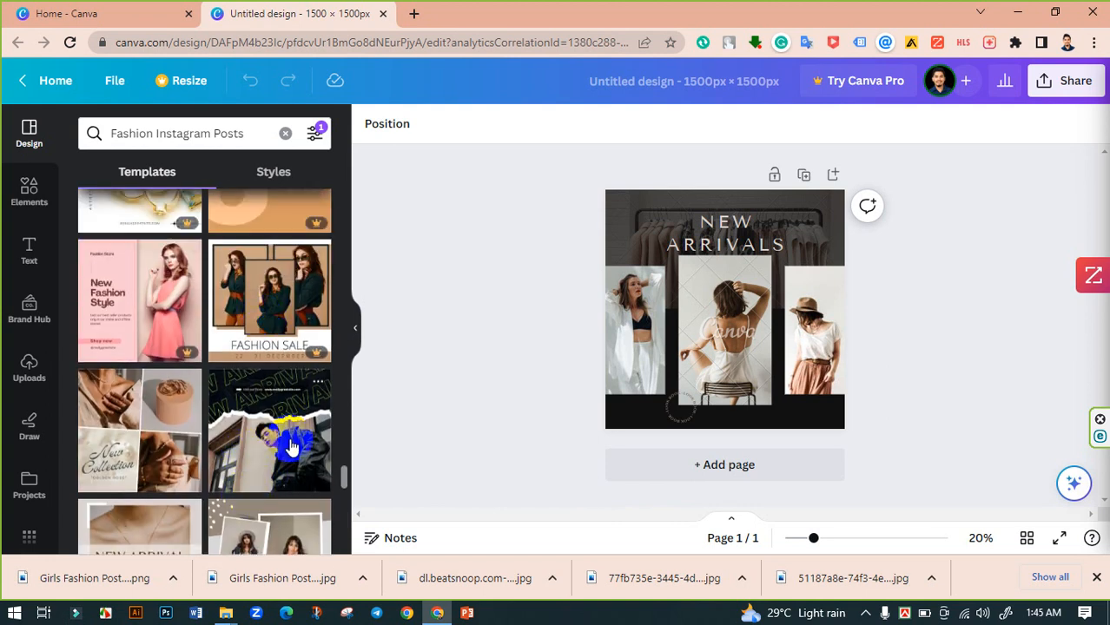
pyautogui.scroll(-4, 248, 345)
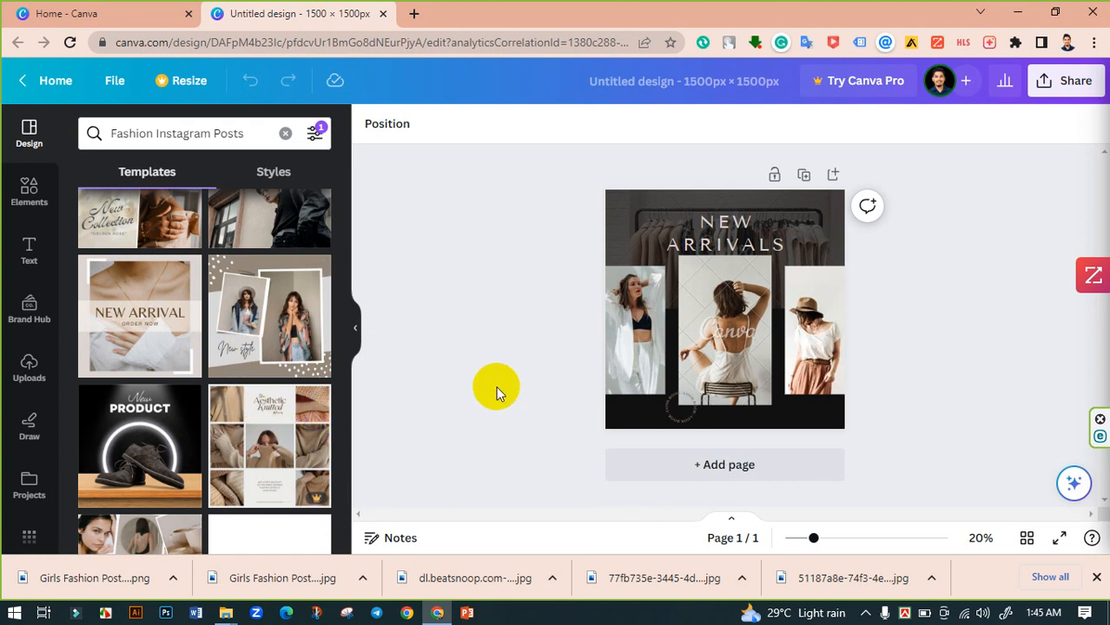
# - Delete the photo from the centre frame of the new-arrivals post, keeping the frame
pyautogui.moveTo(814, 542); pyautogui.dragTo(831, 542)
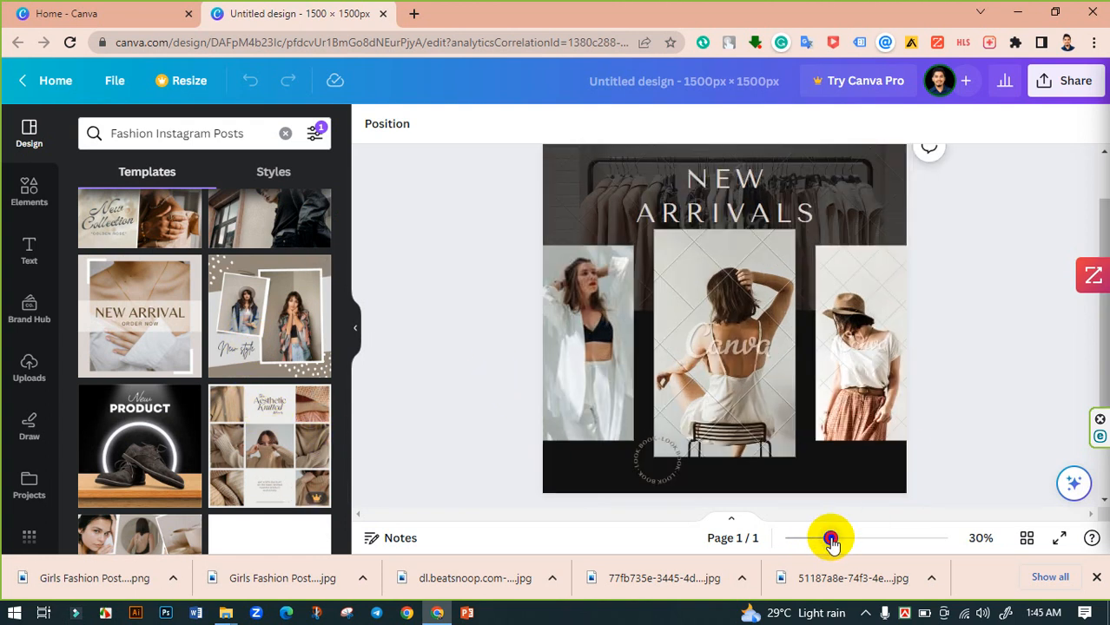
pyautogui.scroll(1, 660, 330)
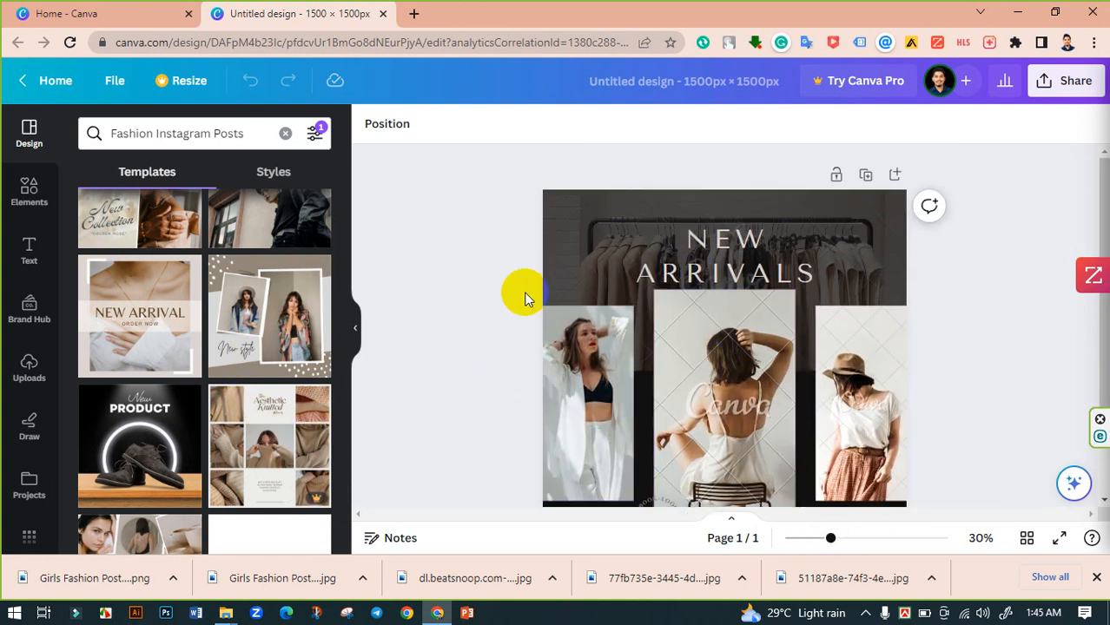
pyautogui.scroll(-2, 524, 299)
pyautogui.scroll(2, 597, 347)
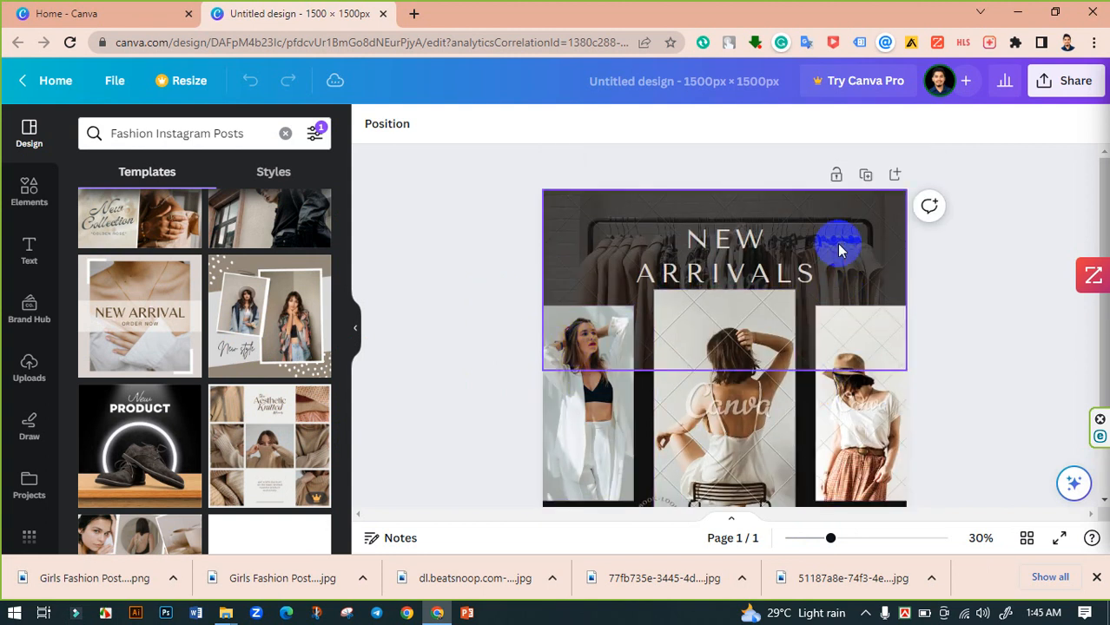
pyautogui.scroll(-2, 839, 250)
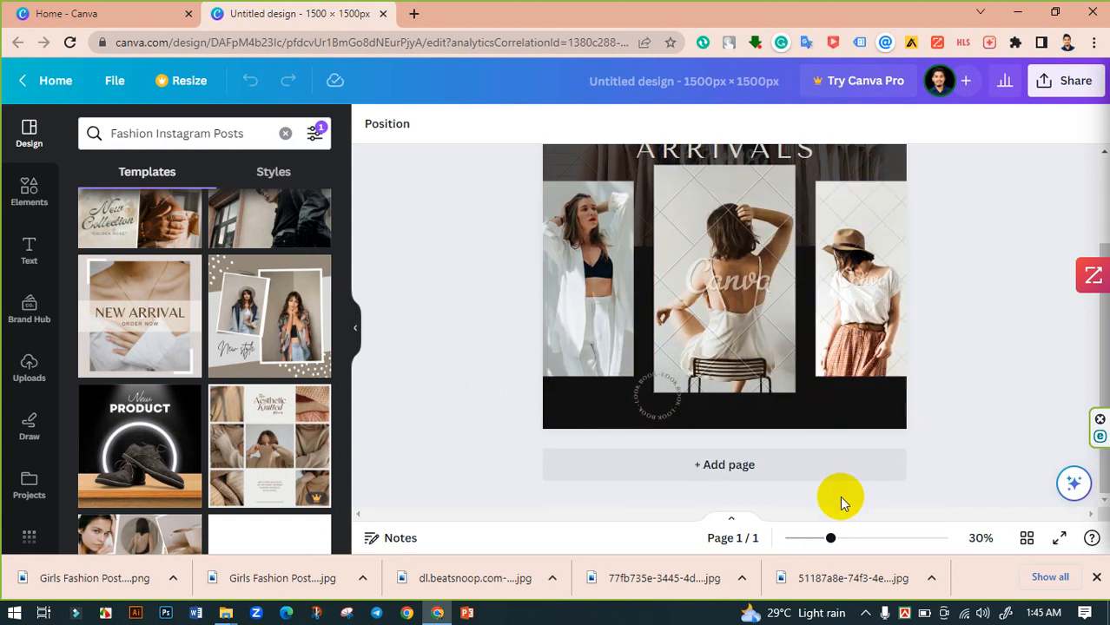
pyautogui.moveTo(829, 538); pyautogui.dragTo(821, 538)
pyautogui.click(754, 365)
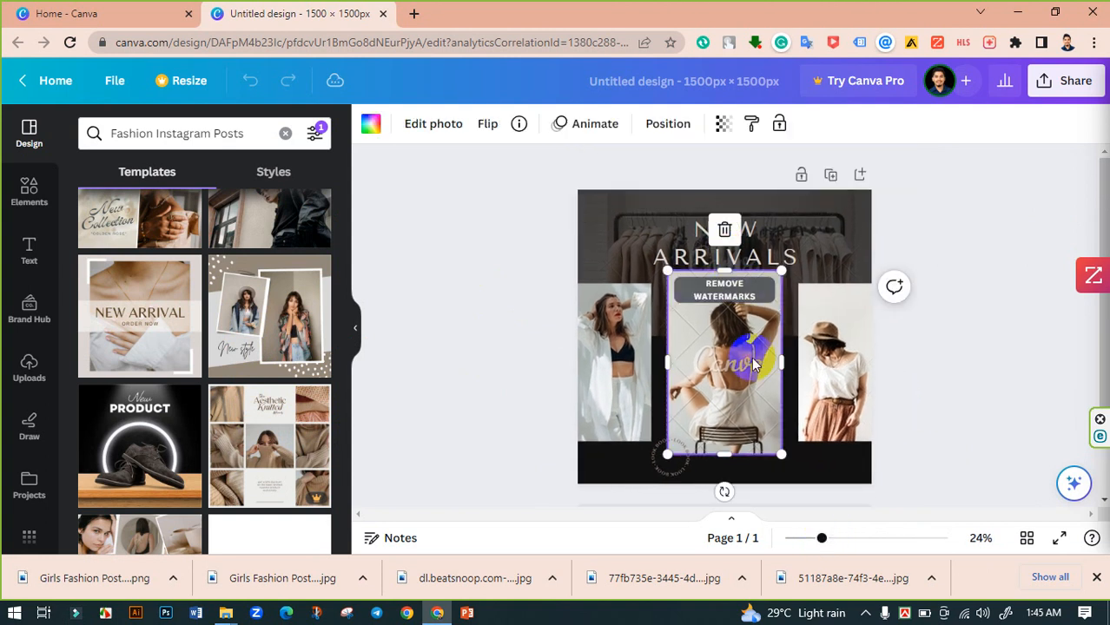
pyautogui.click(725, 233)
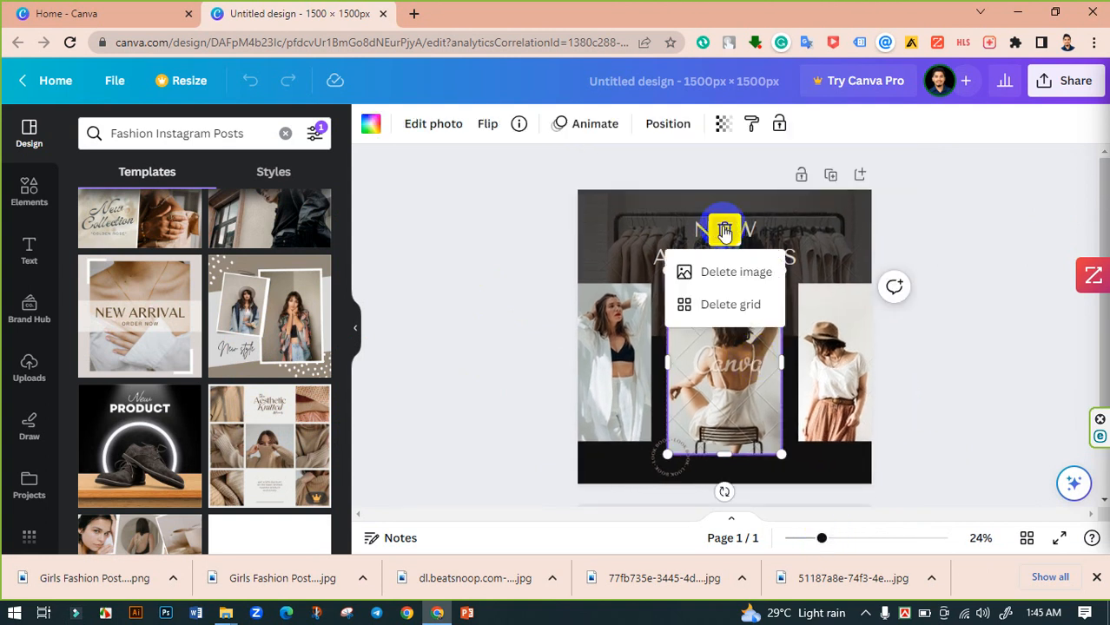
pyautogui.click(694, 282)
# - Delete the photo from the right-hand frame of the post
pyautogui.click(846, 331)
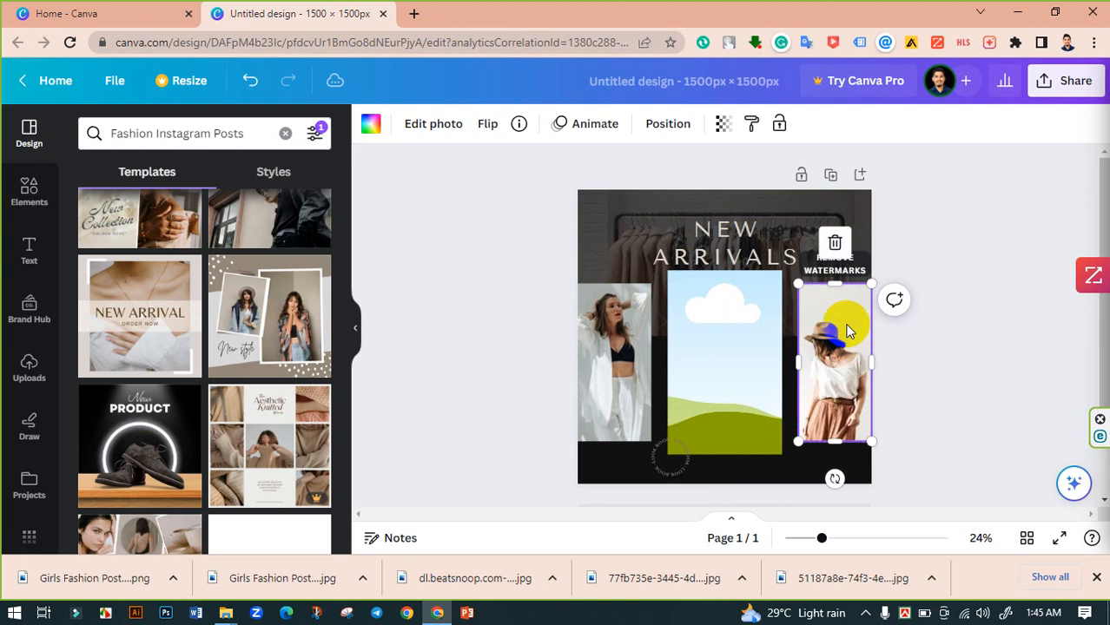
pyautogui.click(836, 245)
pyautogui.click(800, 285)
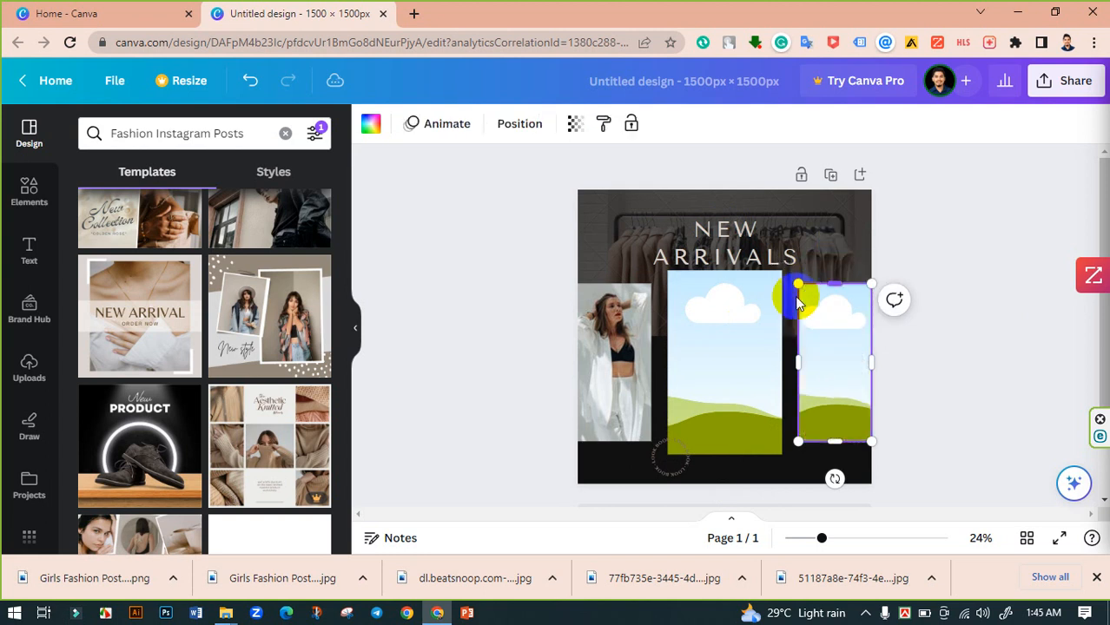
# - Delete the photo from the left-hand frame, keeping the frame, and deselect it
pyautogui.click(635, 322)
pyautogui.click(608, 244)
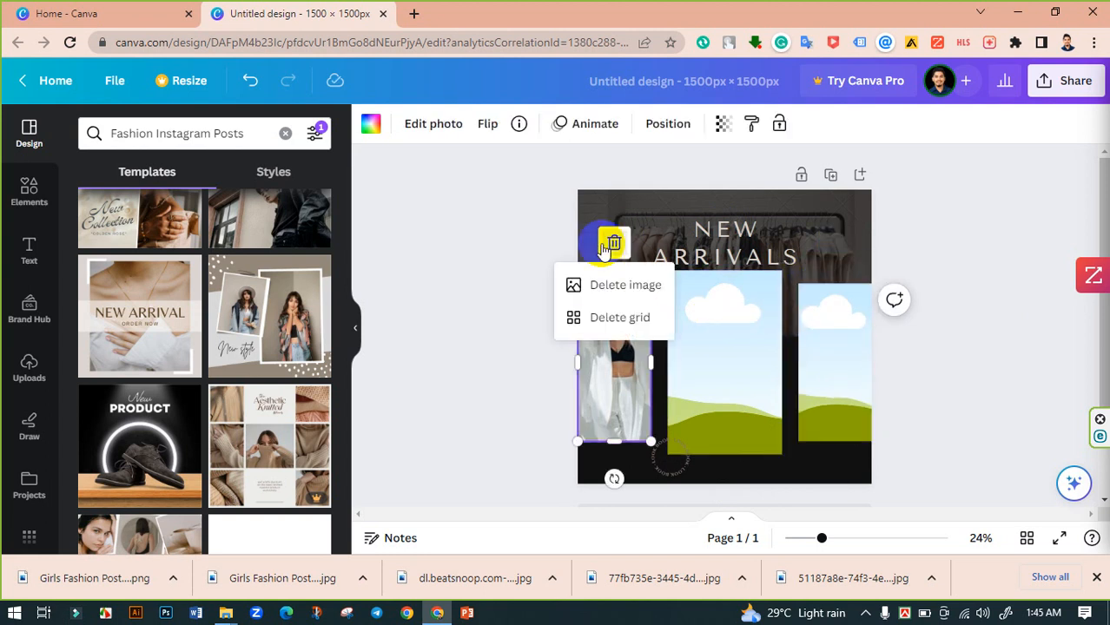
pyautogui.click(588, 286)
pyautogui.click(566, 271)
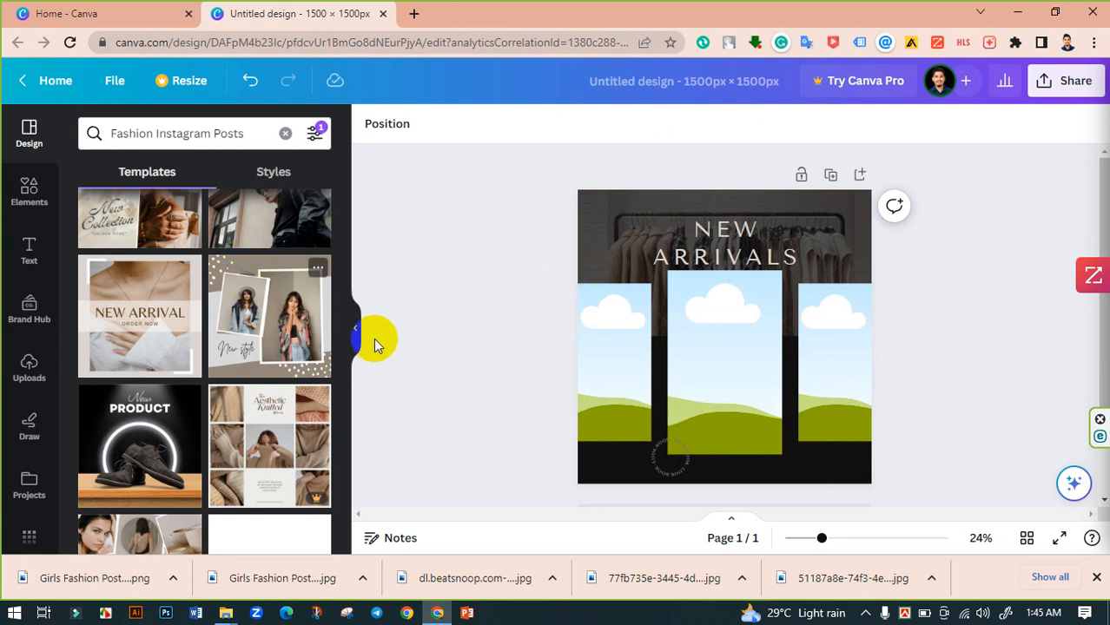
# - Open a new browser tab and go to the lerevecraze.com fashion website
pyautogui.click(413, 13)
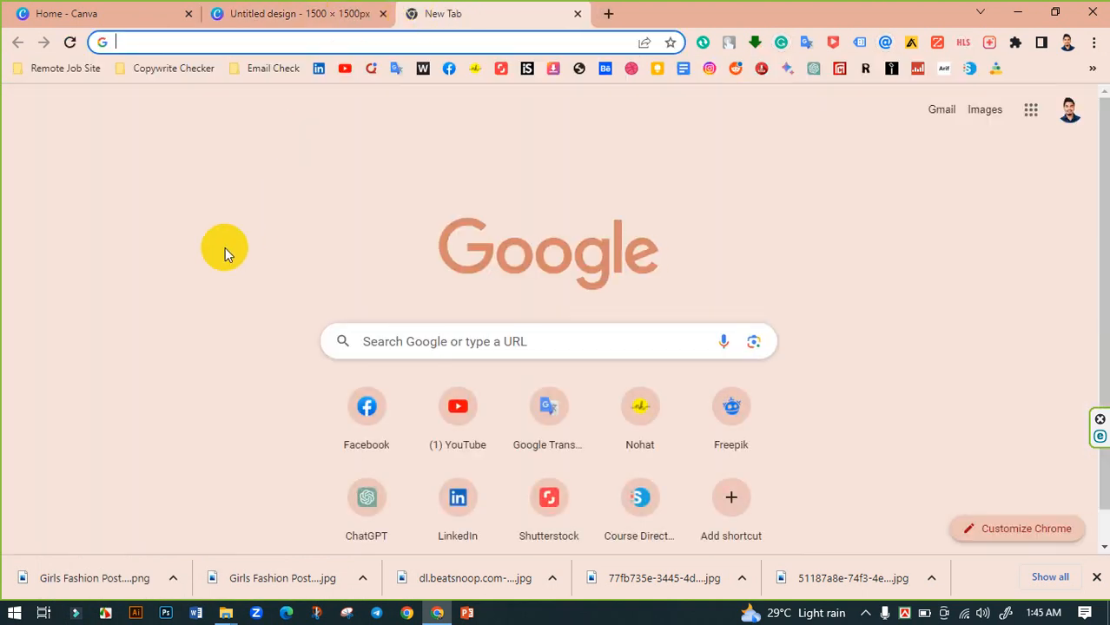
pyautogui.write('le')
pyautogui.press('Return')
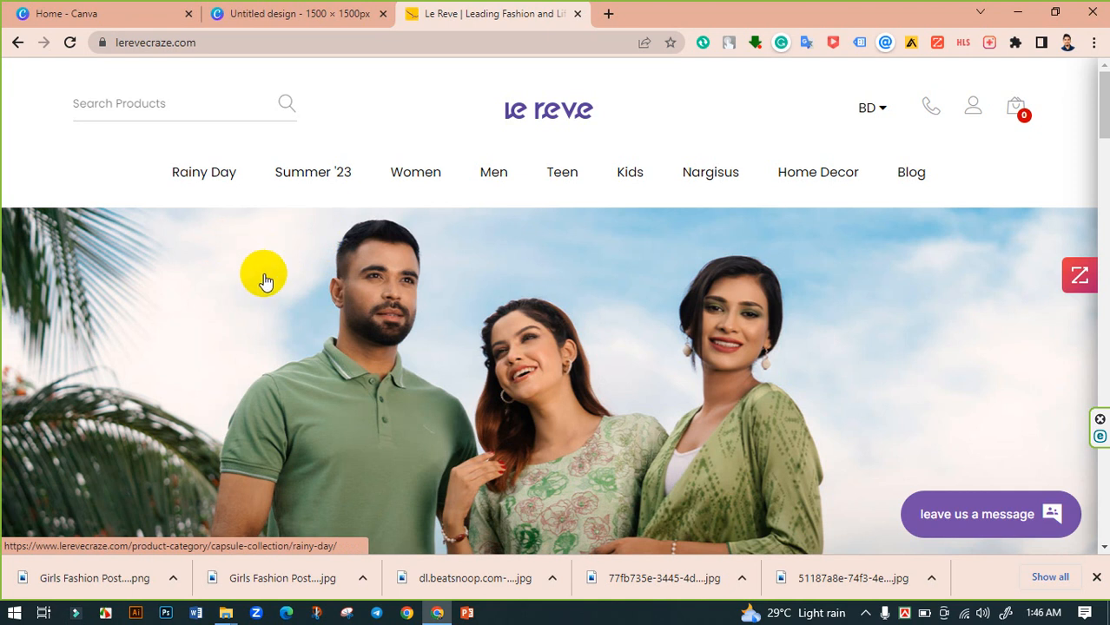
# - Open the men's Comfort Shirt category and browse through its product photos
pyautogui.moveTo(488, 178)
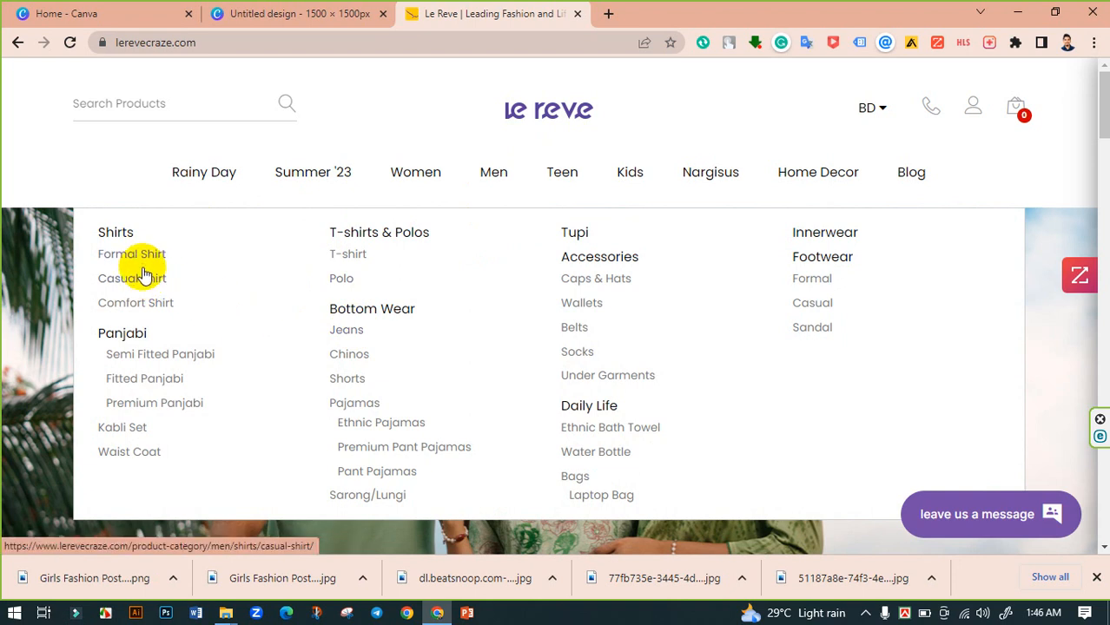
pyautogui.click(126, 309)
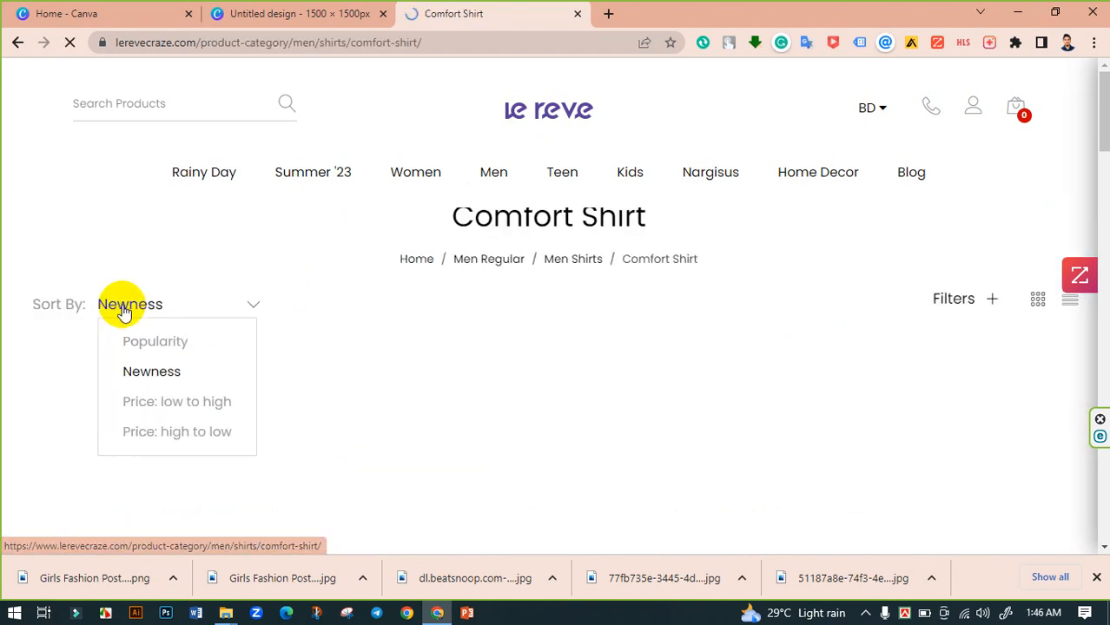
pyautogui.scroll(-3, 569, 260)
pyautogui.scroll(-6, 512, 299)
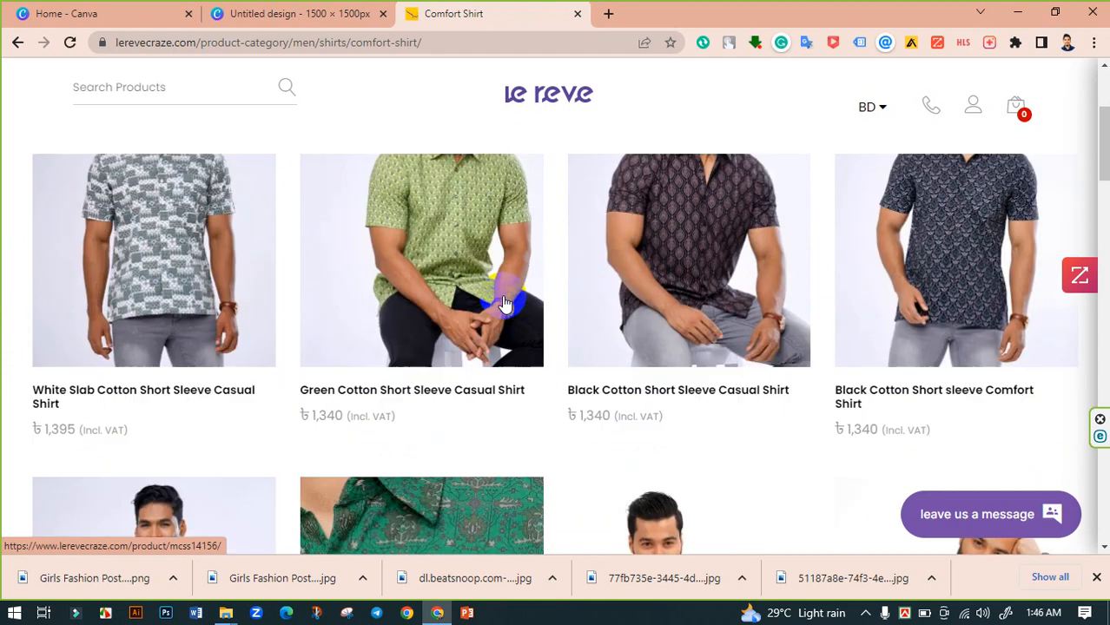
pyautogui.scroll(-3, 502, 303)
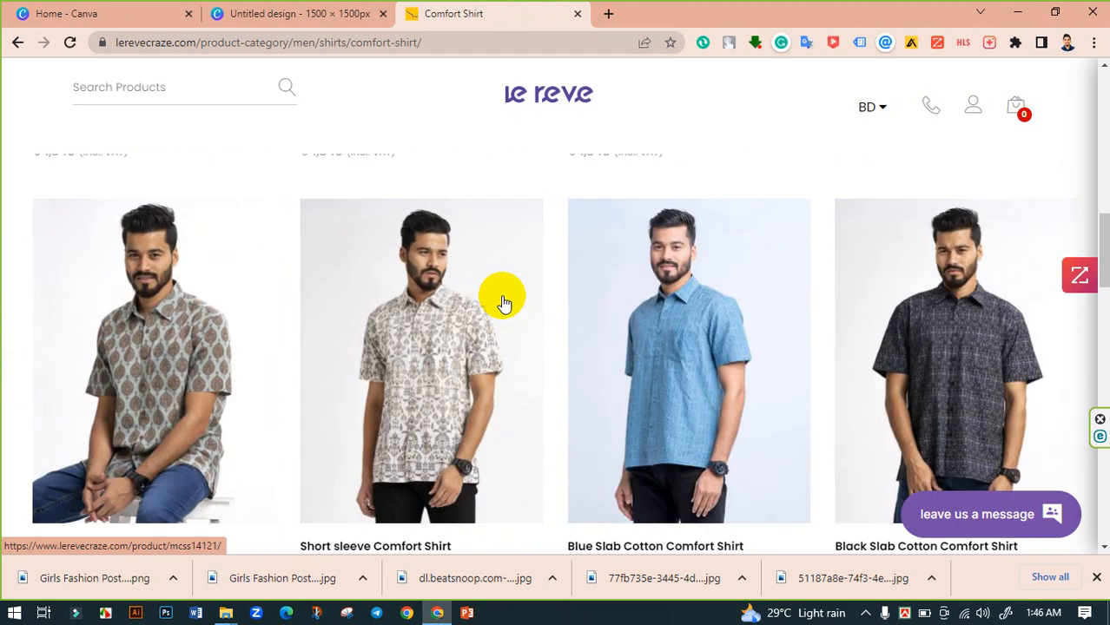
pyautogui.scroll(-3, 673, 357)
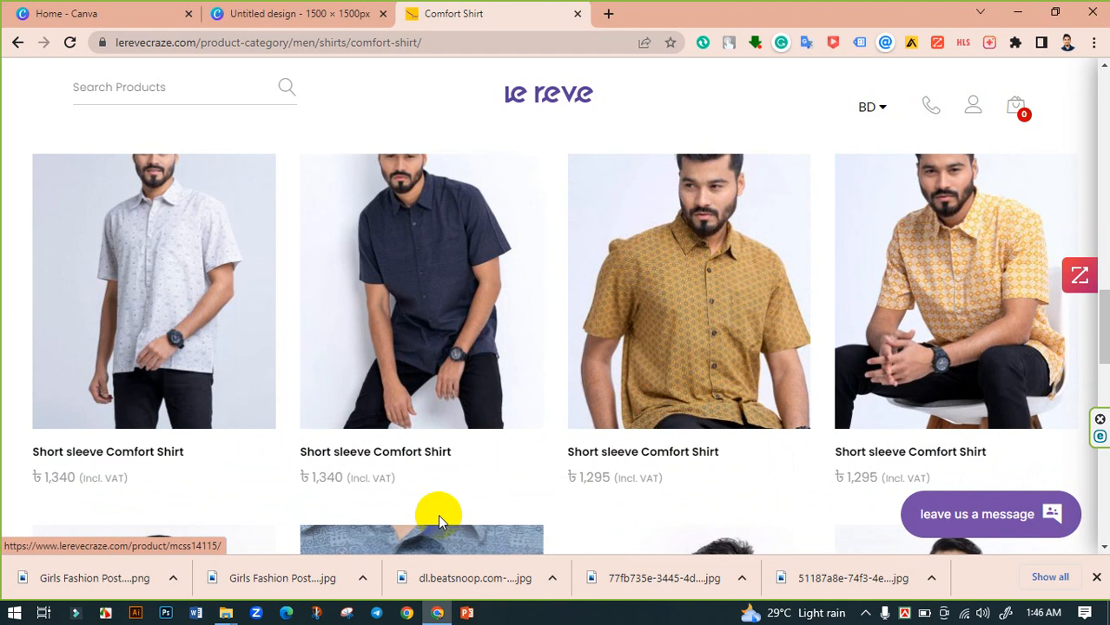
pyautogui.scroll(-4, 730, 398)
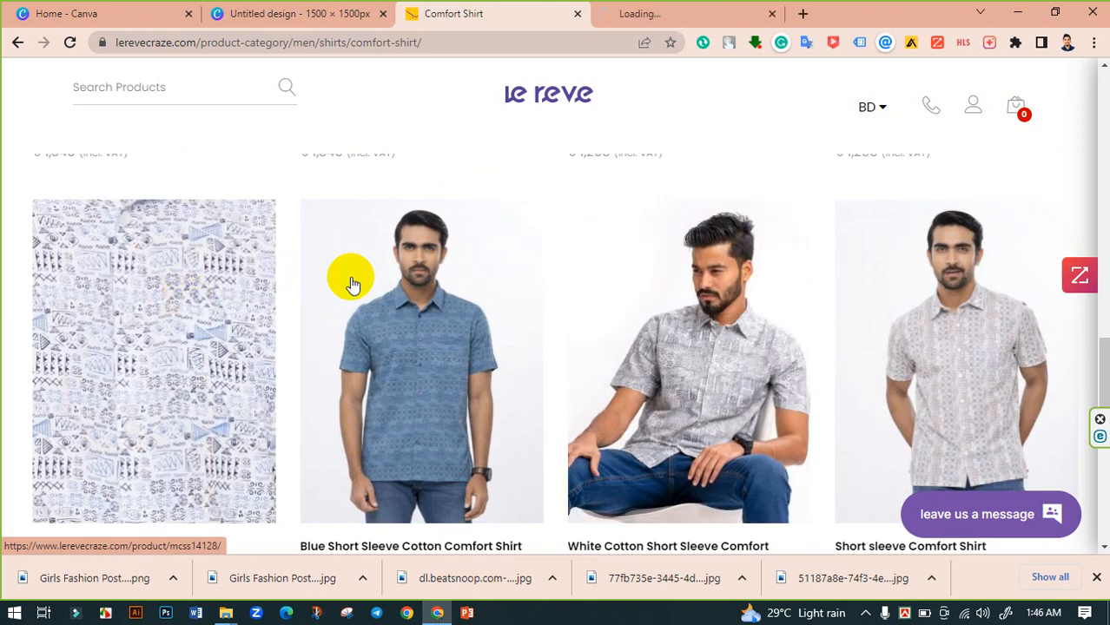
pyautogui.scroll(-5, 823, 298)
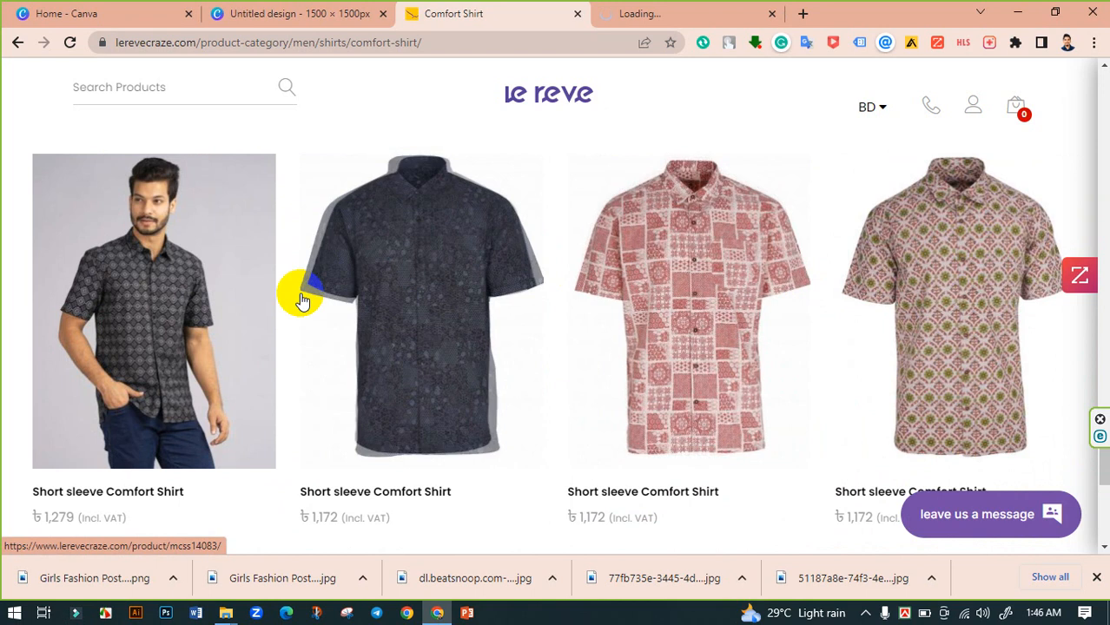
pyautogui.scroll(-5, 483, 315)
pyautogui.scroll(-2, 695, 356)
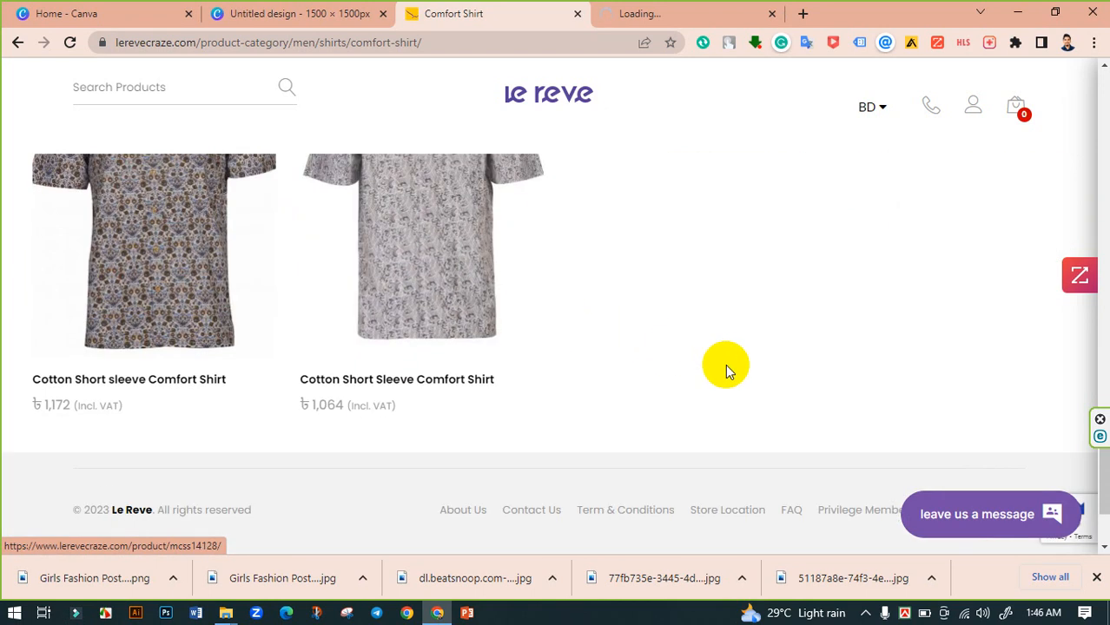
pyautogui.scroll(-2, 727, 368)
pyautogui.scroll(10, 564, 330)
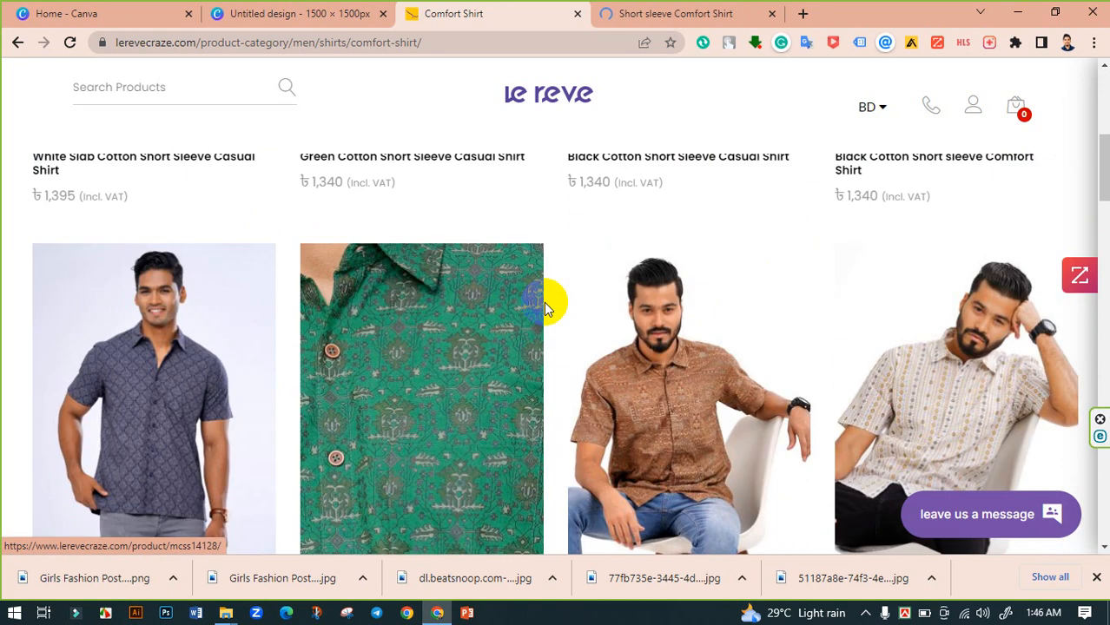
pyautogui.scroll(5, 547, 295)
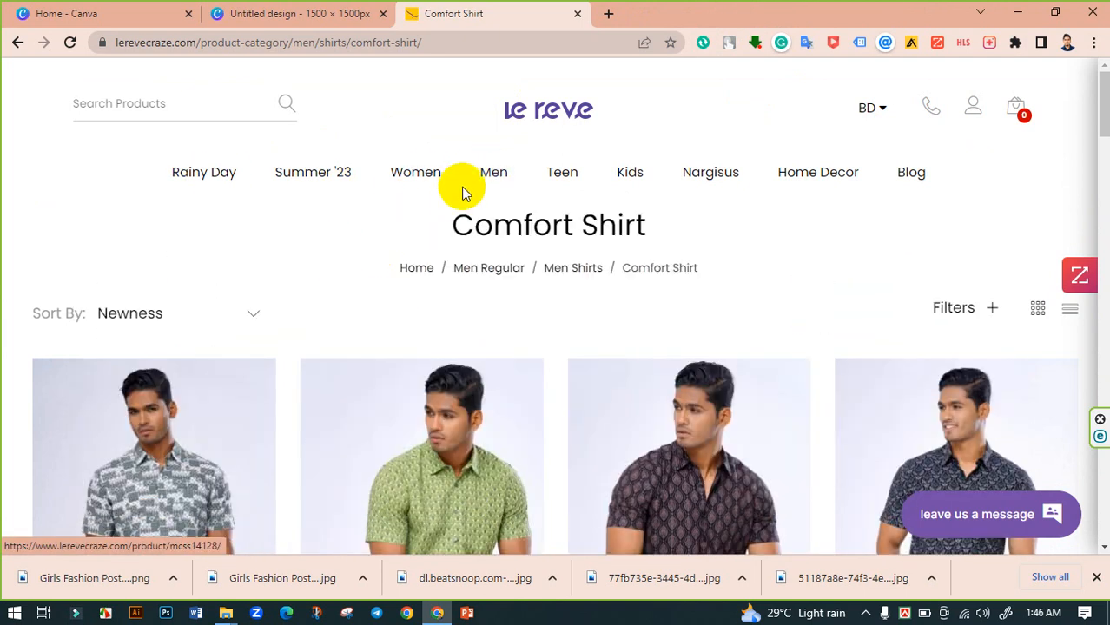
# - Open the men's Polo category and open the light blue, beige and green polo products in new tabs
pyautogui.moveTo(469, 201)
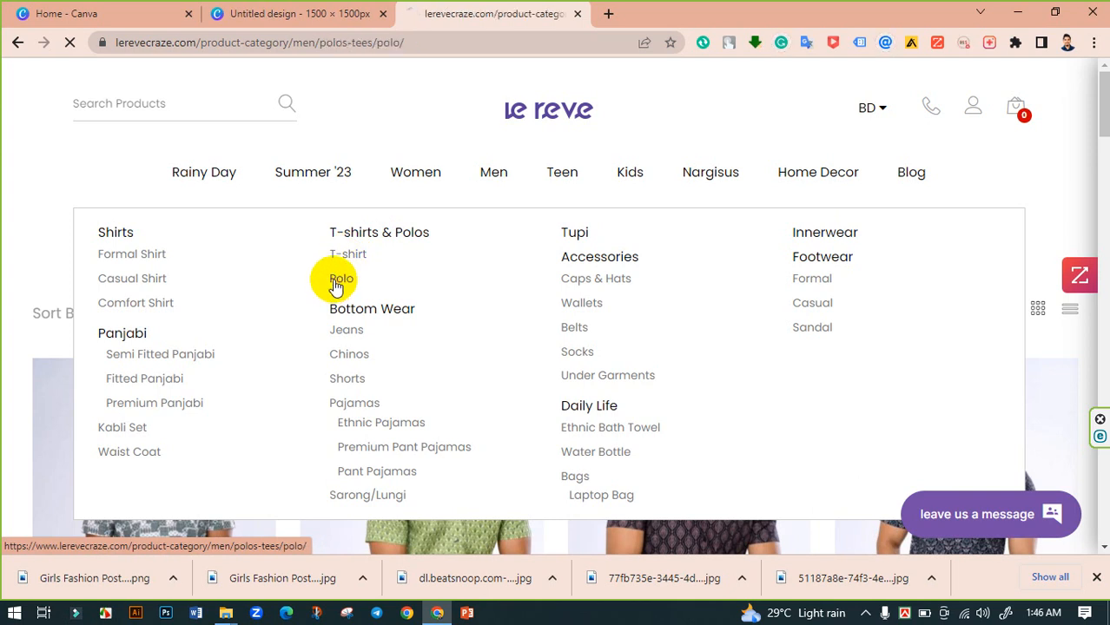
pyautogui.scroll(-3, 429, 280)
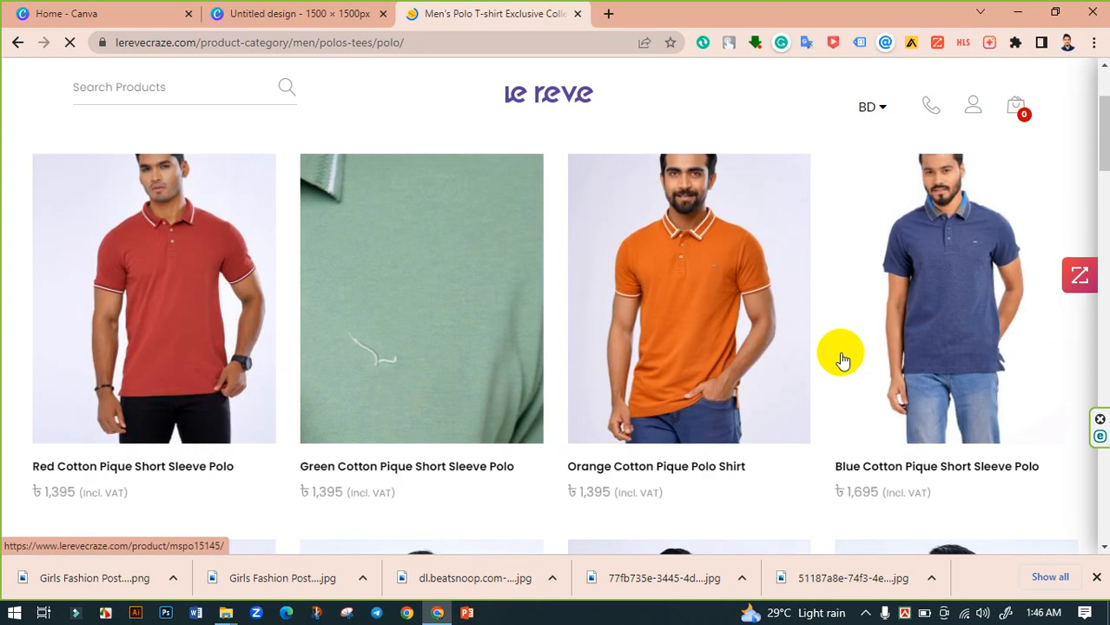
pyautogui.scroll(-8, 840, 358)
pyautogui.scroll(-1, 752, 413)
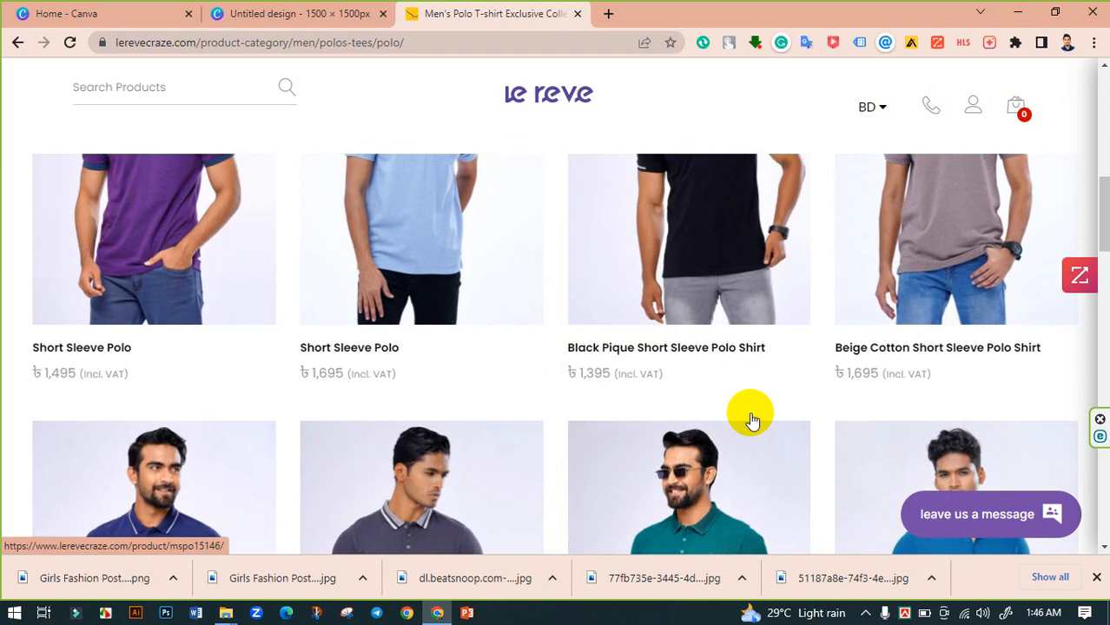
pyautogui.scroll(2, 749, 414)
pyautogui.middleClick(385, 372)
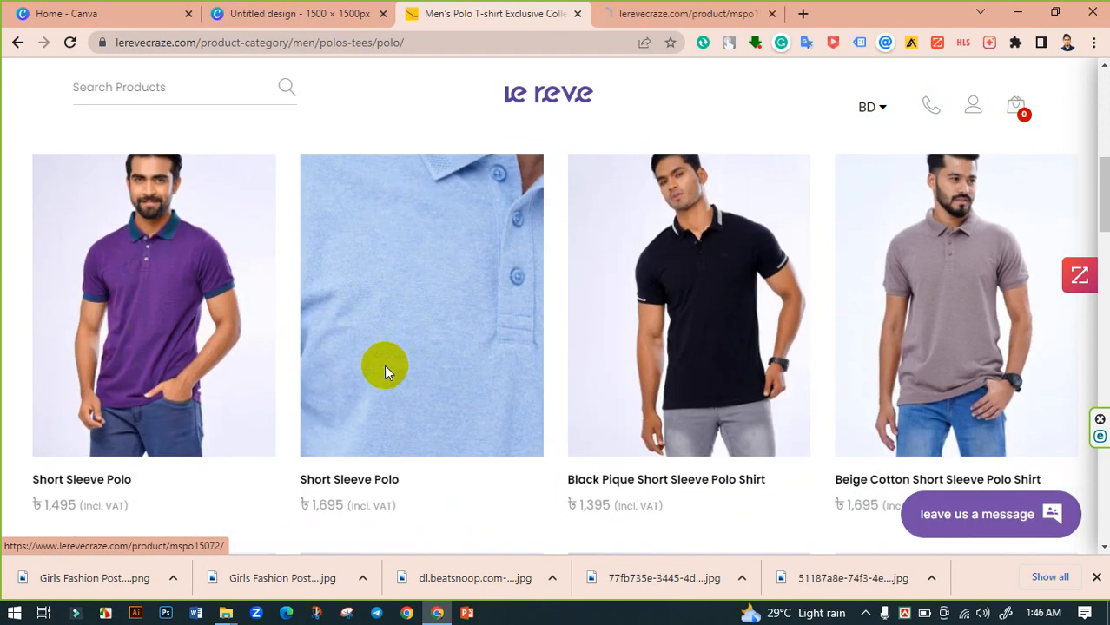
pyautogui.scroll(-3, 599, 373)
pyautogui.scroll(3, 764, 365)
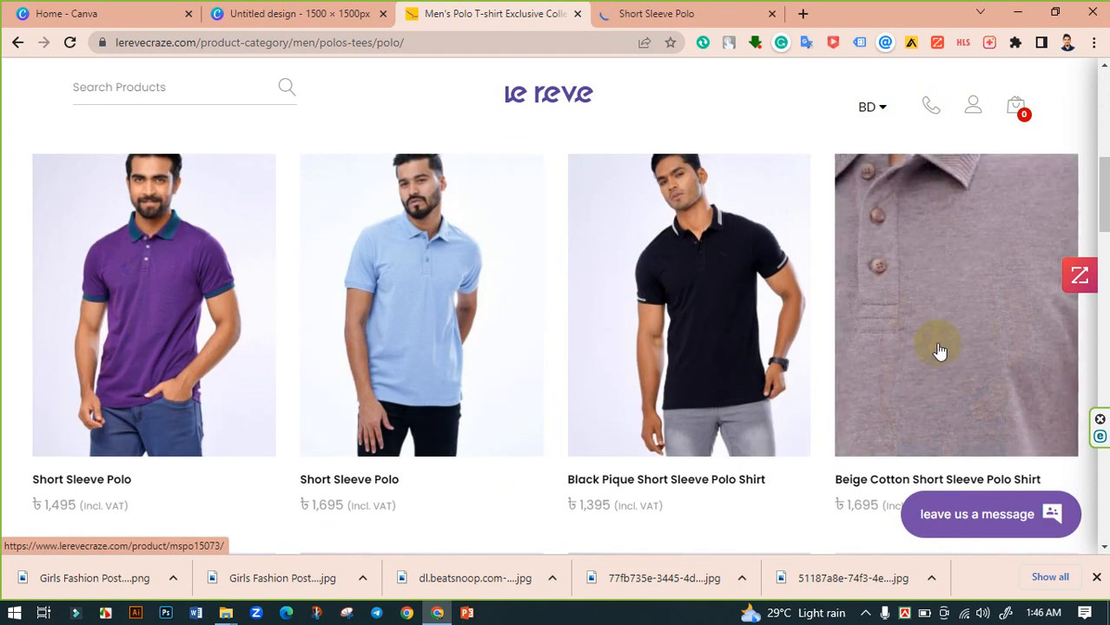
pyautogui.middleClick(939, 351)
pyautogui.scroll(-3, 925, 349)
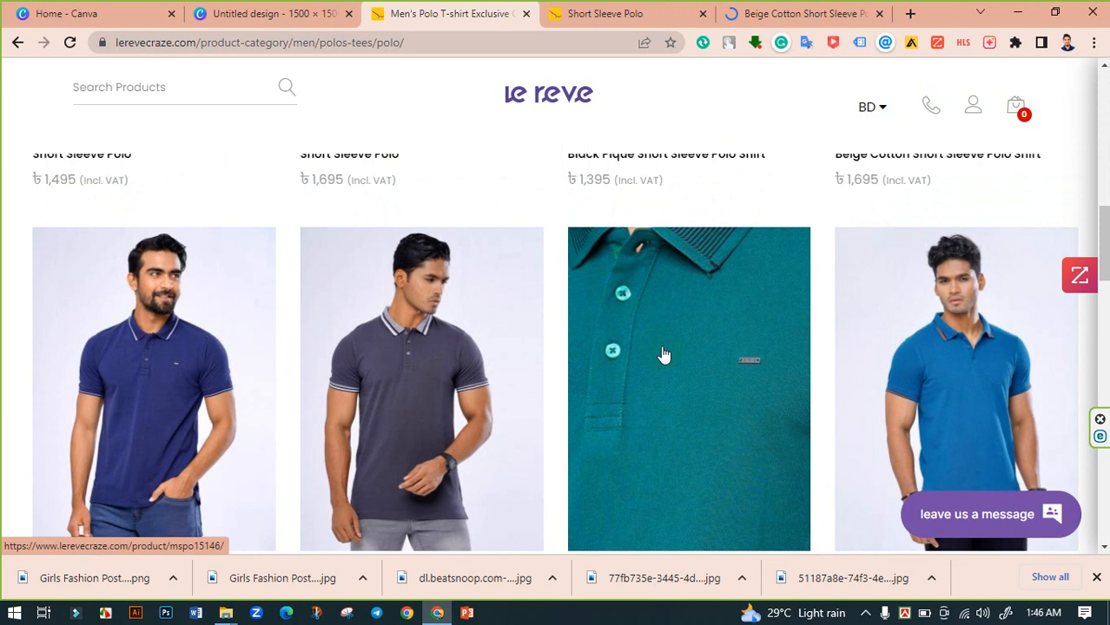
pyautogui.middleClick(663, 356)
# - Save the light blue Short Sleeve Polo product photo to the computer
pyautogui.click(556, 10)
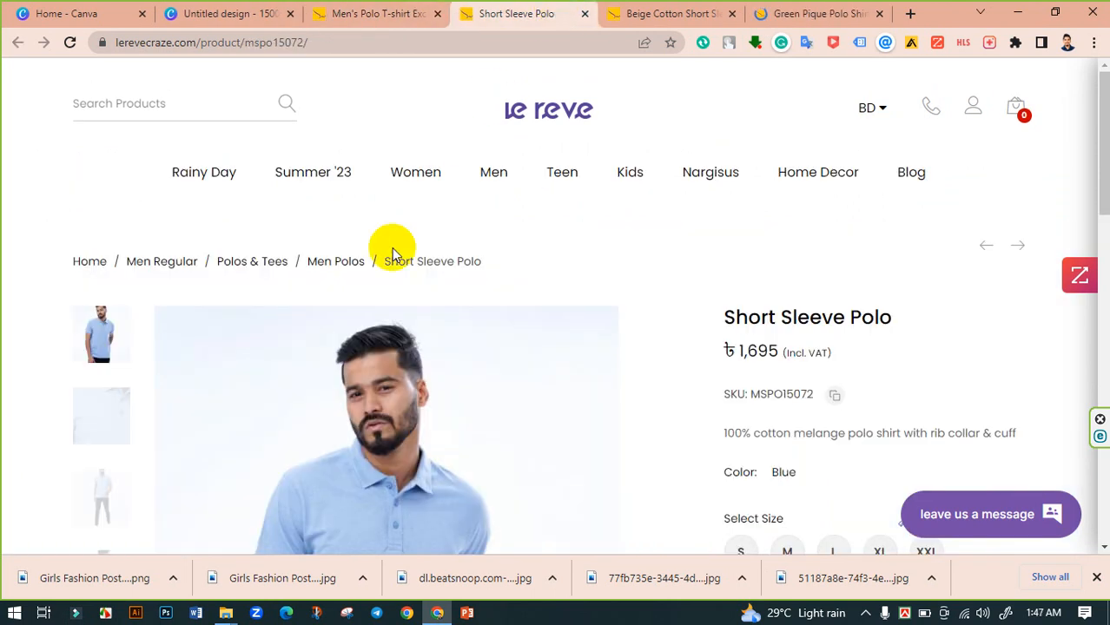
pyautogui.scroll(-5, 317, 286)
pyautogui.scroll(2, 395, 243)
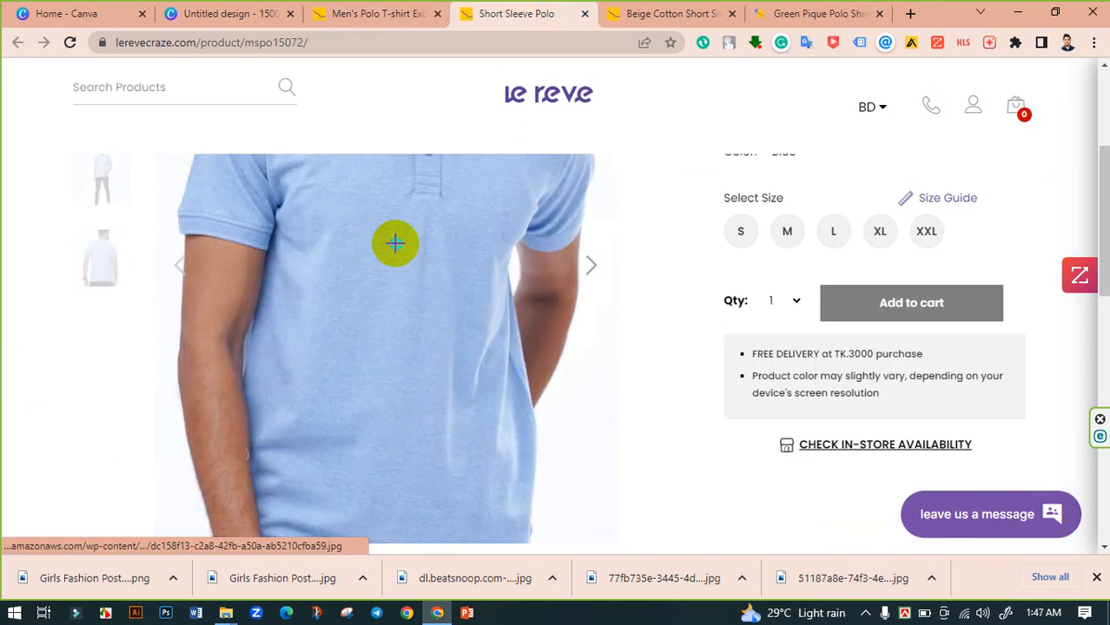
pyautogui.rightClick(396, 243)
pyautogui.click(431, 419)
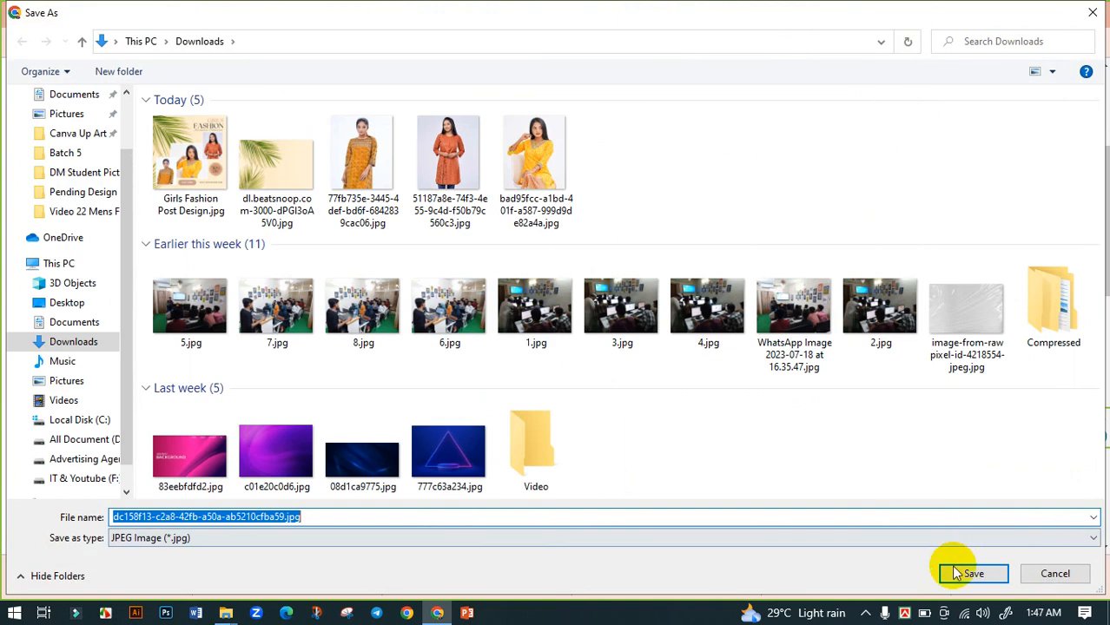
pyautogui.click(964, 572)
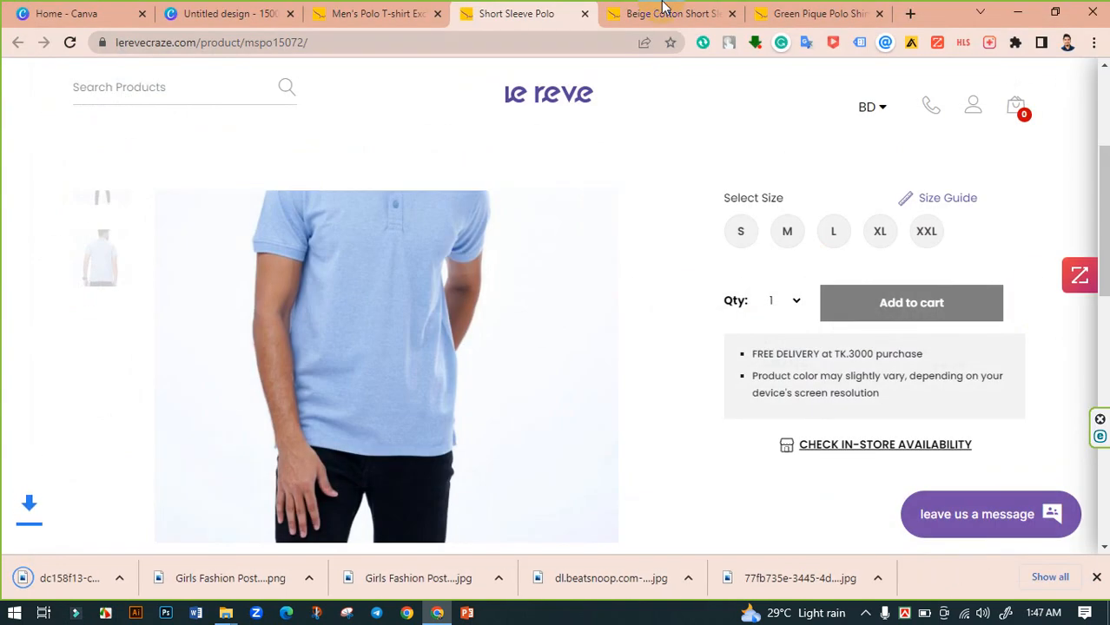
# - Save the Beige Cotton Short Sleeve Polo product photo to the computer
pyautogui.click(665, 11)
pyautogui.scroll(-3, 400, 346)
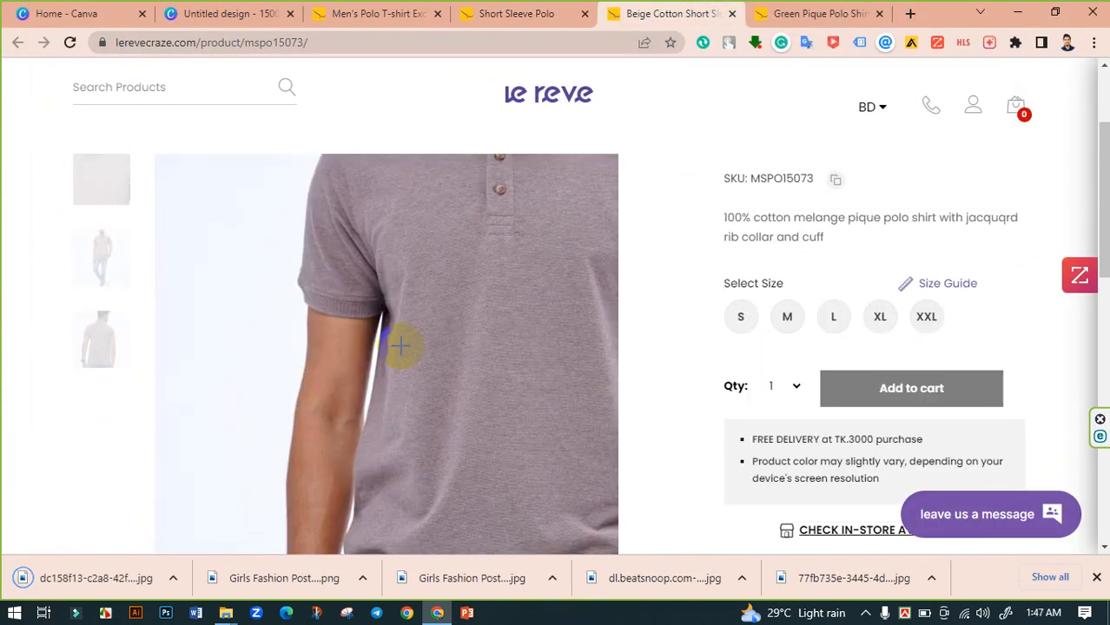
pyautogui.rightClick(401, 346)
pyautogui.click(512, 220)
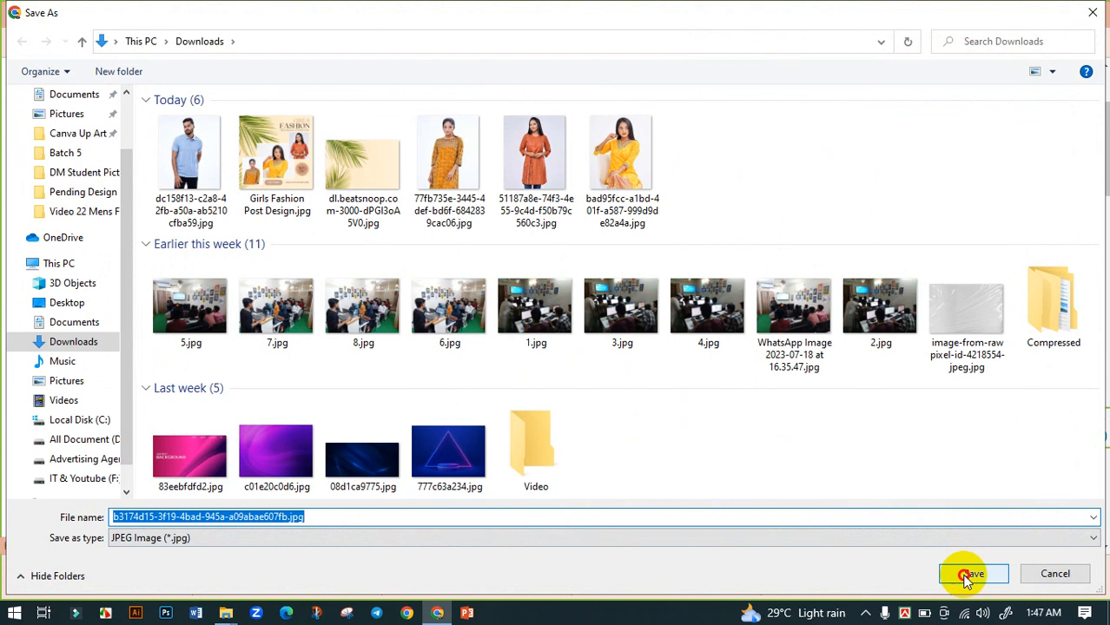
pyautogui.click(968, 575)
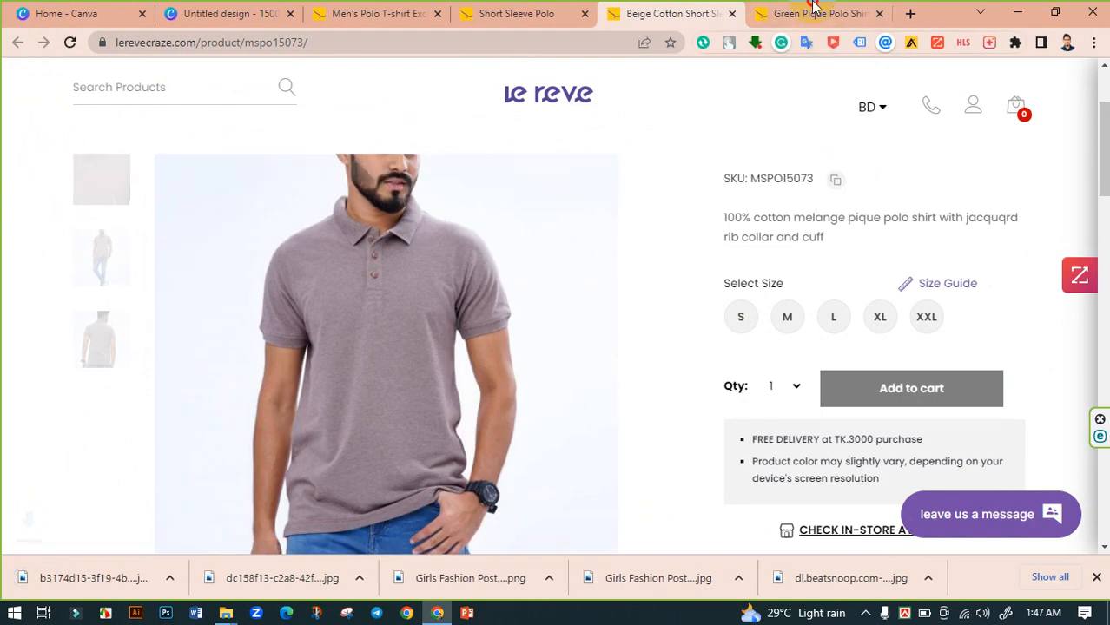
# - Save the Green Pique Polo Shirt product photo to the computer
pyautogui.click(812, 12)
pyautogui.moveTo(417, 178)
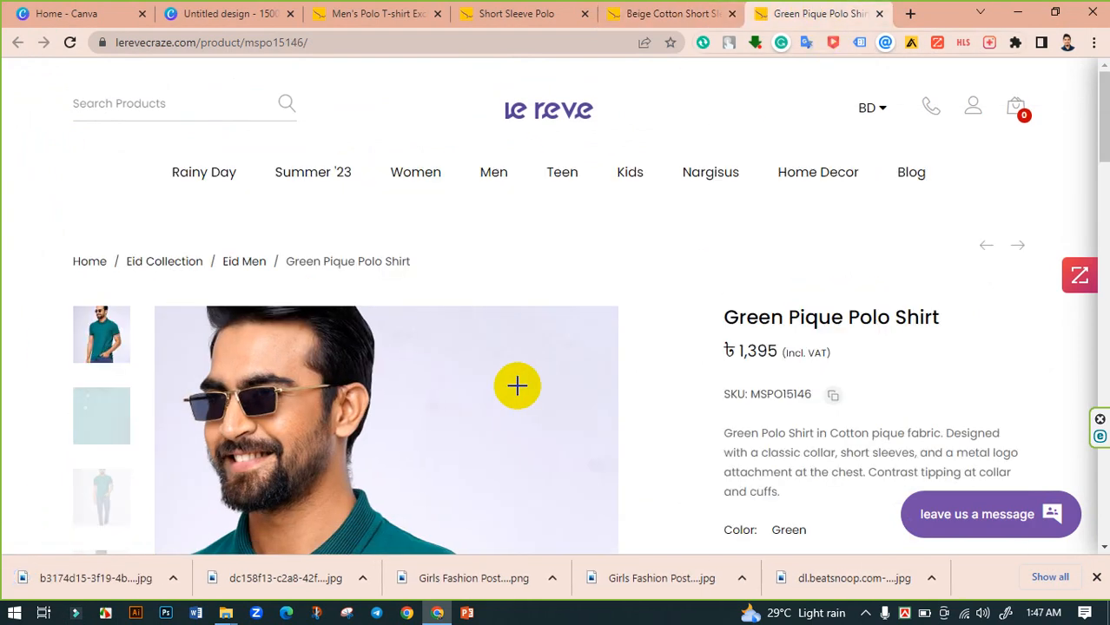
pyautogui.rightClick(518, 385)
pyautogui.click(591, 263)
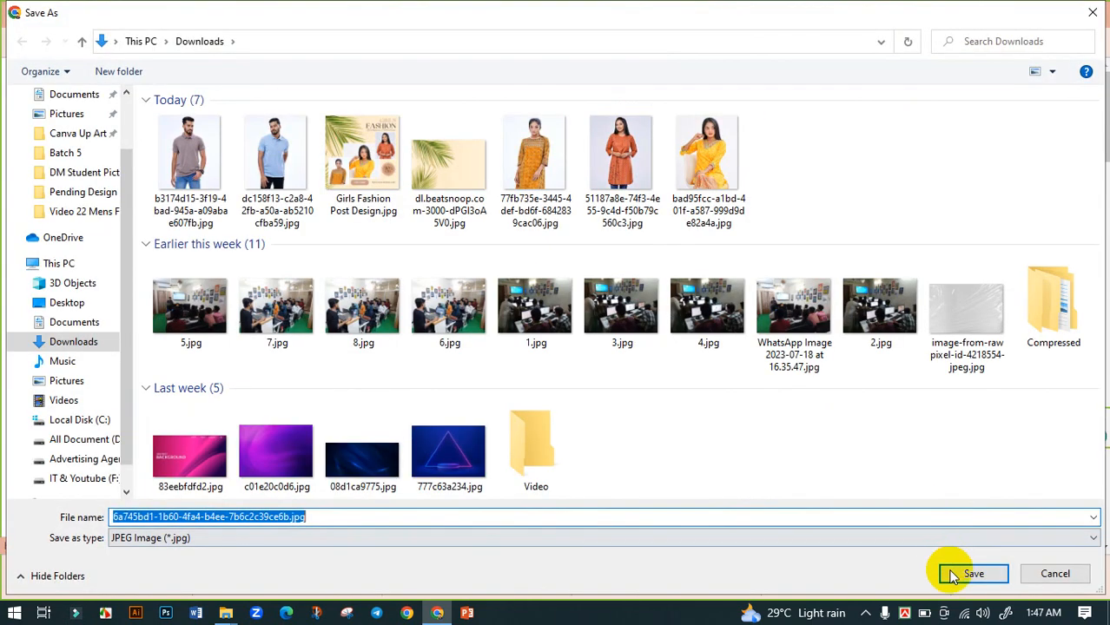
pyautogui.click(971, 574)
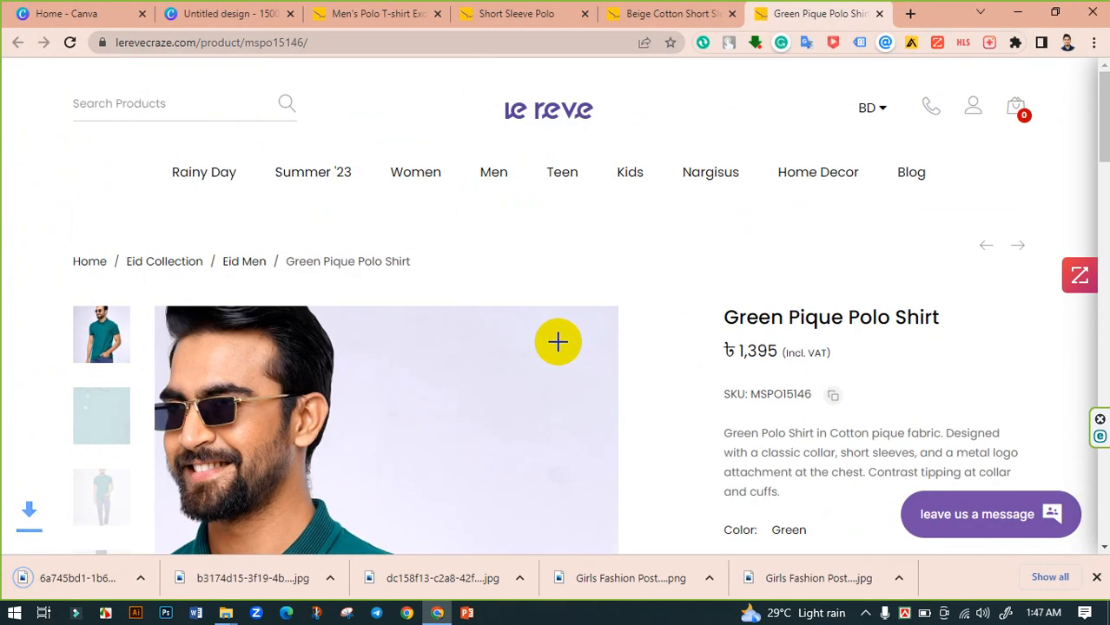
# - Close the two saved polo product tabs and return to the Canva design
pyautogui.scroll(-3, 565, 340)
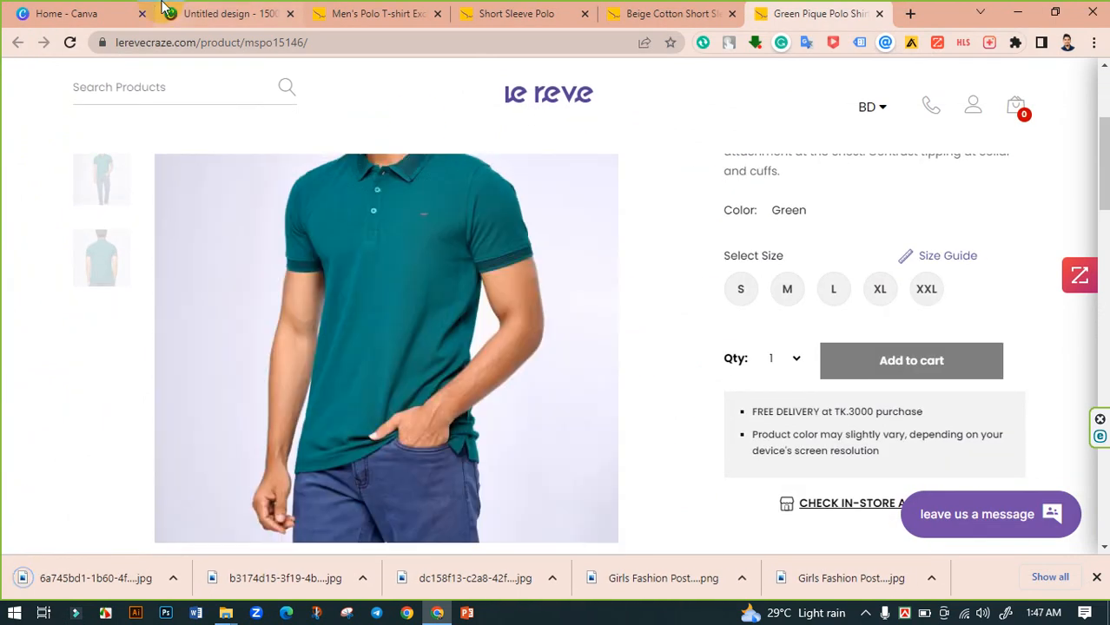
pyautogui.click(583, 15)
pyautogui.click(583, 14)
pyautogui.click(583, 15)
pyautogui.click(365, 10)
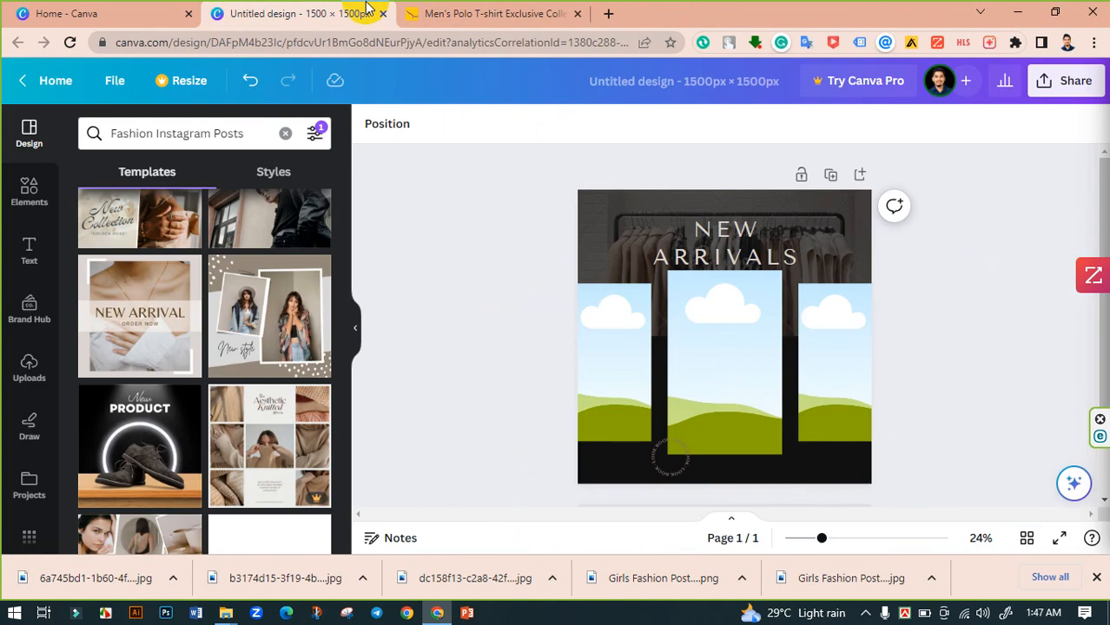
# - Upload the three saved polo photos to Canva and place the light blue polo photo into the centre frame
pyautogui.click(22, 375)
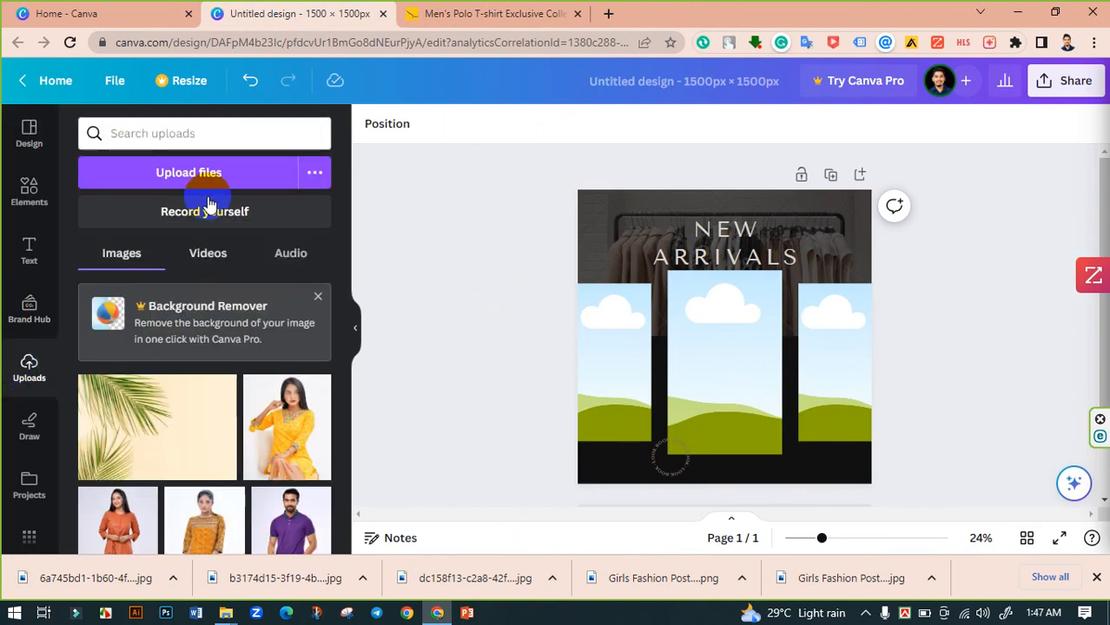
pyautogui.click(213, 182)
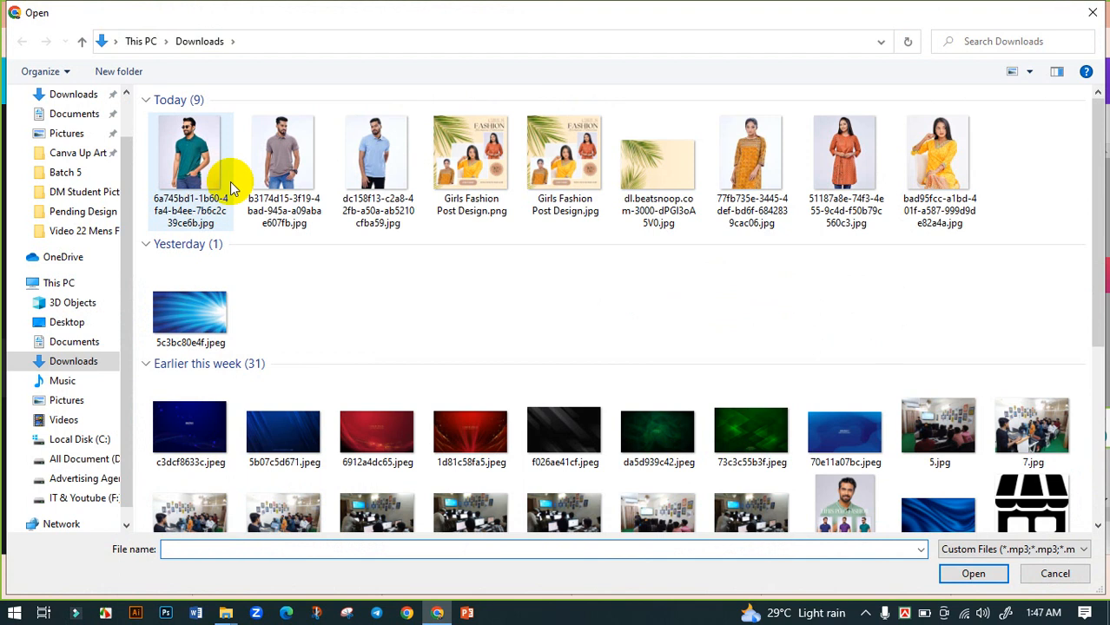
pyautogui.click(230, 182)
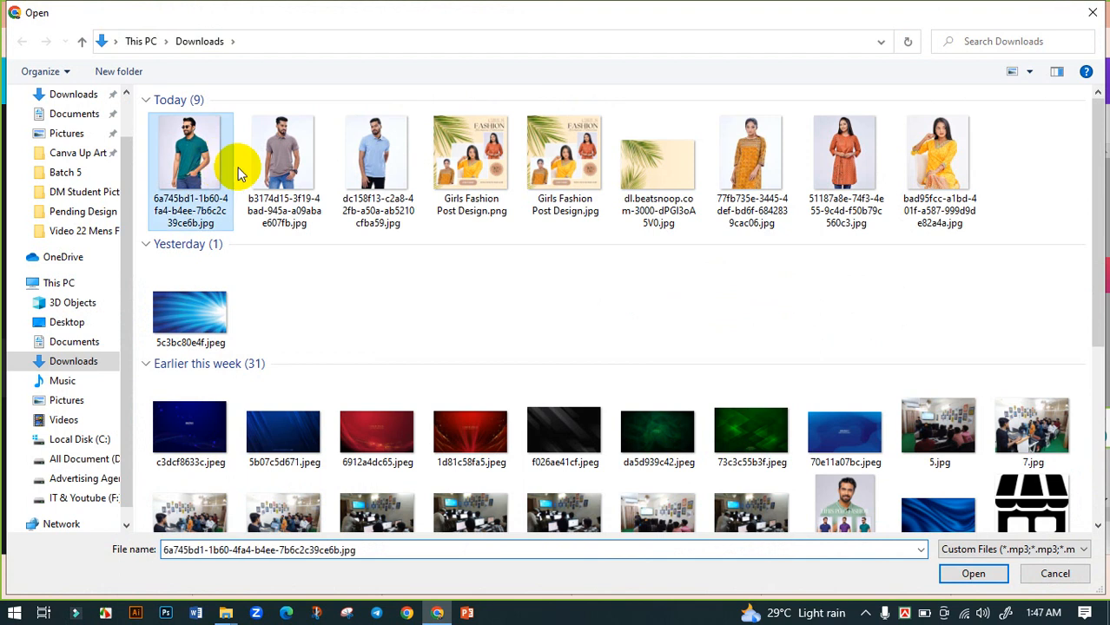
pyautogui.keyDown('shift'); pyautogui.click(384, 178); pyautogui.keyUp('shift')
pyautogui.click(971, 580)
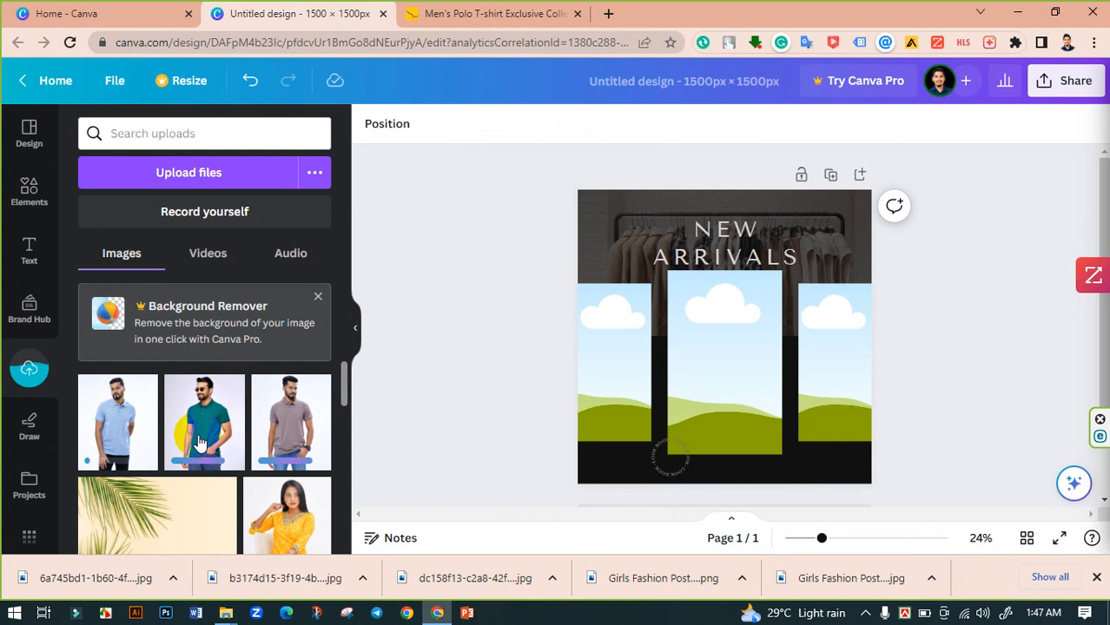
pyautogui.moveTo(94, 430); pyautogui.dragTo(713, 389)
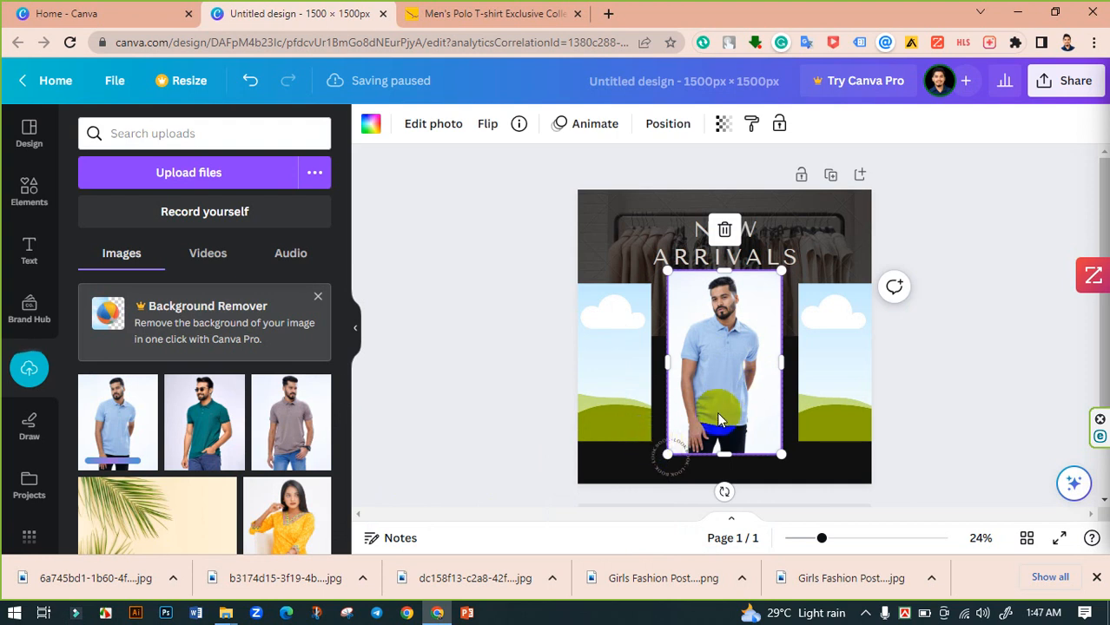
pyautogui.doubleClick(666, 460)
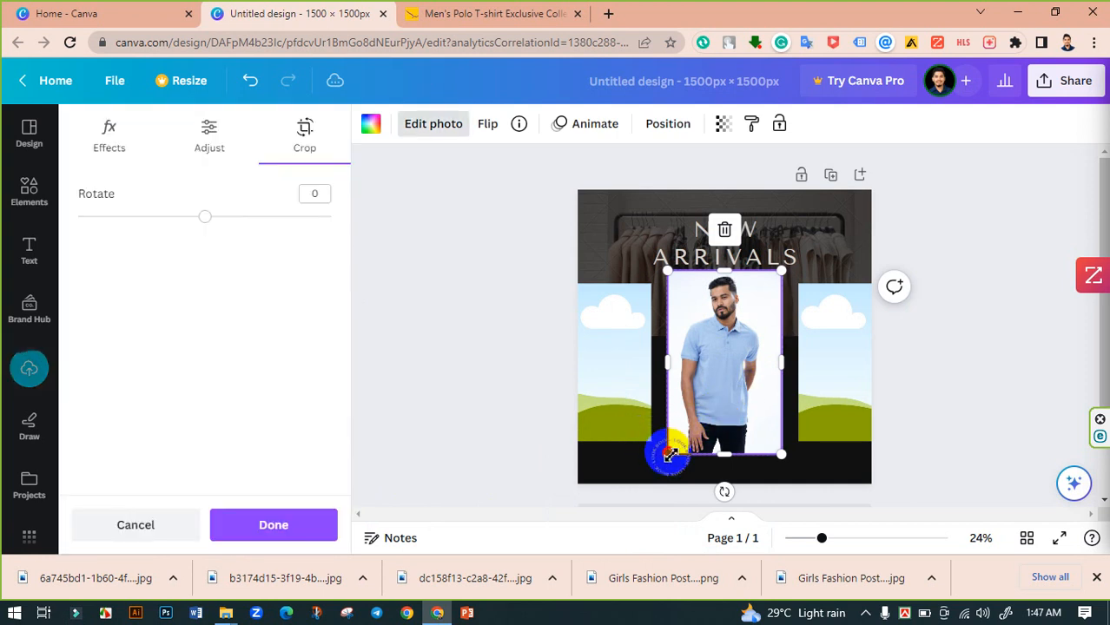
pyautogui.moveTo(667, 454); pyautogui.dragTo(580, 521)
pyautogui.hotkey('ctrl', 'z')
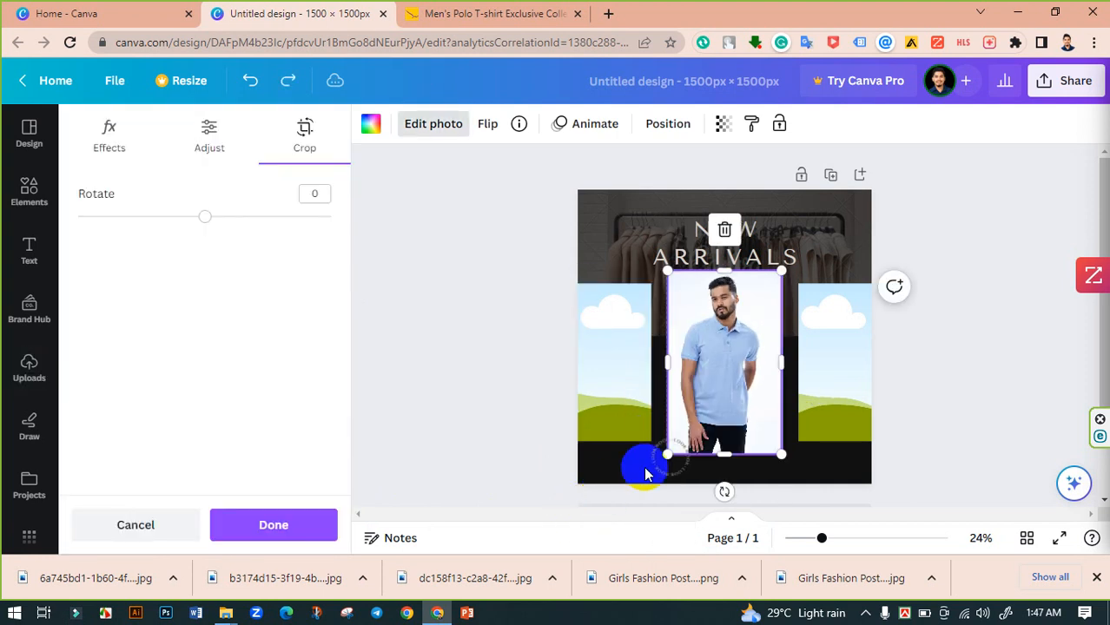
pyautogui.click(451, 359)
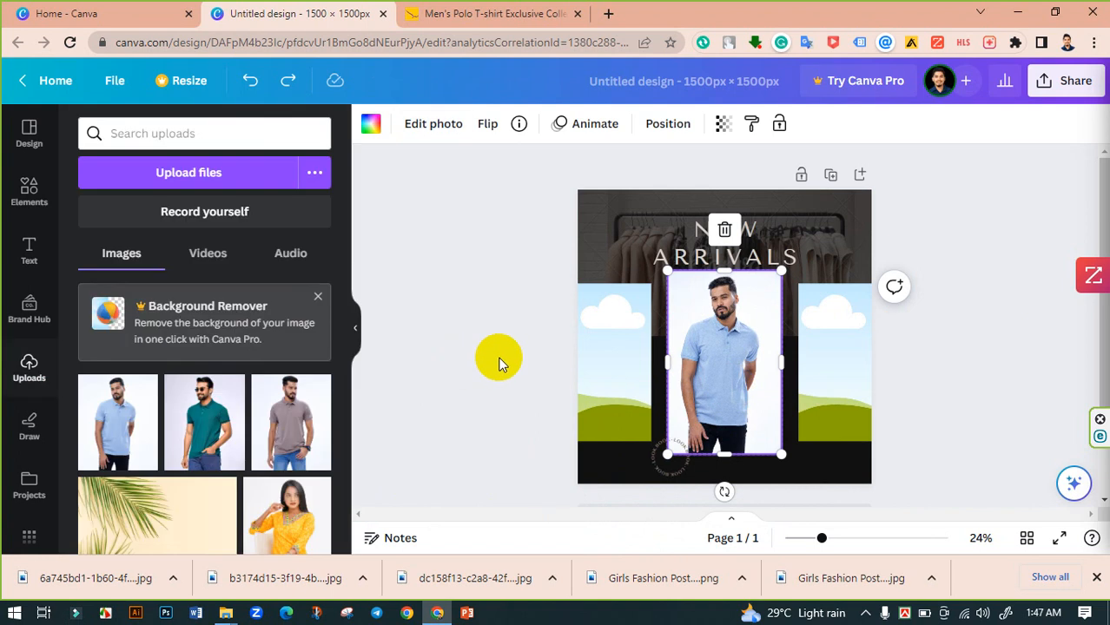
# - Crop the light blue polo photo so the model appears larger and centred within the middle frame
pyautogui.doubleClick(724, 356)
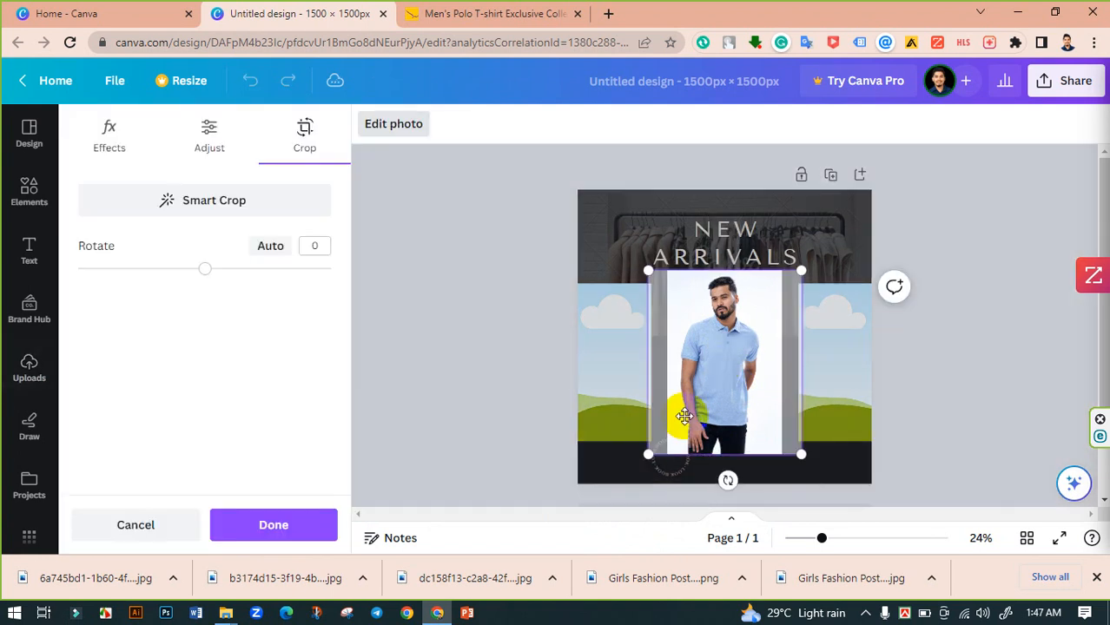
pyautogui.moveTo(647, 468); pyautogui.dragTo(543, 528)
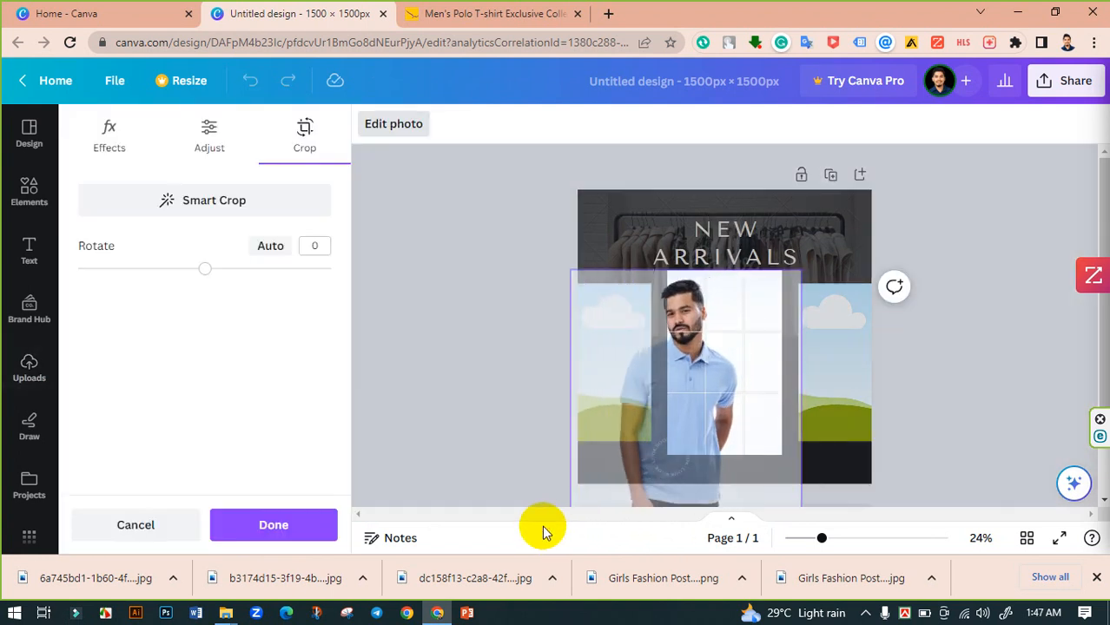
pyautogui.moveTo(699, 426); pyautogui.dragTo(752, 429)
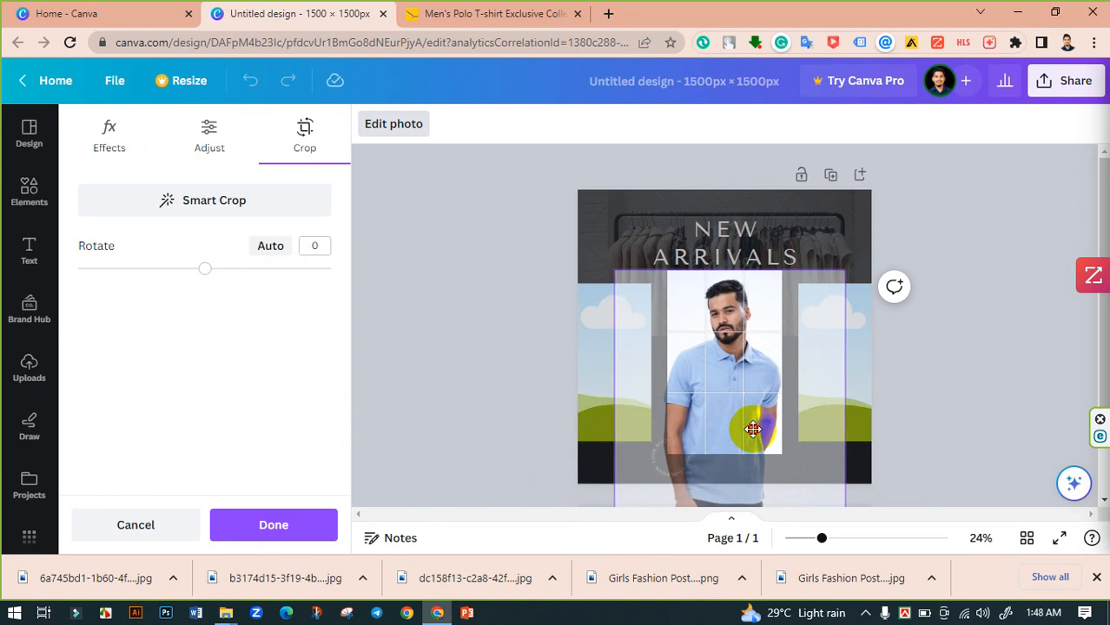
pyautogui.click(501, 391)
pyautogui.click(501, 390)
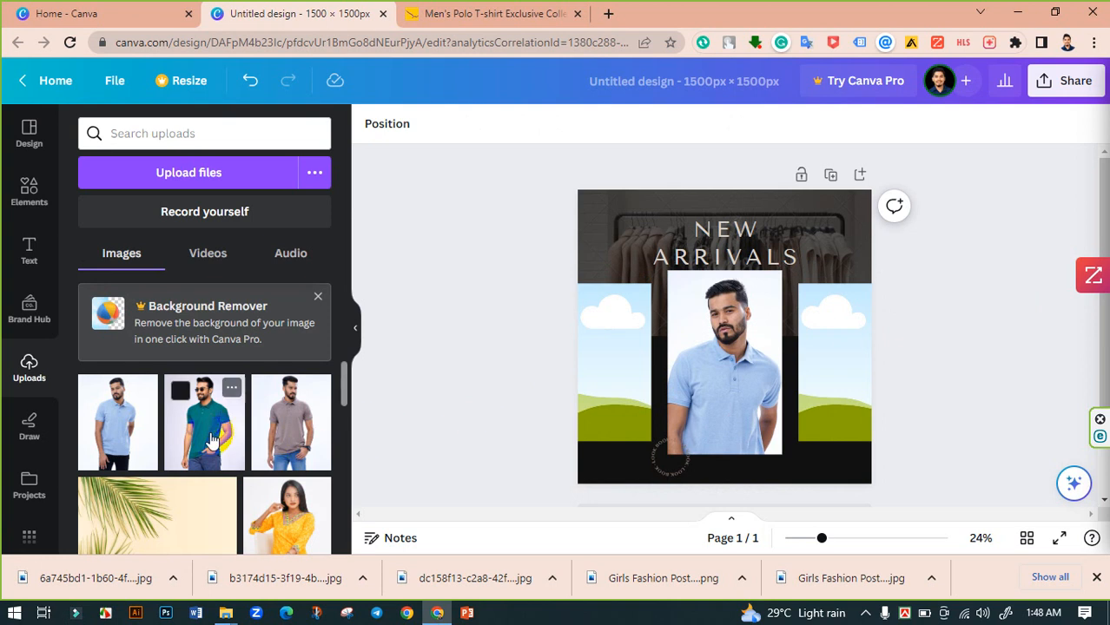
# - Place the green polo photo into the right frame and the grey polo photo into the left frame
pyautogui.moveTo(463, 426); pyautogui.dragTo(847, 402)
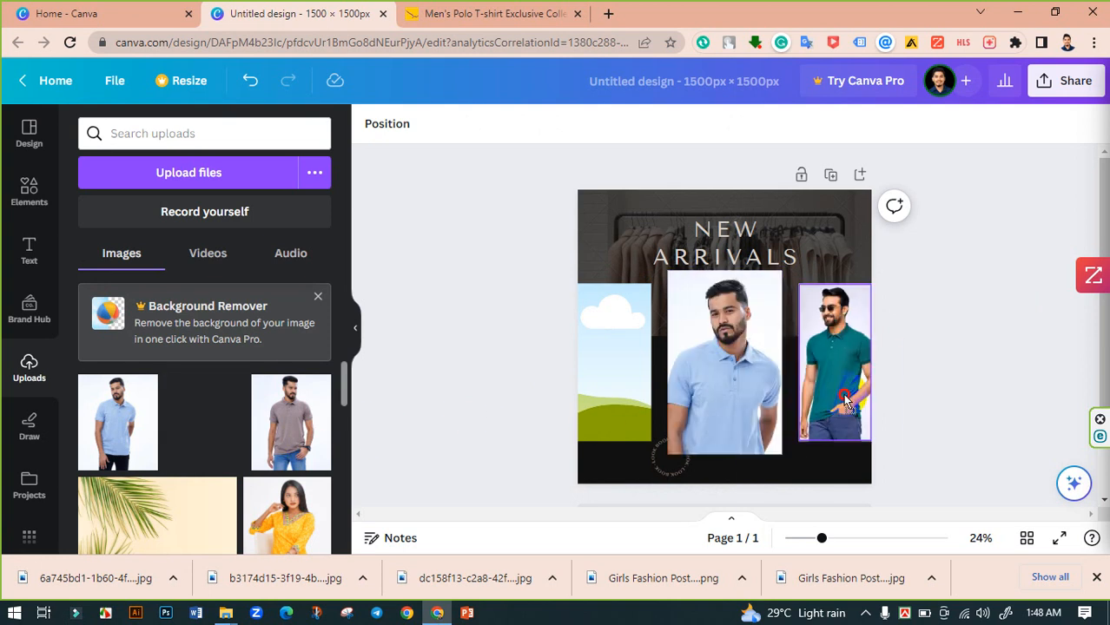
pyautogui.moveTo(291, 417); pyautogui.dragTo(587, 372)
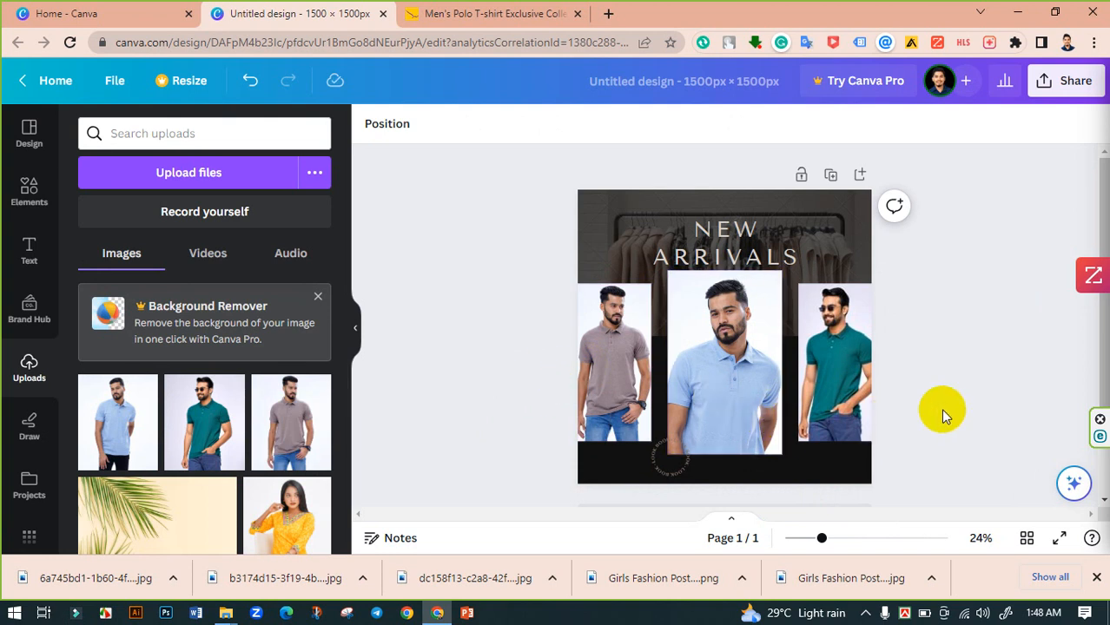
# - Replace the heading text with MENS NEW POLO COLLECTION
pyautogui.doubleClick(733, 254)
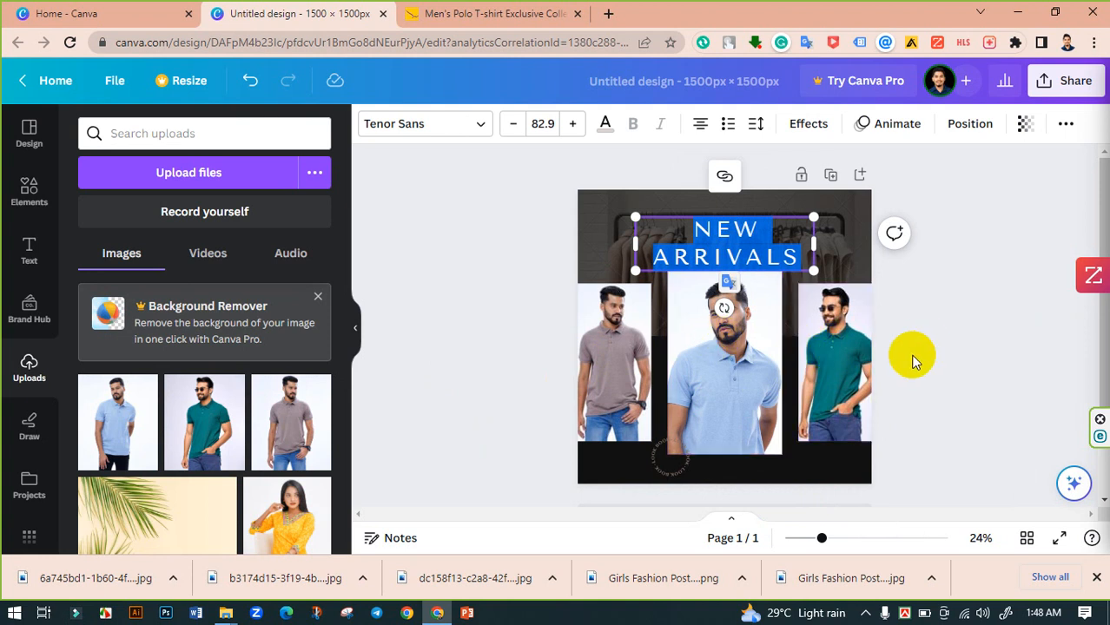
pyautogui.write('MENS NEW POLO C')
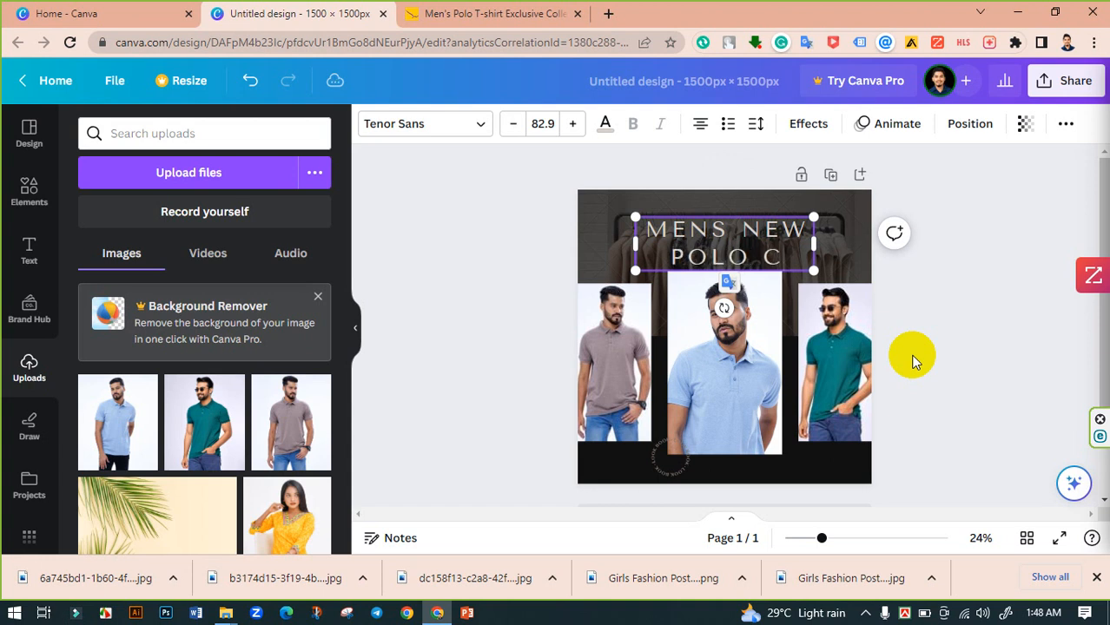
pyautogui.write('ECTIO')
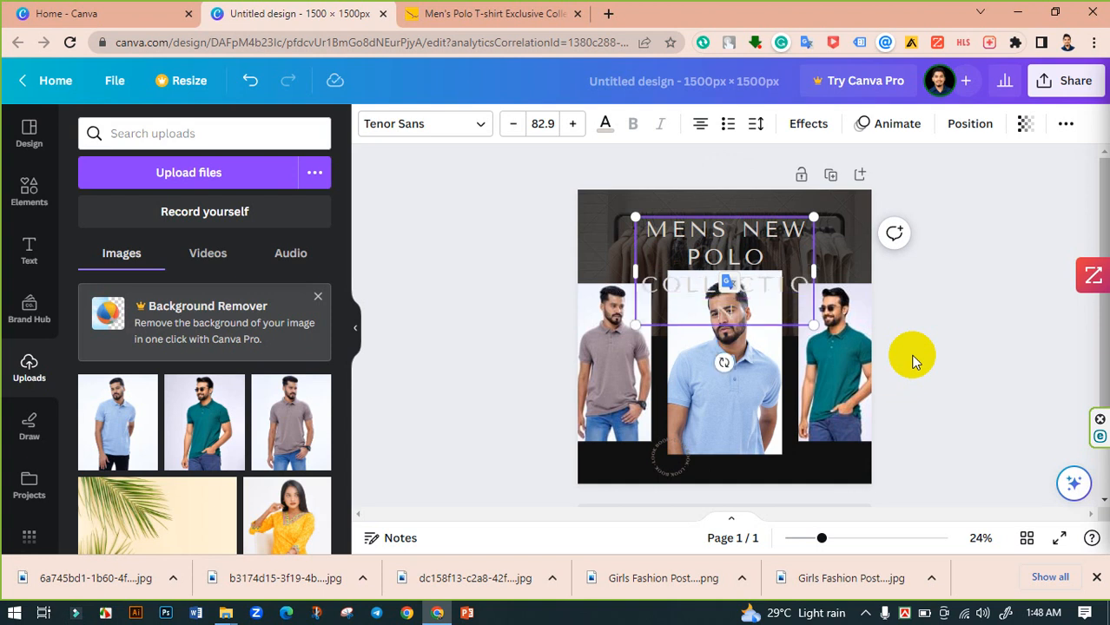
# - Widen, move and slightly scale down the heading text box so it fits across the top of the design
pyautogui.moveTo(847, 277); pyautogui.dragTo(940, 267)
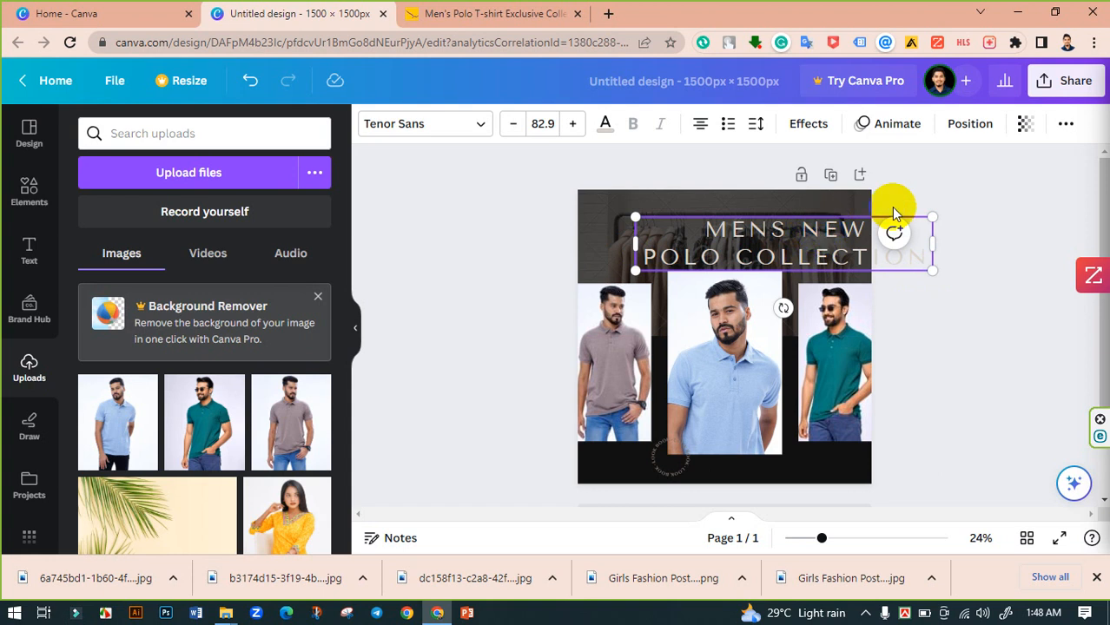
pyautogui.moveTo(880, 212); pyautogui.dragTo(798, 227)
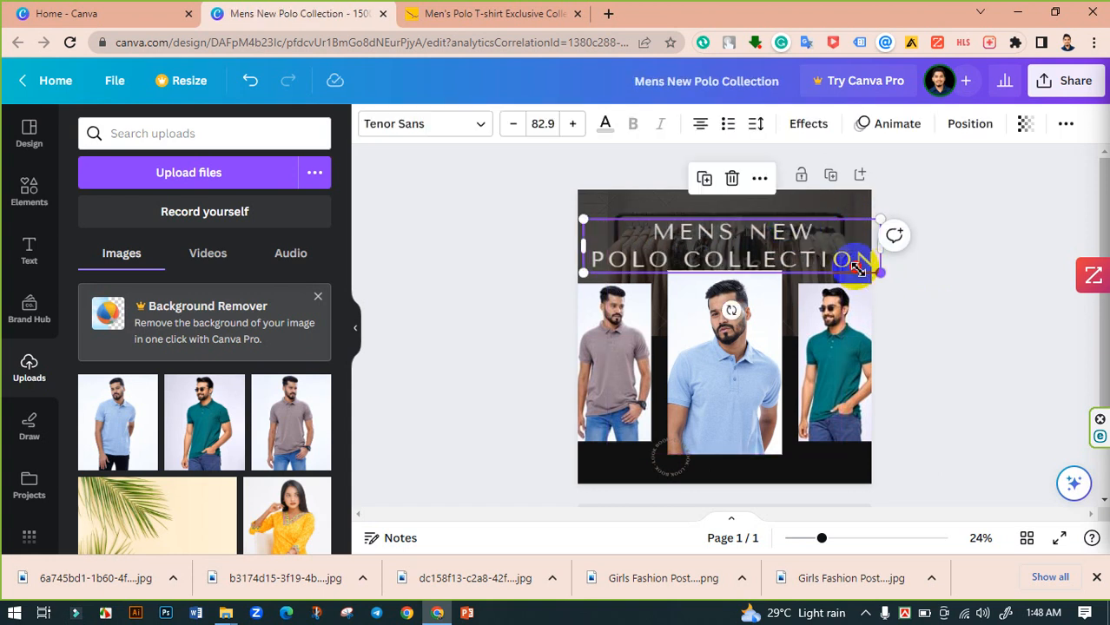
pyautogui.moveTo(857, 269); pyautogui.dragTo(842, 265)
# - Reduce the heading's letter spacing to 132
pyautogui.click(756, 126)
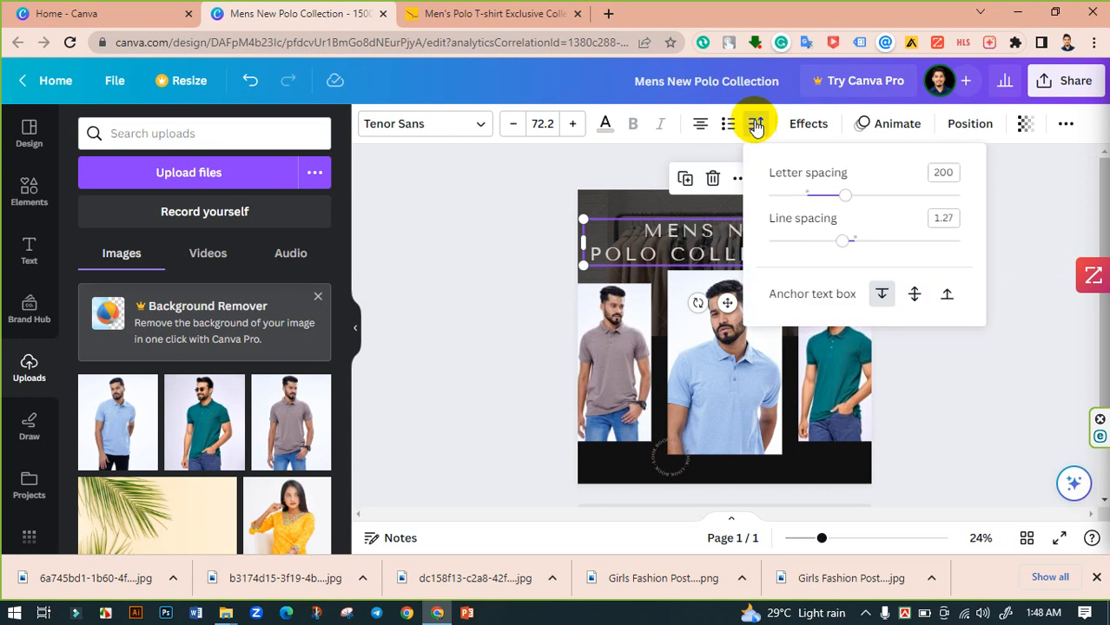
pyautogui.moveTo(837, 199); pyautogui.dragTo(836, 200)
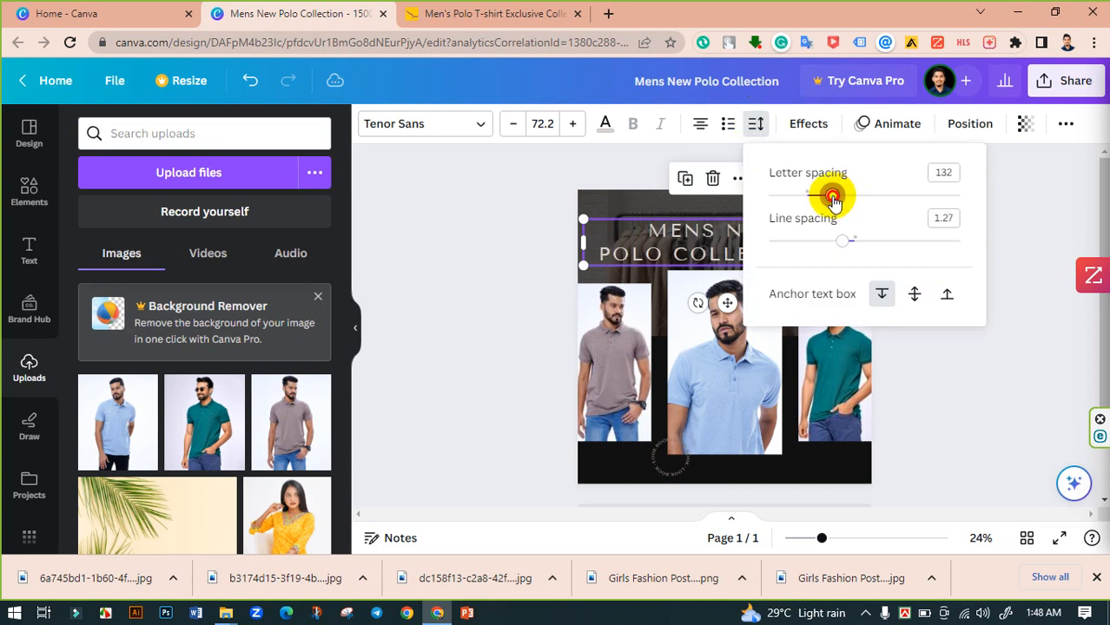
pyautogui.click(546, 230)
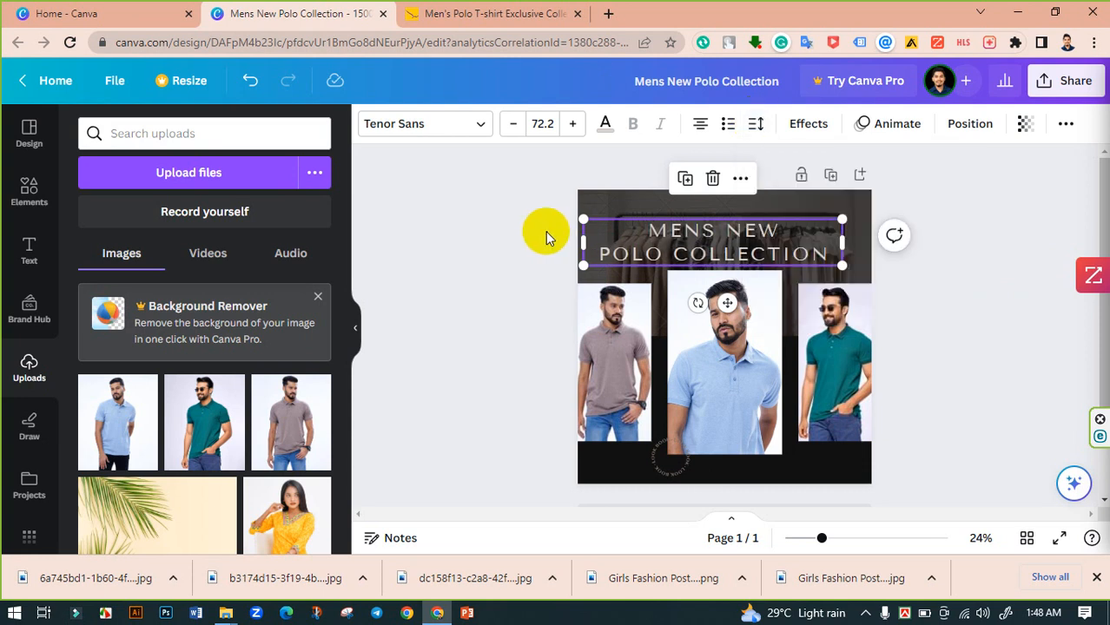
# - Align the heading to the horizontal centre of the page
pyautogui.click(714, 261)
pyautogui.click(970, 124)
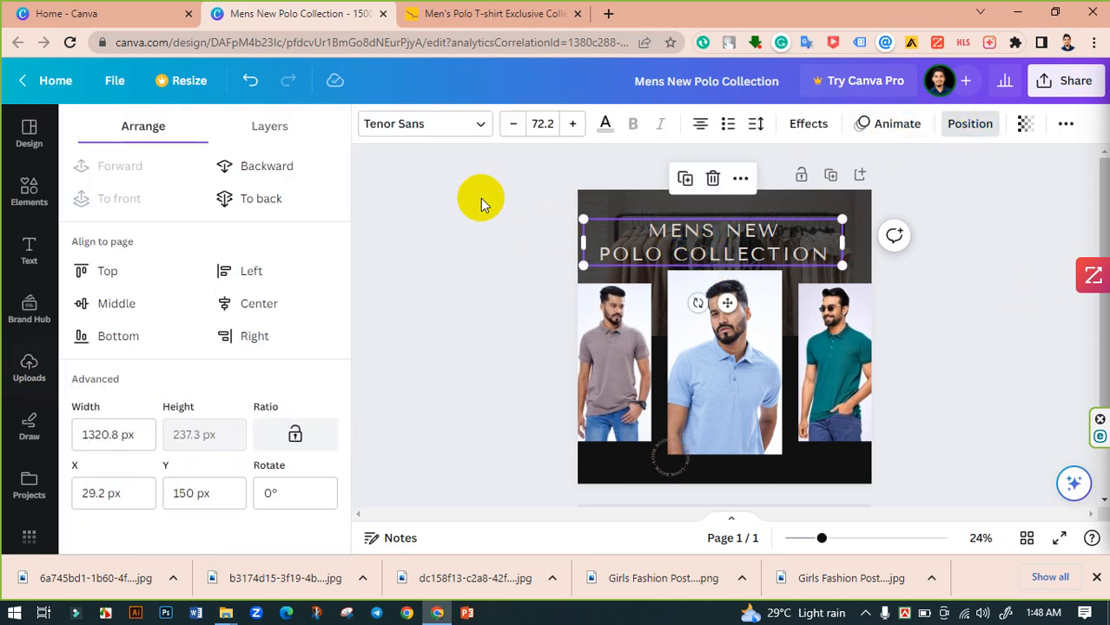
pyautogui.click(227, 301)
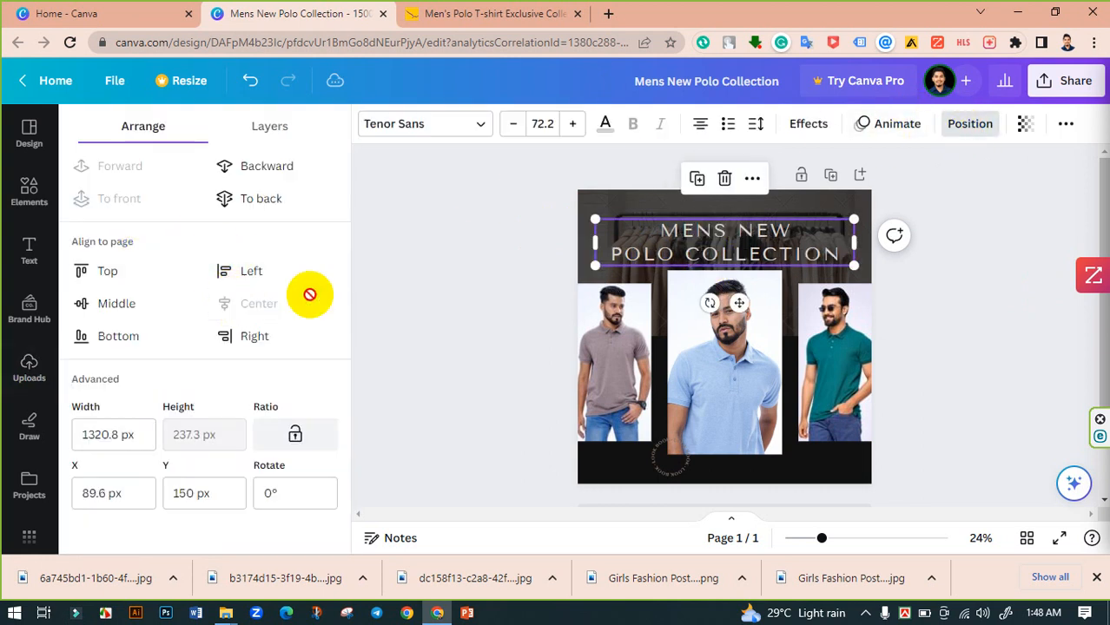
pyautogui.click(450, 252)
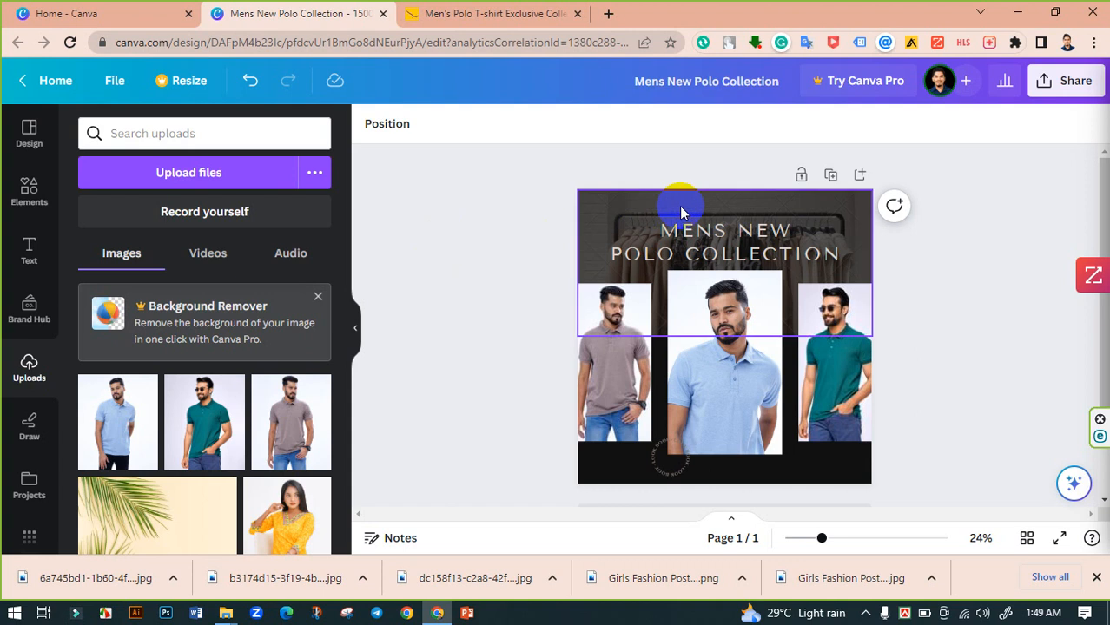
pyautogui.click(710, 202)
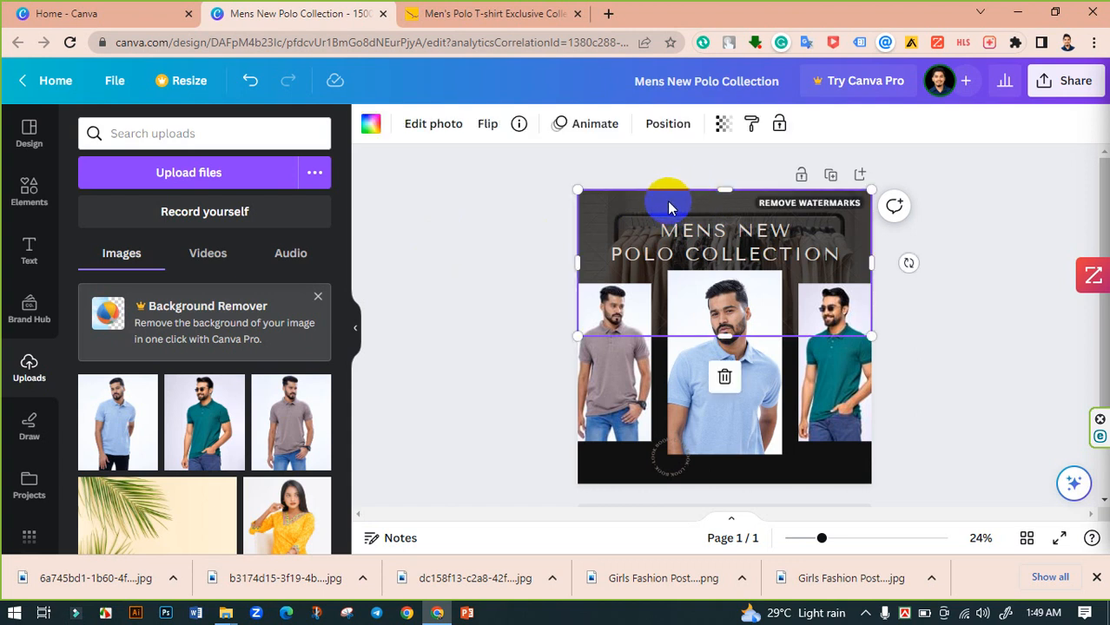
pyautogui.moveTo(576, 165); pyautogui.dragTo(537, 159)
pyautogui.hotkey('ctrl', 'z')
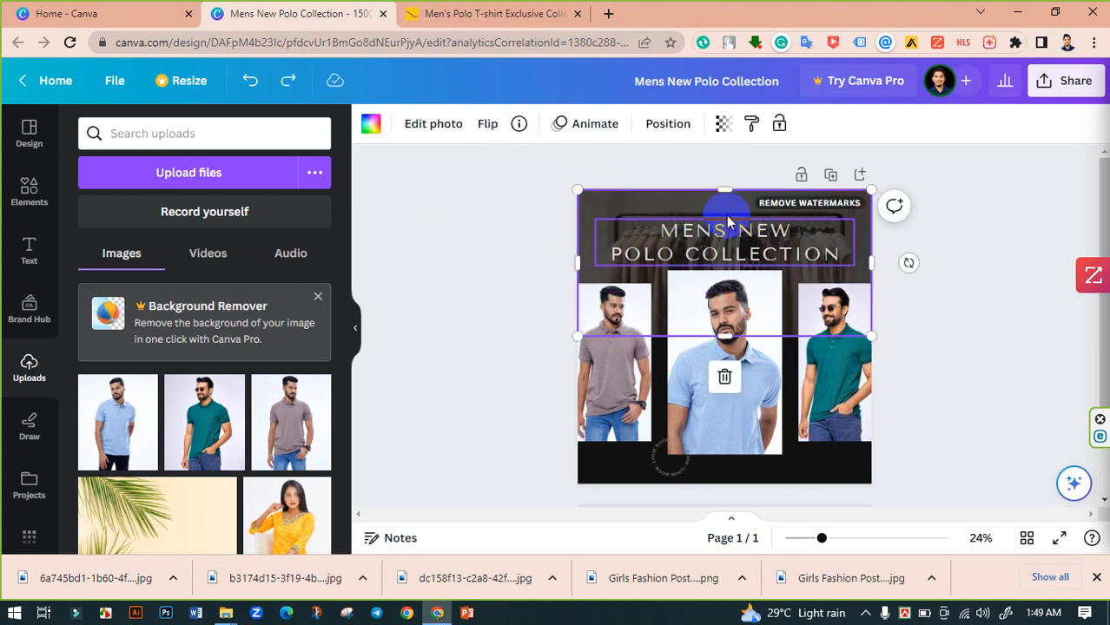
pyautogui.moveTo(860, 243); pyautogui.dragTo(619, 178)
pyautogui.hotkey('ctrl', 'z')
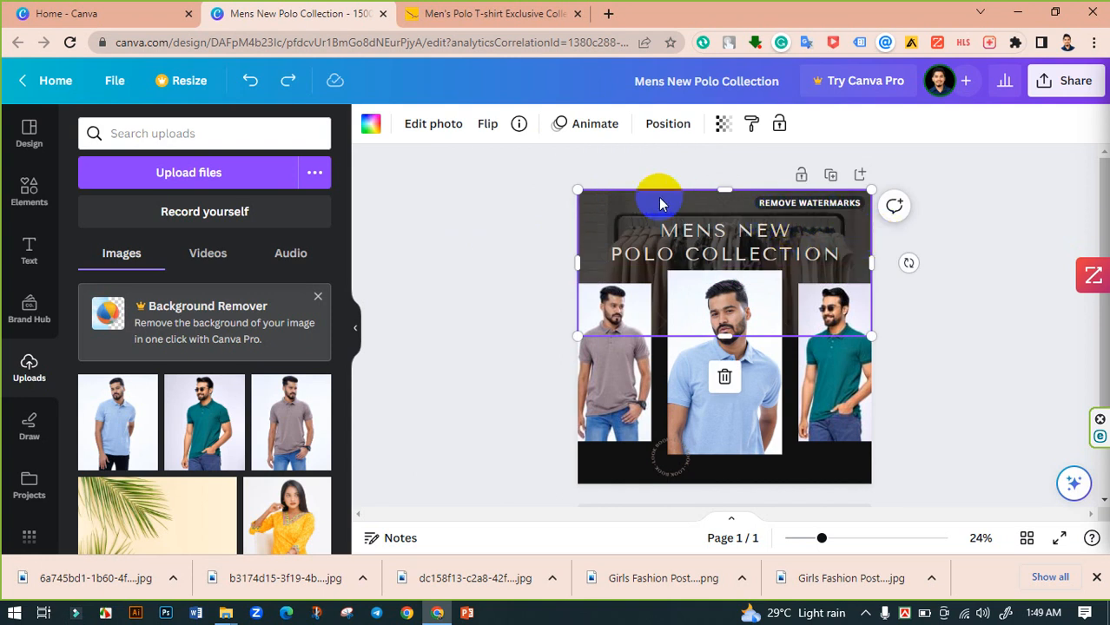
pyautogui.moveTo(658, 204); pyautogui.dragTo(441, 180)
pyautogui.hotkey('ctrl', 'z')
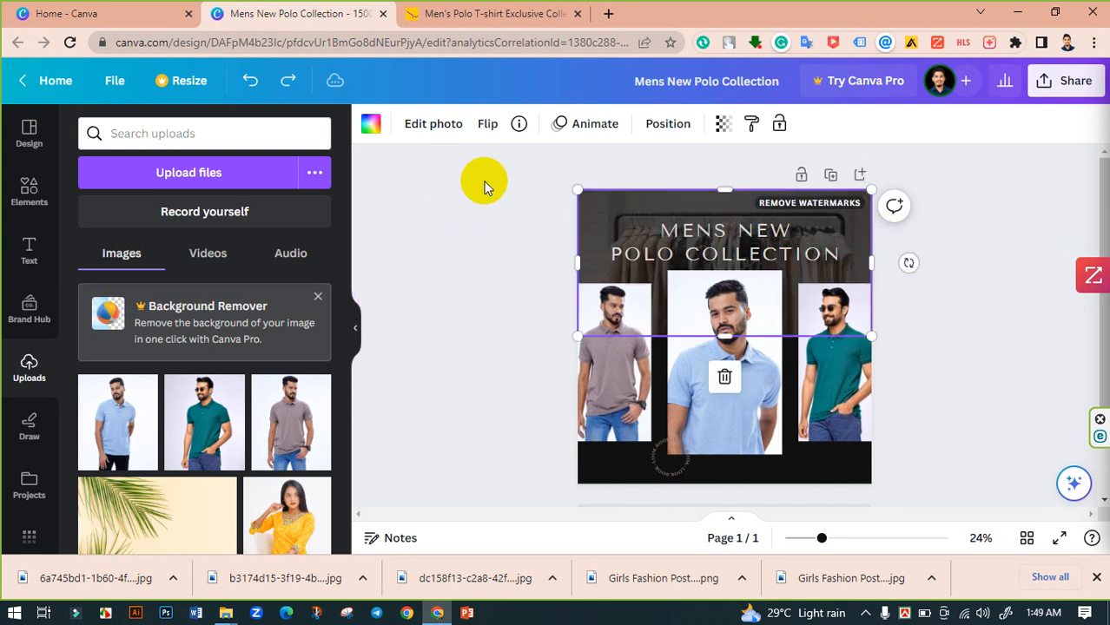
pyautogui.moveTo(640, 206); pyautogui.dragTo(387, 169)
pyautogui.hotkey('ctrl', 'z')
pyautogui.moveTo(647, 199); pyautogui.dragTo(442, 168)
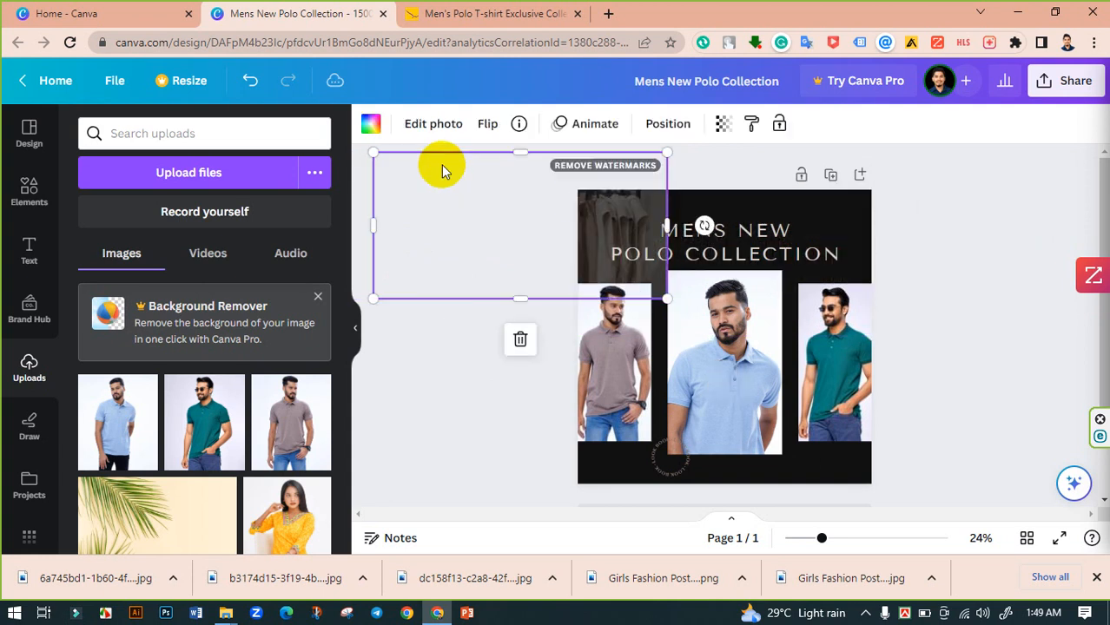
pyautogui.hotkey('ctrl', 'z')
pyautogui.hotkey('ctrl', 'z')
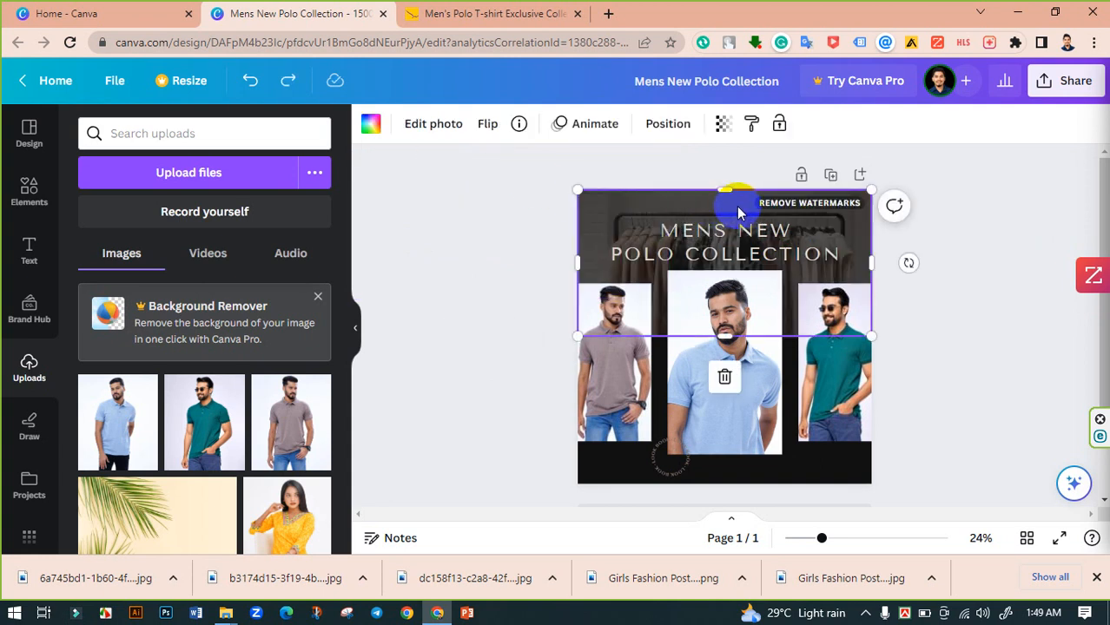
# - Delete the clothing-rack background image from the top grid frame
pyautogui.click(725, 382)
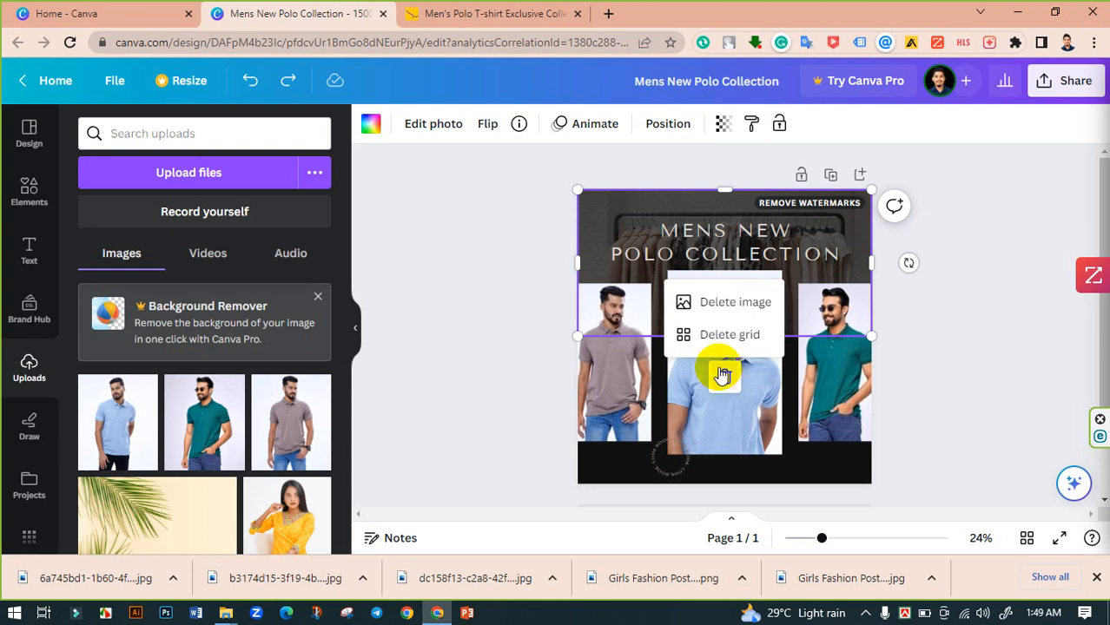
pyautogui.click(734, 304)
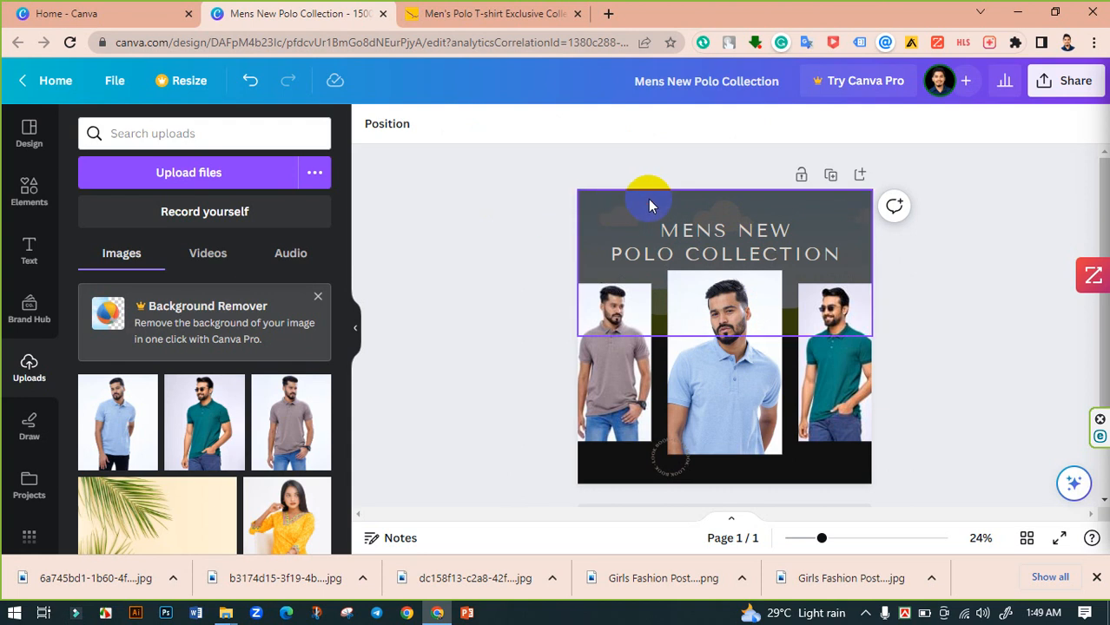
pyautogui.click(648, 195)
pyautogui.click(513, 220)
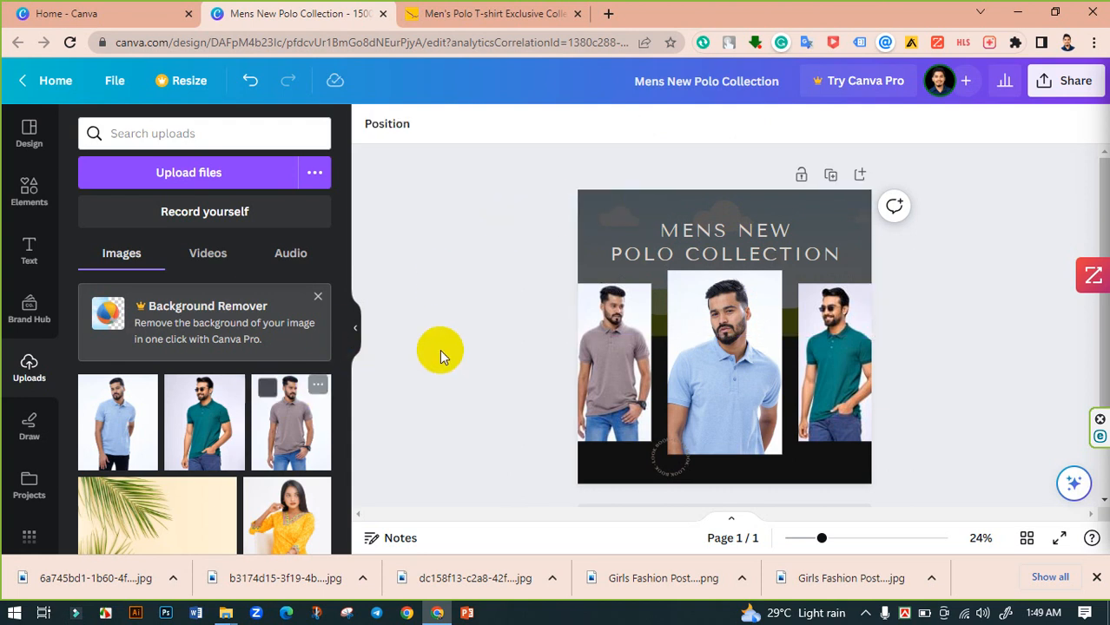
pyautogui.scroll(-1, 470, 342)
pyautogui.scroll(1, 509, 337)
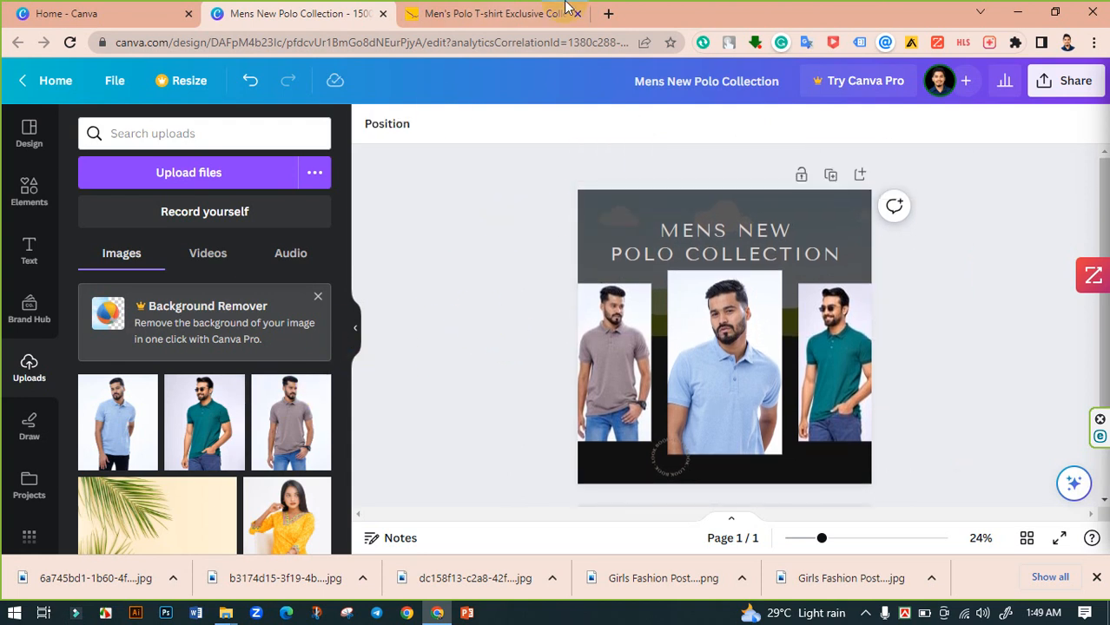
# - Open the iStock stock photo site in a new browser tab
pyautogui.click(611, 13)
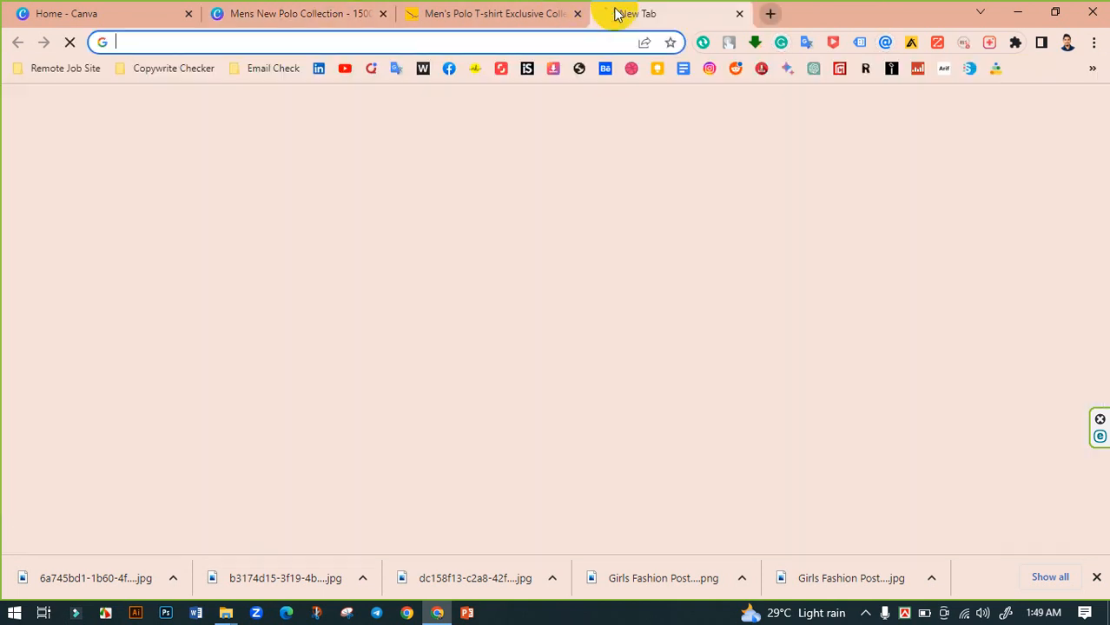
pyautogui.click(528, 68)
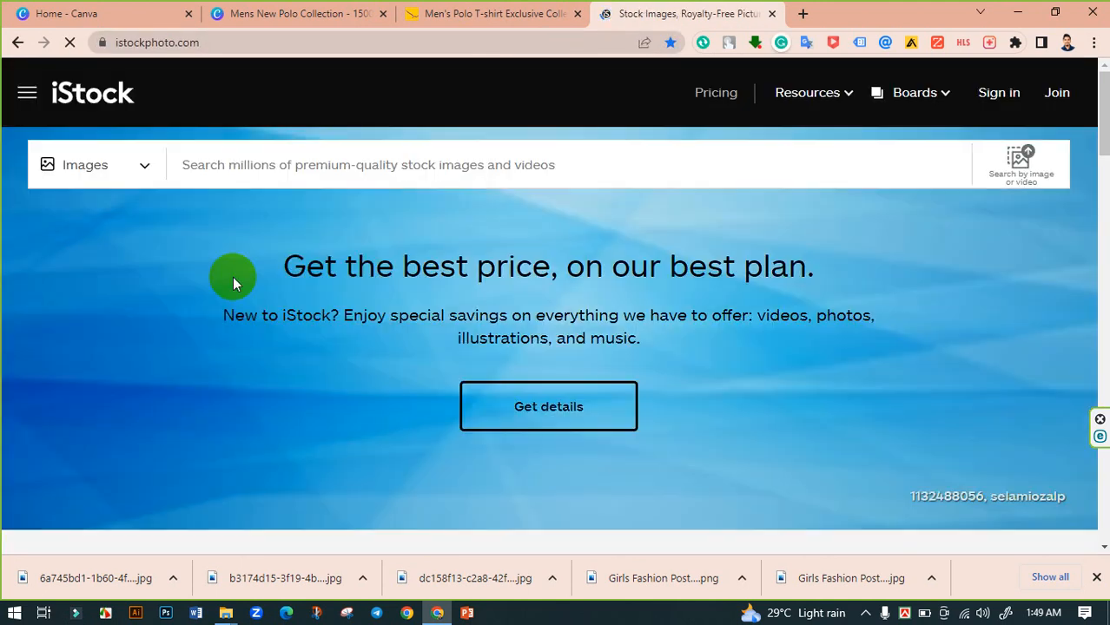
# - Search iStock images for men polo shirt and scan through the results
pyautogui.click(278, 162)
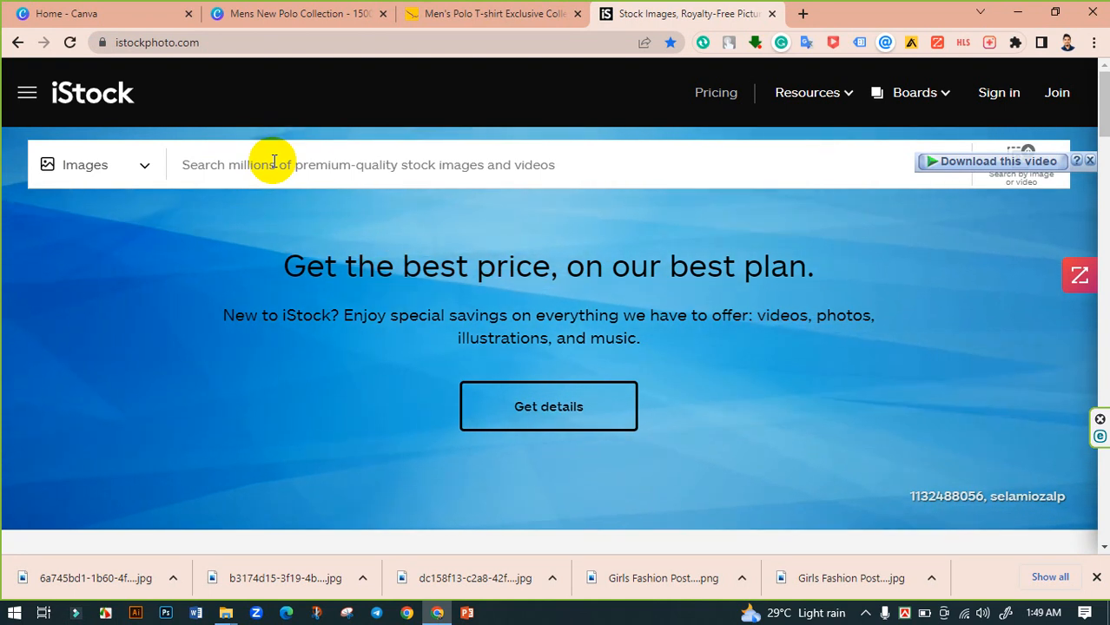
pyautogui.click(264, 163)
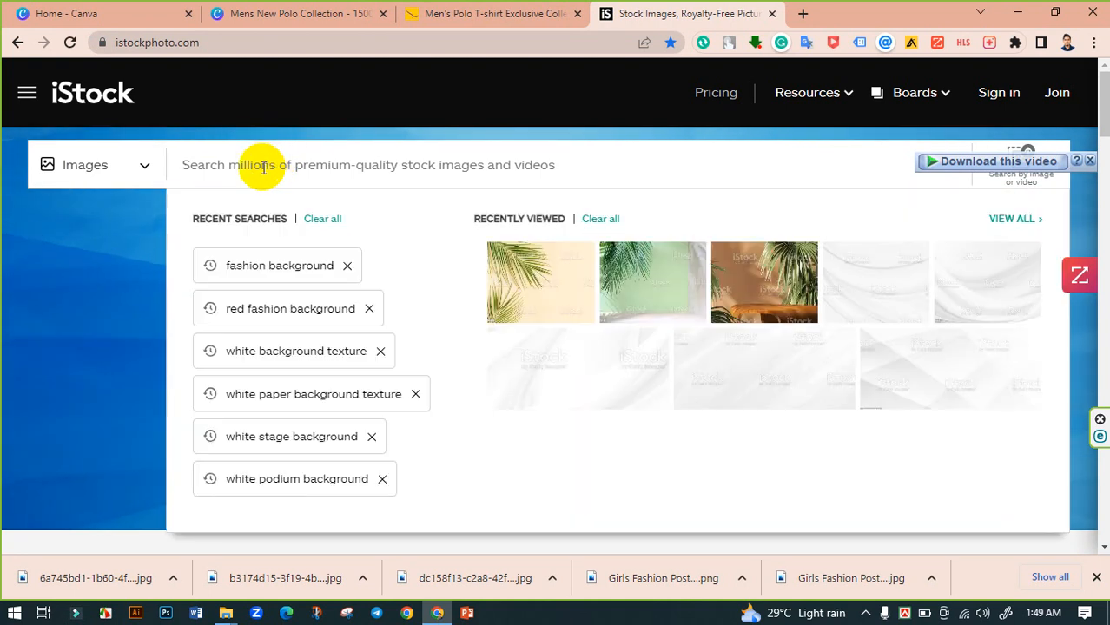
pyautogui.write('c')
pyautogui.press('BackSpace')
pyautogui.write('Mens')
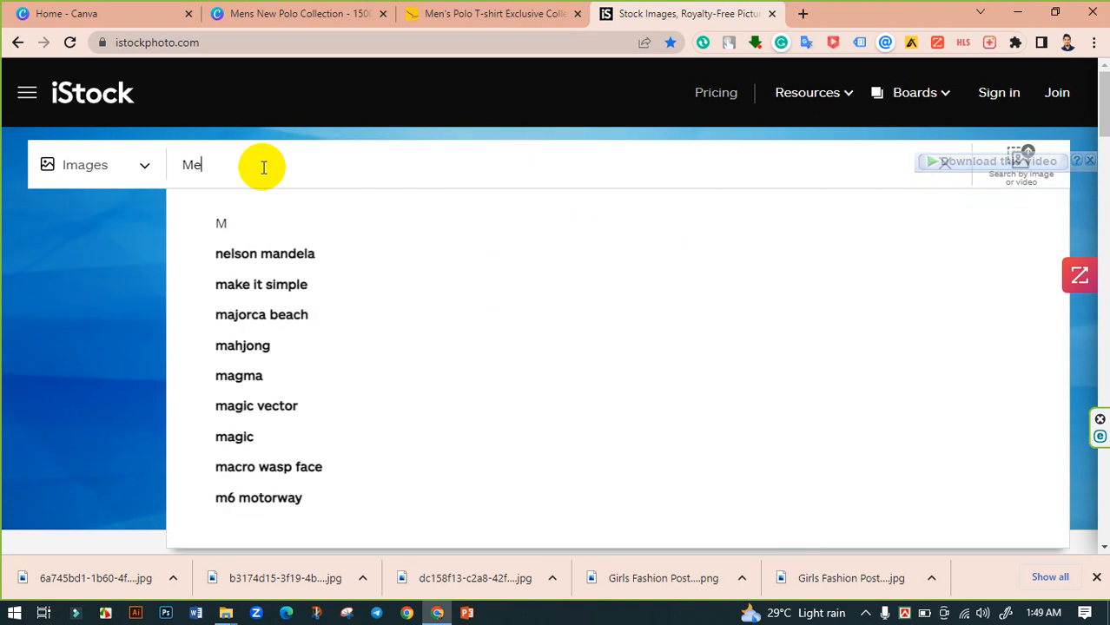
pyautogui.write(' Polo')
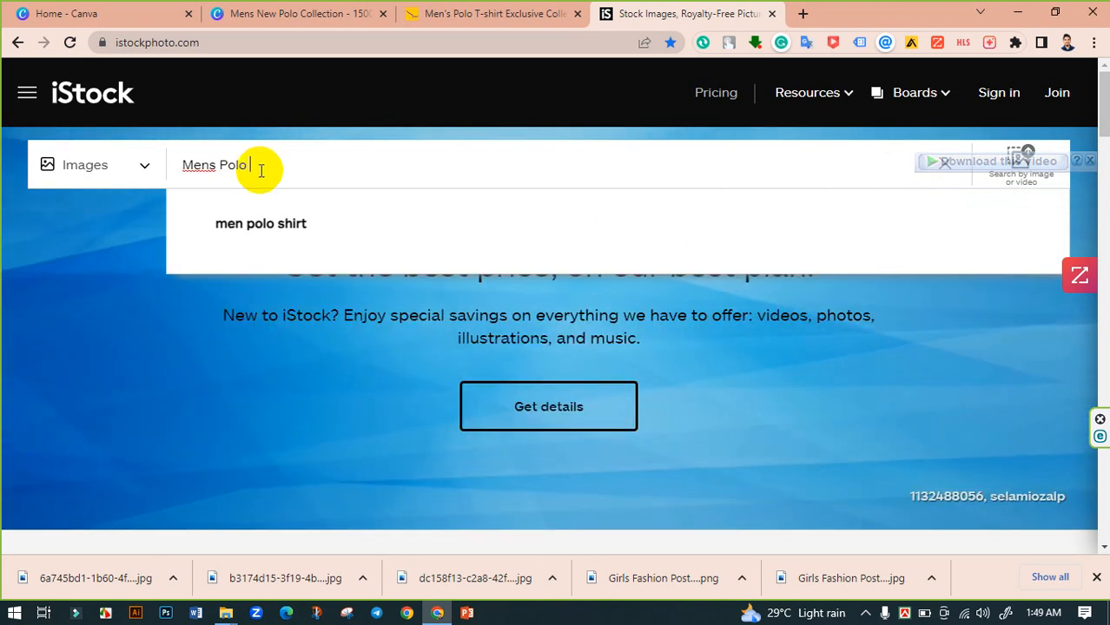
pyautogui.click(261, 224)
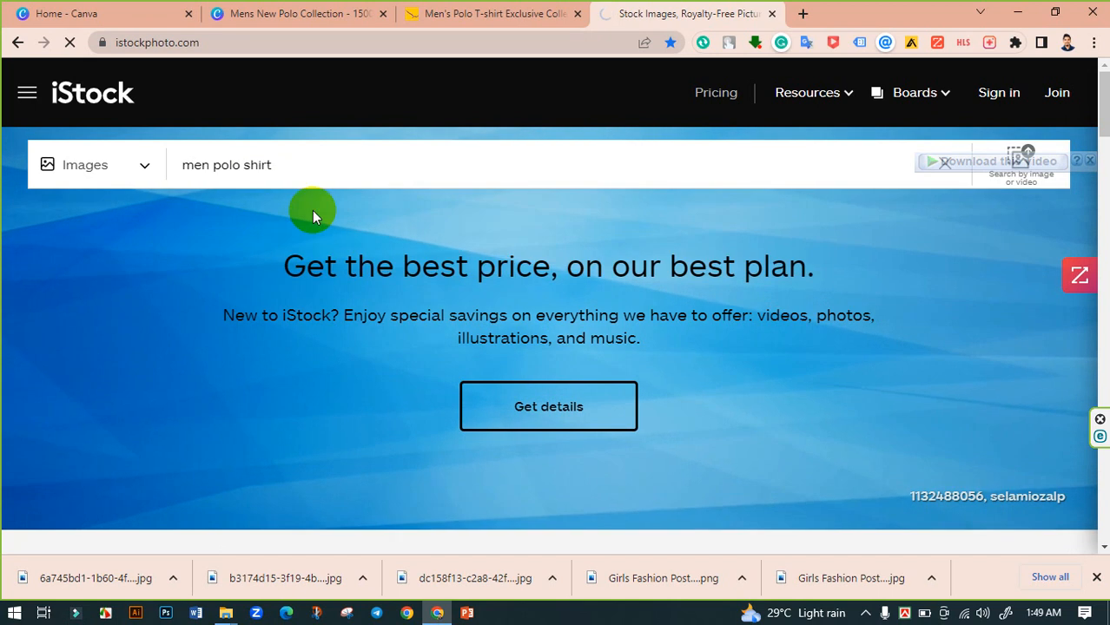
pyautogui.scroll(-10, 545, 289)
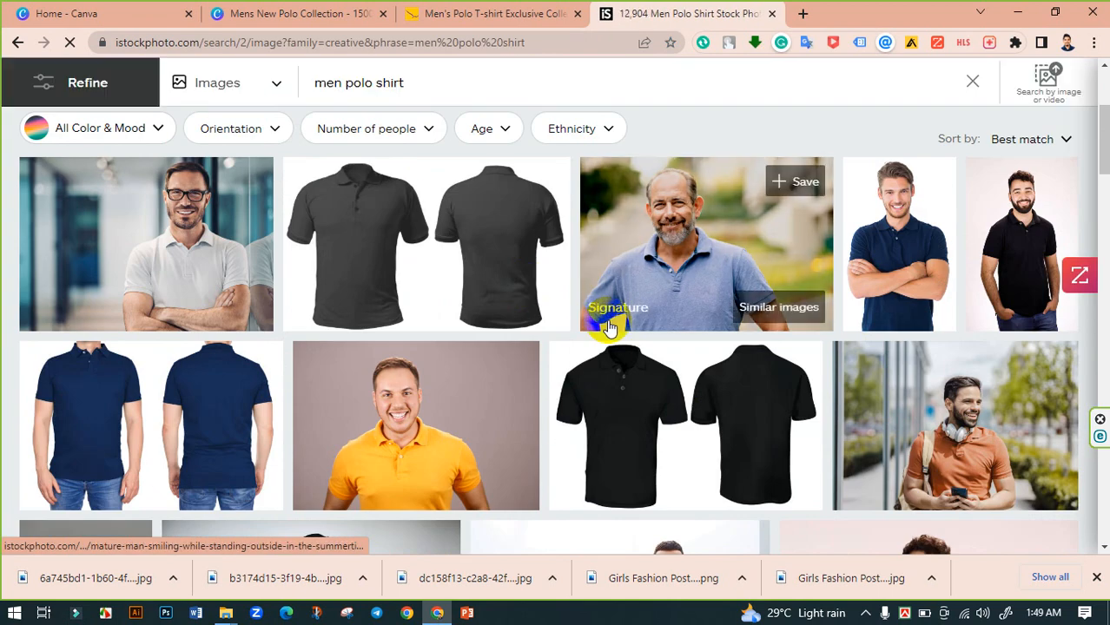
pyautogui.scroll(-6, 605, 327)
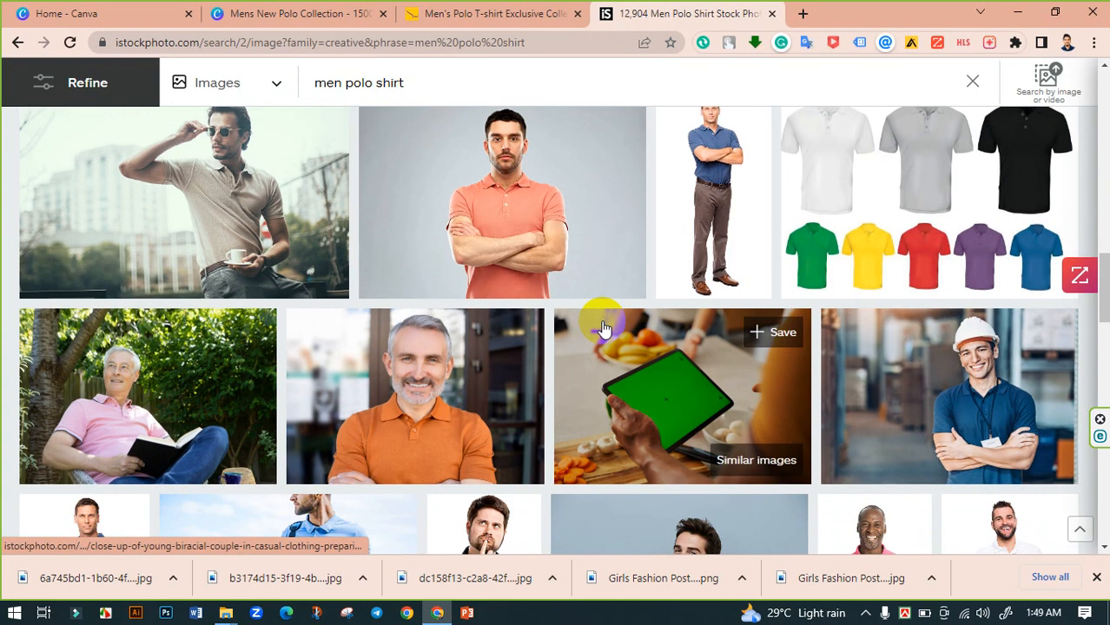
pyautogui.scroll(-4, 605, 321)
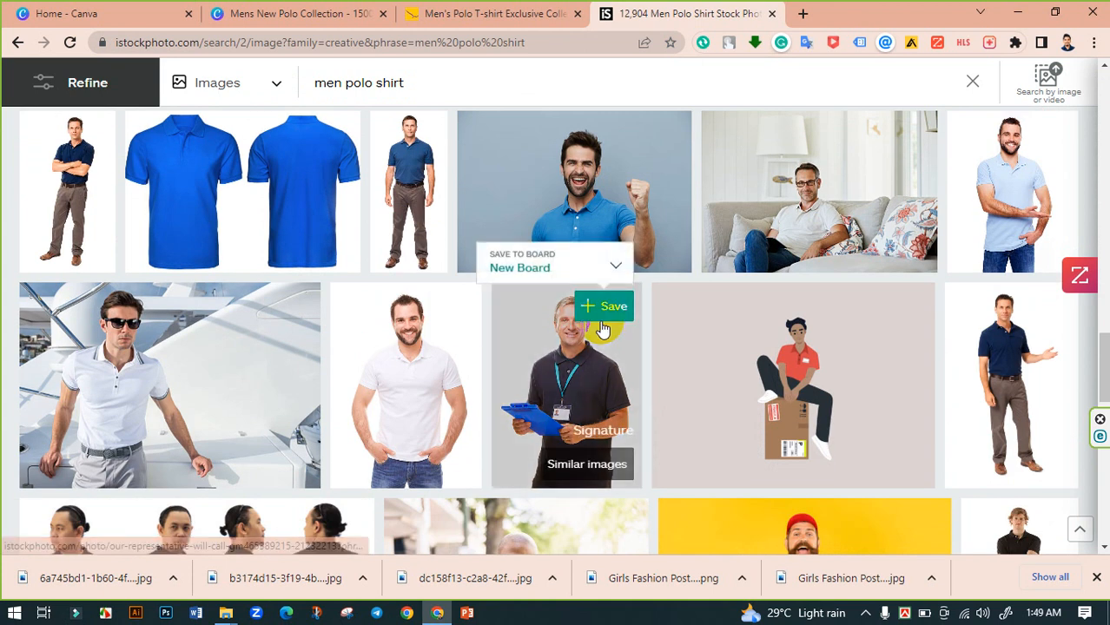
pyautogui.scroll(20, 602, 317)
pyautogui.scroll(1, 593, 328)
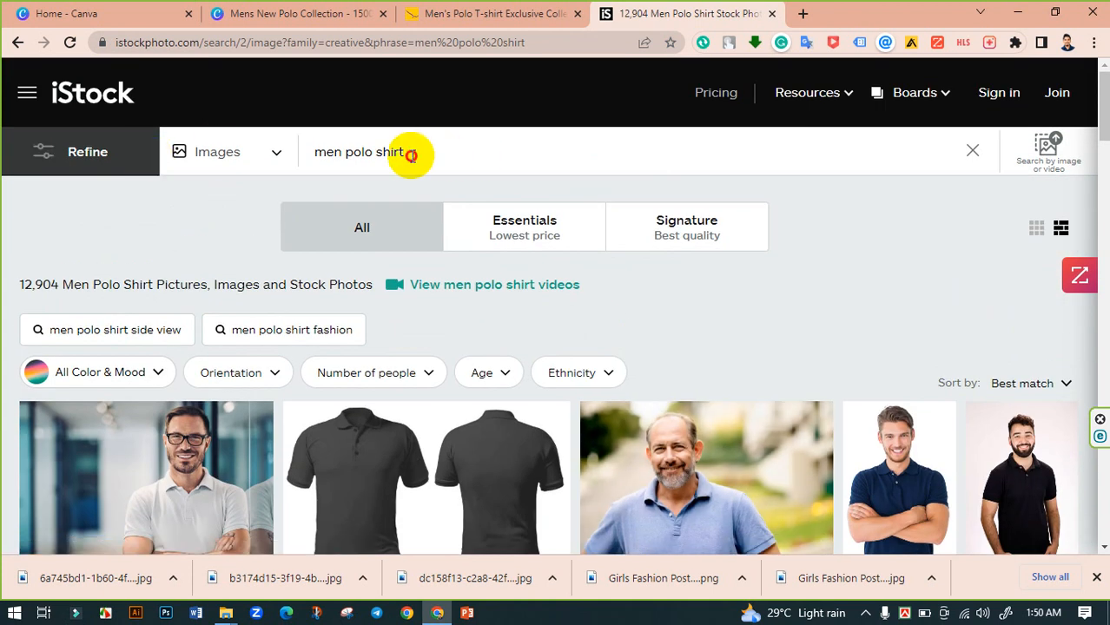
# - Replace the search with Clothing Background and browse the resulting background images
pyautogui.moveTo(412, 154); pyautogui.dragTo(324, 157)
pyautogui.write('C')
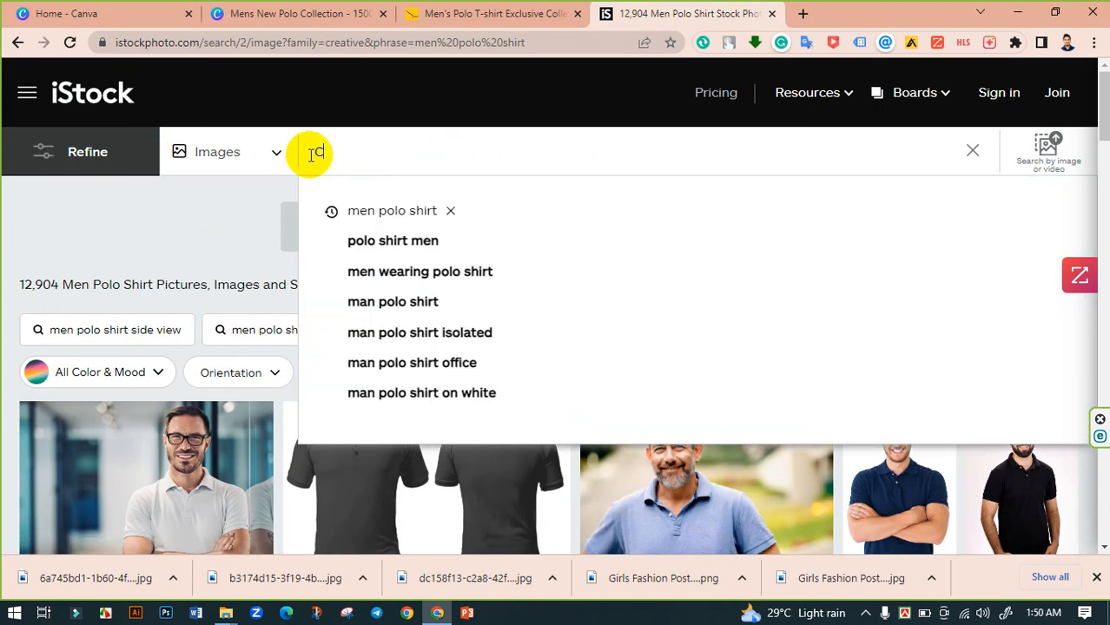
pyautogui.write('lothin')
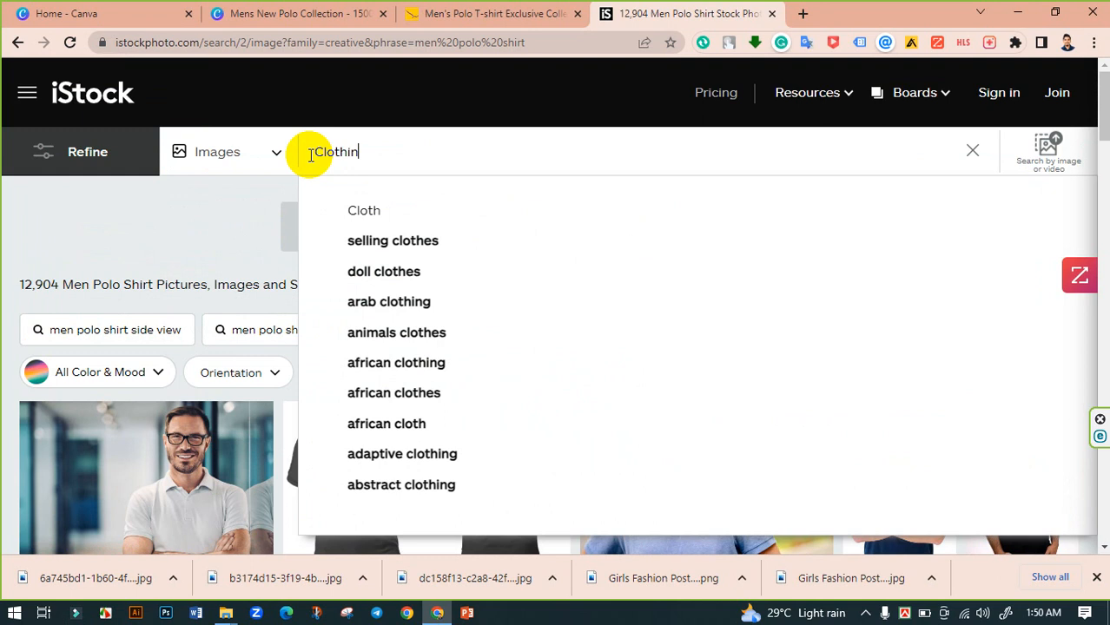
pyautogui.write('g Backgrou')
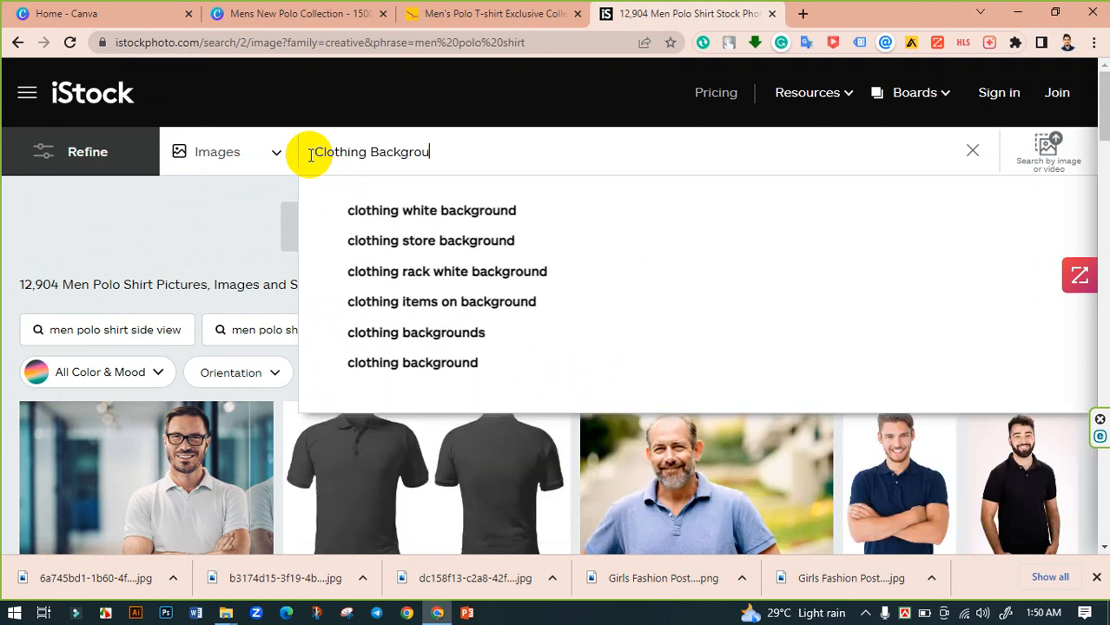
pyautogui.write('nd')
pyautogui.press('Return')
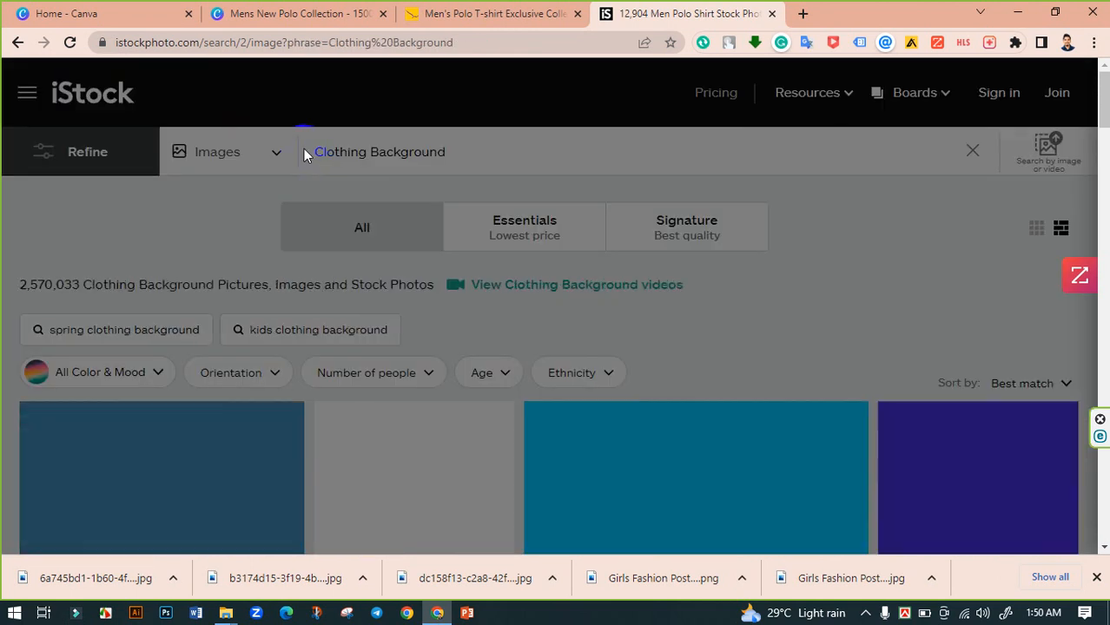
pyautogui.scroll(-3, 599, 252)
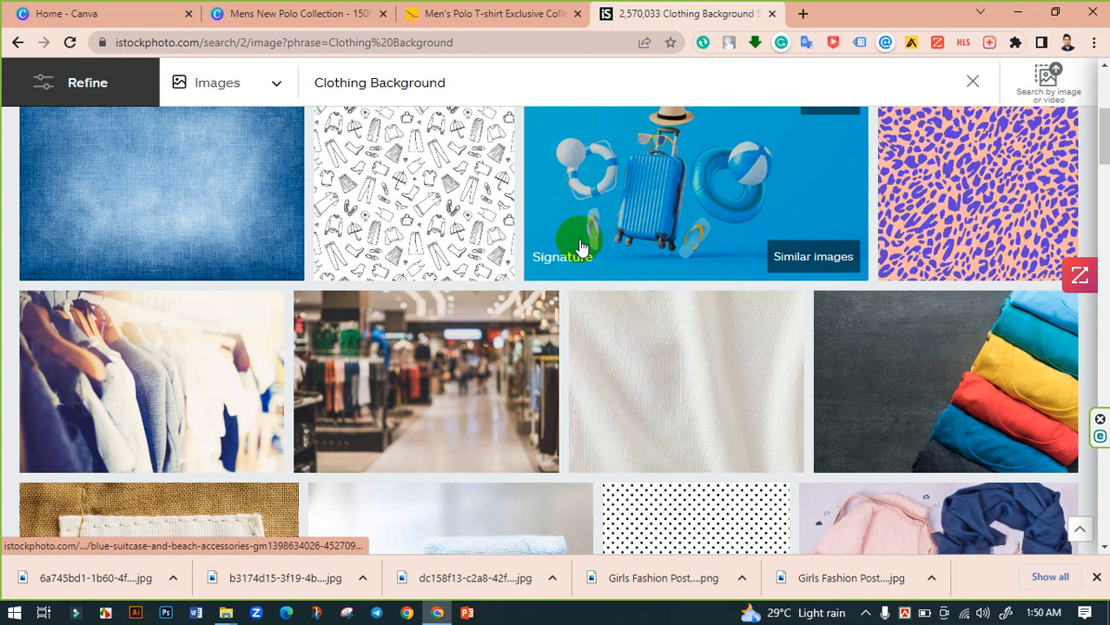
pyautogui.scroll(-2, 581, 244)
pyautogui.scroll(-2, 756, 295)
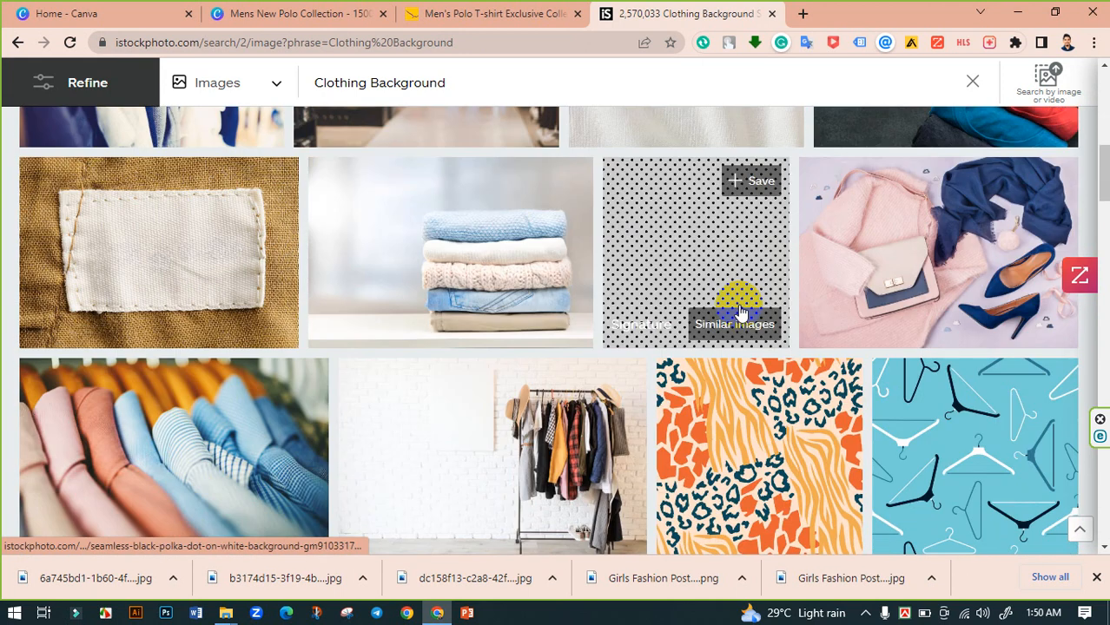
pyautogui.scroll(-3, 740, 313)
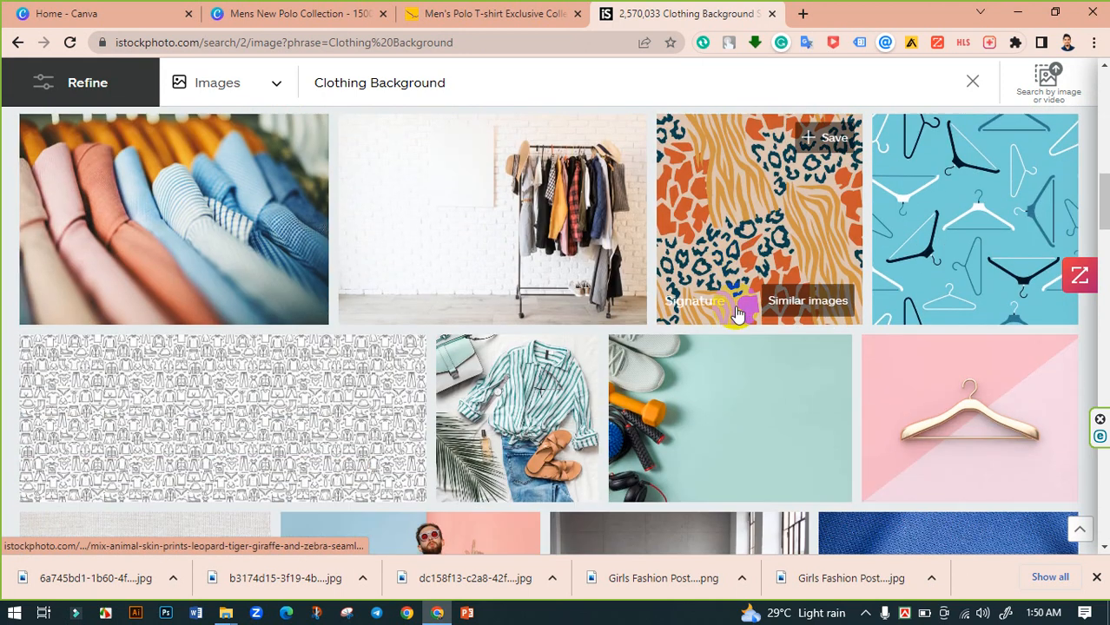
pyautogui.scroll(-2, 737, 315)
pyautogui.scroll(3, 733, 315)
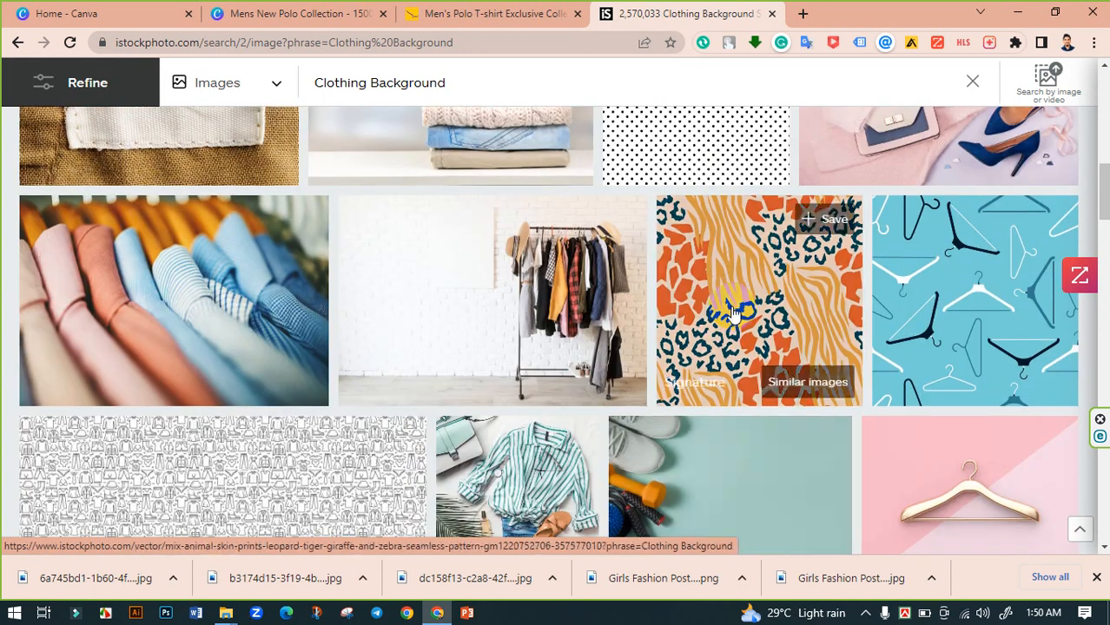
pyautogui.scroll(-2, 734, 314)
pyautogui.scroll(4, 729, 313)
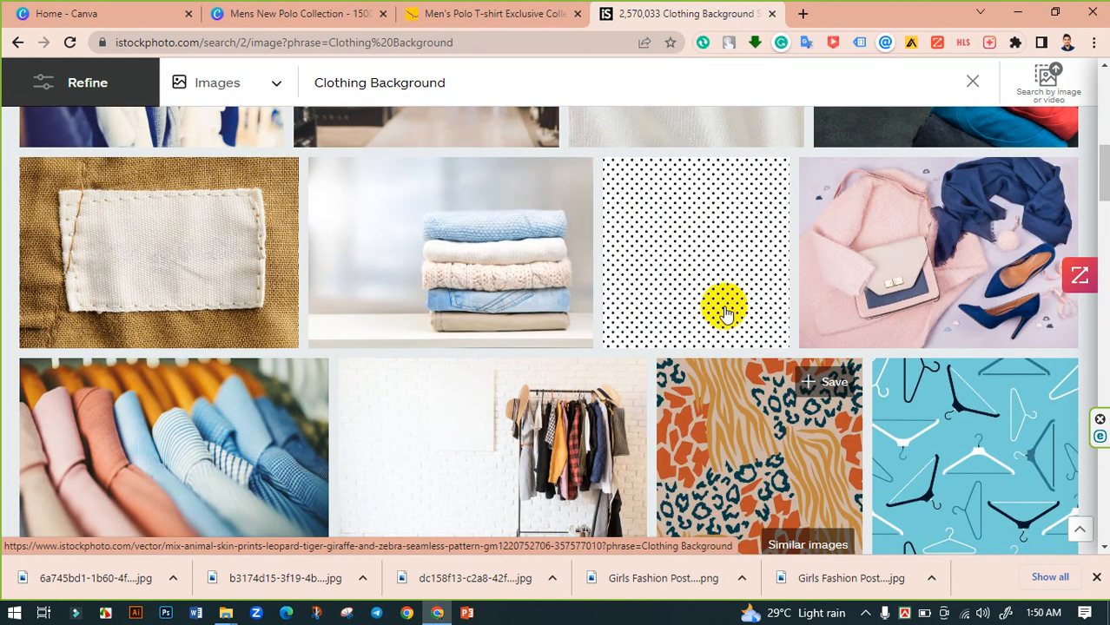
pyautogui.scroll(1, 608, 382)
pyautogui.scroll(-2, 499, 447)
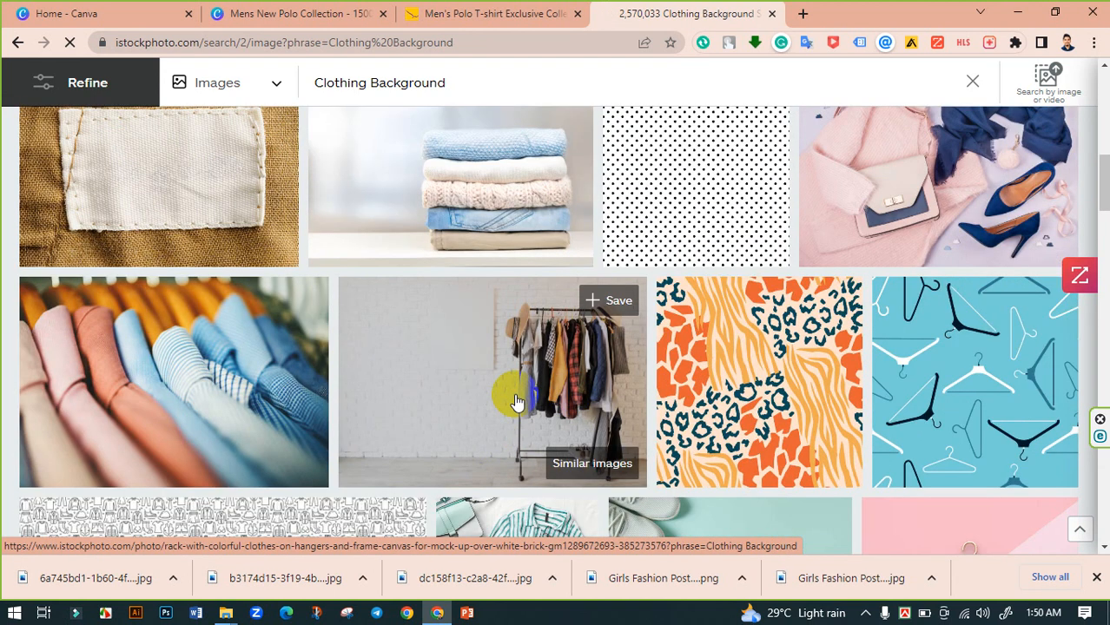
# - Open the photo of a clothes rack against a white brick wall, review its page, and open its similar images
pyautogui.click(516, 402)
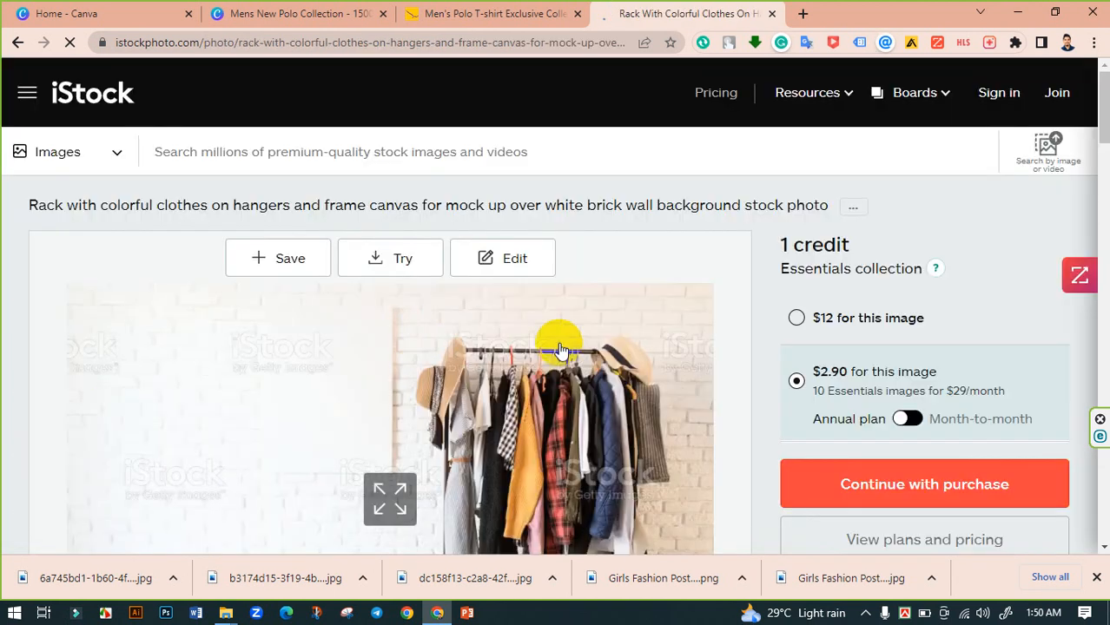
pyautogui.scroll(-4, 563, 340)
pyautogui.scroll(-4, 800, 426)
pyautogui.scroll(2, 684, 398)
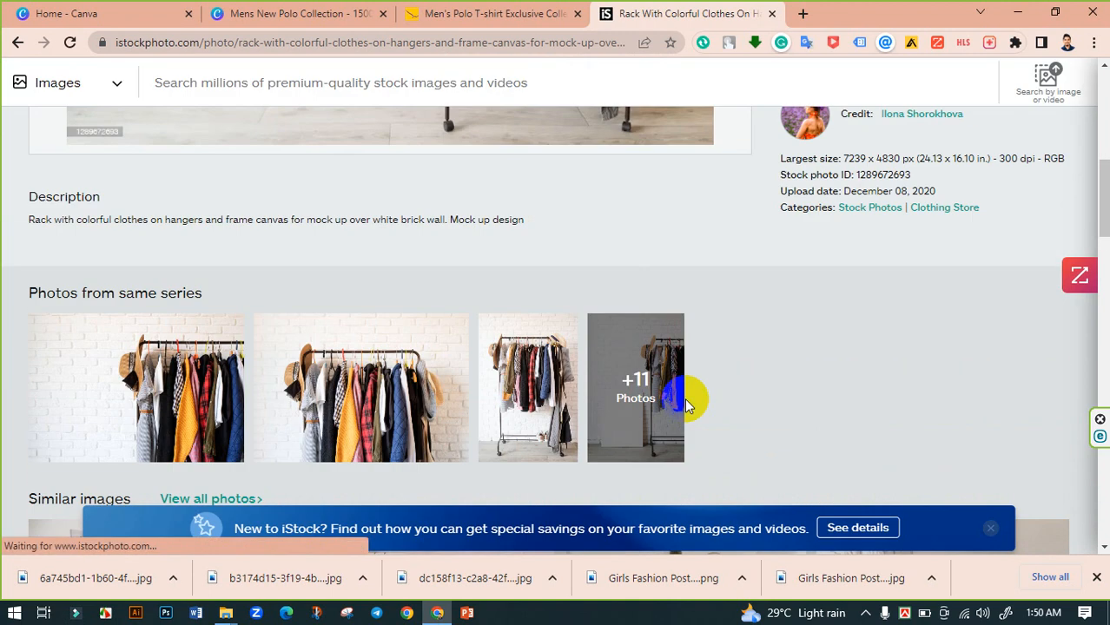
pyautogui.scroll(-3, 686, 397)
pyautogui.scroll(-2, 616, 382)
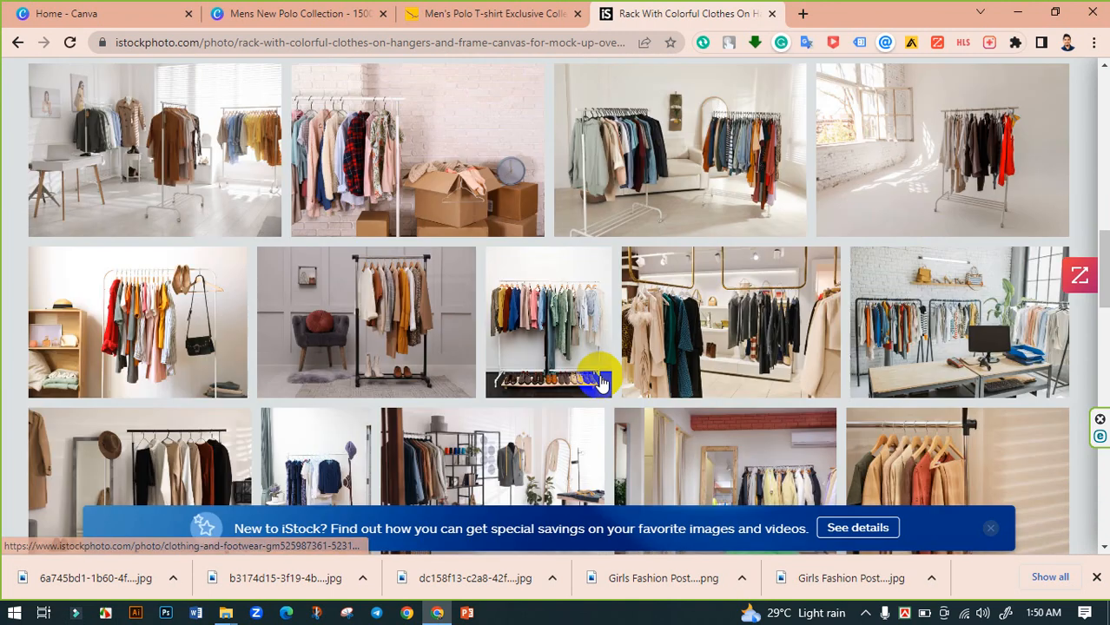
pyautogui.scroll(-3, 755, 393)
pyautogui.scroll(-4, 739, 394)
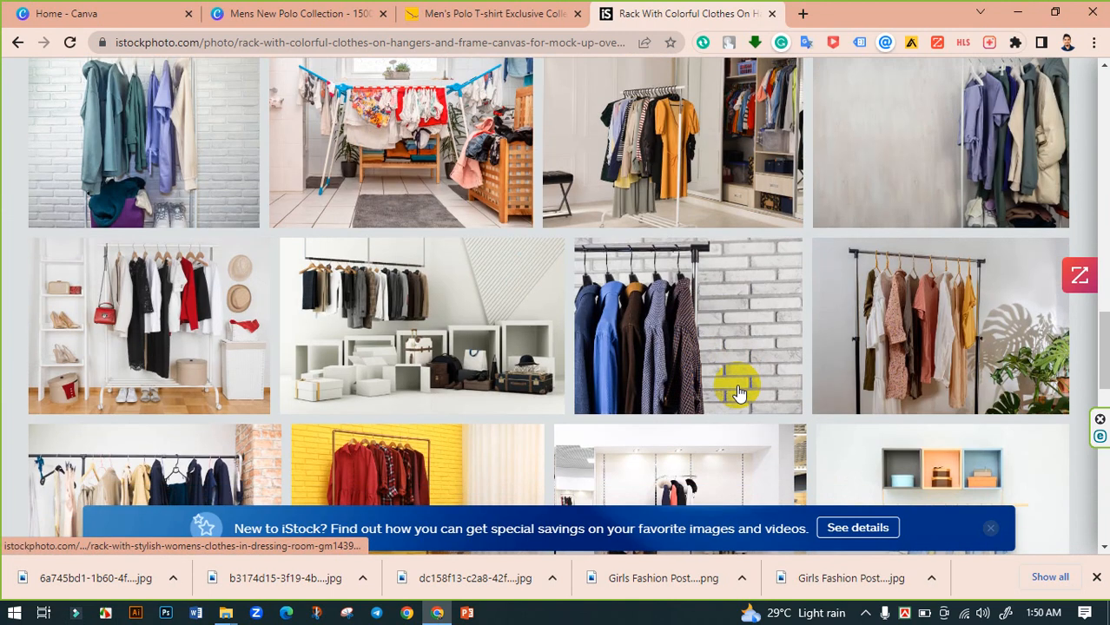
pyautogui.scroll(-4, 736, 383)
pyautogui.scroll(-3, 736, 323)
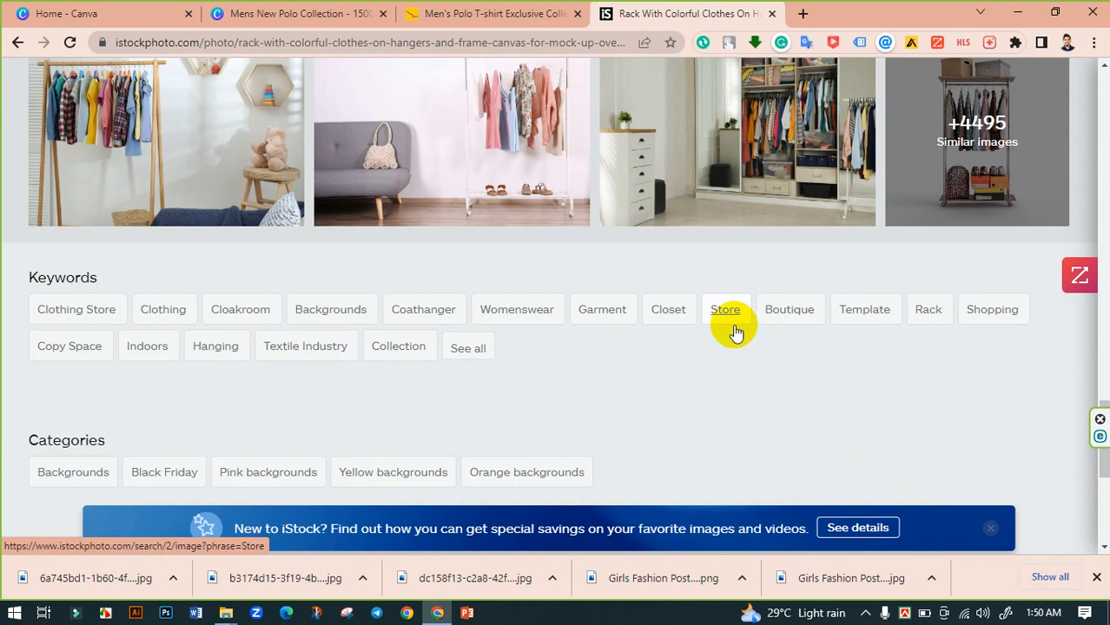
pyautogui.click(988, 154)
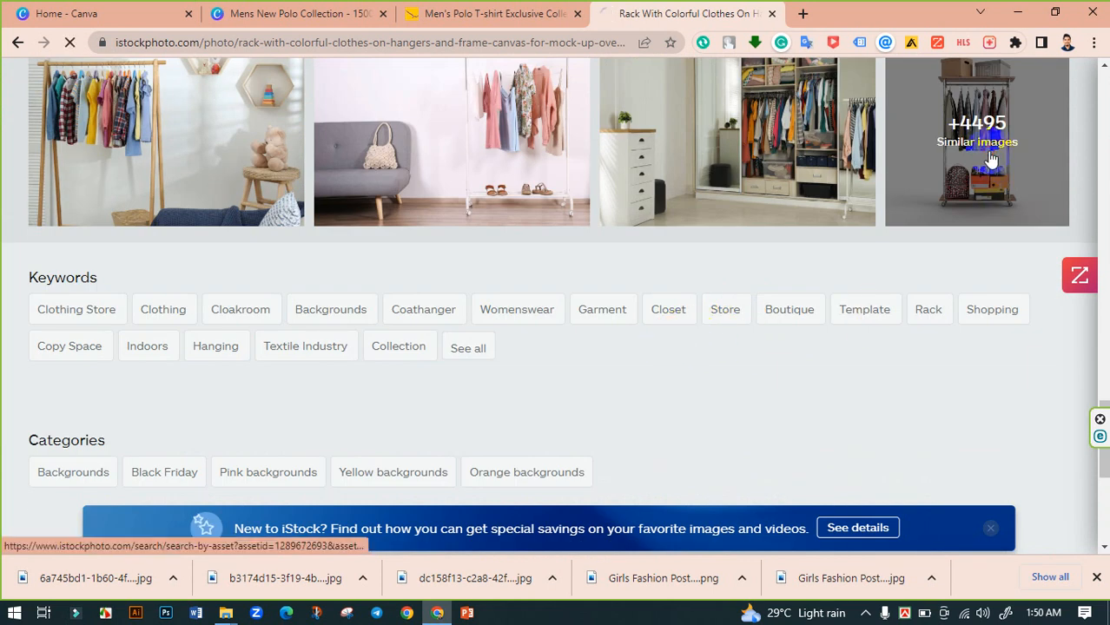
# - Browse the similar clothing-rack photos and open the Racks with stylish clothes indoors photo
pyautogui.scroll(-3, 781, 304)
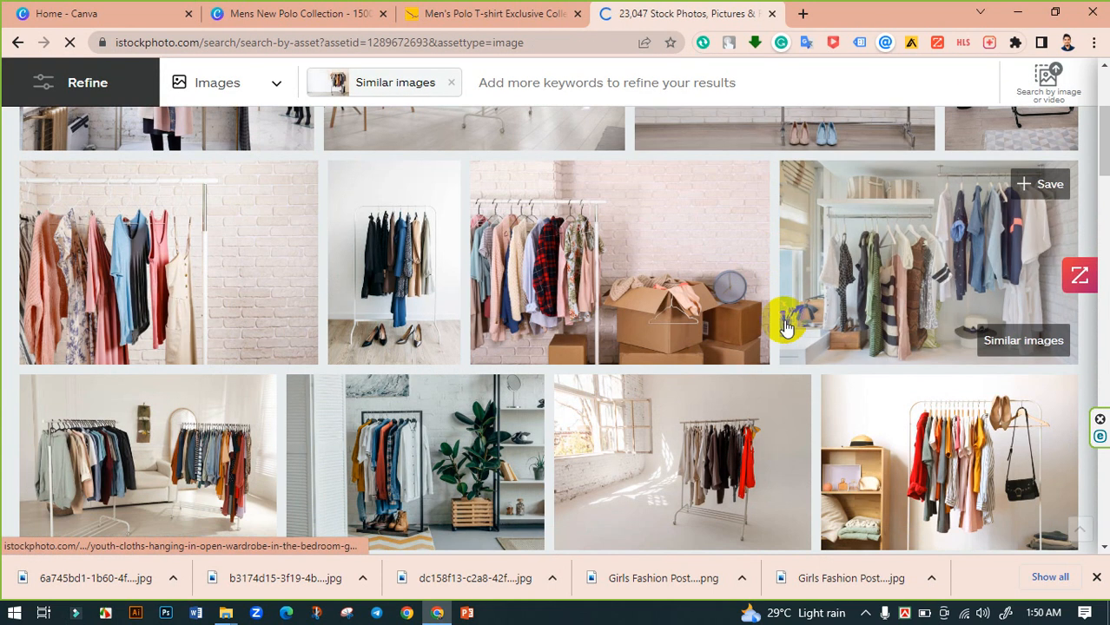
pyautogui.scroll(-3, 589, 312)
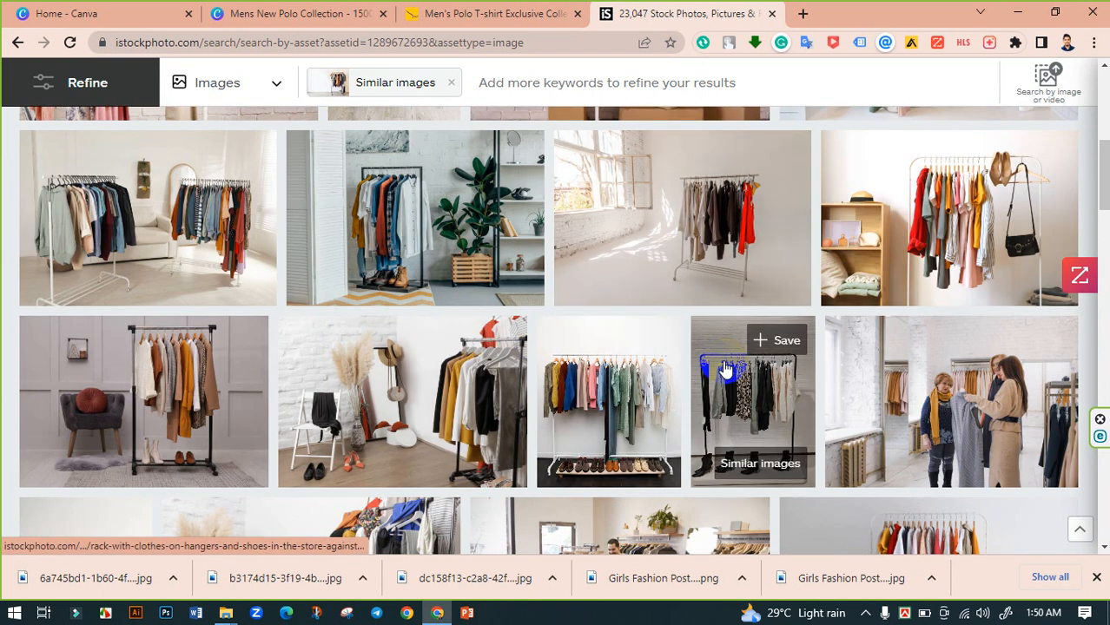
pyautogui.scroll(-2, 699, 339)
pyautogui.scroll(-2, 712, 369)
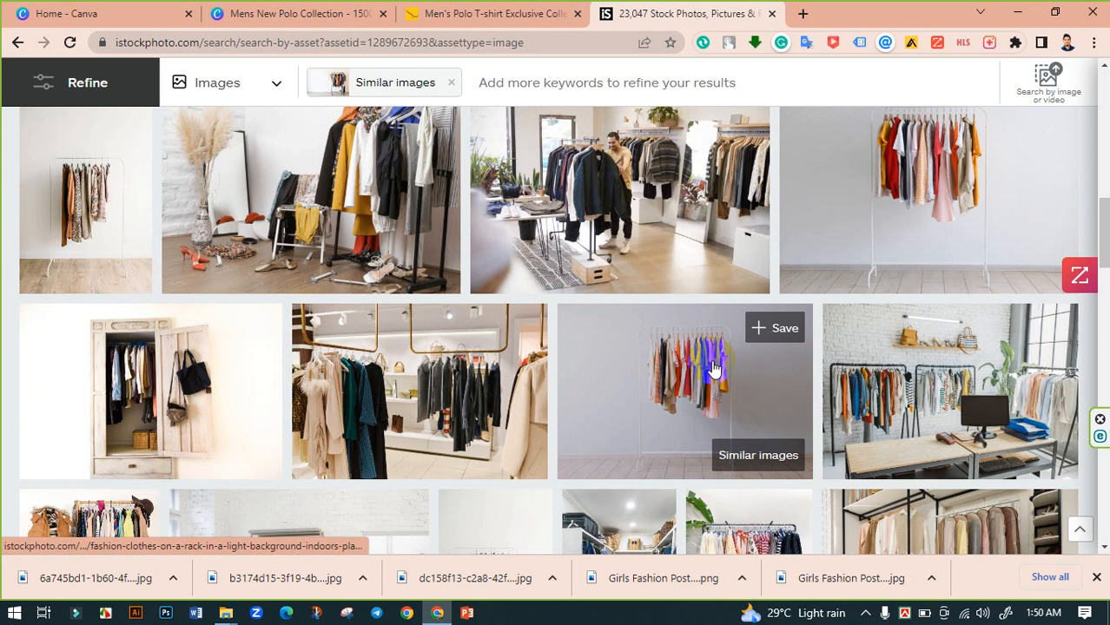
pyautogui.scroll(-2, 711, 384)
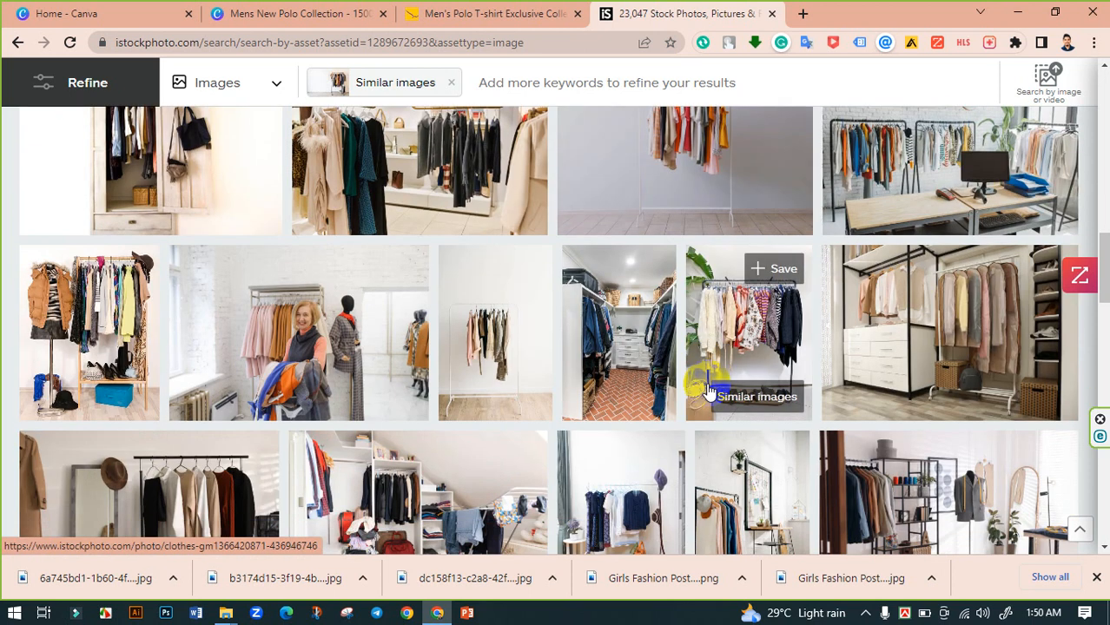
pyautogui.scroll(-3, 708, 391)
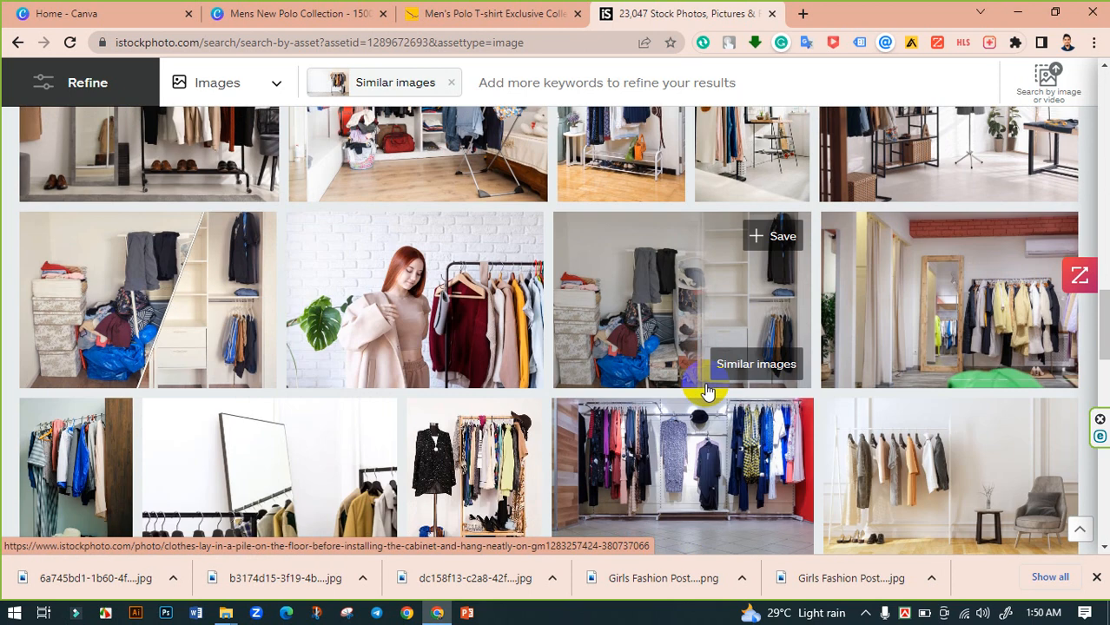
pyautogui.scroll(-2, 707, 391)
pyautogui.scroll(-3, 707, 391)
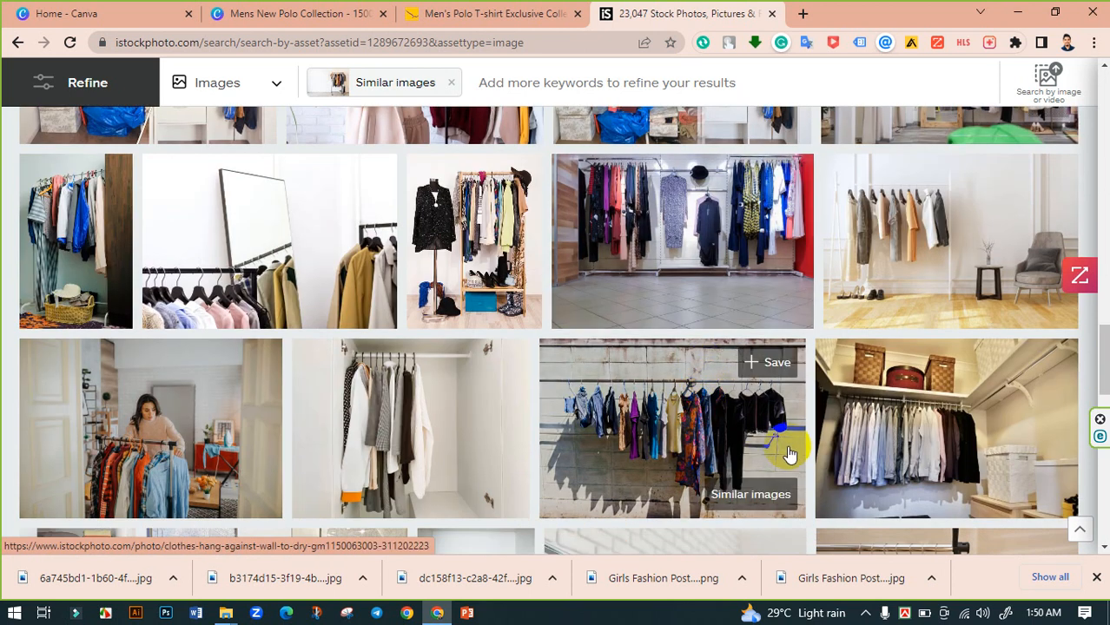
pyautogui.scroll(-3, 789, 454)
pyautogui.scroll(-2, 786, 452)
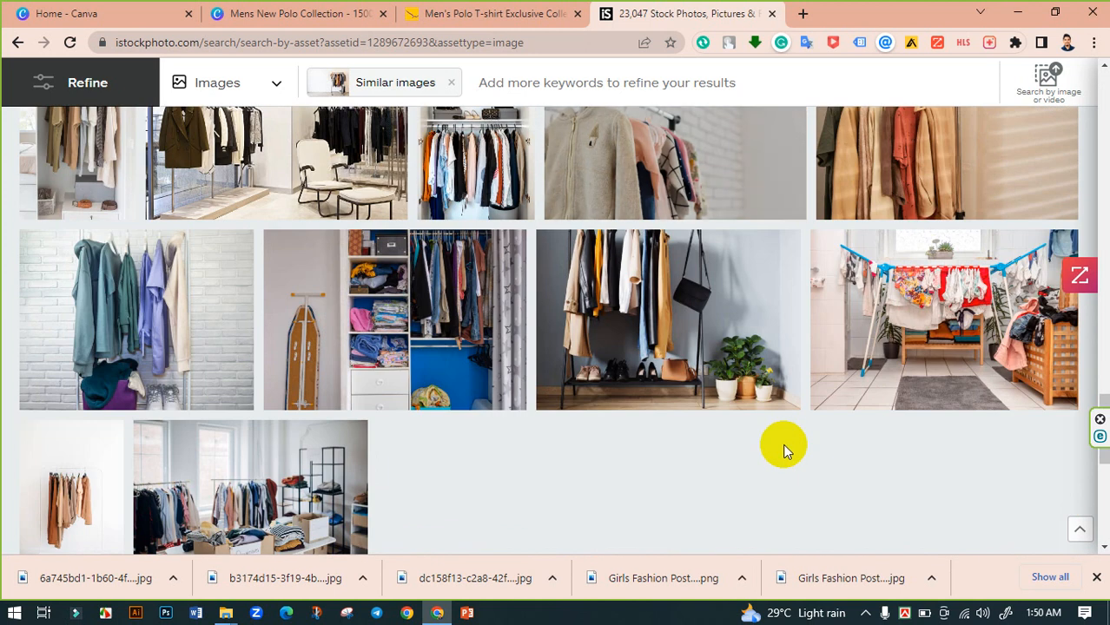
pyautogui.scroll(10, 884, 421)
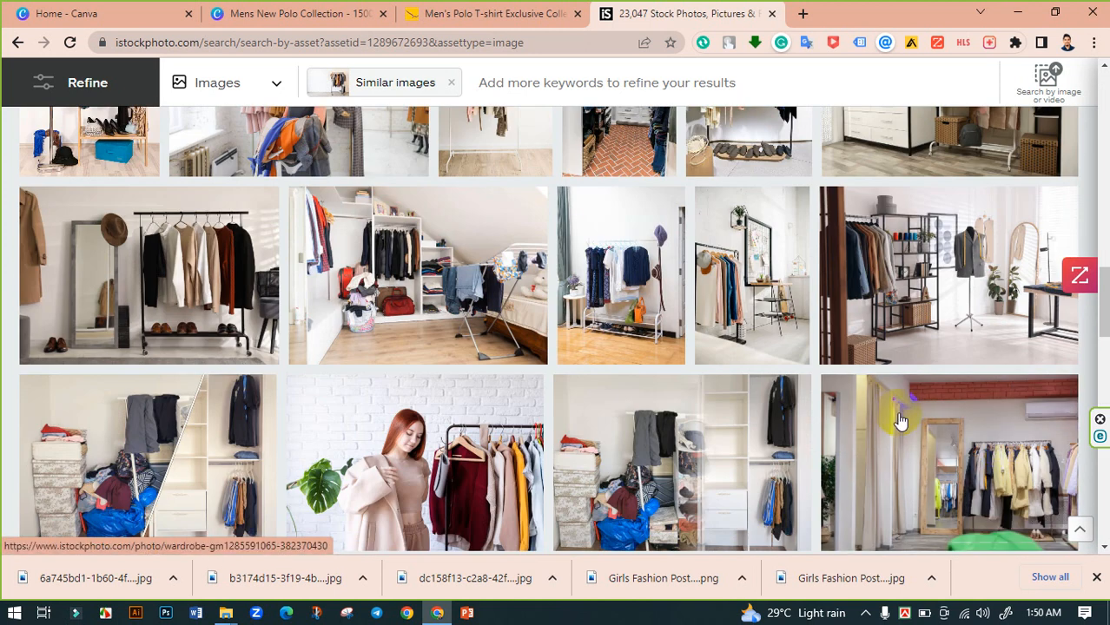
pyautogui.scroll(3, 136, 269)
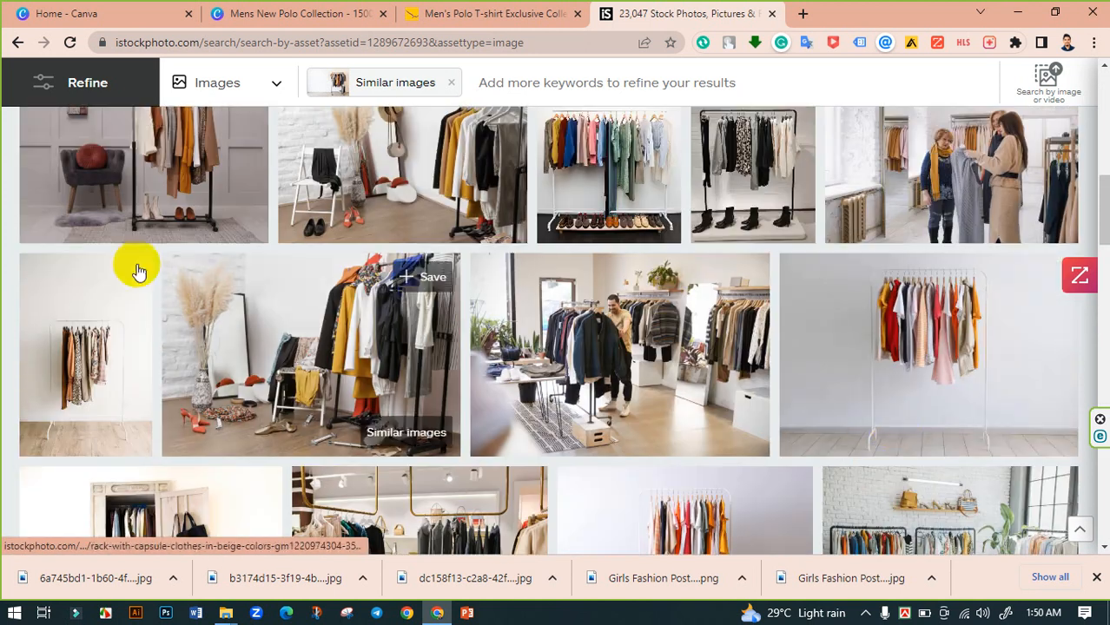
pyautogui.click(177, 245)
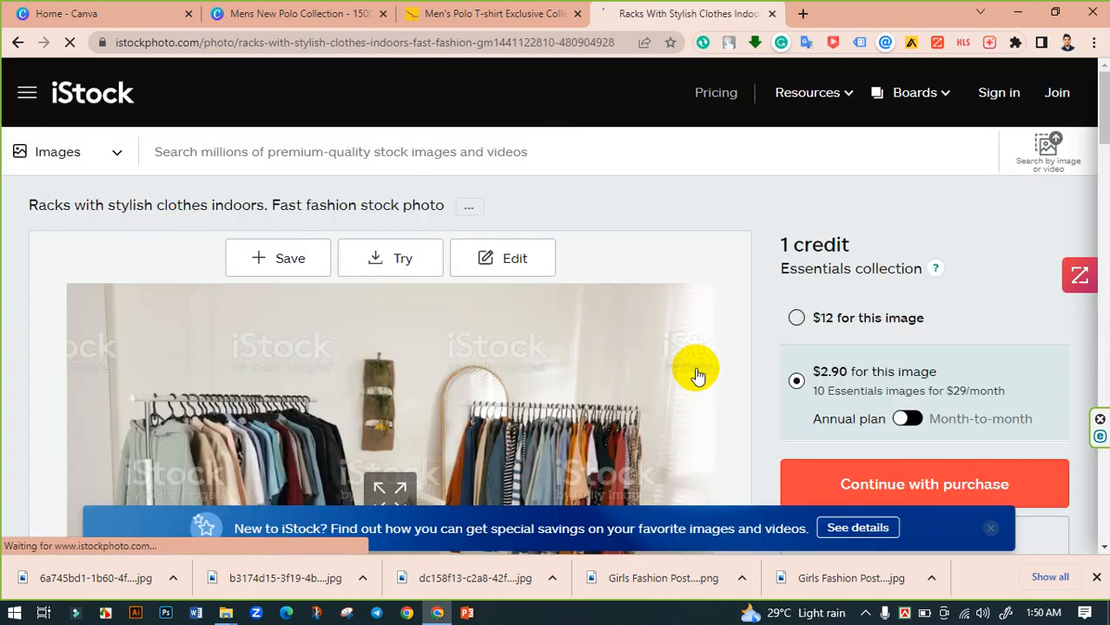
# - Scroll to the photo's similar images, open a boutique clothes-rack photo, and go back to the rack photo page
pyautogui.scroll(-5, 695, 374)
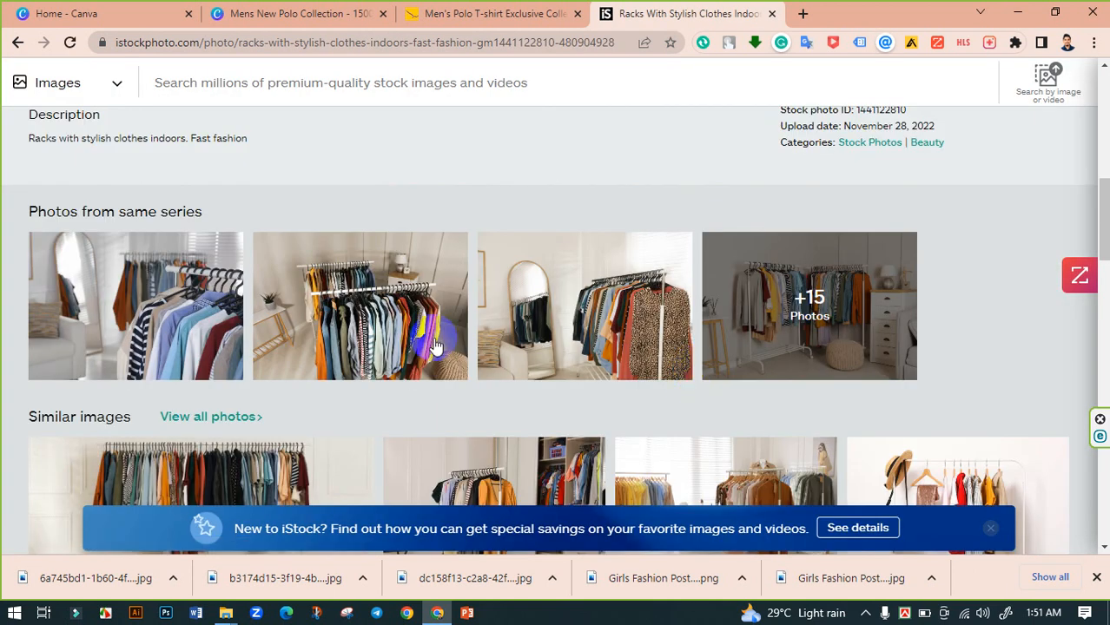
pyautogui.scroll(-4, 434, 345)
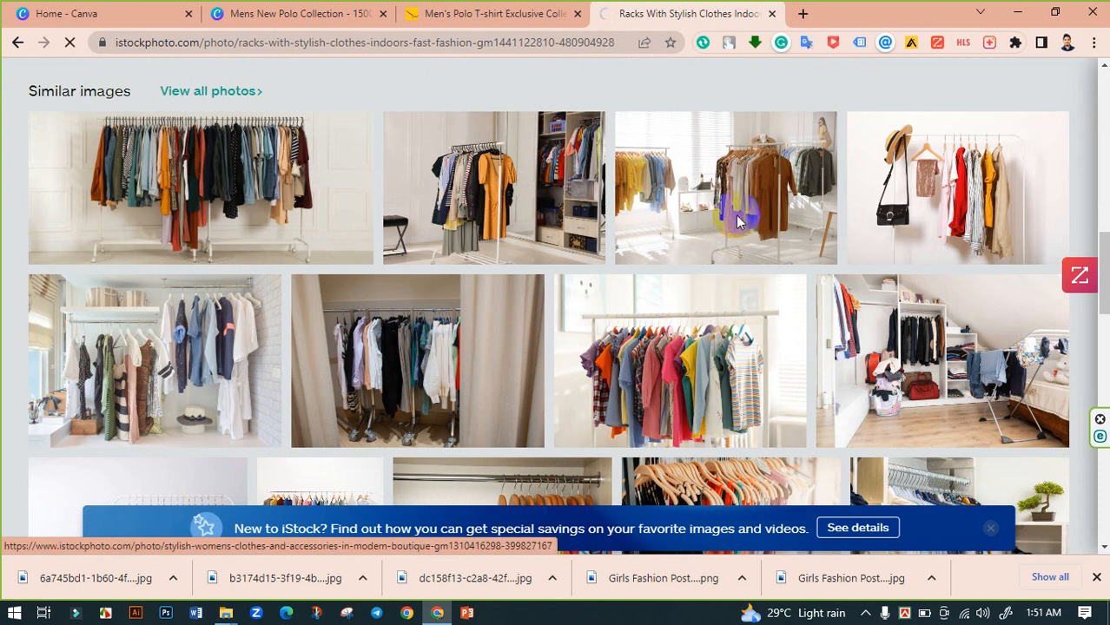
pyautogui.click(737, 222)
pyautogui.scroll(-2, 571, 305)
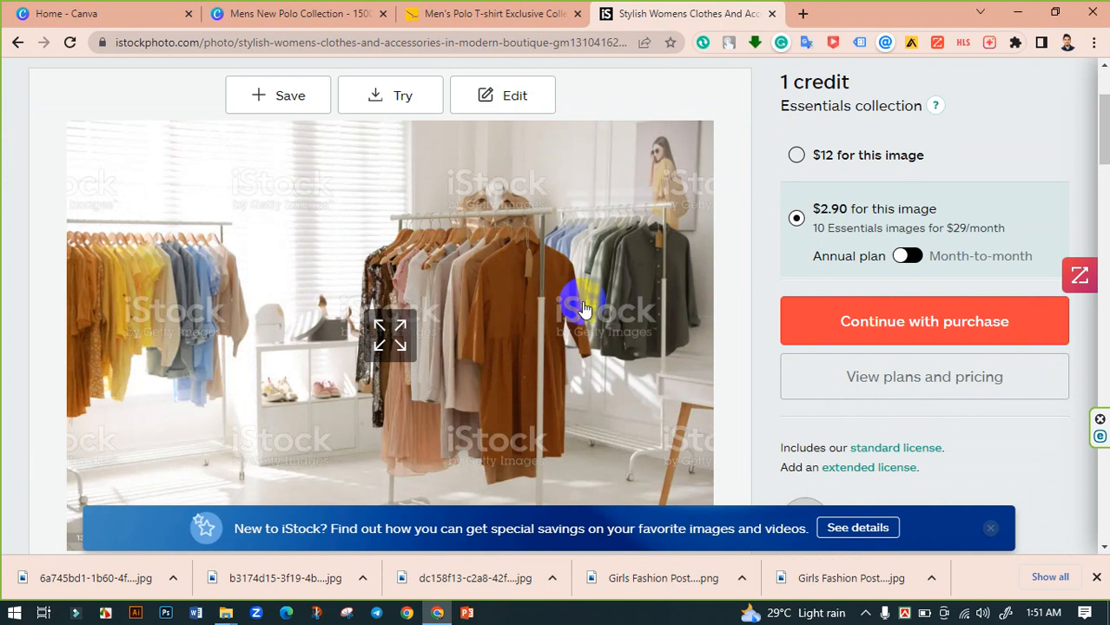
pyautogui.click(16, 45)
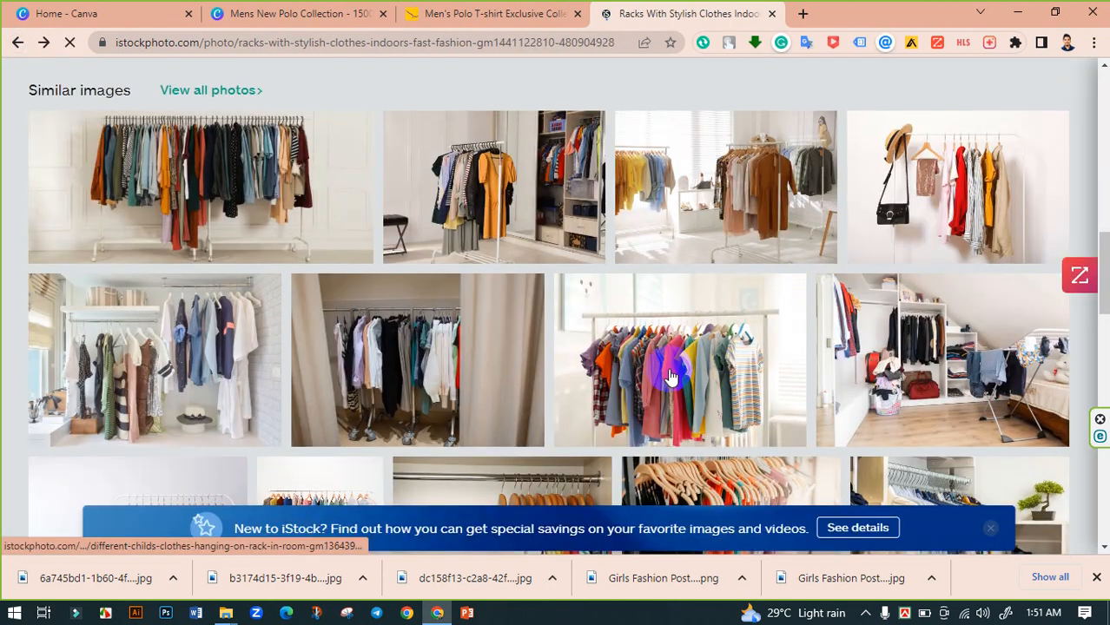
# - Open the full set of similar images for the clothes-rack photo and scroll through the first results page
pyautogui.scroll(-5, 668, 375)
pyautogui.scroll(-6, 669, 376)
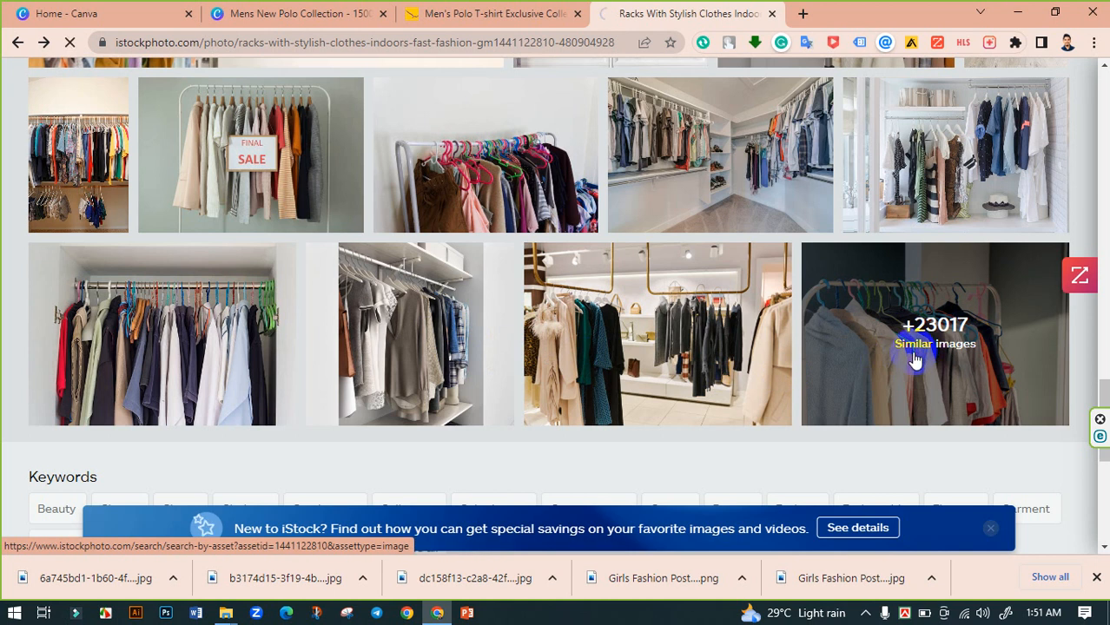
pyautogui.scroll(-2, 652, 358)
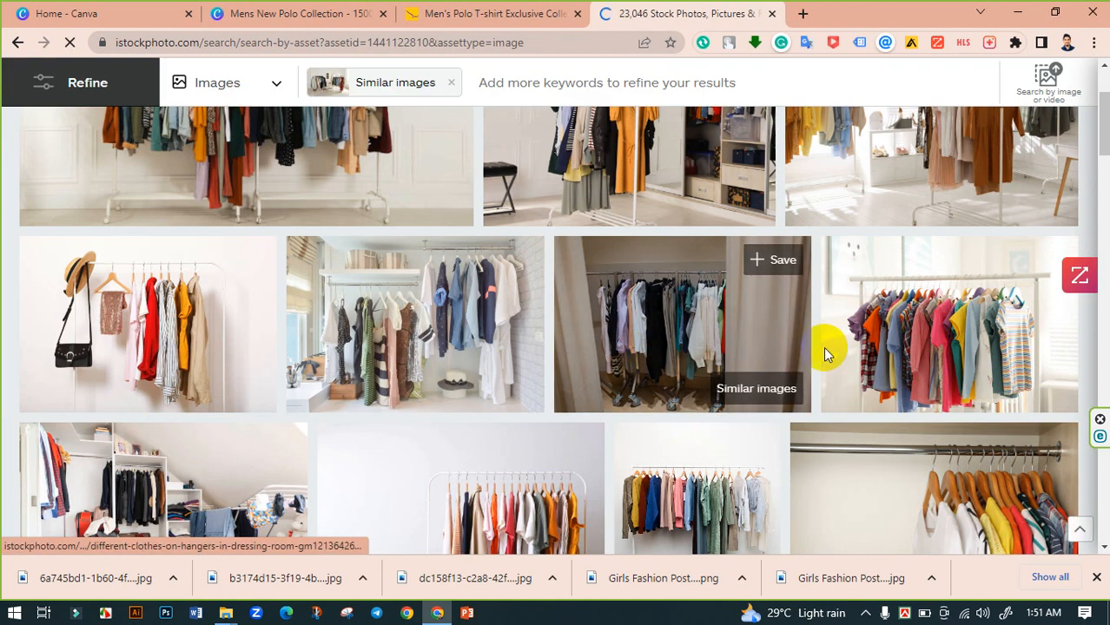
pyautogui.scroll(-3, 825, 355)
pyautogui.scroll(-2, 821, 354)
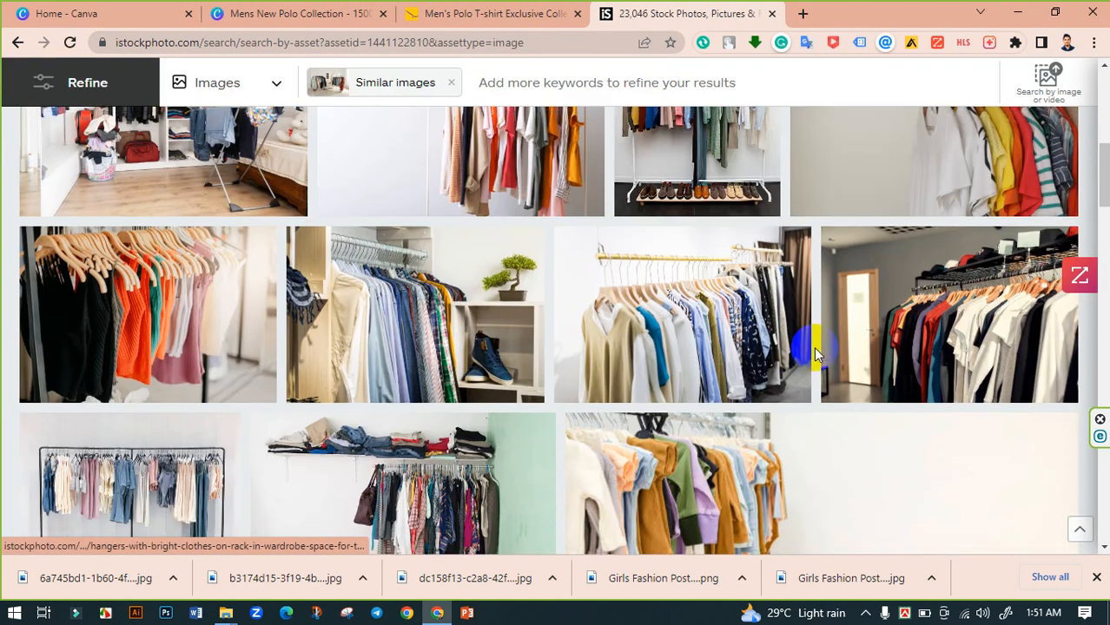
pyautogui.scroll(1, 815, 352)
pyautogui.scroll(-1, 803, 353)
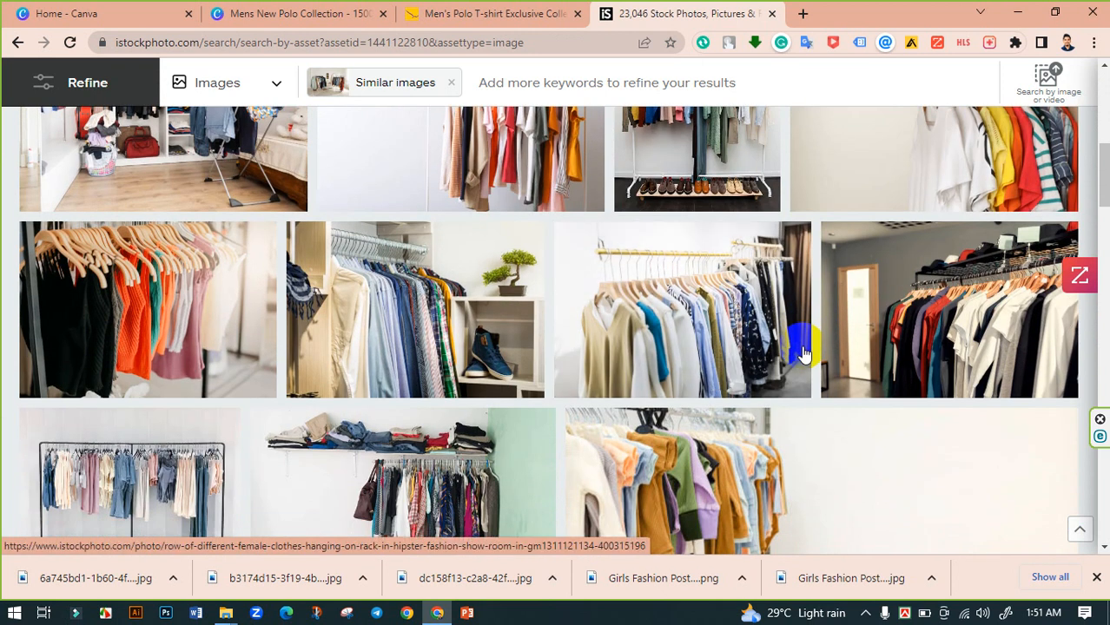
pyautogui.scroll(-3, 798, 349)
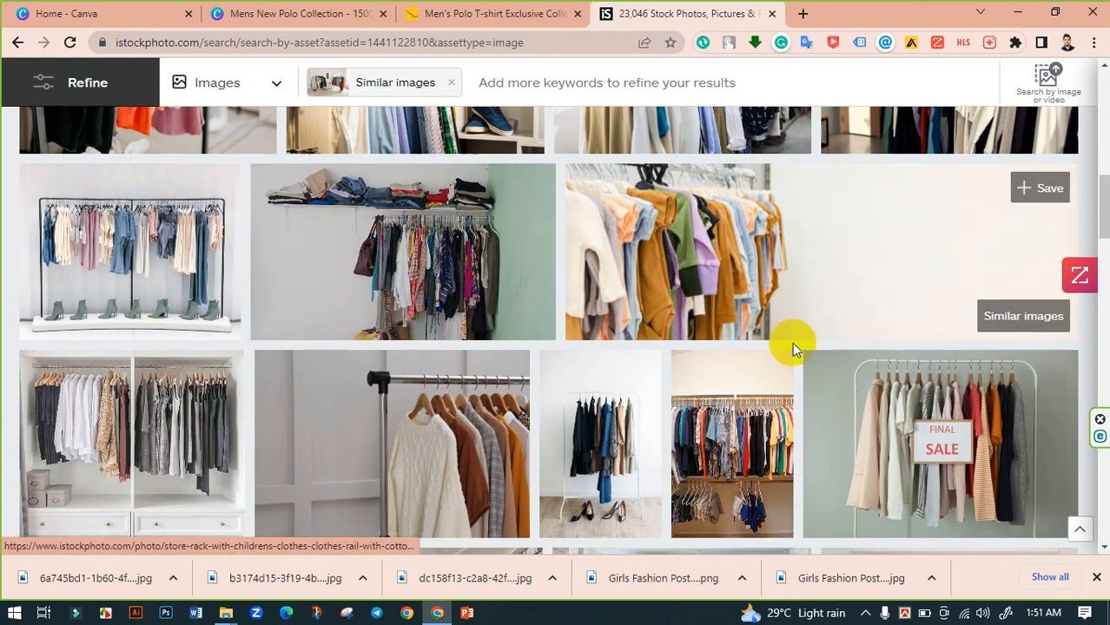
pyautogui.scroll(-2, 790, 344)
pyautogui.scroll(-2, 734, 349)
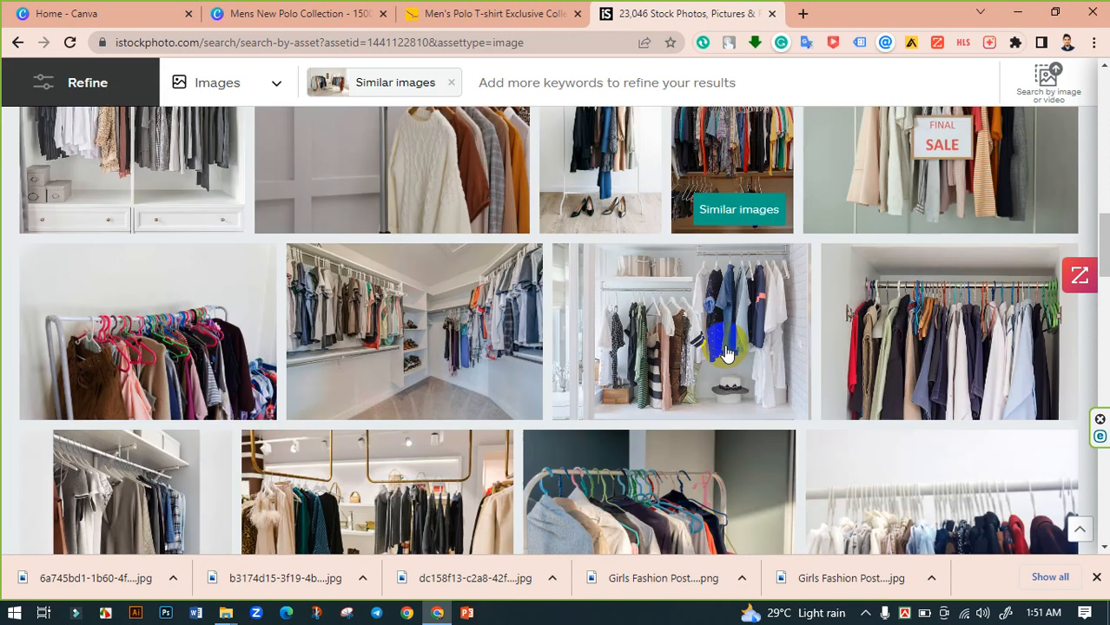
pyautogui.scroll(-3, 728, 352)
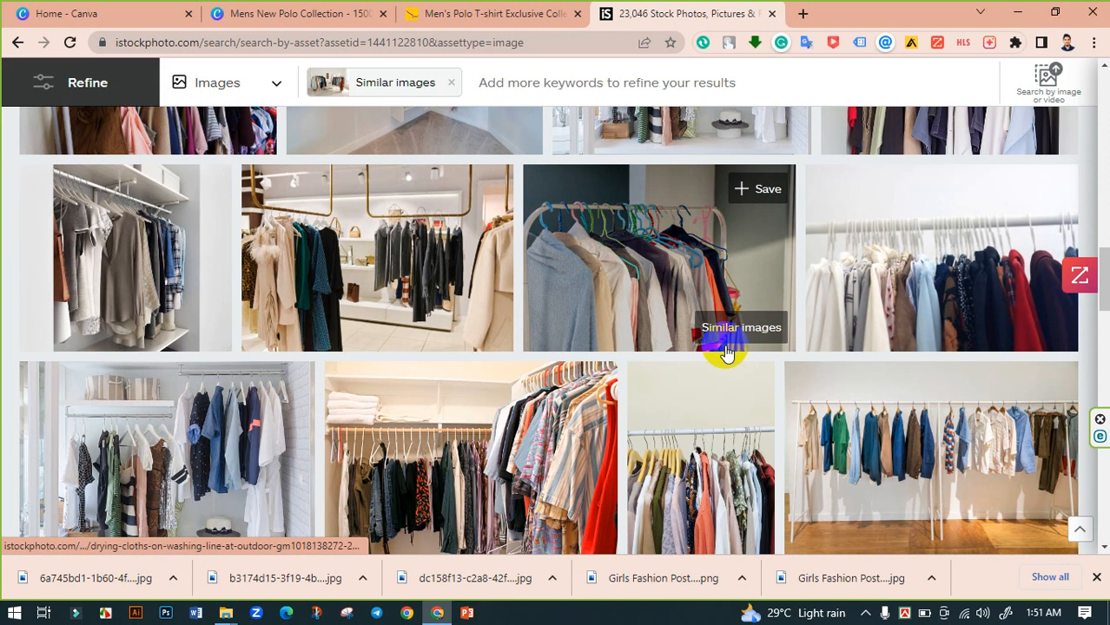
pyautogui.scroll(-8, 726, 352)
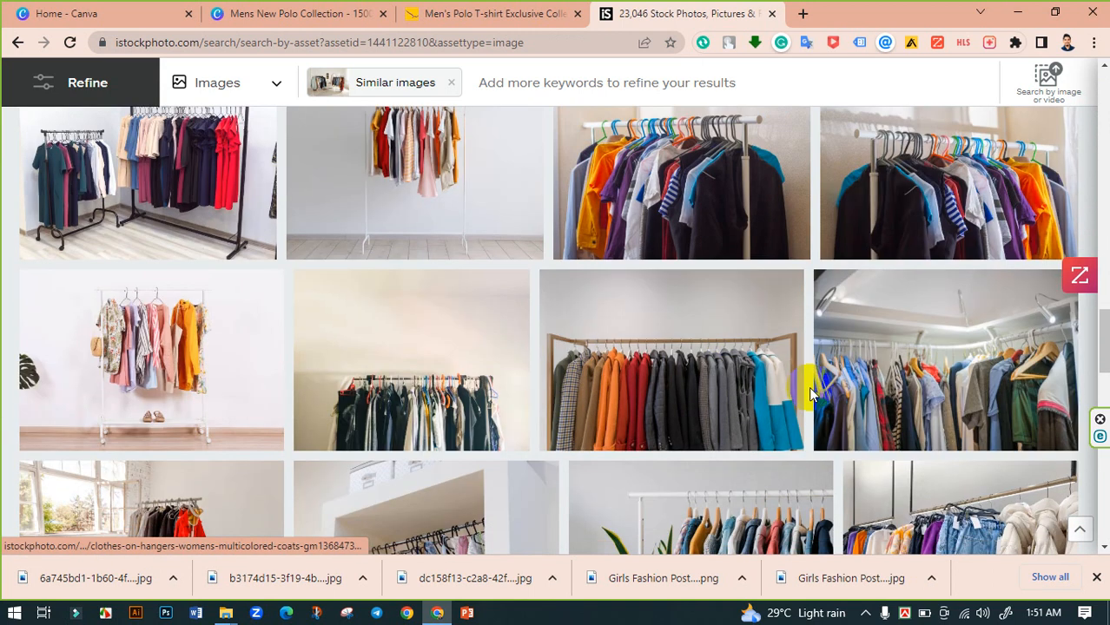
pyautogui.scroll(-3, 809, 393)
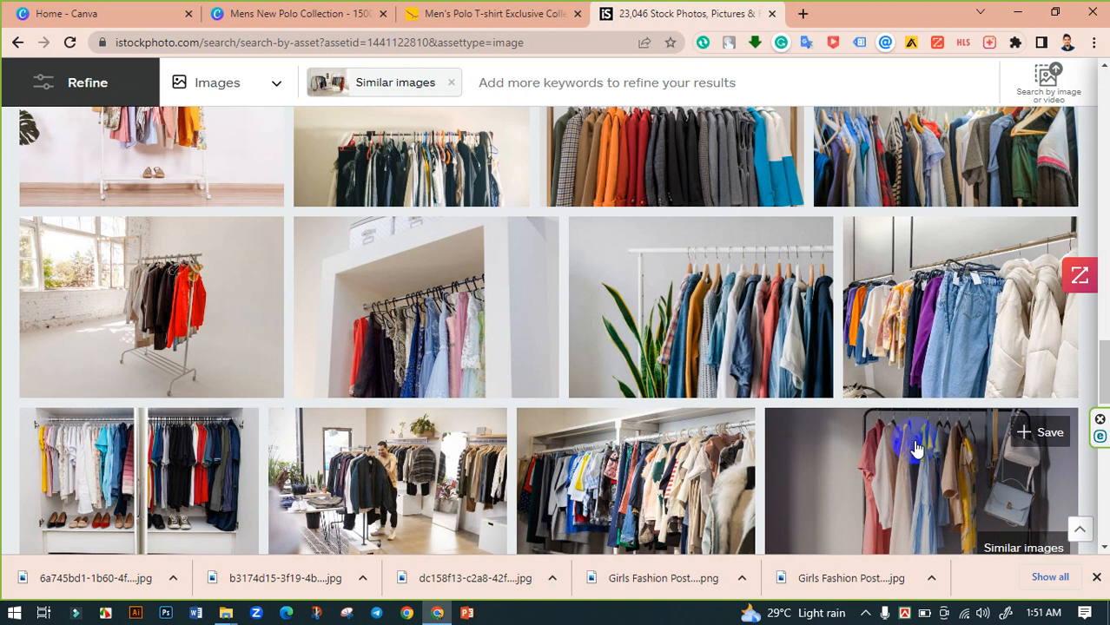
pyautogui.scroll(-3, 916, 447)
pyautogui.scroll(-3, 914, 445)
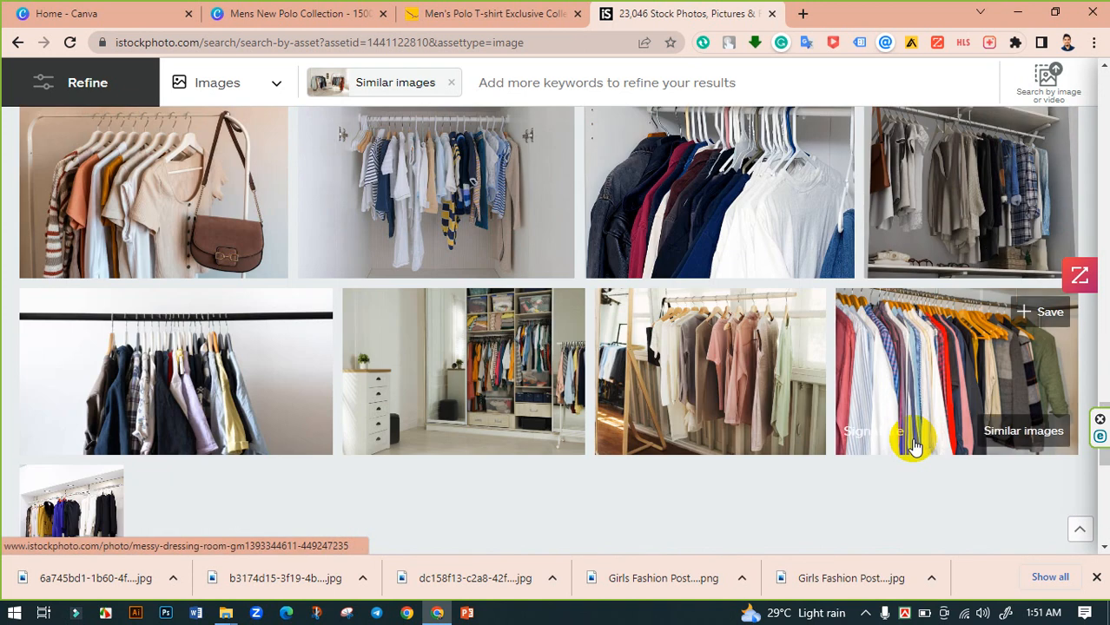
pyautogui.scroll(1, 904, 442)
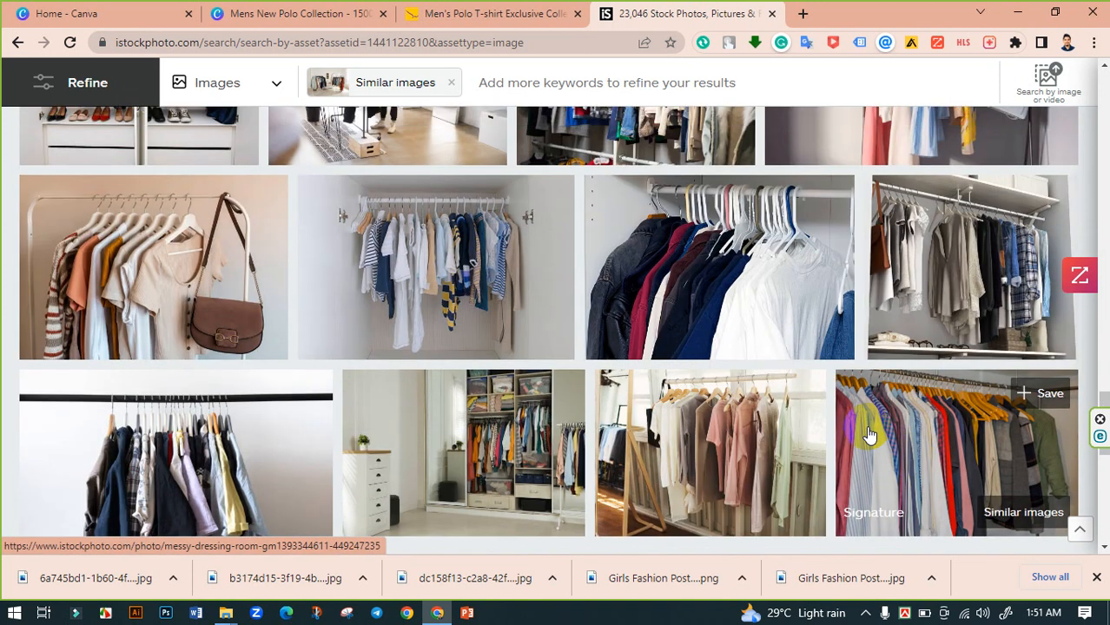
pyautogui.scroll(-4, 869, 434)
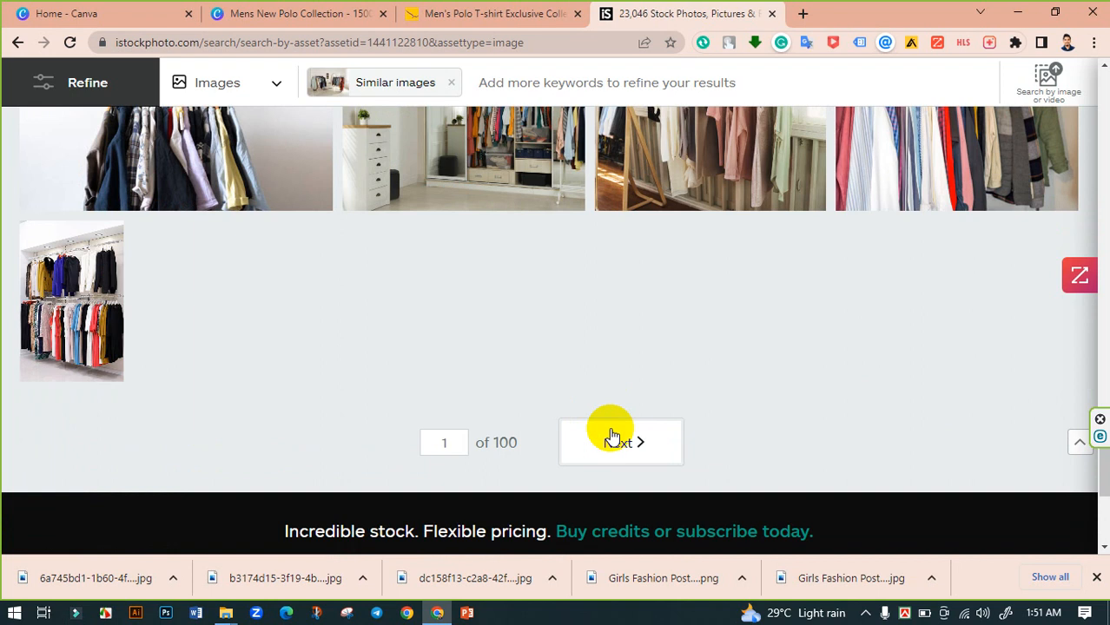
# - Browse the next page of similar images, then return to the Racks with stylish clothes indoors photo page
pyautogui.click(643, 442)
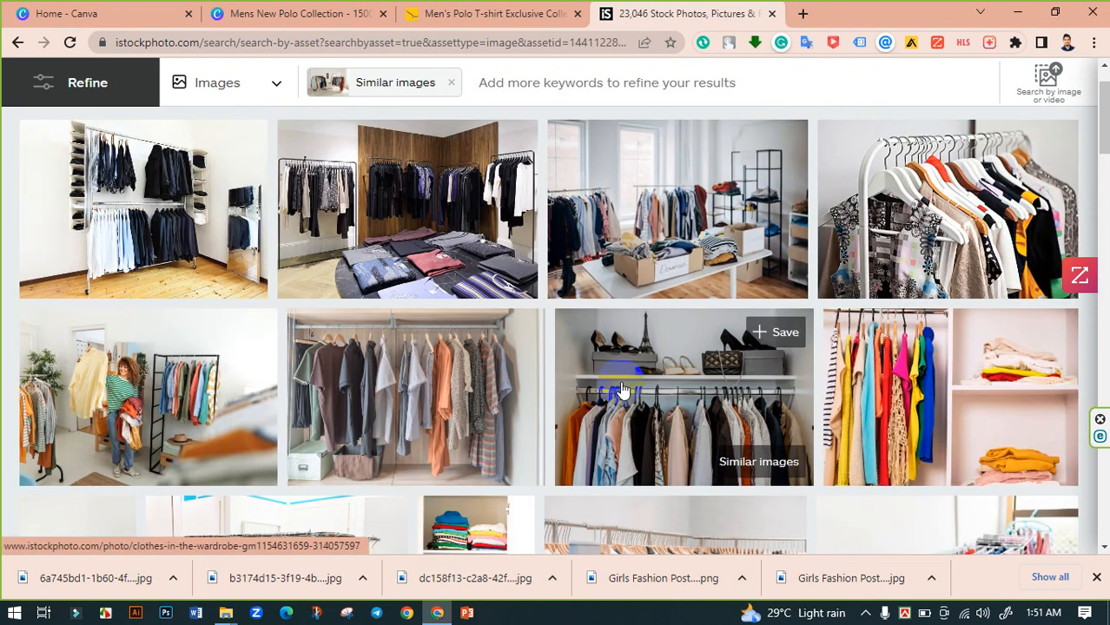
pyautogui.scroll(-4, 704, 391)
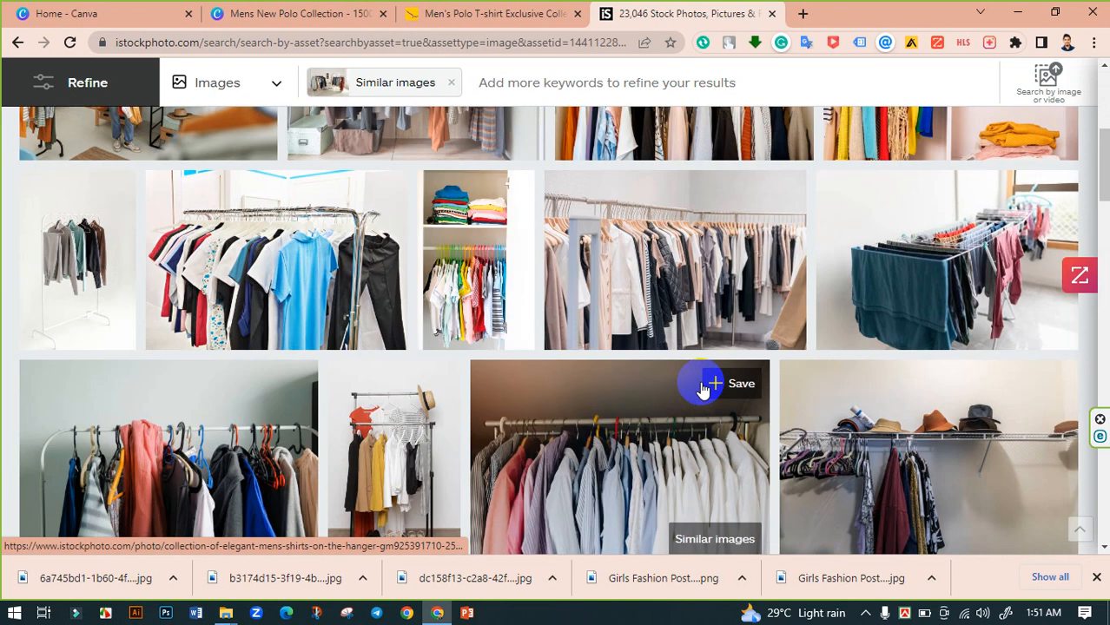
pyautogui.scroll(-1, 702, 390)
pyautogui.scroll(-8, 702, 390)
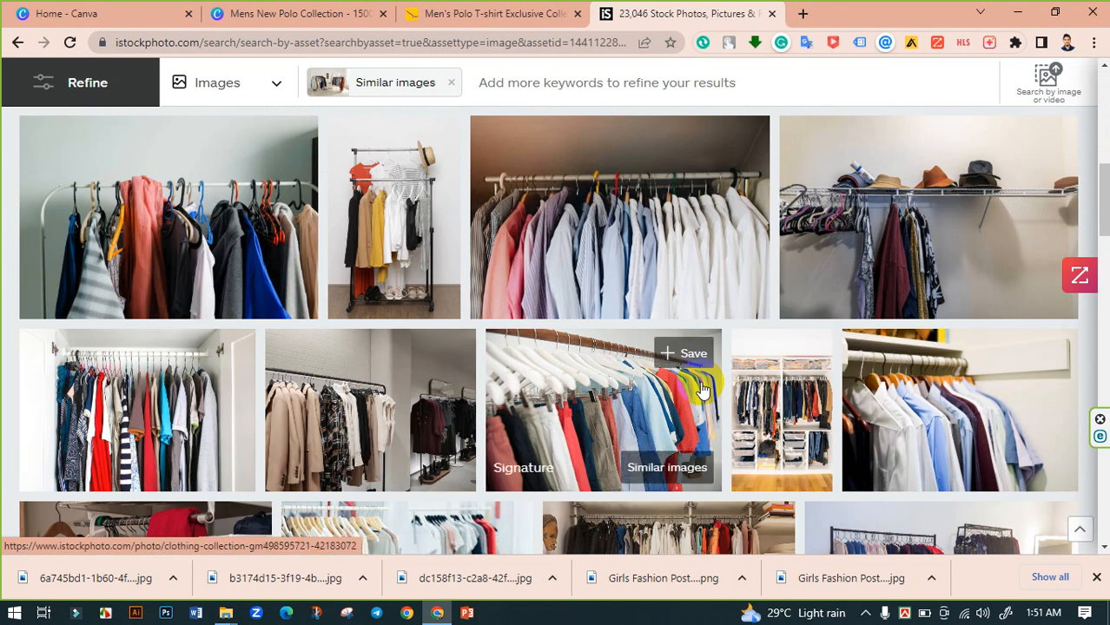
pyautogui.scroll(-5, 702, 390)
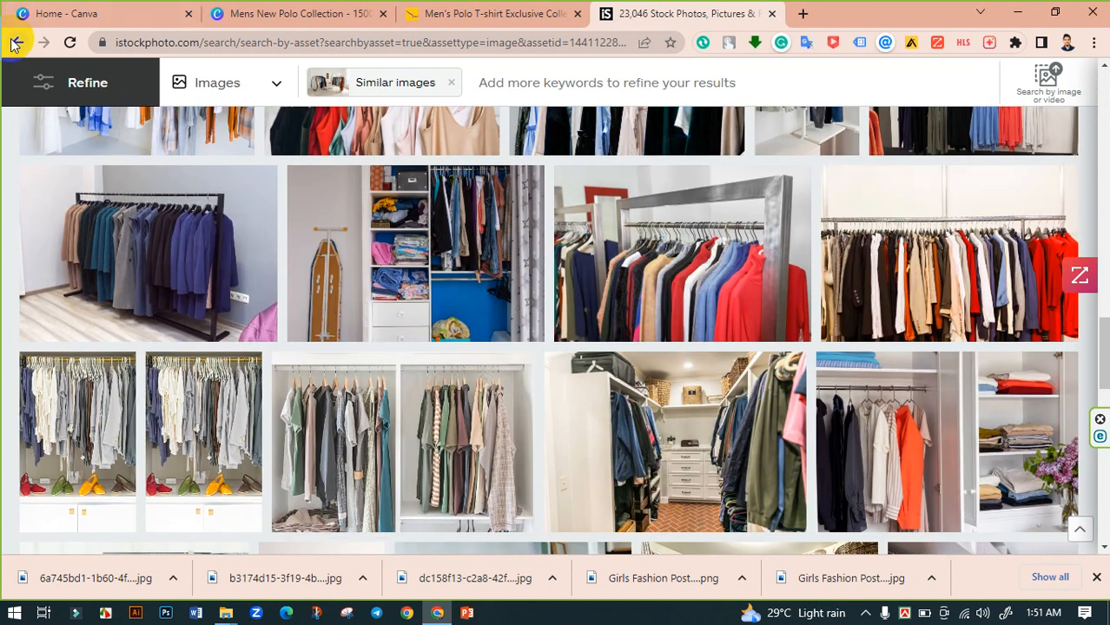
pyautogui.click(15, 43)
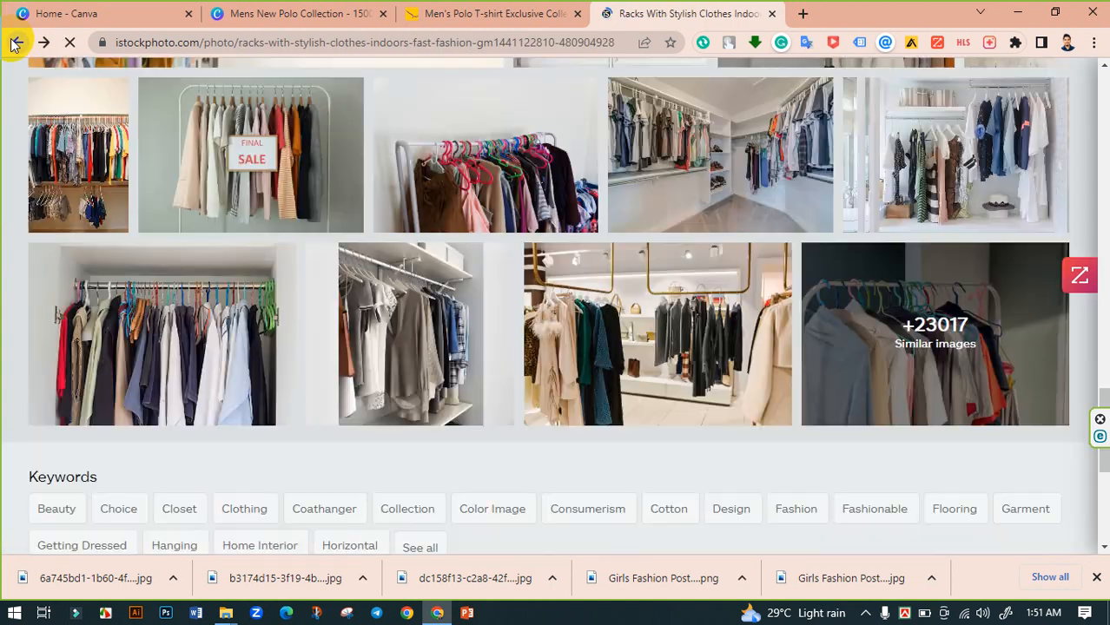
pyautogui.scroll(10, 643, 287)
pyautogui.scroll(-4, 646, 276)
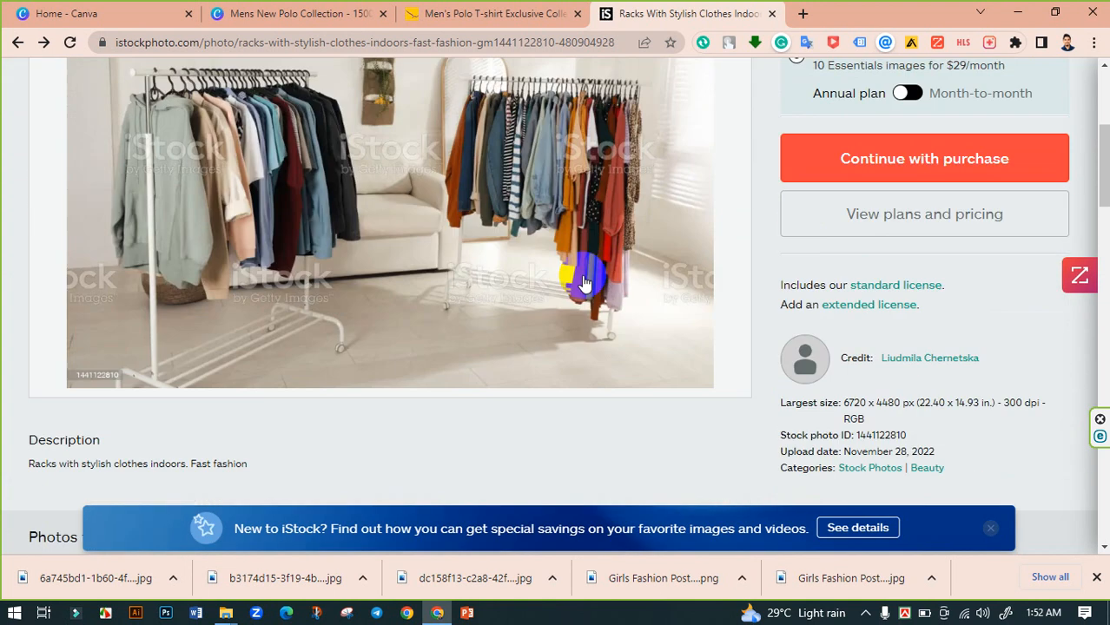
pyautogui.scroll(2, 482, 280)
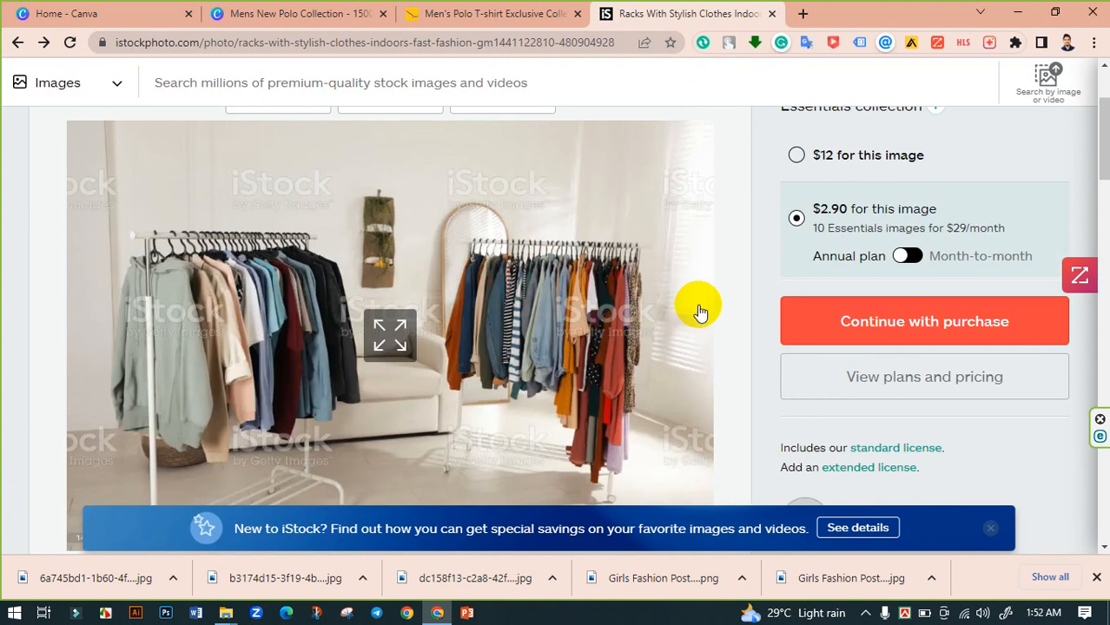
pyautogui.scroll(3, 705, 295)
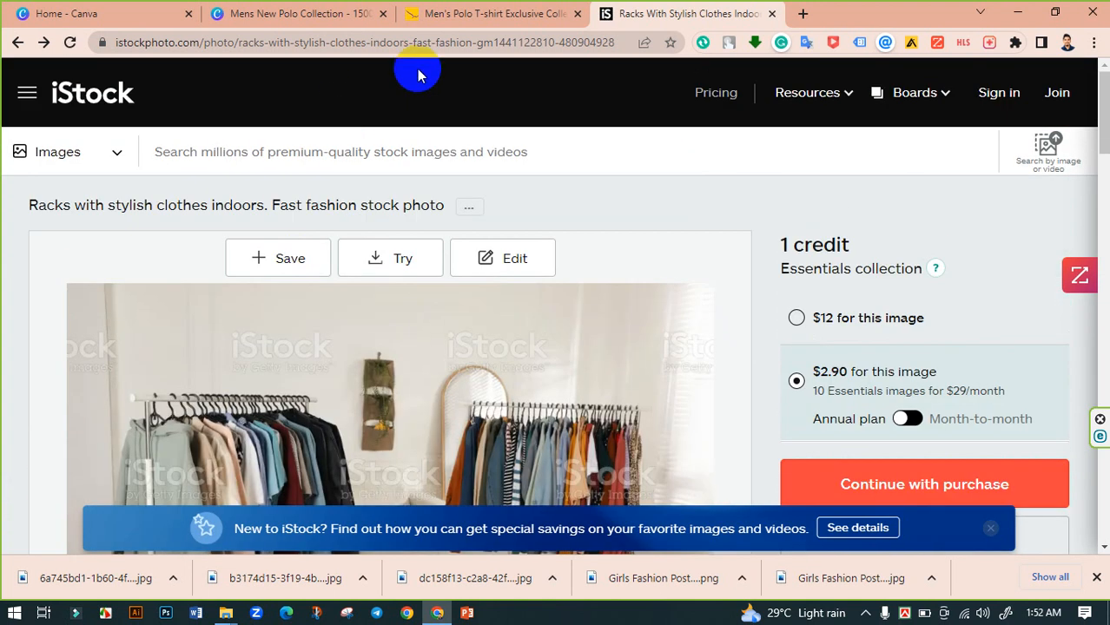
# - Copy the rack photo's page link and download the image through the iStockphoto Downloader site in a new tab
pyautogui.click(441, 53)
pyautogui.hotkey('ctrl', 'c')
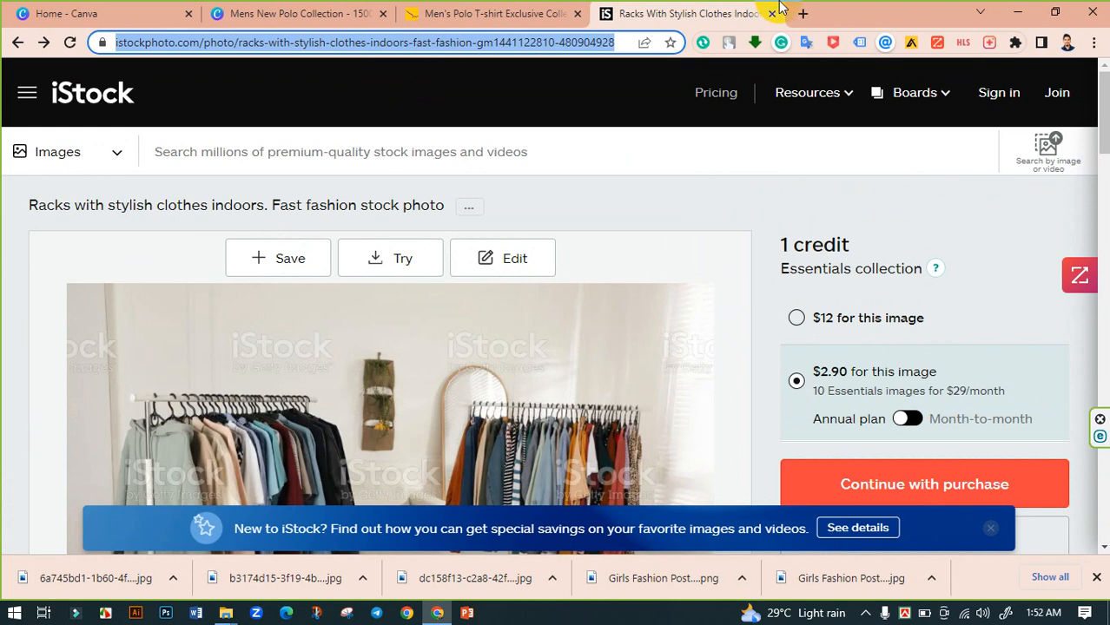
pyautogui.click(801, 10)
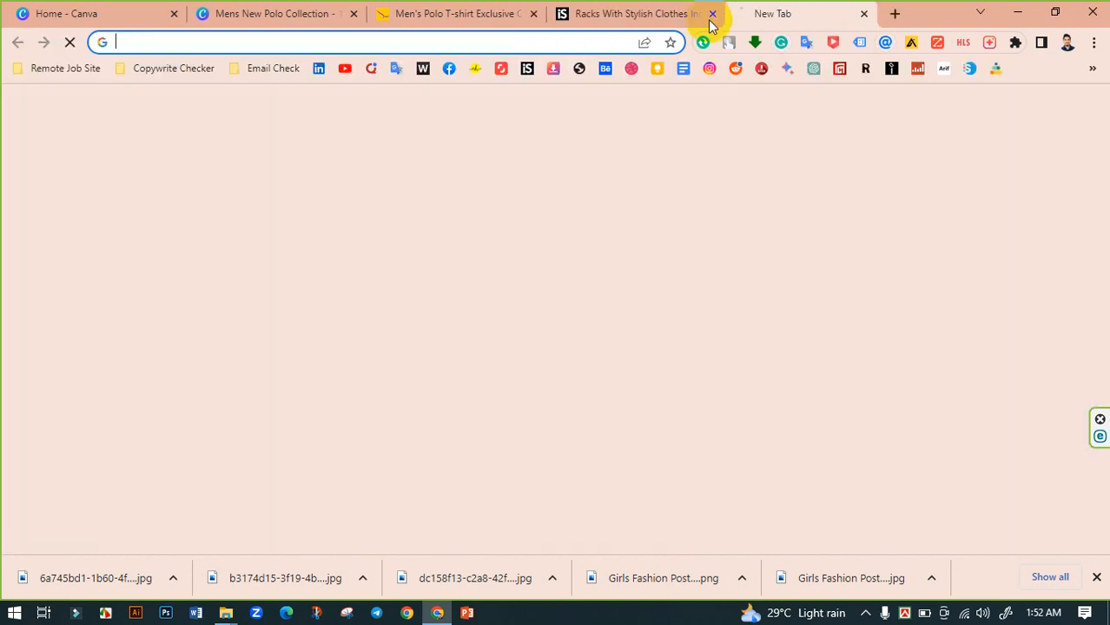
pyautogui.click(553, 69)
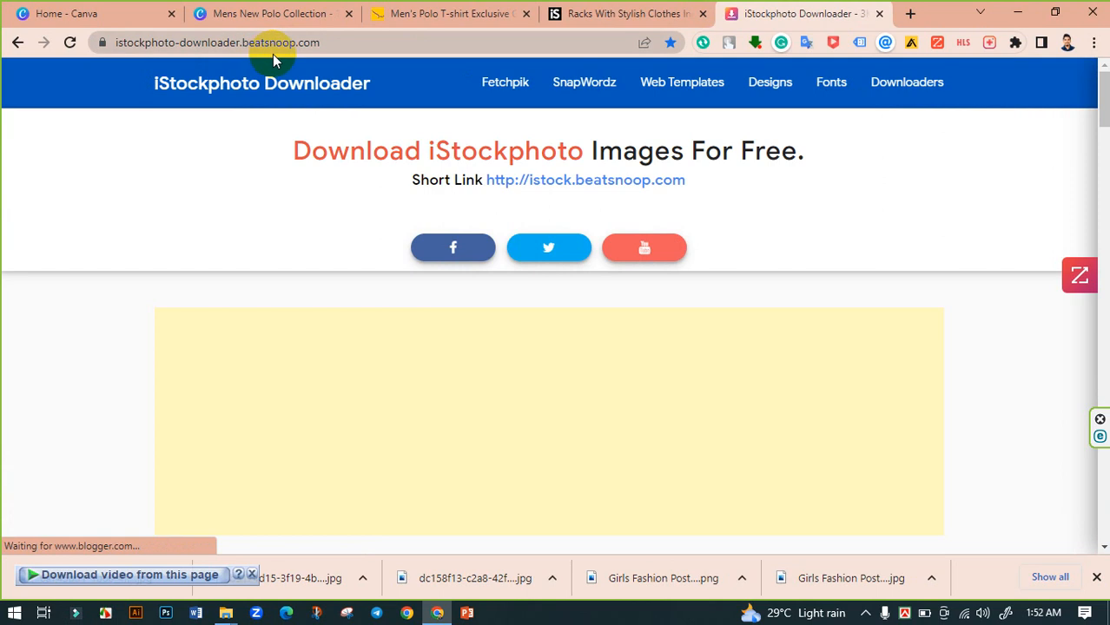
pyautogui.scroll(-5, 442, 235)
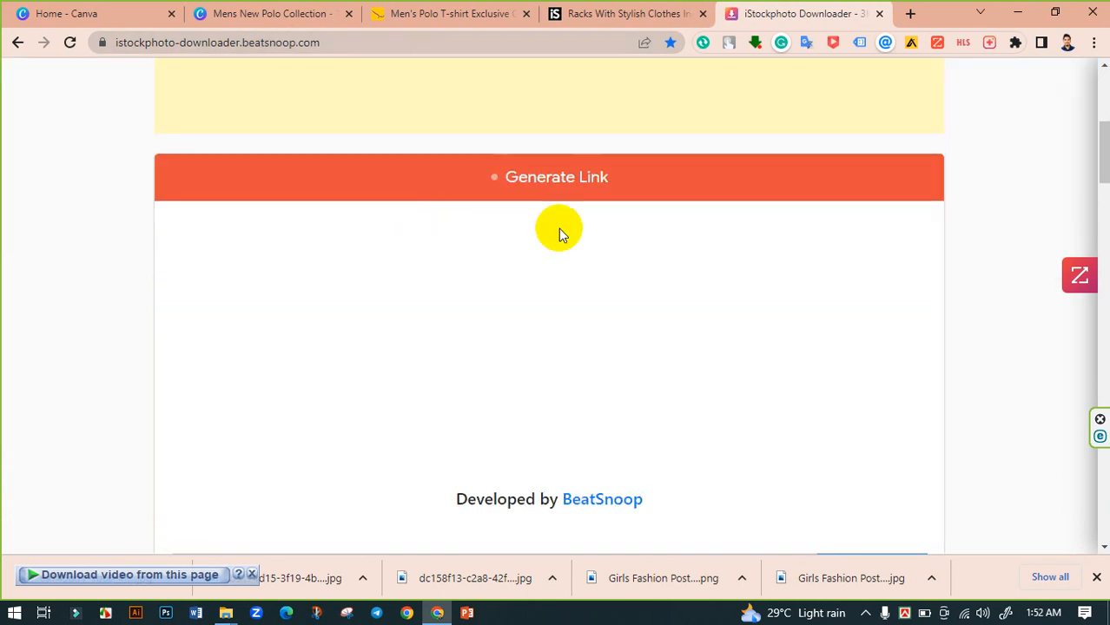
pyautogui.scroll(3, 558, 229)
pyautogui.scroll(-5, 559, 226)
pyautogui.click(430, 422)
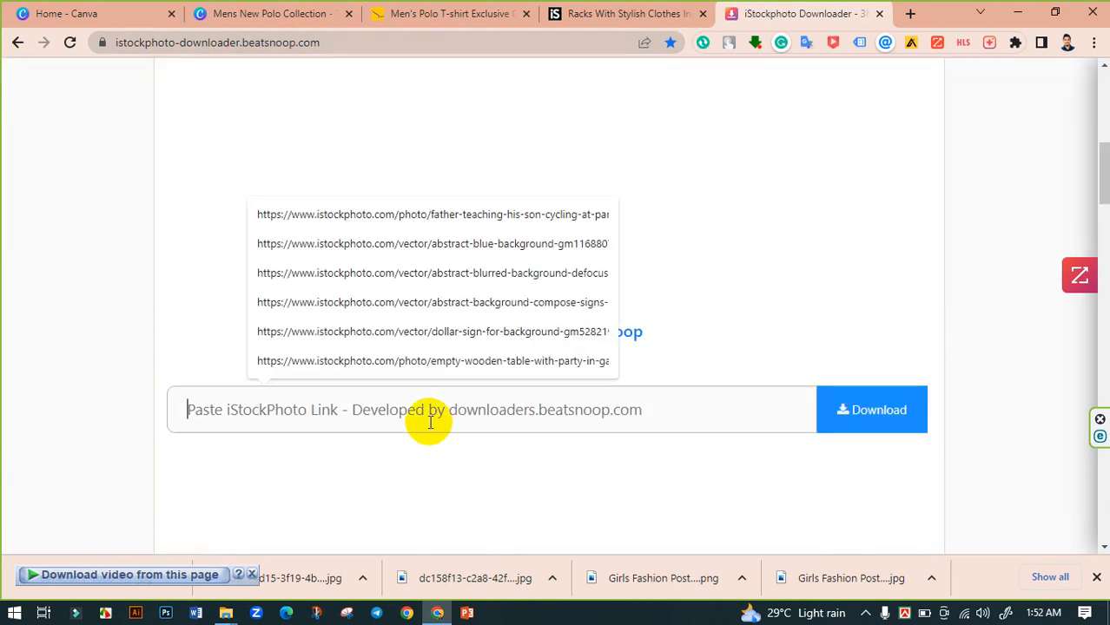
pyautogui.hotkey('ctrl', 'v')
pyautogui.click(865, 422)
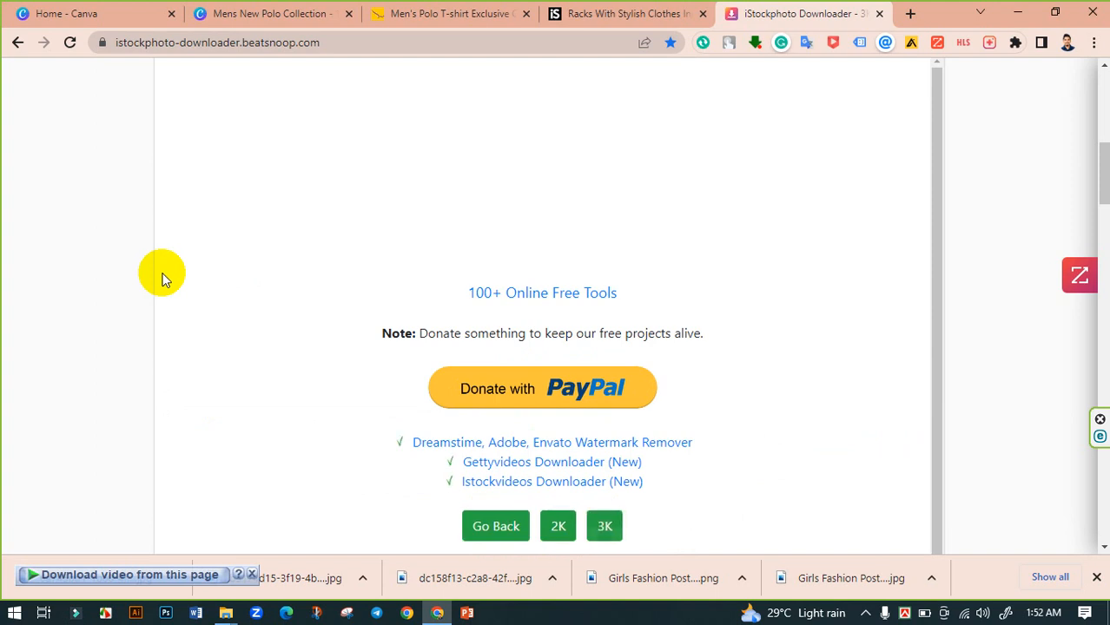
pyautogui.hotkey('ctrl', 'w')
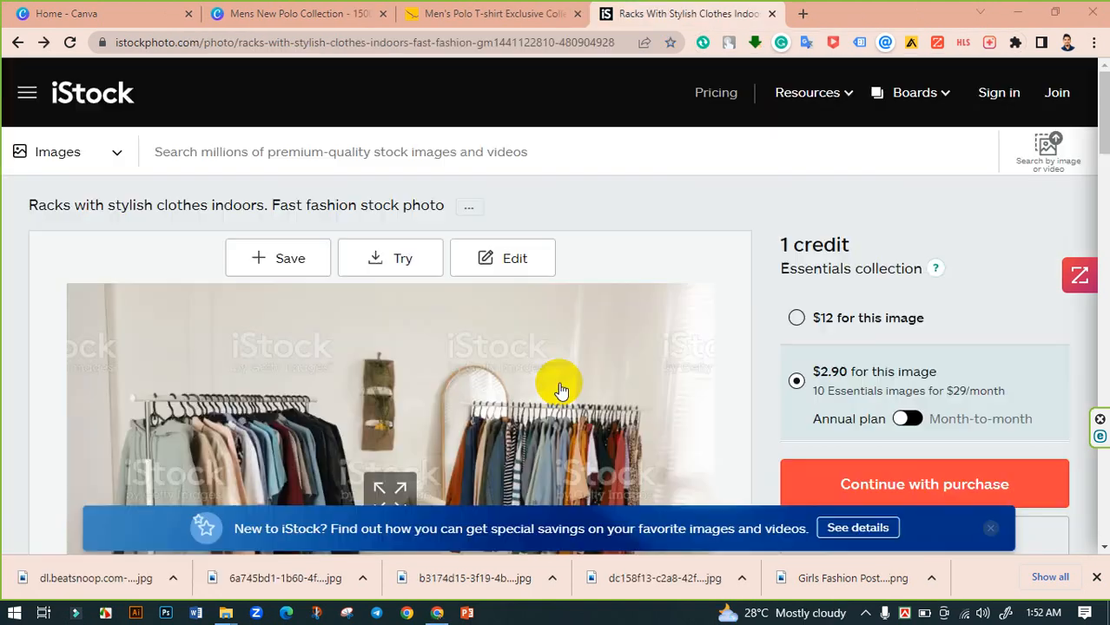
# - Upload the downloaded clothes-rack photo into the Mens New Polo Collection design and set it as the background
pyautogui.click(306, 11)
pyautogui.click(176, 181)
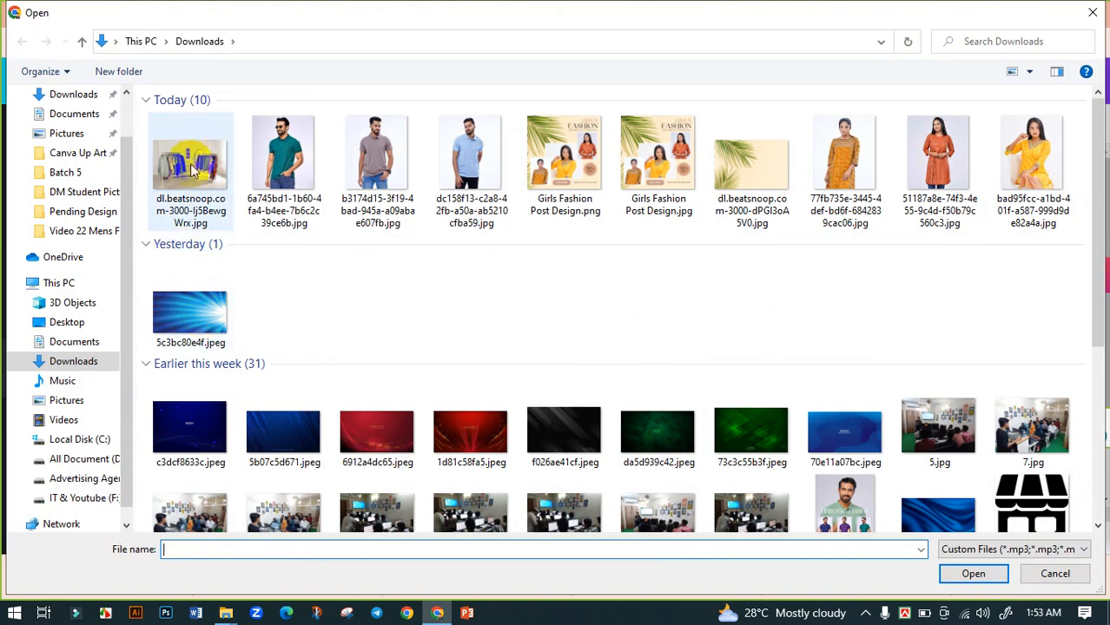
pyautogui.click(195, 200)
pyautogui.click(971, 573)
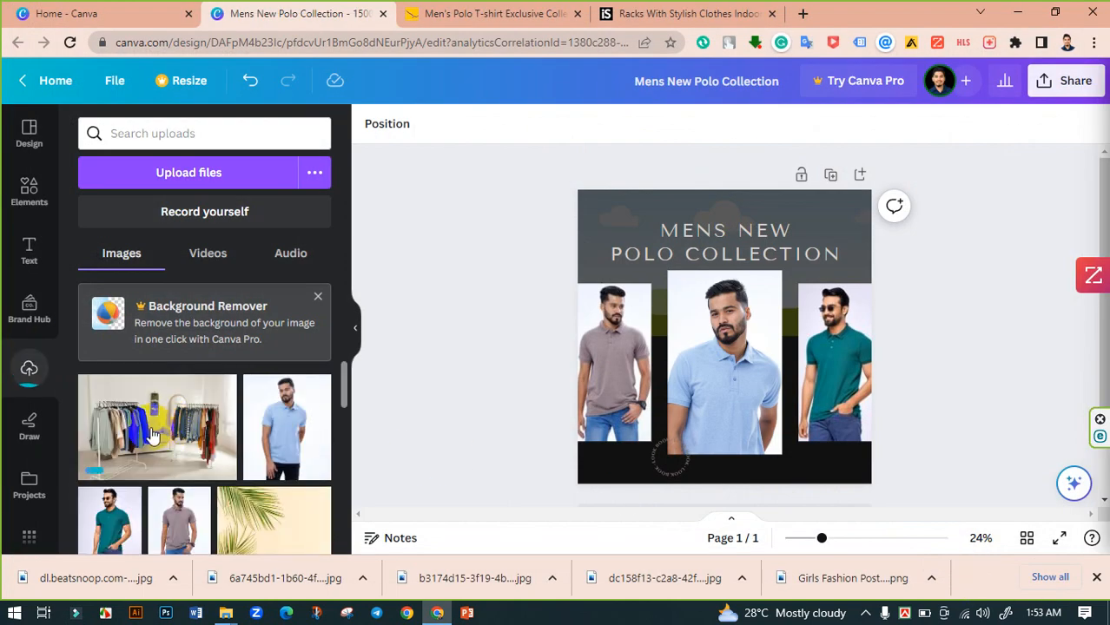
pyautogui.moveTo(156, 427); pyautogui.dragTo(657, 216)
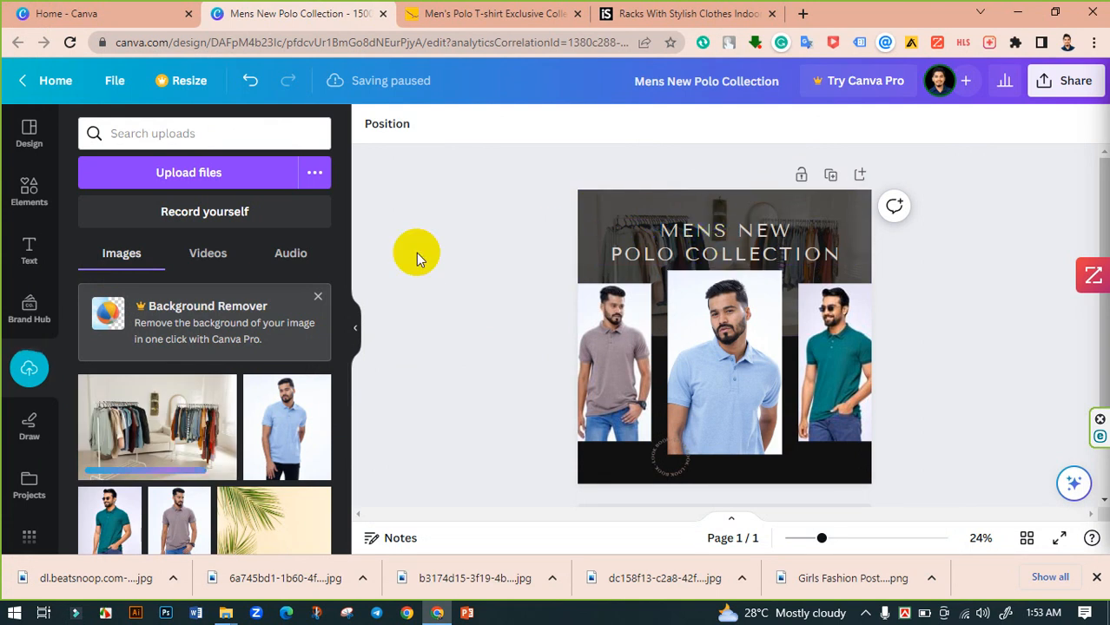
pyautogui.click(620, 235)
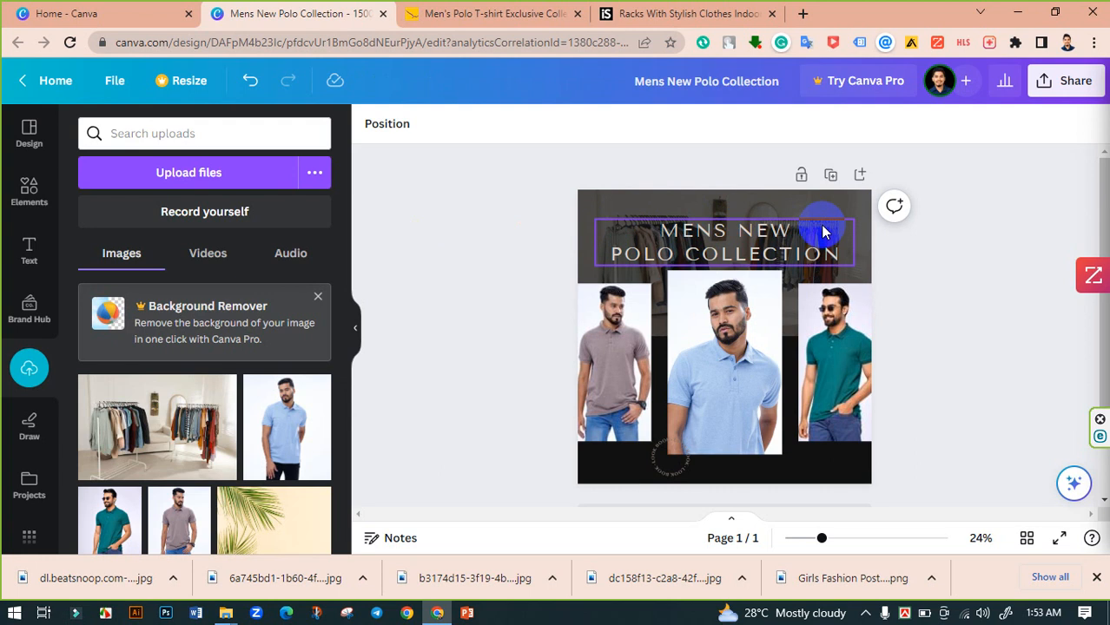
# - Change the font of the title's POLO COLLECTION line to Montserrat
pyautogui.click(495, 280)
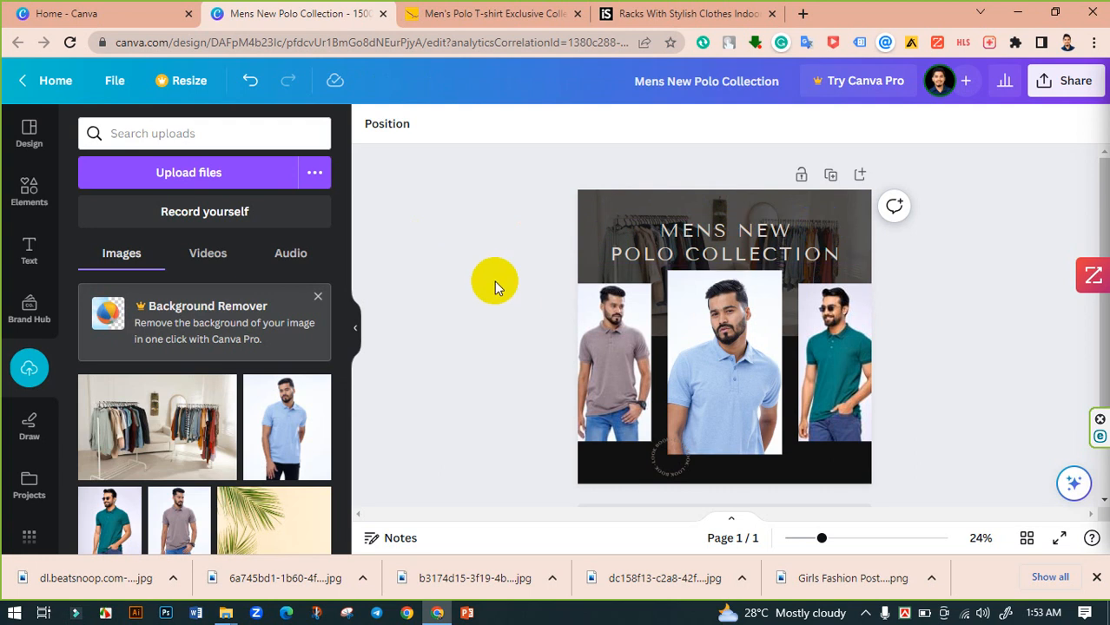
pyautogui.click(748, 255)
pyautogui.tripleClick(741, 255)
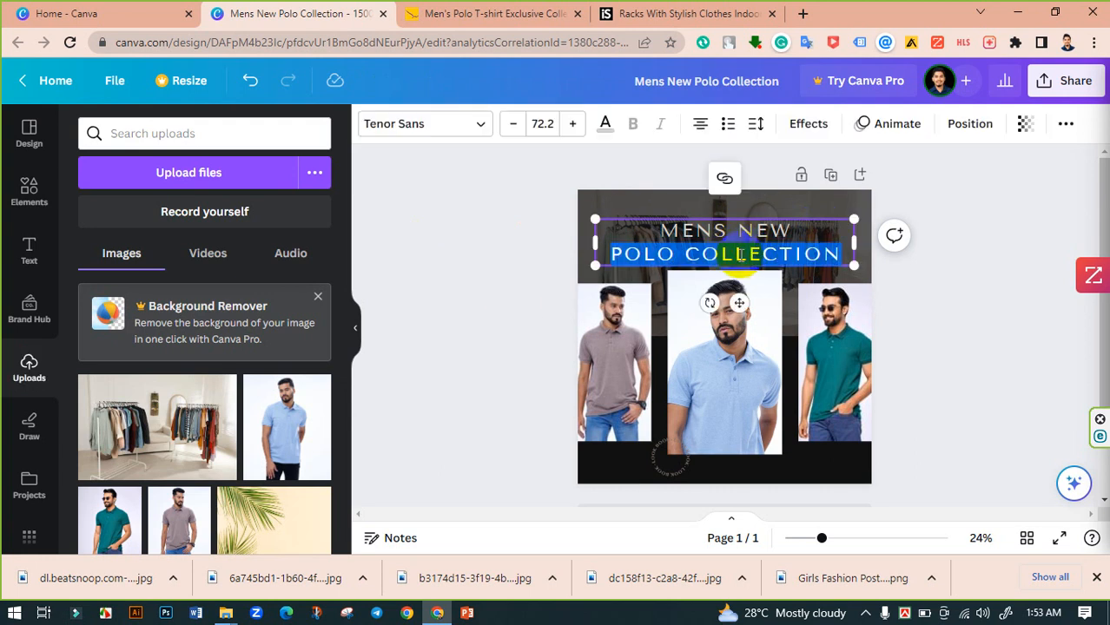
pyautogui.click(451, 131)
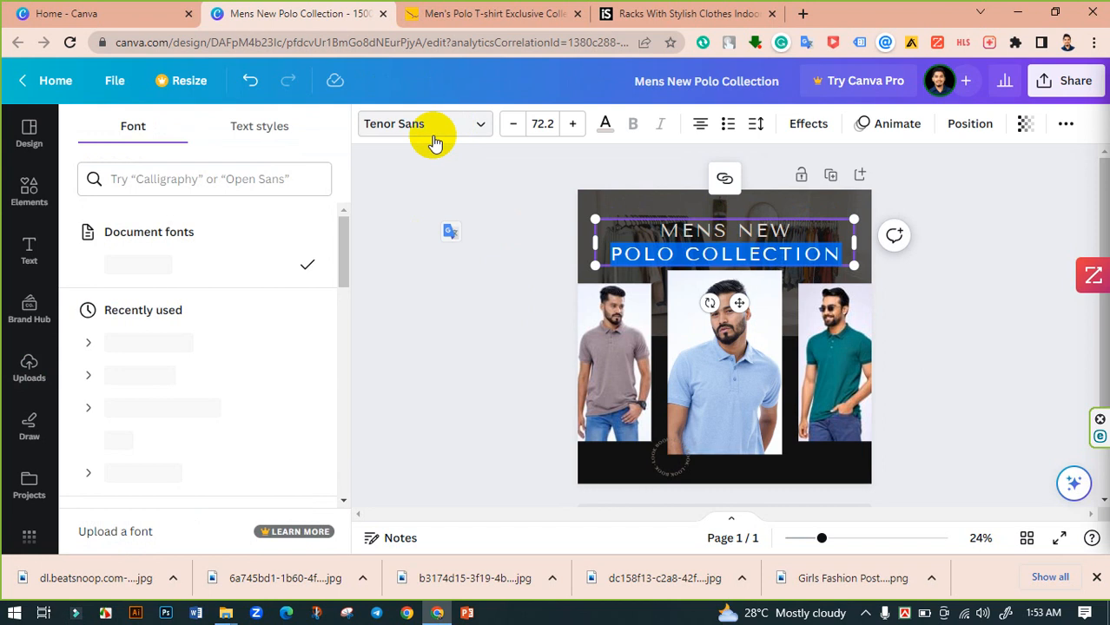
pyautogui.click(171, 381)
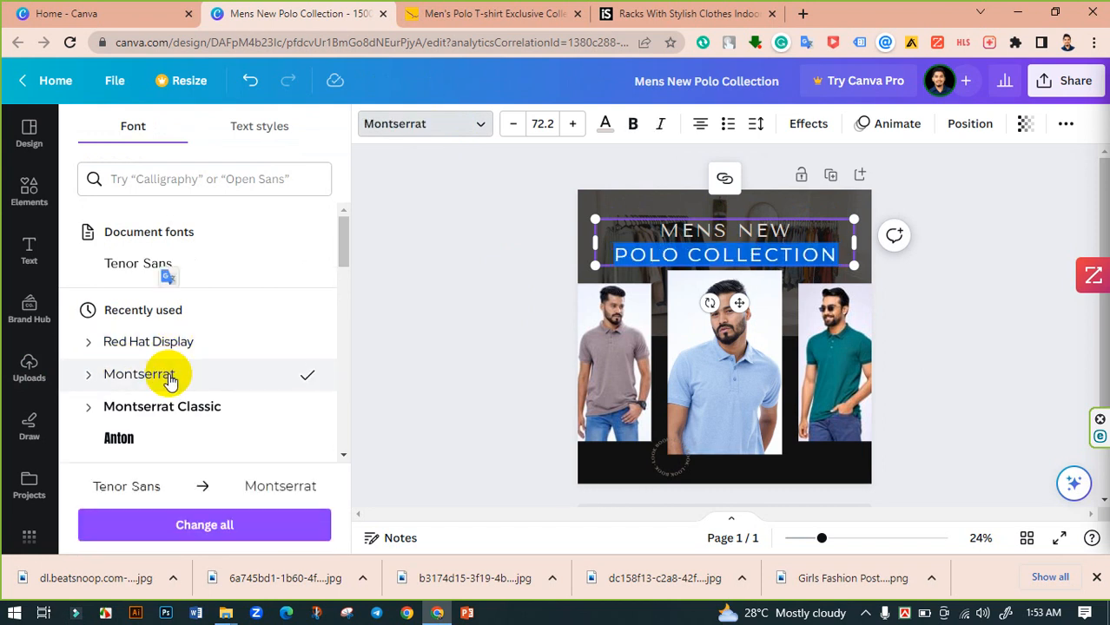
# - Try several fonts on the title's MENS NEW line and settle on Josefin Sans
pyautogui.tripleClick(746, 229)
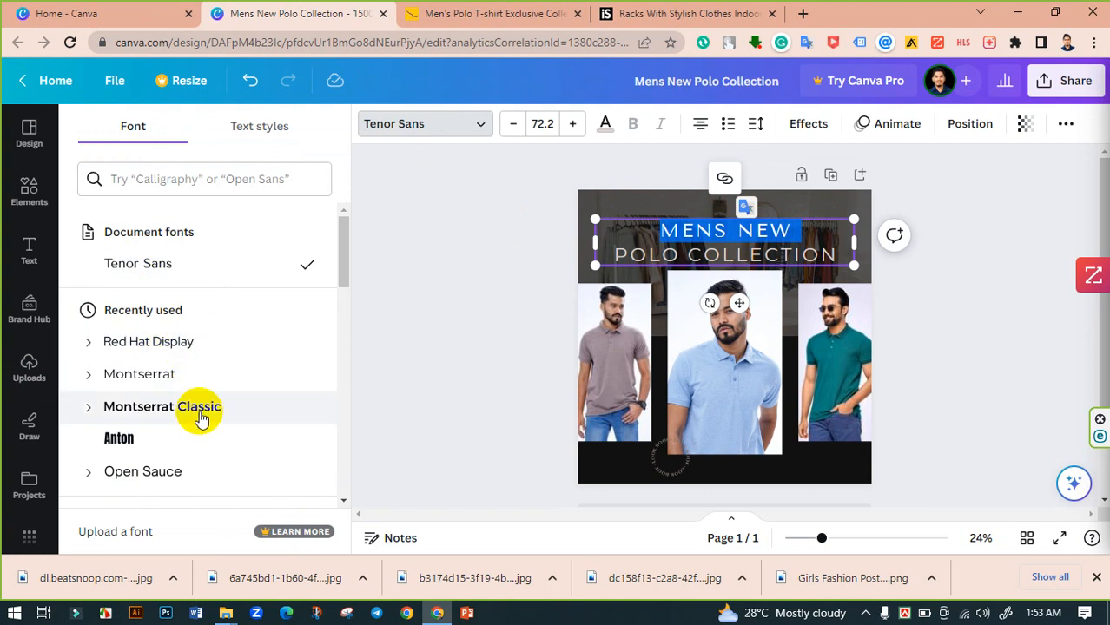
pyautogui.scroll(-3, 198, 417)
pyautogui.scroll(3, 169, 354)
pyautogui.scroll(-5, 193, 297)
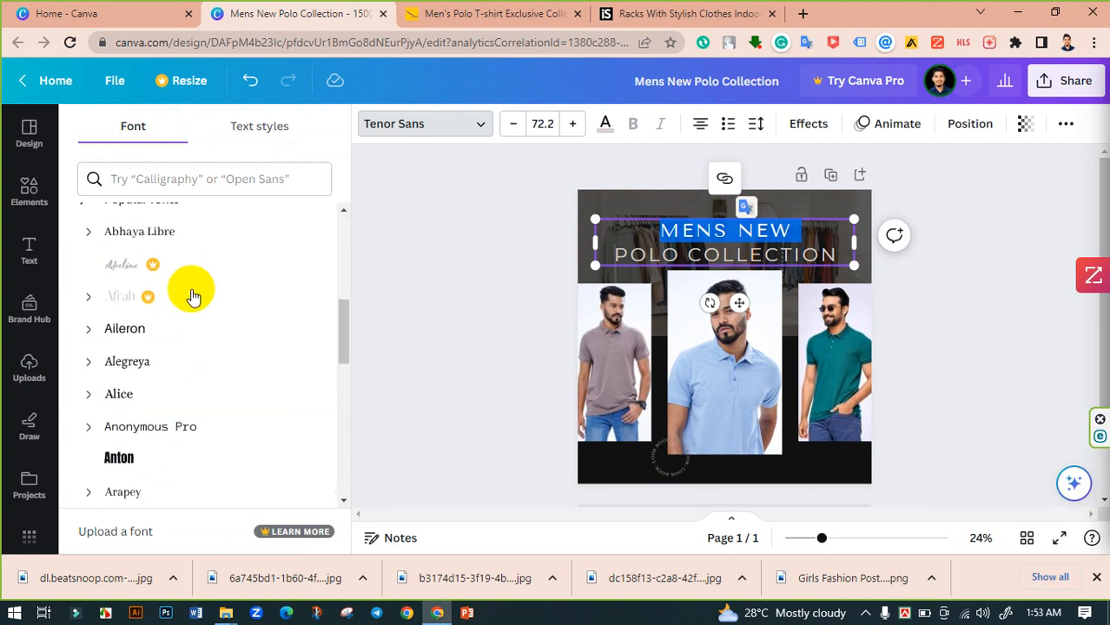
pyautogui.scroll(-3, 193, 295)
pyautogui.click(129, 223)
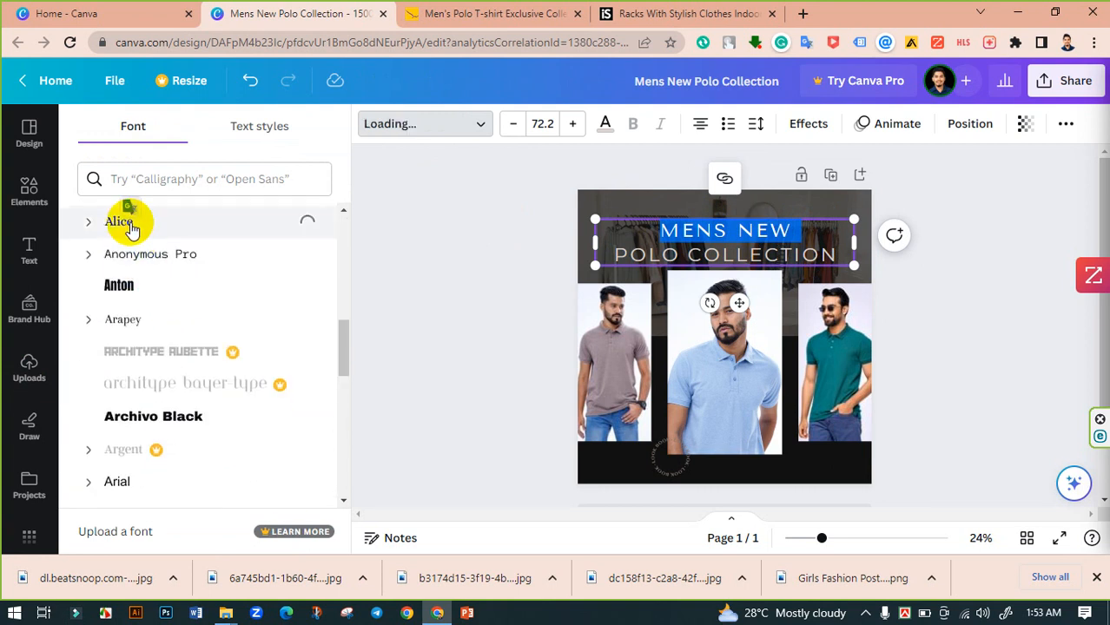
pyautogui.scroll(-3, 151, 236)
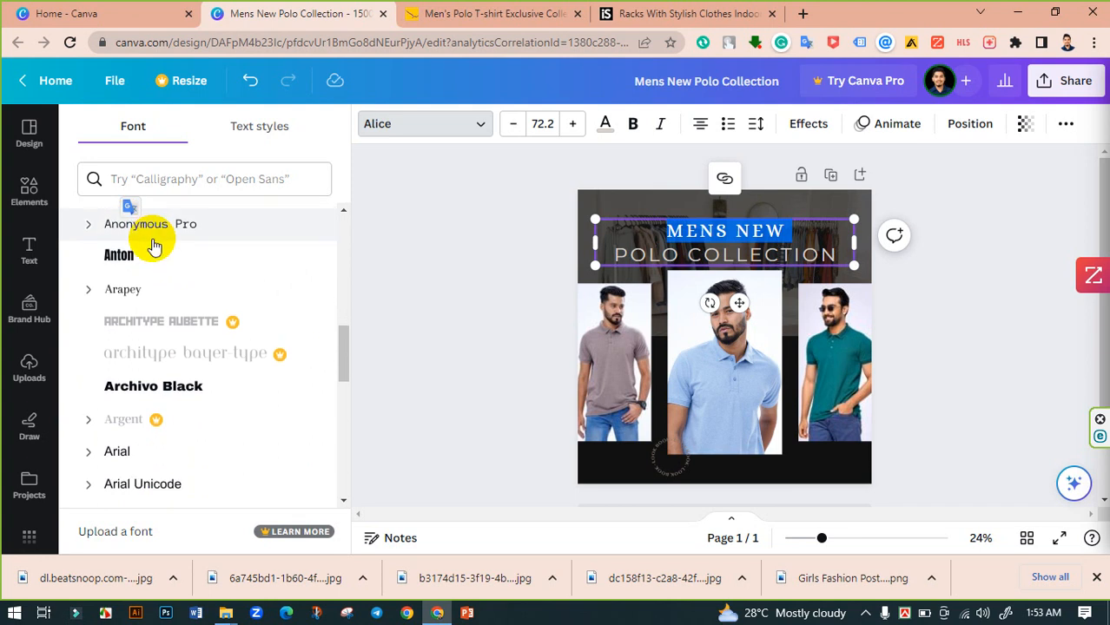
pyautogui.scroll(-3, 186, 299)
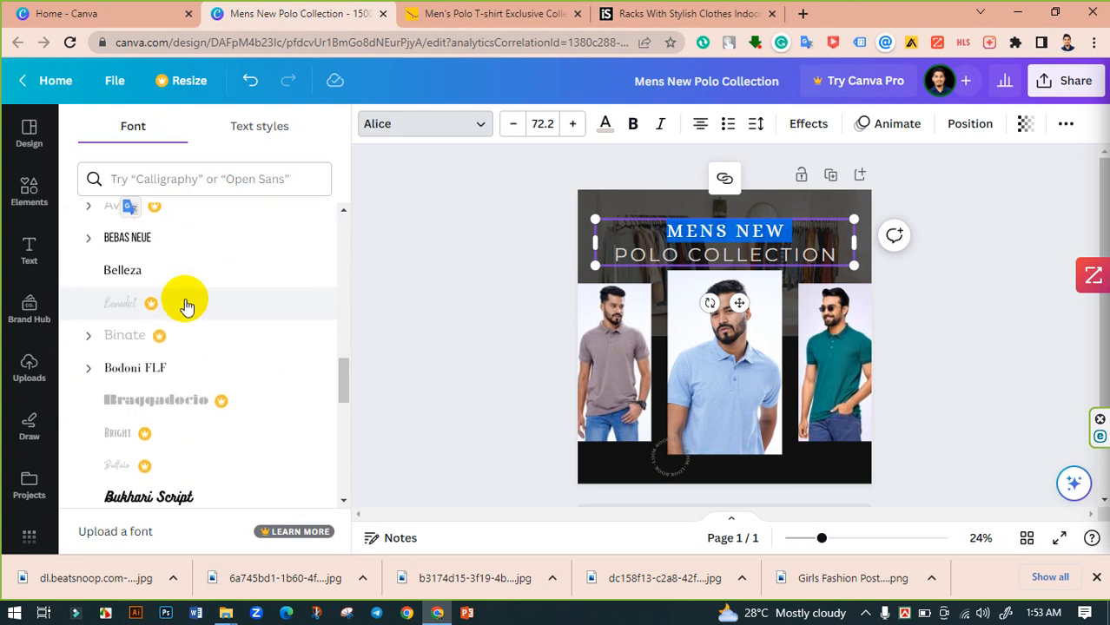
pyautogui.click(162, 276)
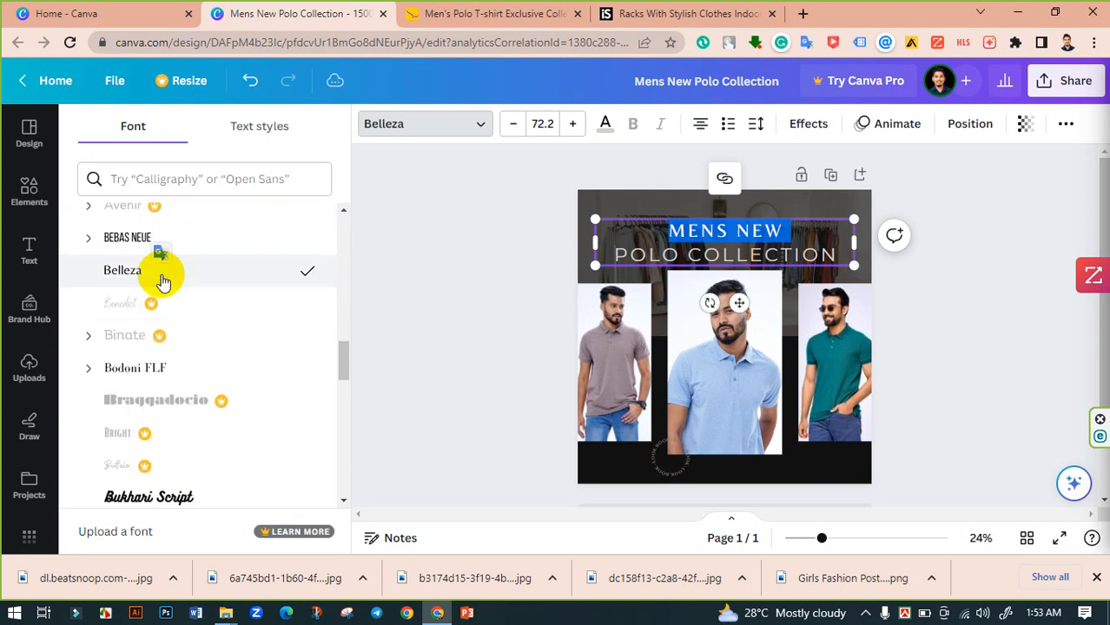
pyautogui.scroll(-2, 164, 282)
pyautogui.click(193, 421)
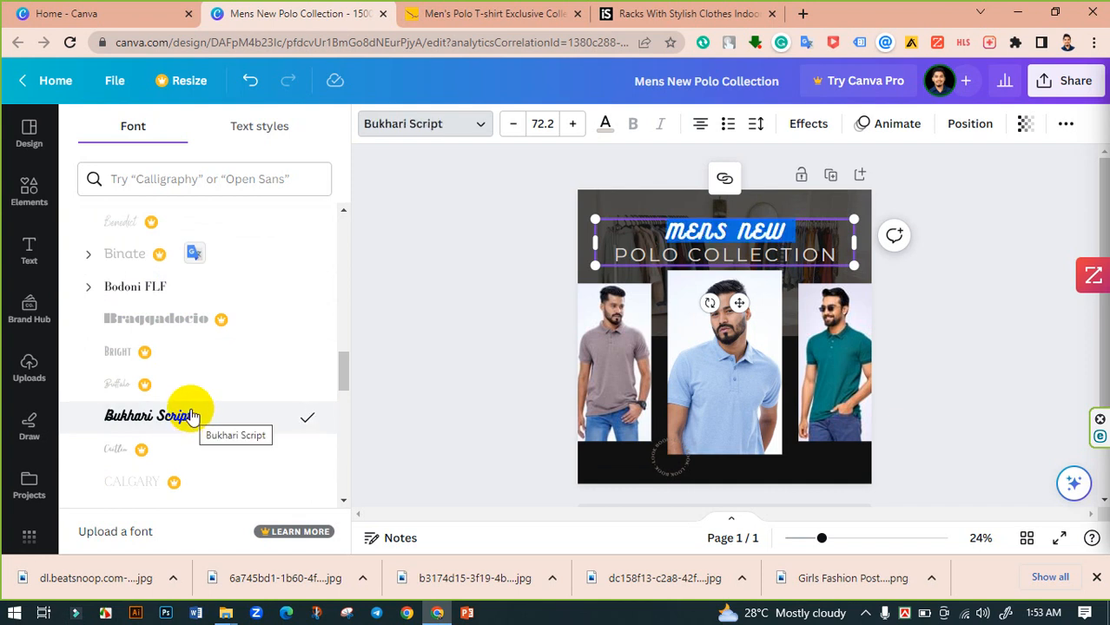
pyautogui.scroll(-10, 193, 412)
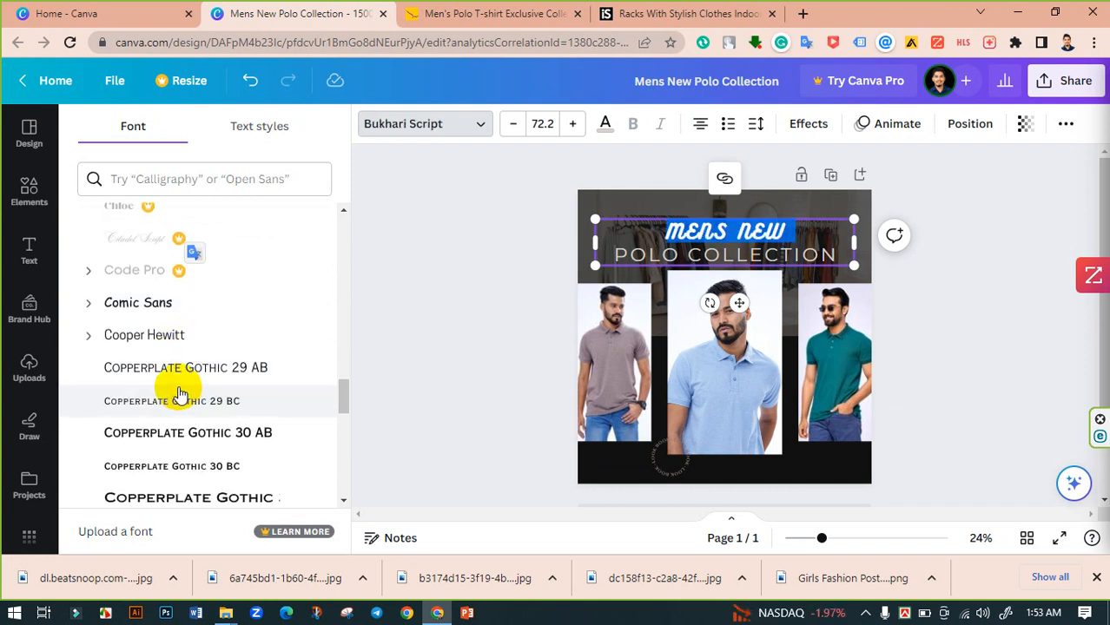
pyautogui.scroll(-5, 209, 421)
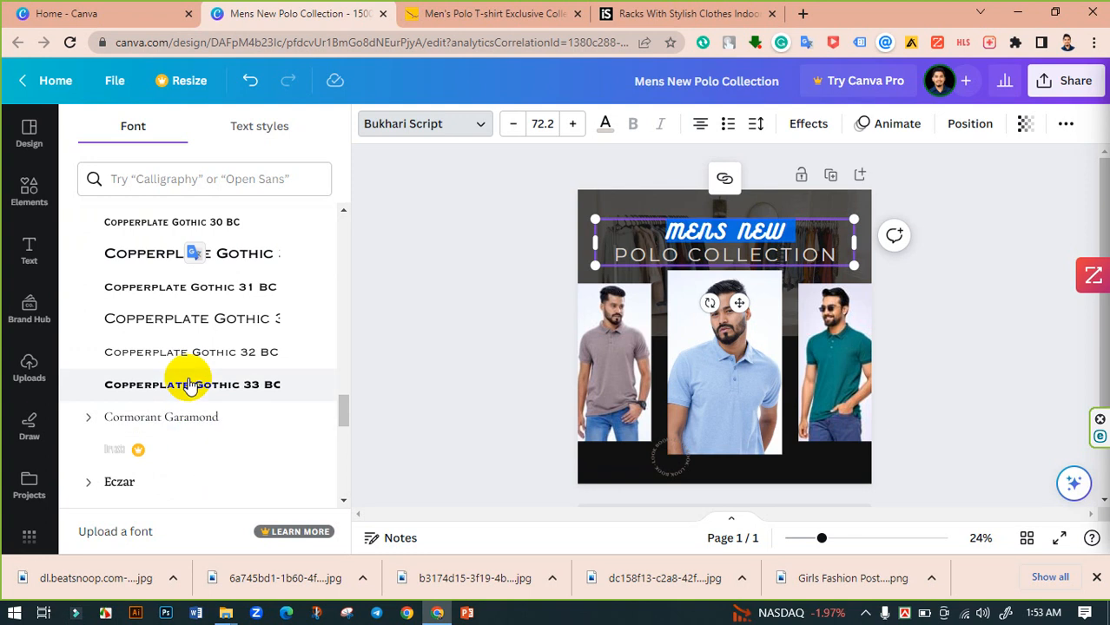
pyautogui.scroll(-5, 193, 387)
pyautogui.click(126, 417)
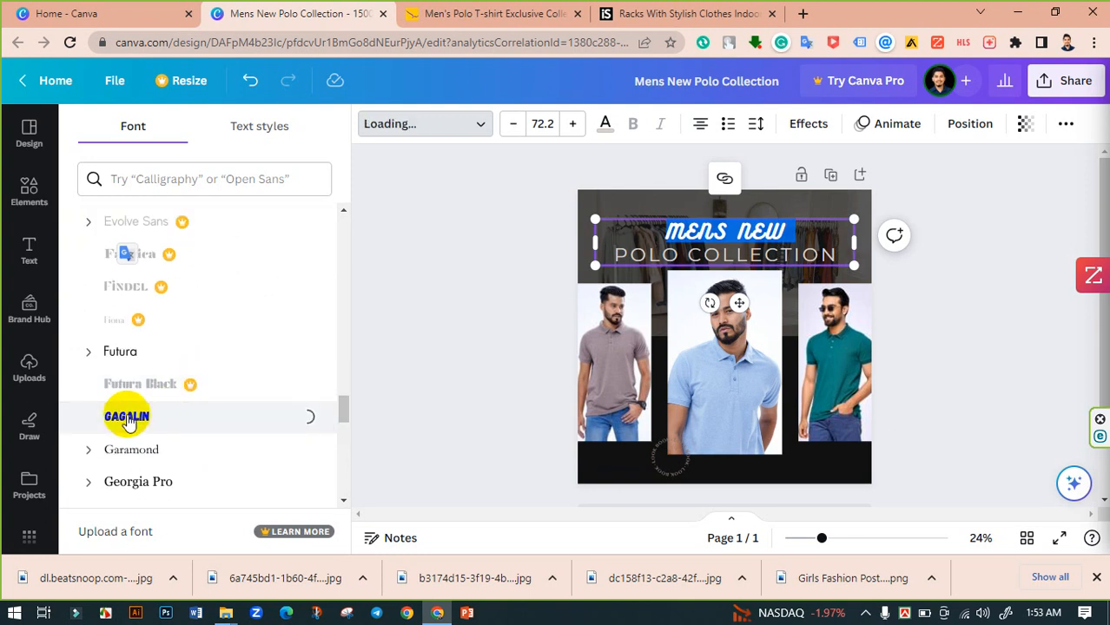
pyautogui.scroll(-5, 202, 384)
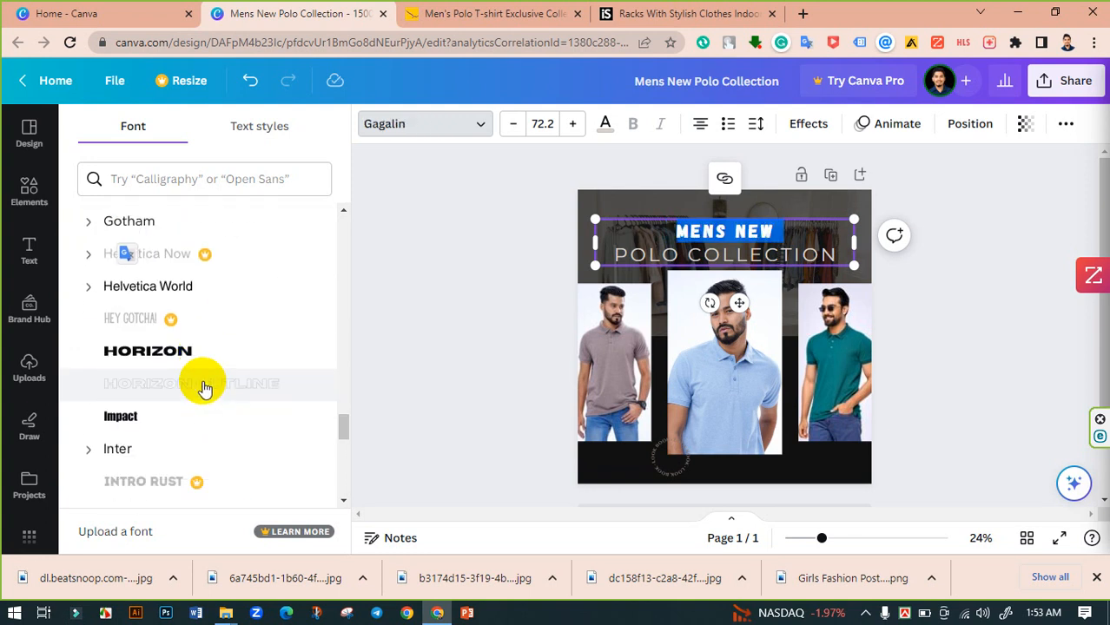
pyautogui.click(165, 353)
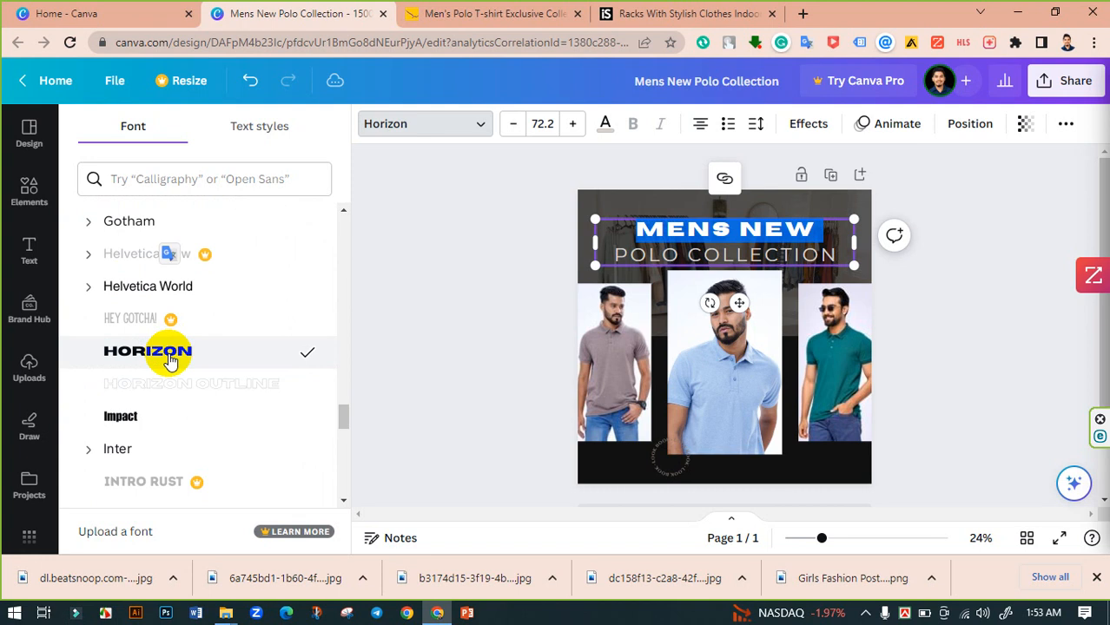
pyautogui.scroll(-3, 192, 361)
pyautogui.click(180, 360)
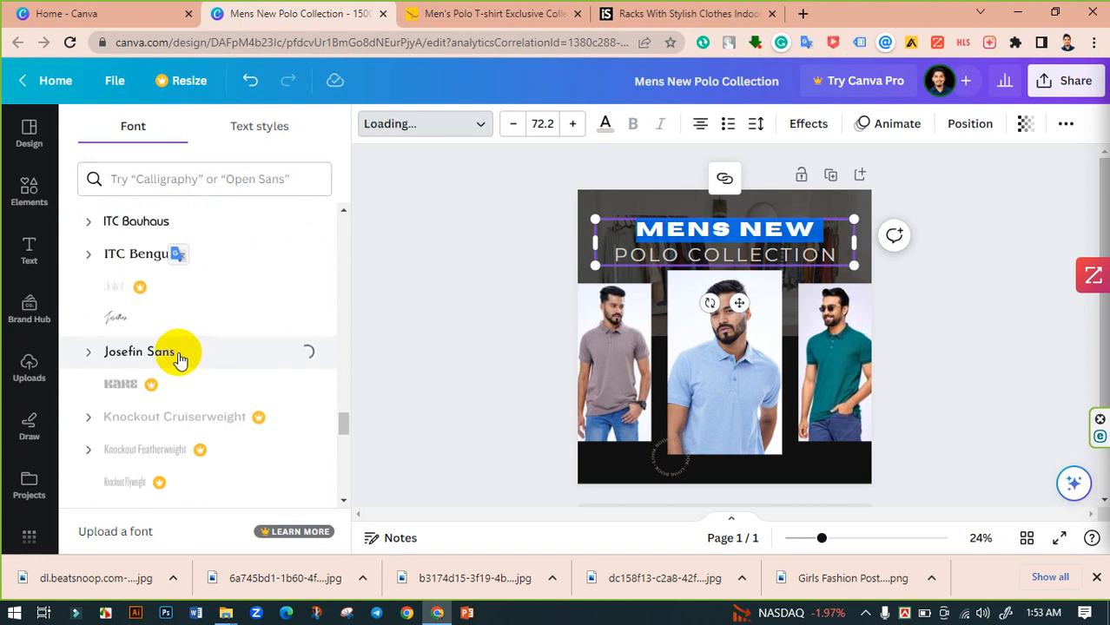
# - Make the MENS NEW line bold and enlarge it to 85.2
pyautogui.click(427, 243)
pyautogui.click(681, 242)
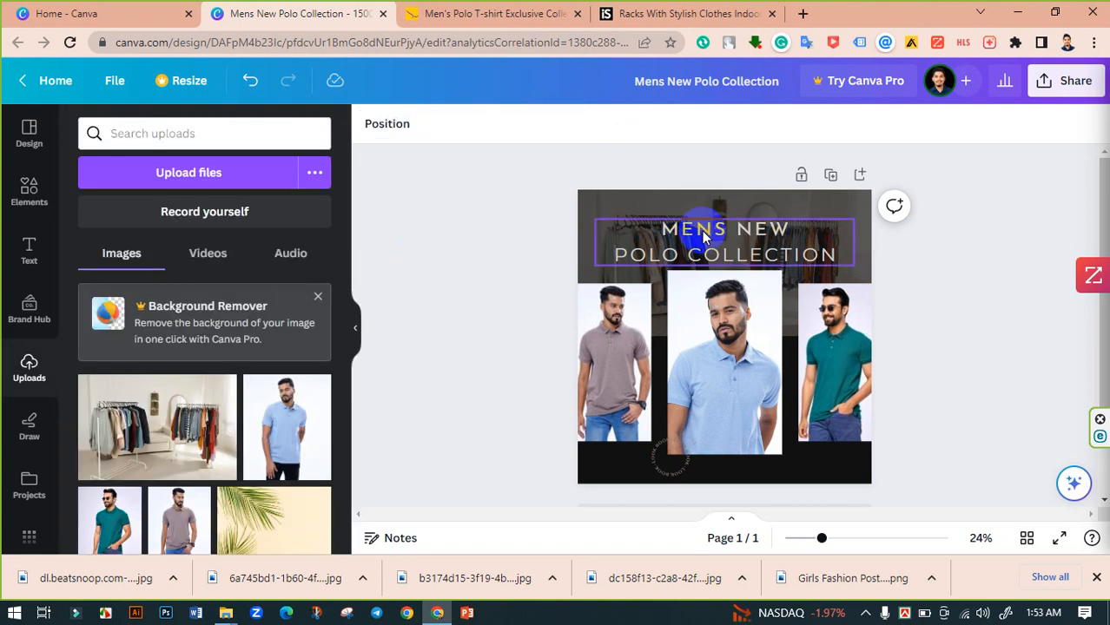
pyautogui.tripleClick(701, 233)
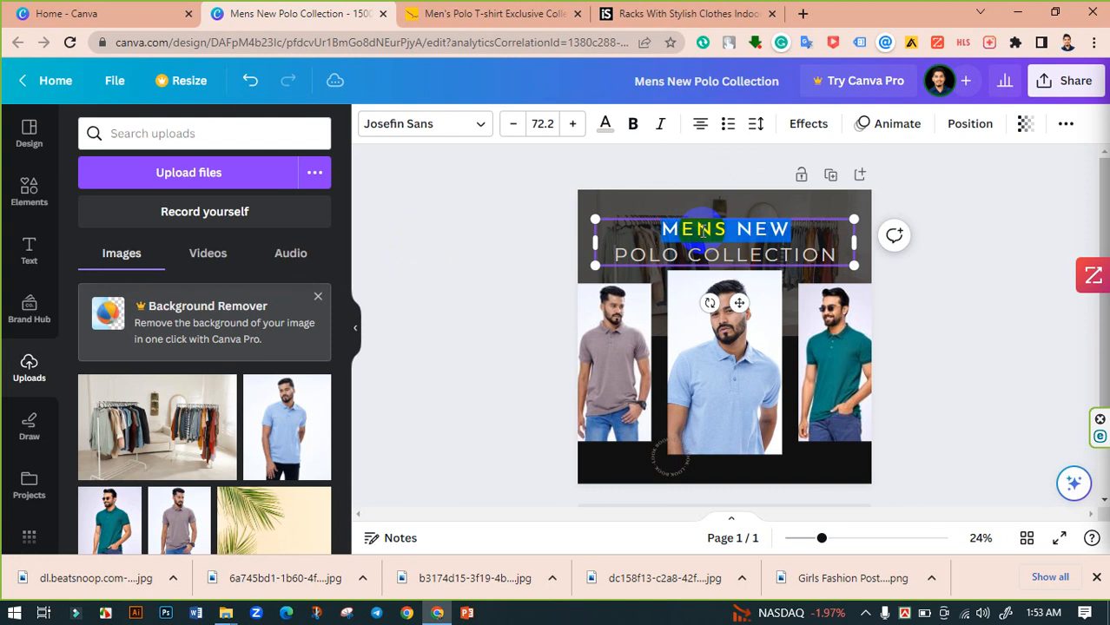
pyautogui.click(631, 123)
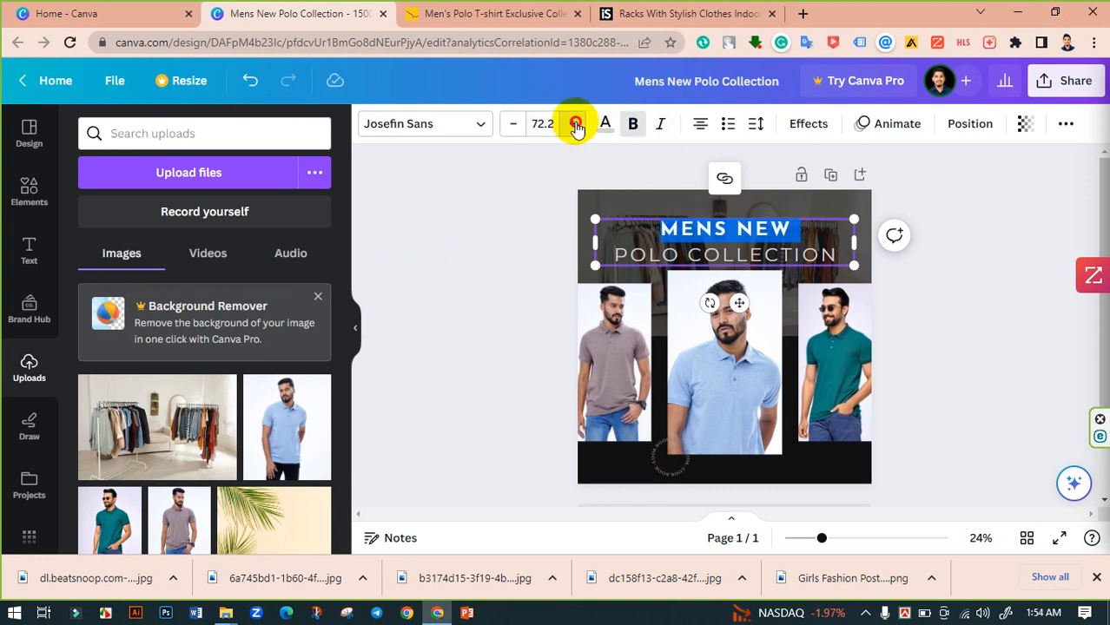
pyautogui.moveTo(576, 126); pyautogui.dragTo(577, 127)
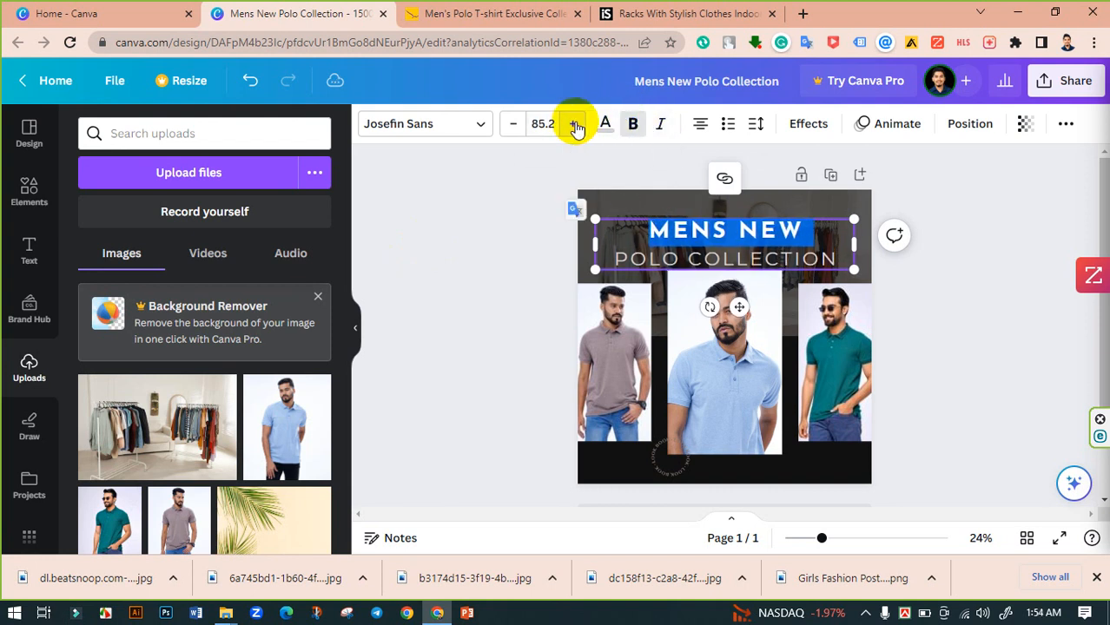
pyautogui.click(504, 253)
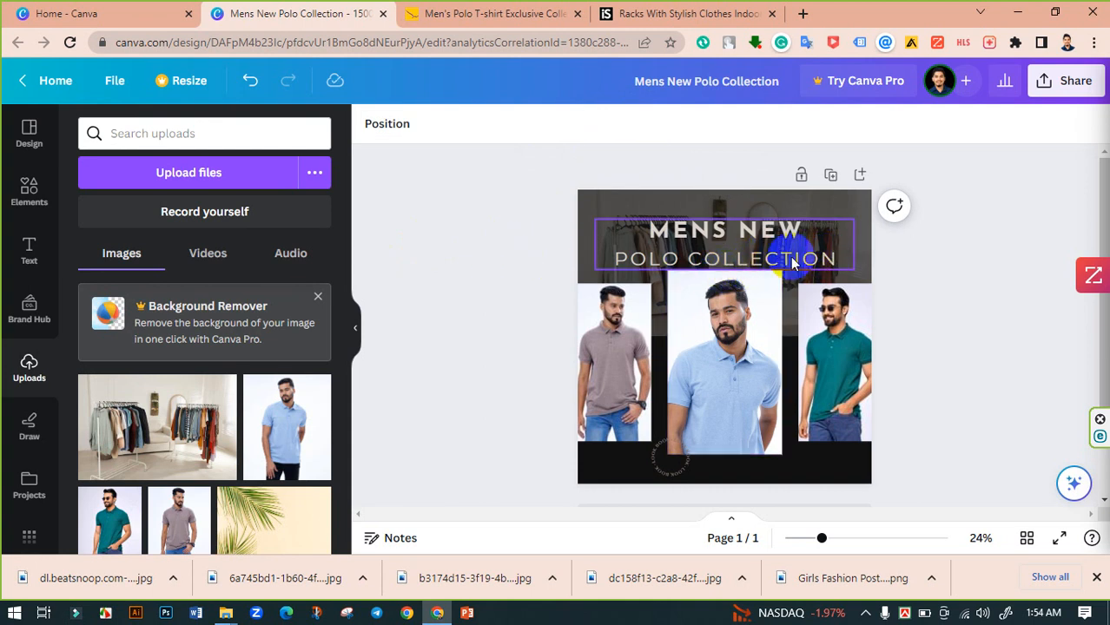
# - Undo the last size step and replace the word NEW in the top line with POLO
pyautogui.click(744, 240)
pyautogui.moveTo(741, 233); pyautogui.dragTo(779, 242)
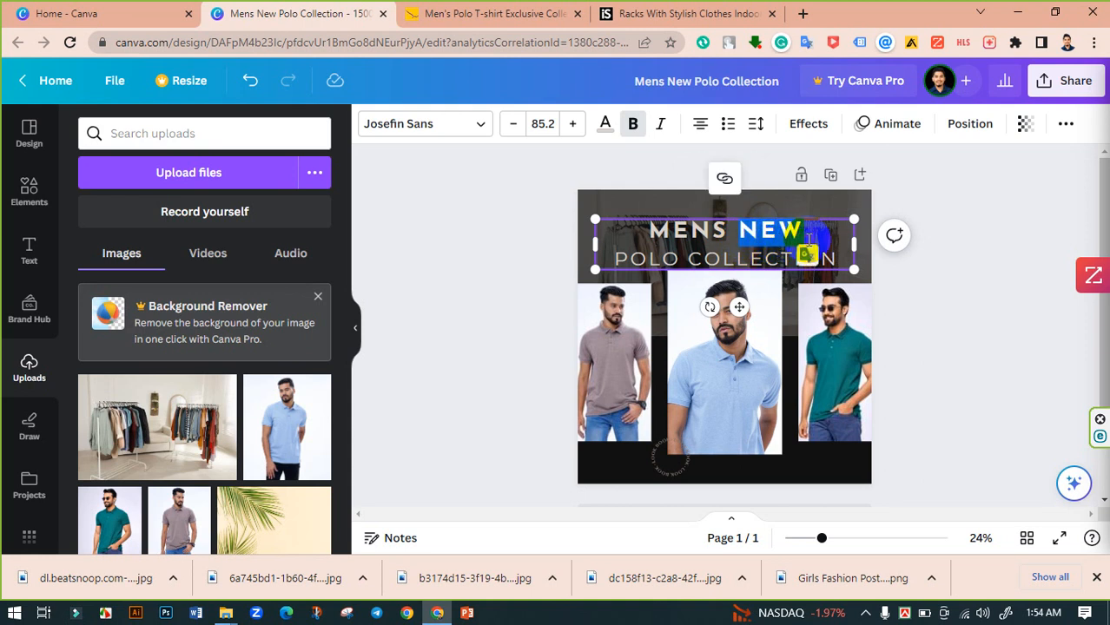
pyautogui.hotkey('ctrl', 'z')
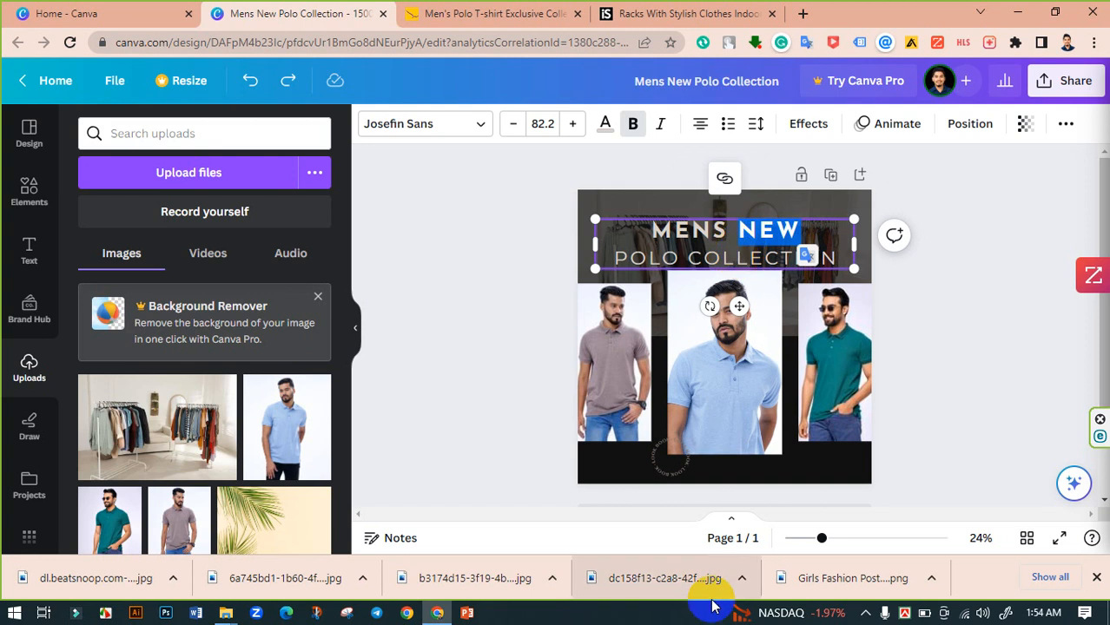
pyautogui.write('PO')
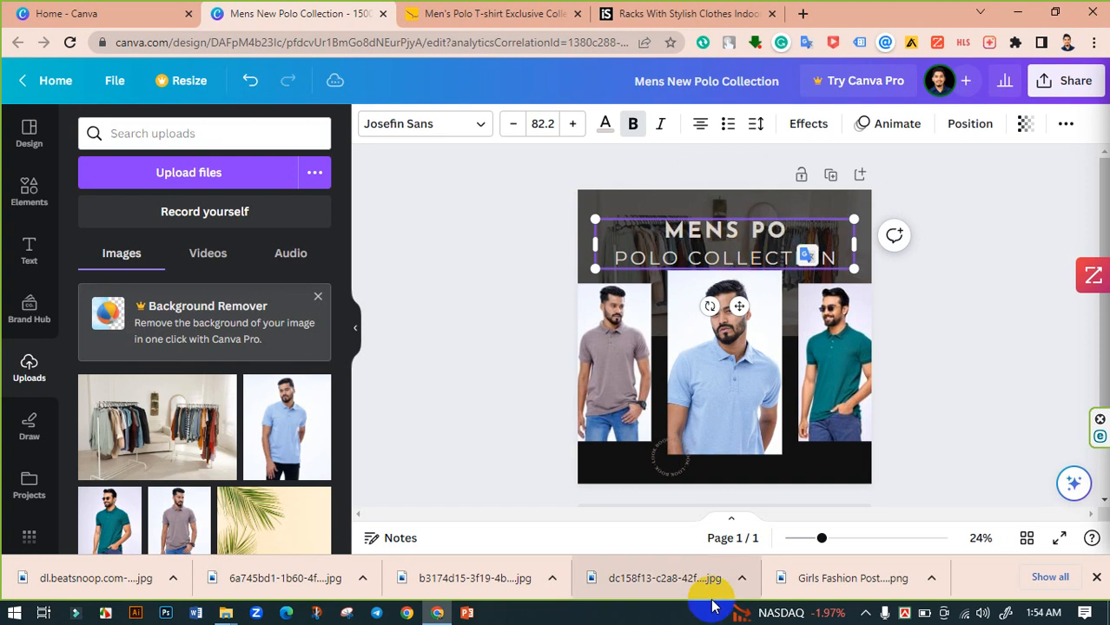
pyautogui.write('LO')
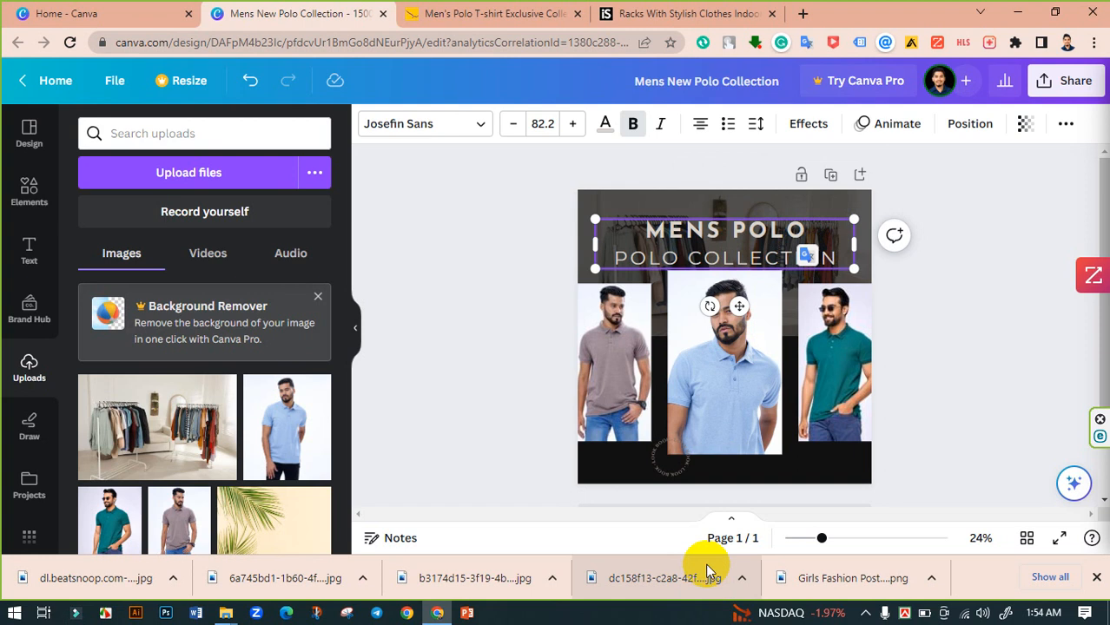
# - Replace POLO in the second title line with NEW, making it NEW COLLECTION
pyautogui.click(669, 259)
pyautogui.doubleClick(670, 259)
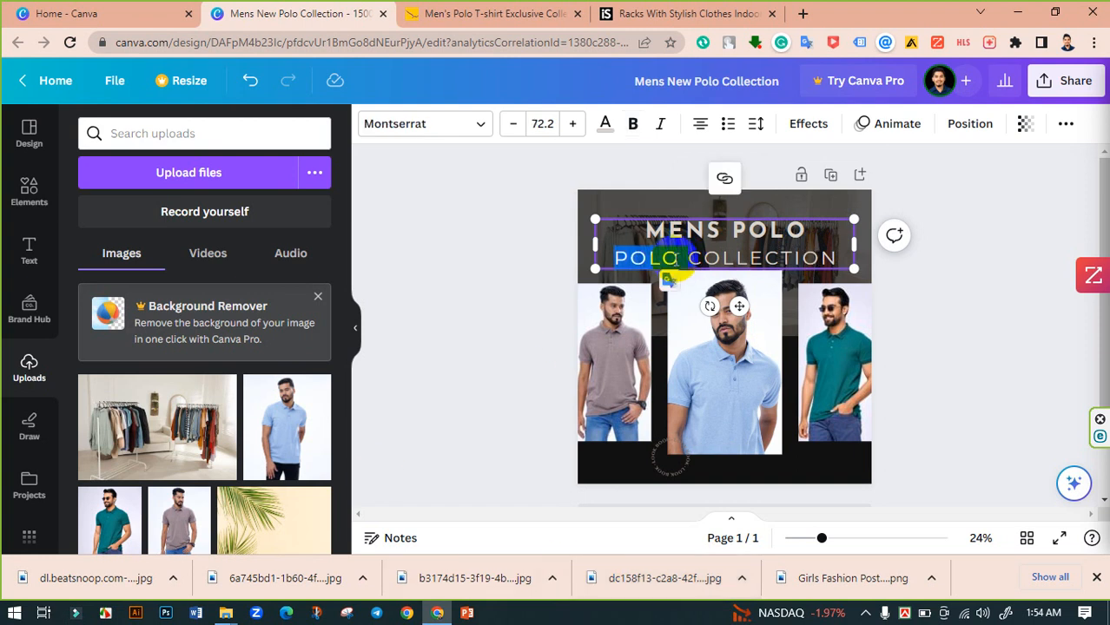
pyautogui.click(663, 261)
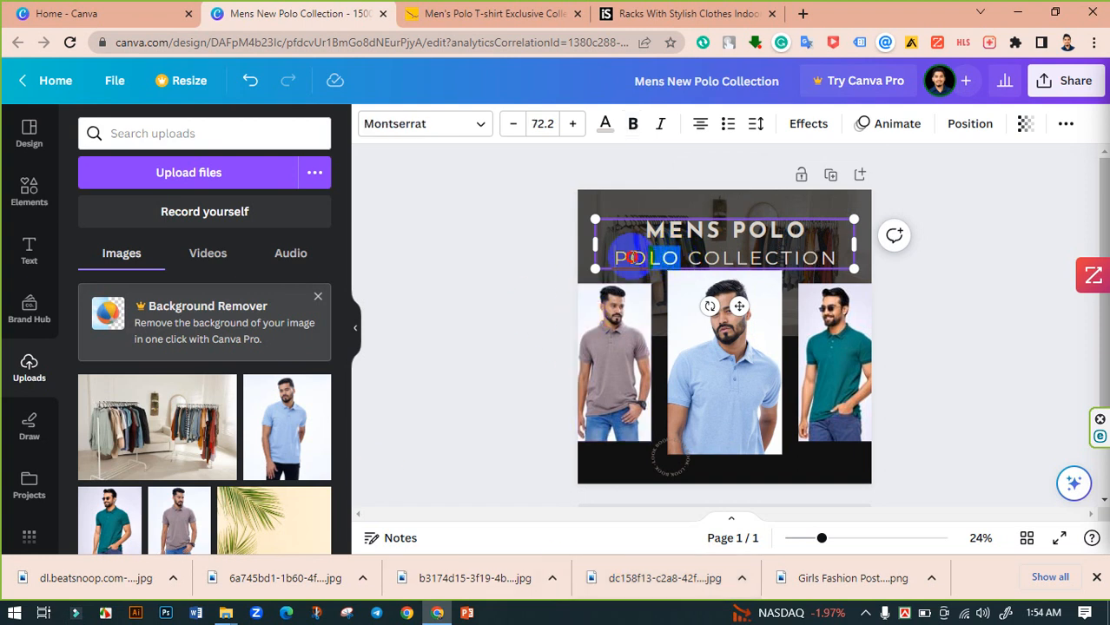
pyautogui.moveTo(617, 257); pyautogui.dragTo(614, 258)
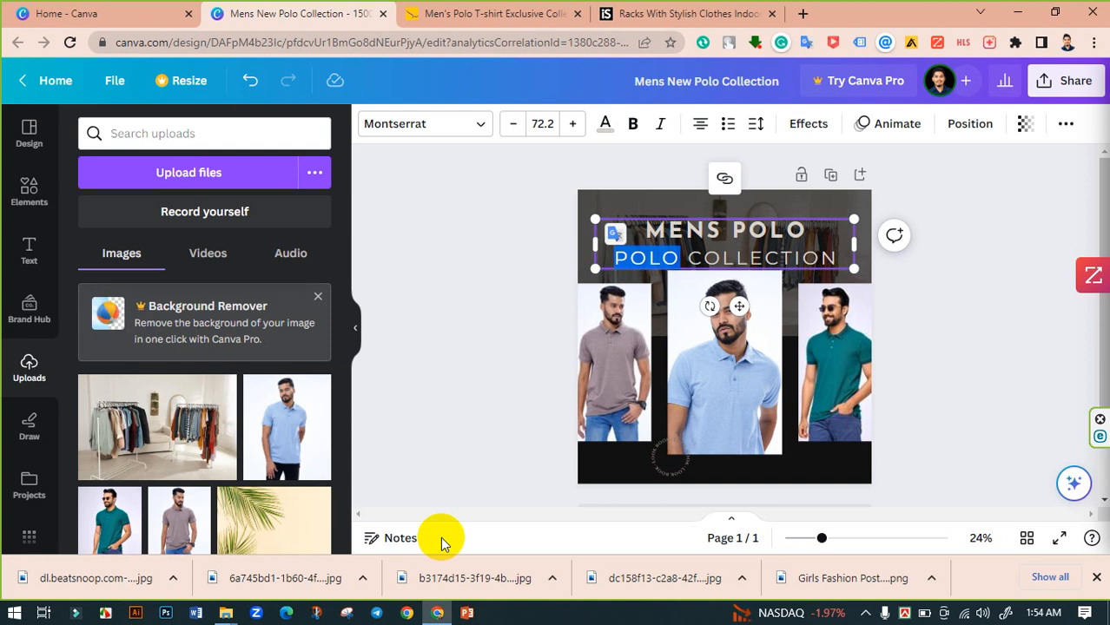
pyautogui.write('NEW')
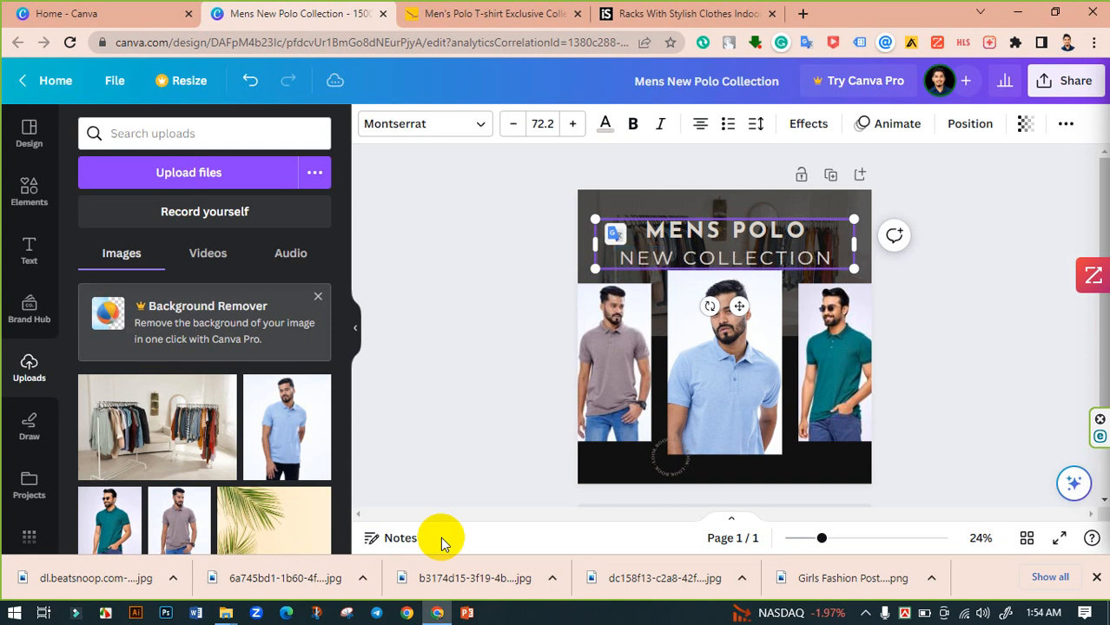
# - Try to center the title text box on the page
pyautogui.click(777, 231)
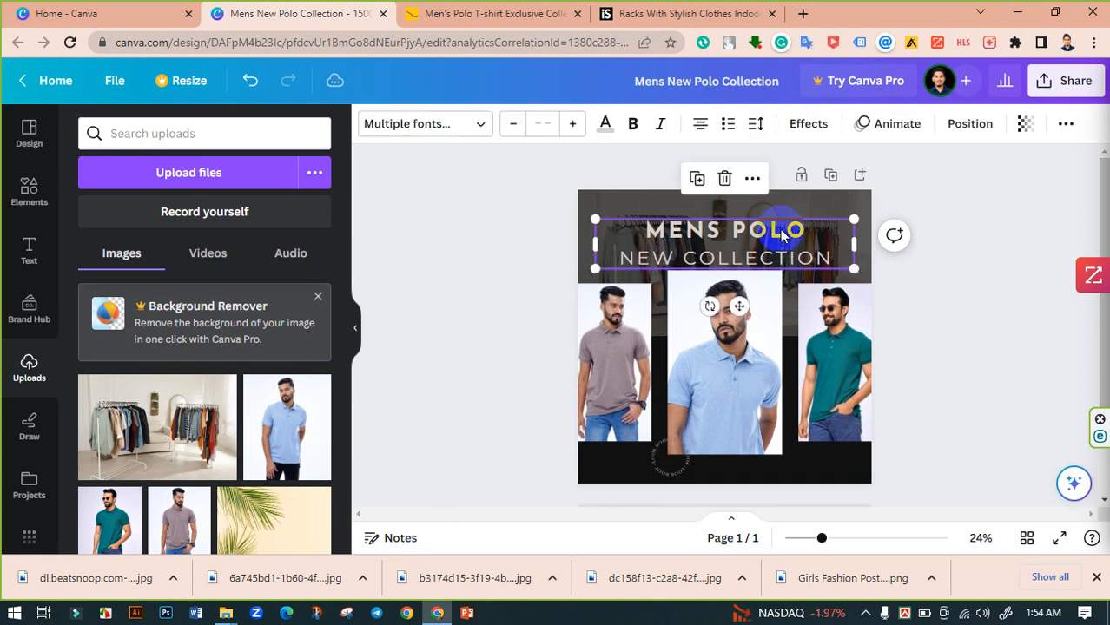
pyautogui.click(970, 127)
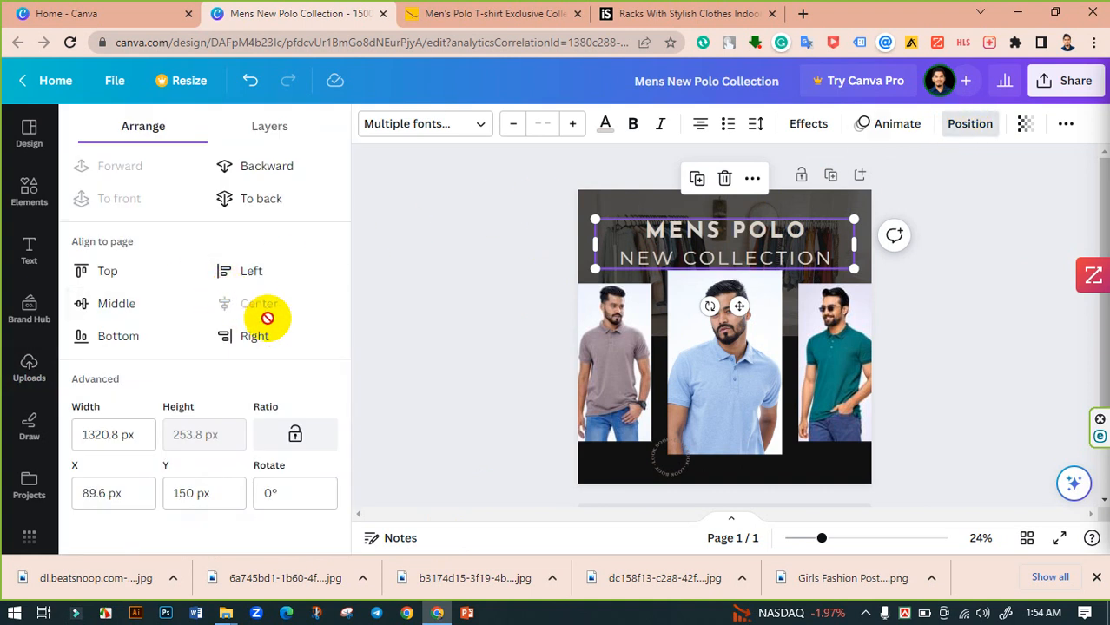
pyautogui.click(443, 296)
pyautogui.click(444, 292)
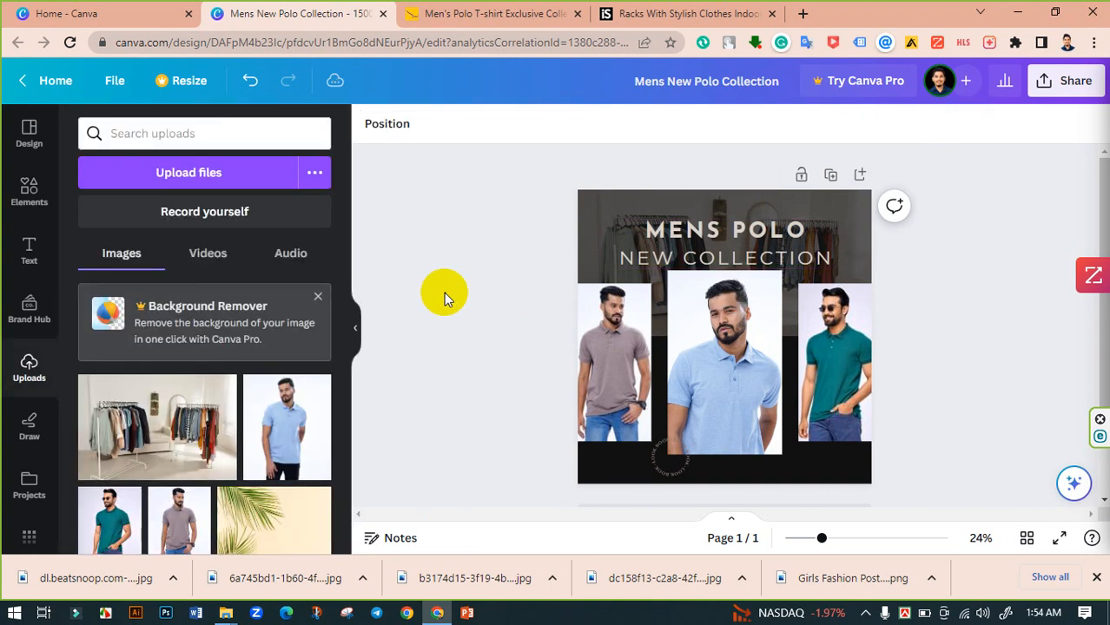
# - Reduce the title's line spacing to 0.95
pyautogui.click(704, 249)
pyautogui.click(754, 127)
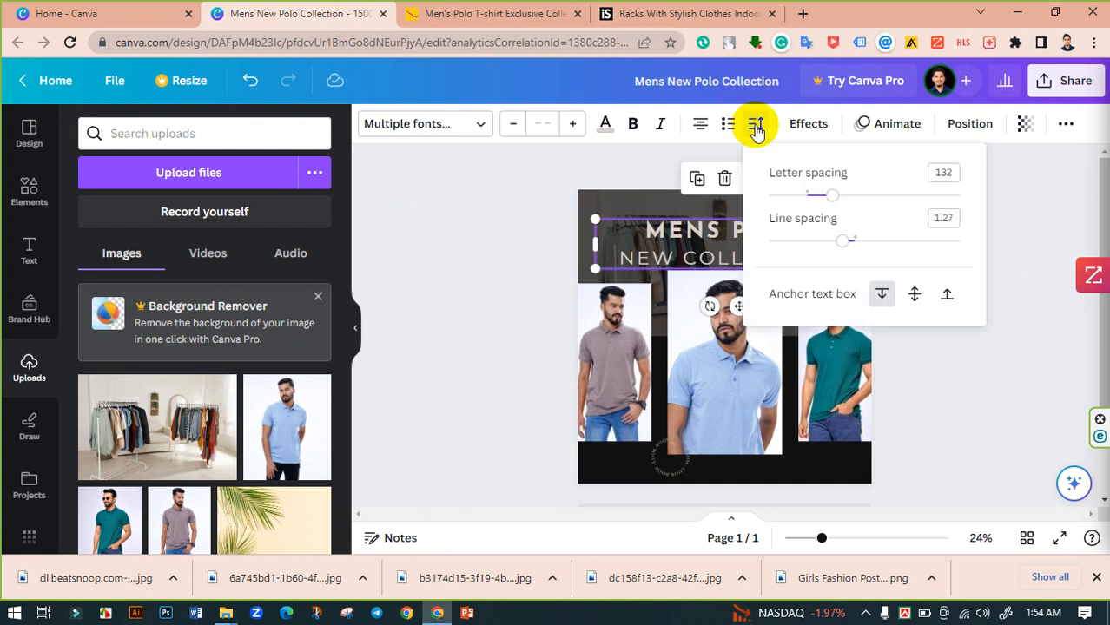
pyautogui.moveTo(847, 246); pyautogui.dragTo(813, 248)
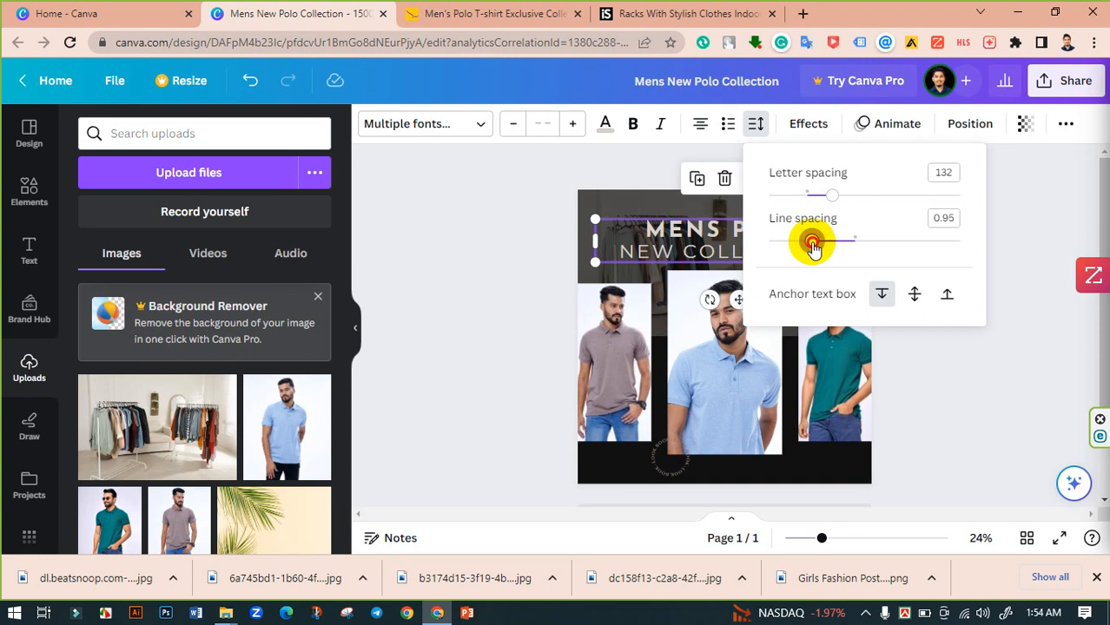
# - Delete the small circular text badge beneath the middle polo photo
pyautogui.click(429, 249)
pyautogui.click(473, 243)
pyautogui.click(752, 243)
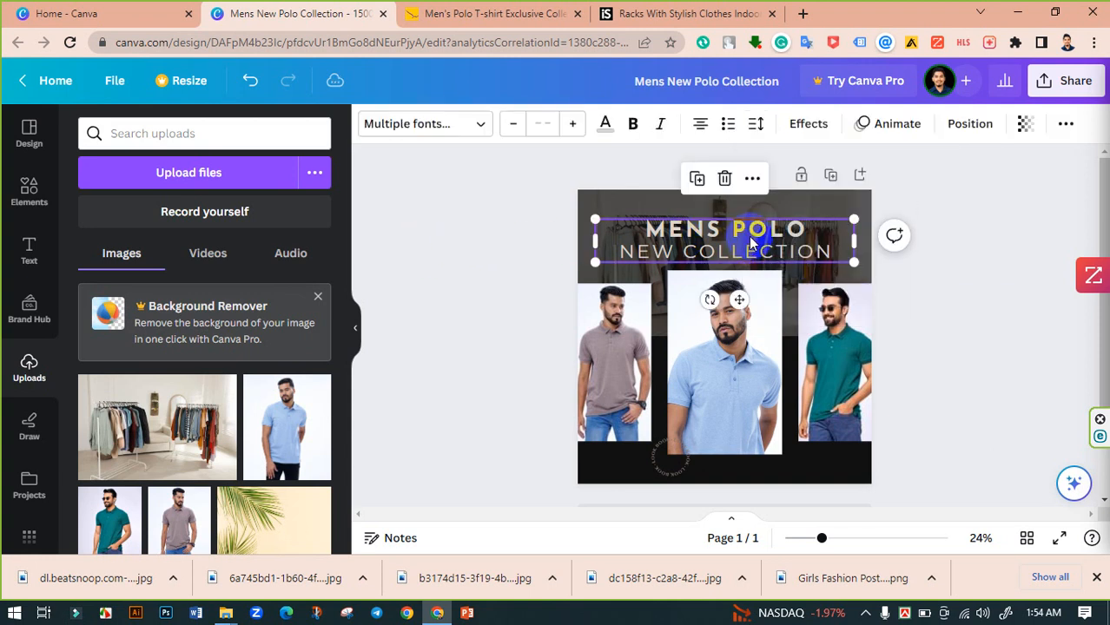
pyautogui.click(793, 453)
pyautogui.click(687, 493)
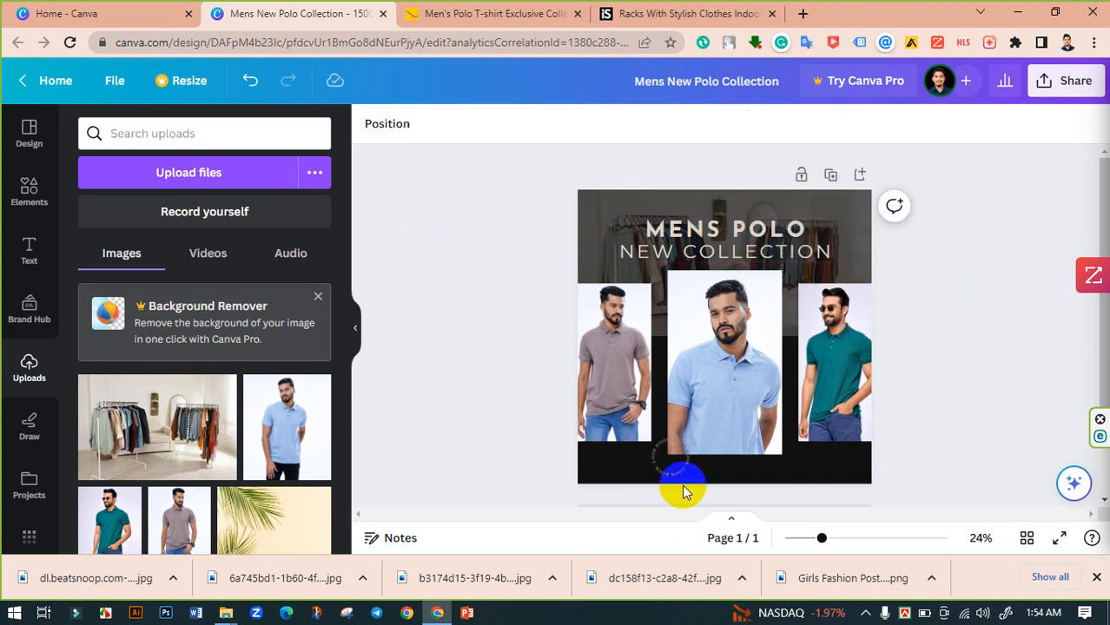
pyautogui.click(667, 479)
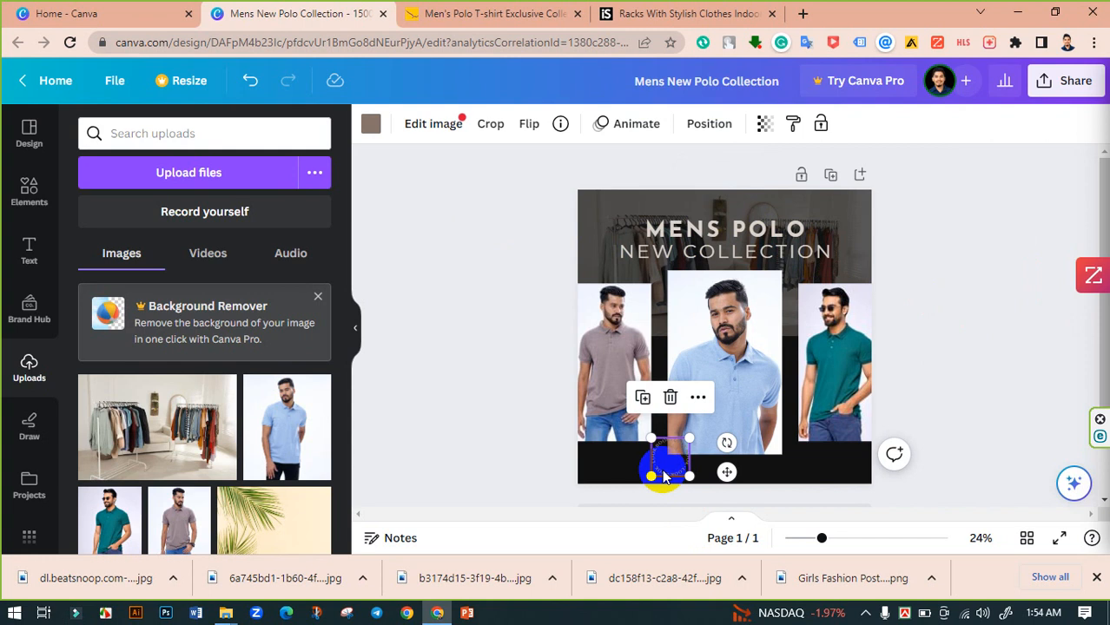
pyautogui.press('Delete')
pyautogui.click(758, 473)
pyautogui.click(554, 482)
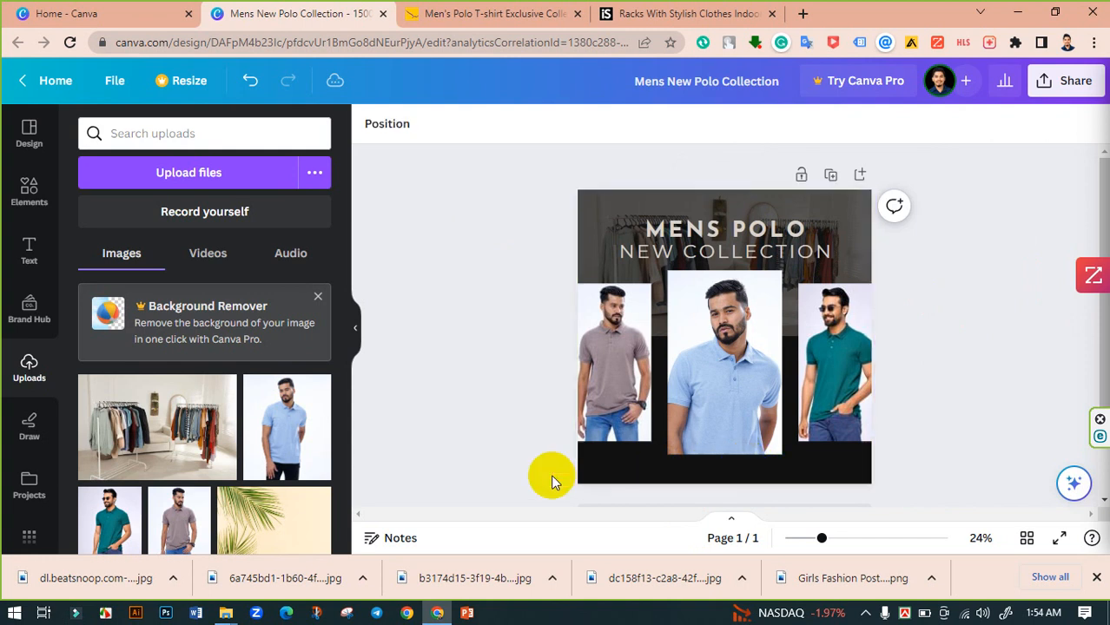
pyautogui.click(701, 478)
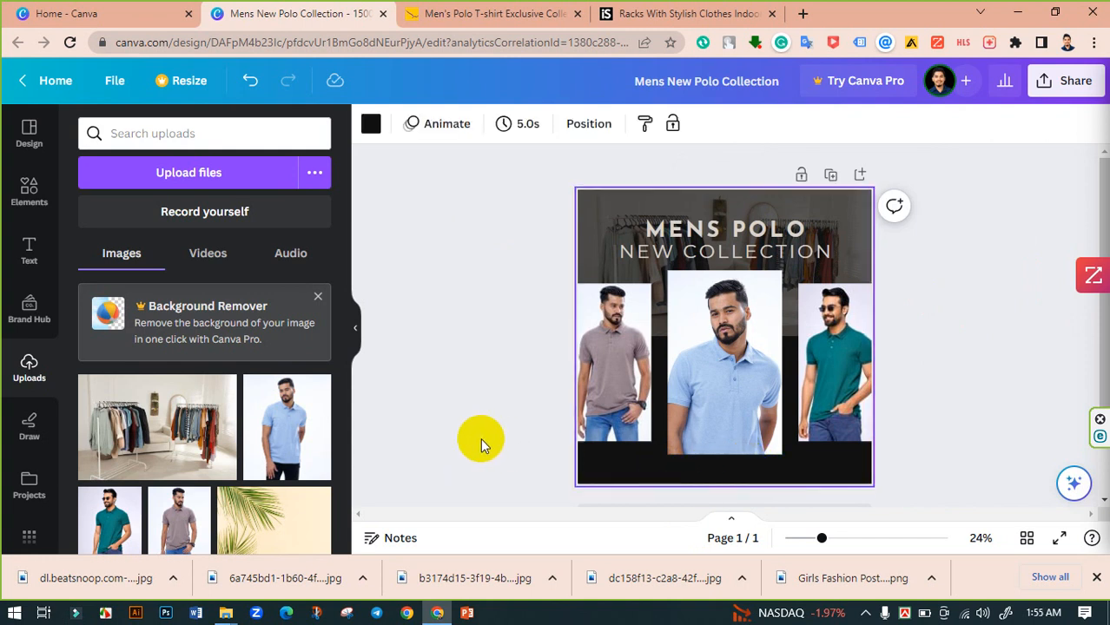
# - Search iStock for fashion black background images and open the abstract black wavy stripes photo
pyautogui.click(648, 13)
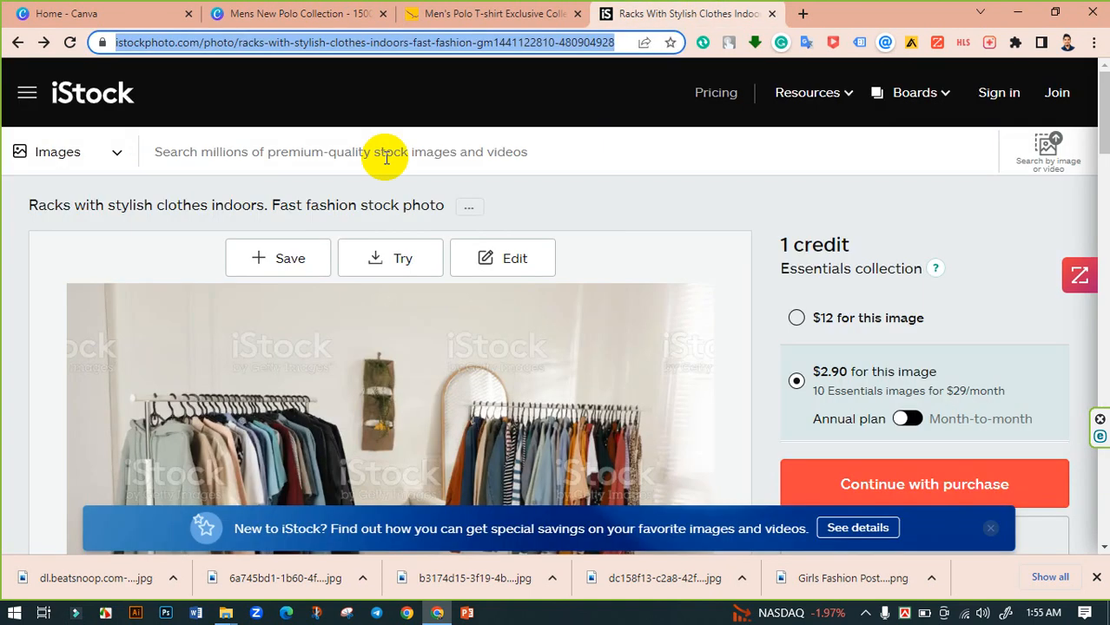
pyautogui.click(247, 167)
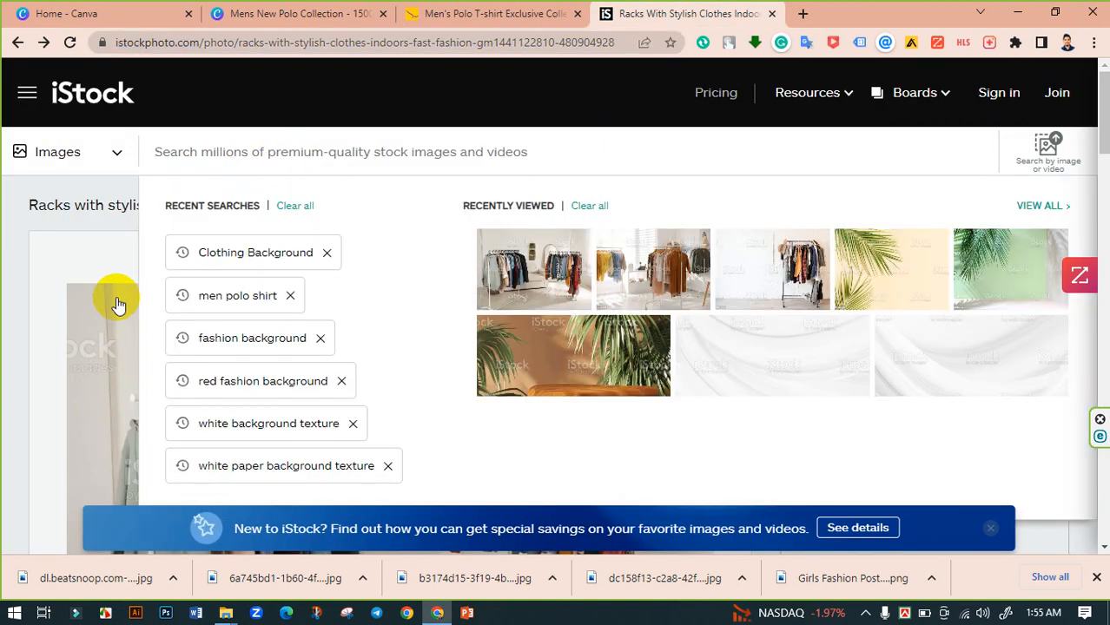
pyautogui.write('black')
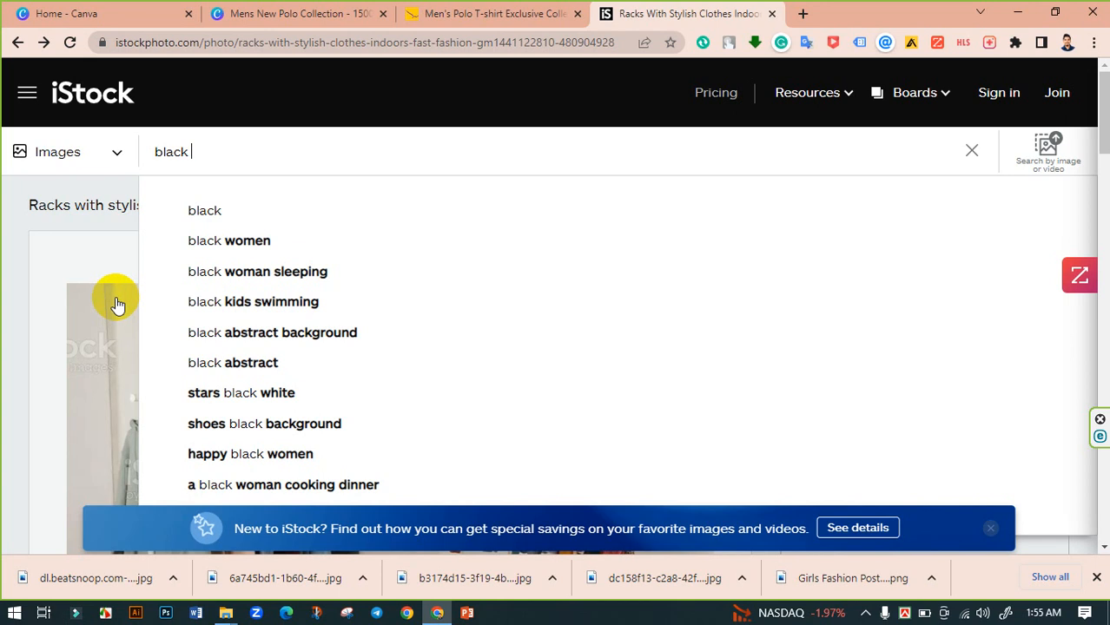
pyautogui.write(' fashion ')
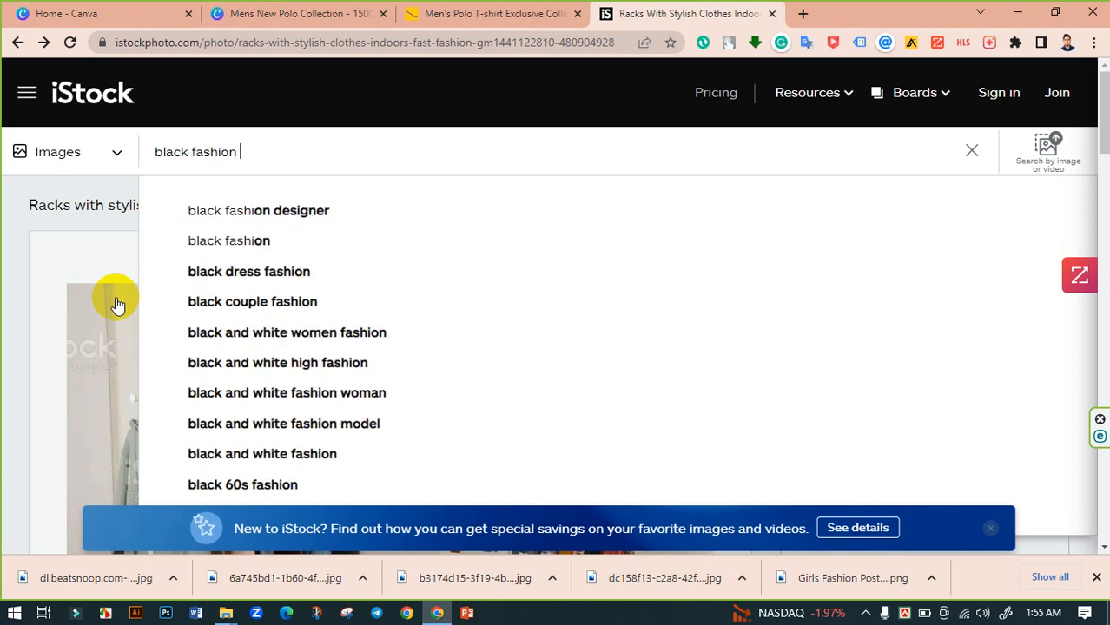
pyautogui.write('back')
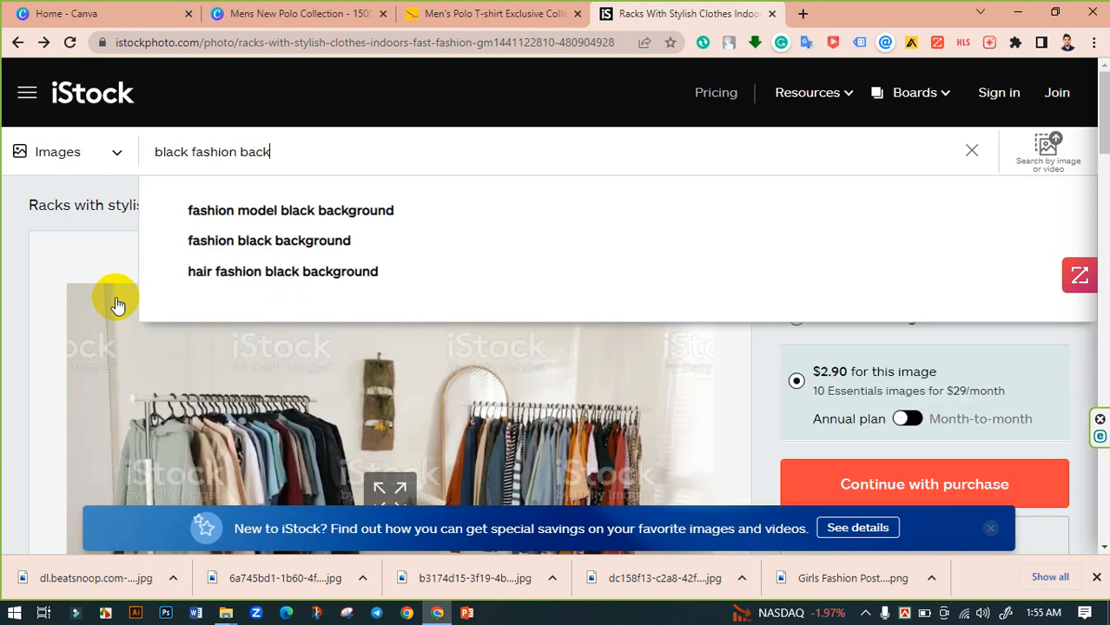
pyautogui.click(259, 243)
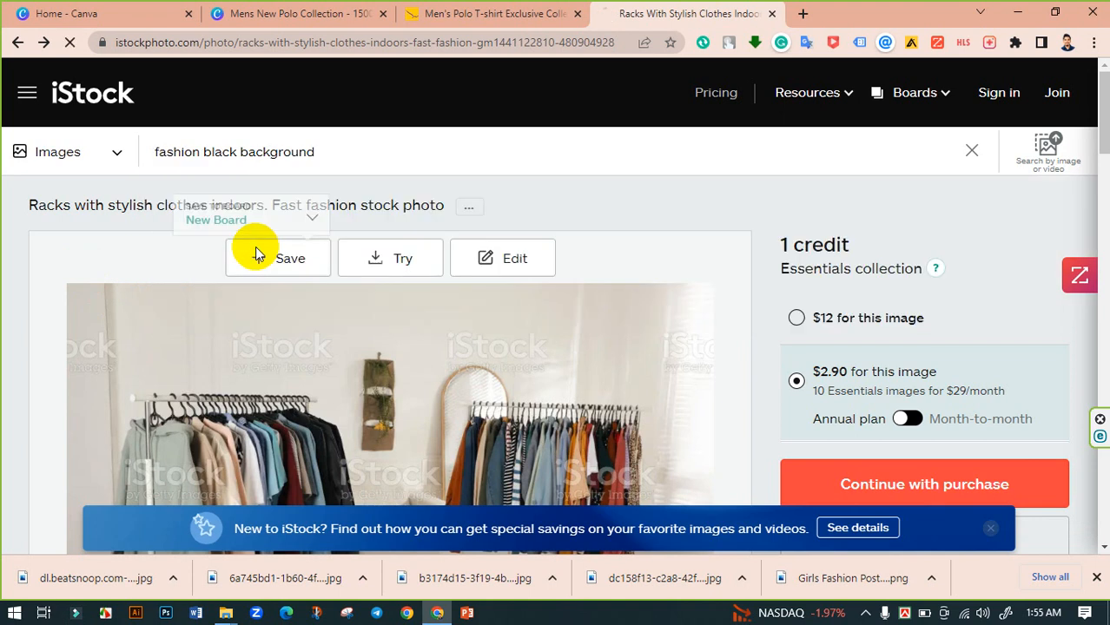
pyautogui.scroll(-5, 488, 272)
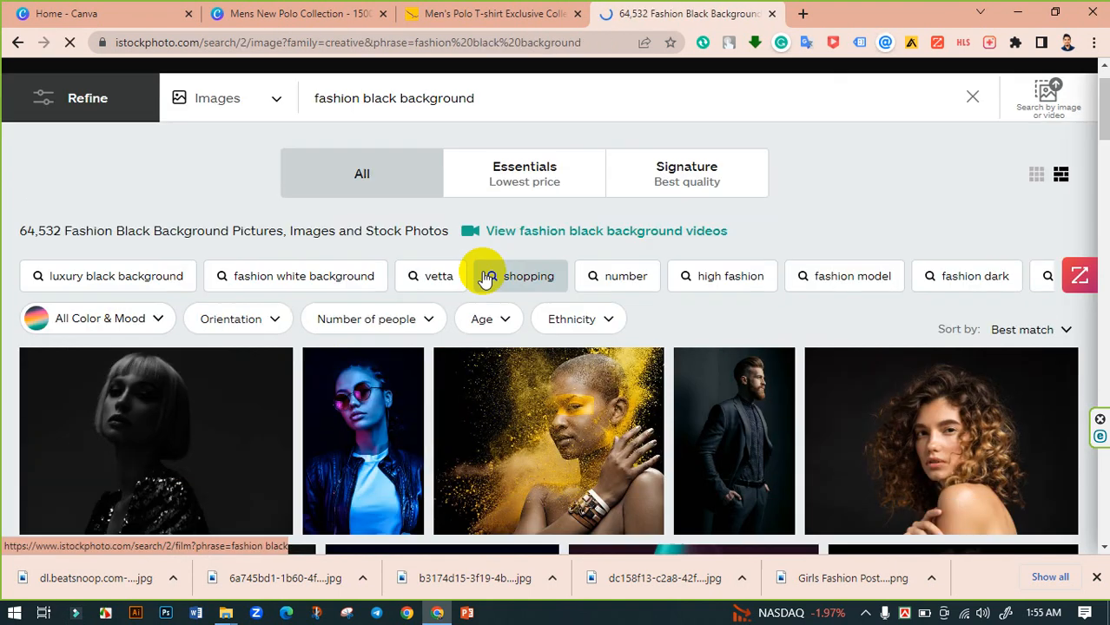
pyautogui.scroll(-1, 416, 294)
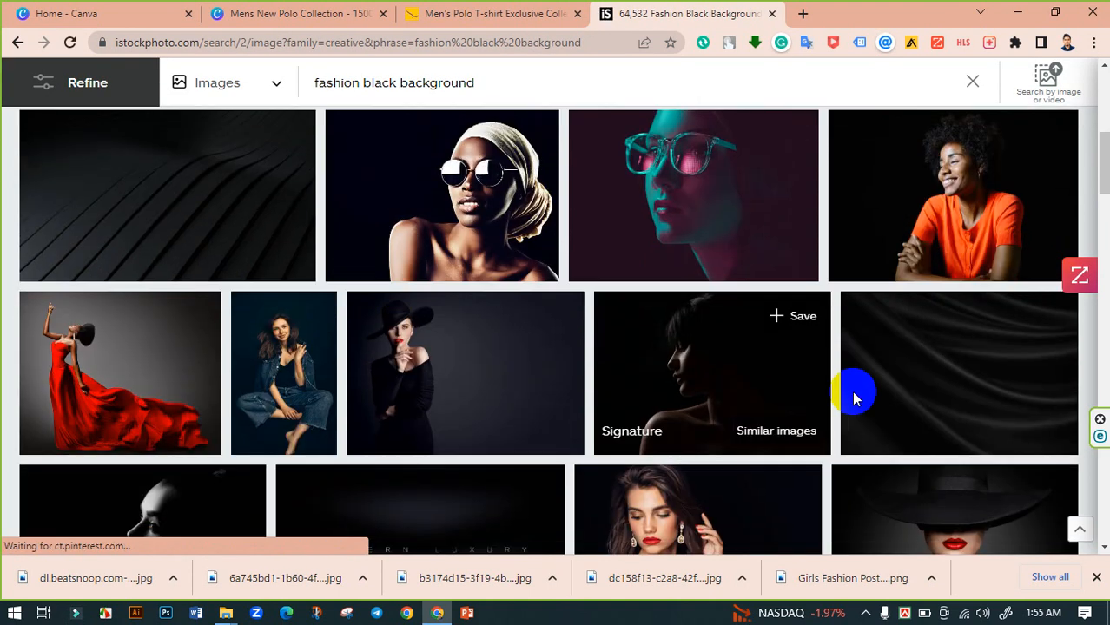
pyautogui.click(177, 196)
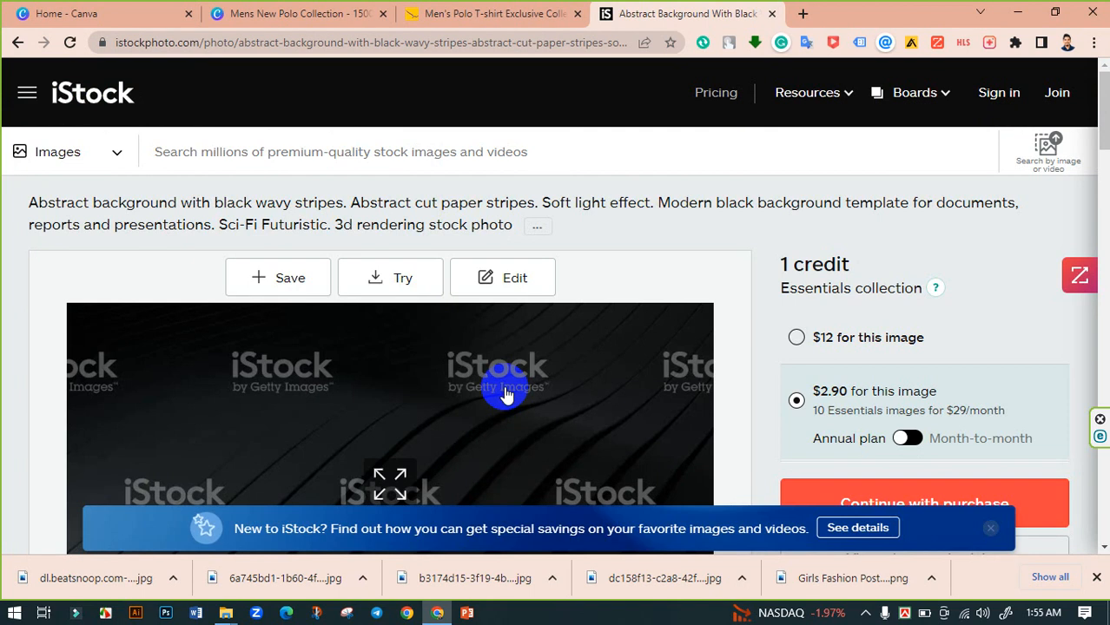
# - Copy the photo's page link and paste it into the iStockphoto Downloader in a new tab to download it
pyautogui.click(445, 42)
pyautogui.rightClick(443, 42)
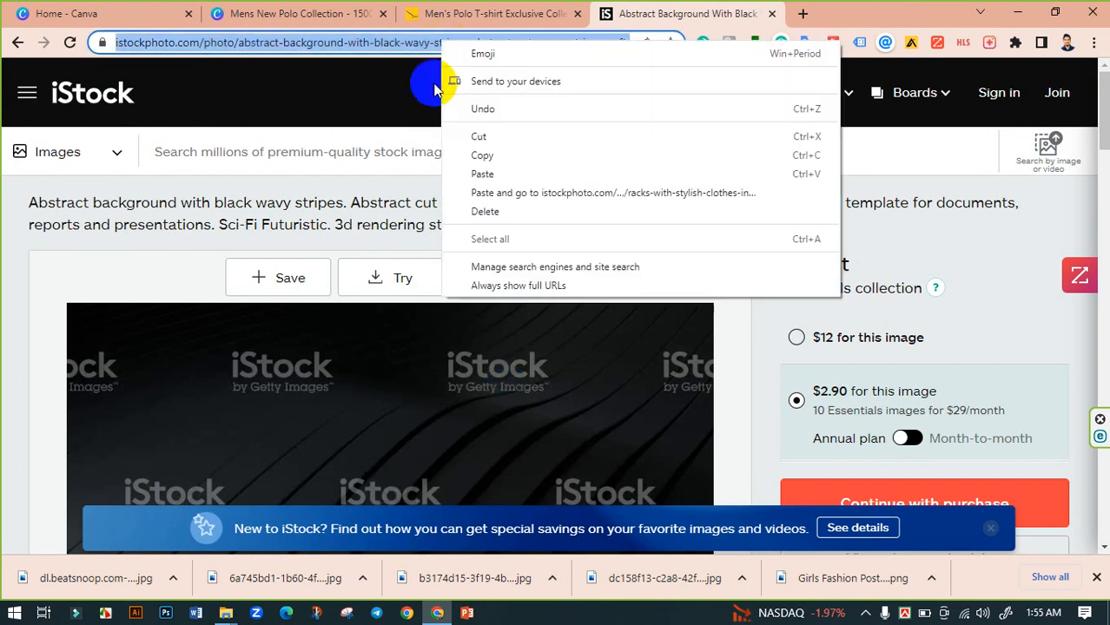
pyautogui.click(493, 154)
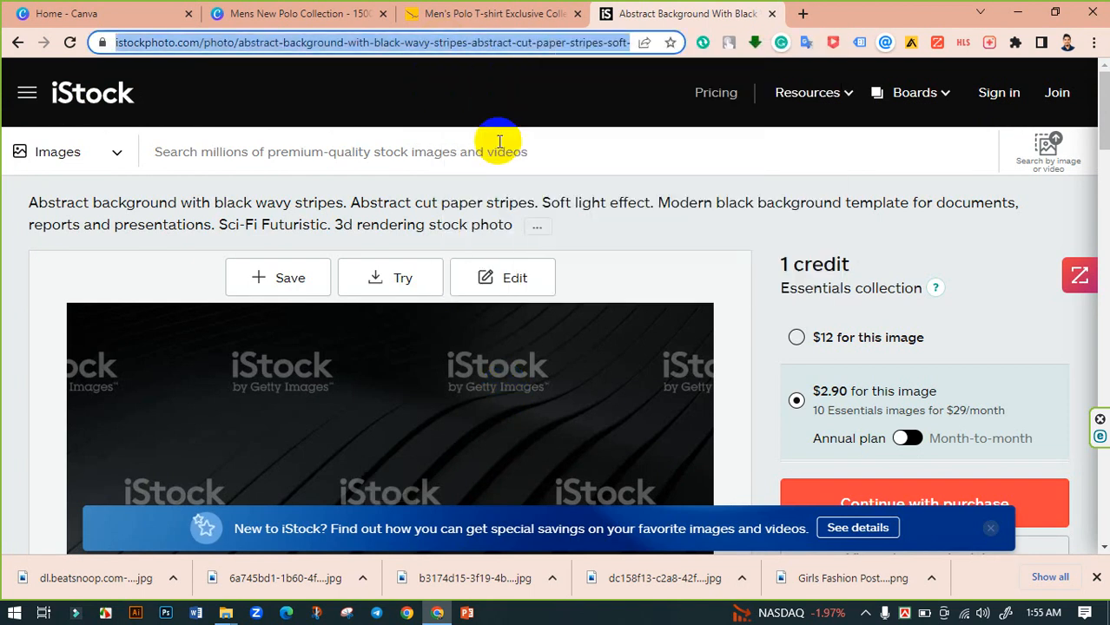
pyautogui.click(802, 11)
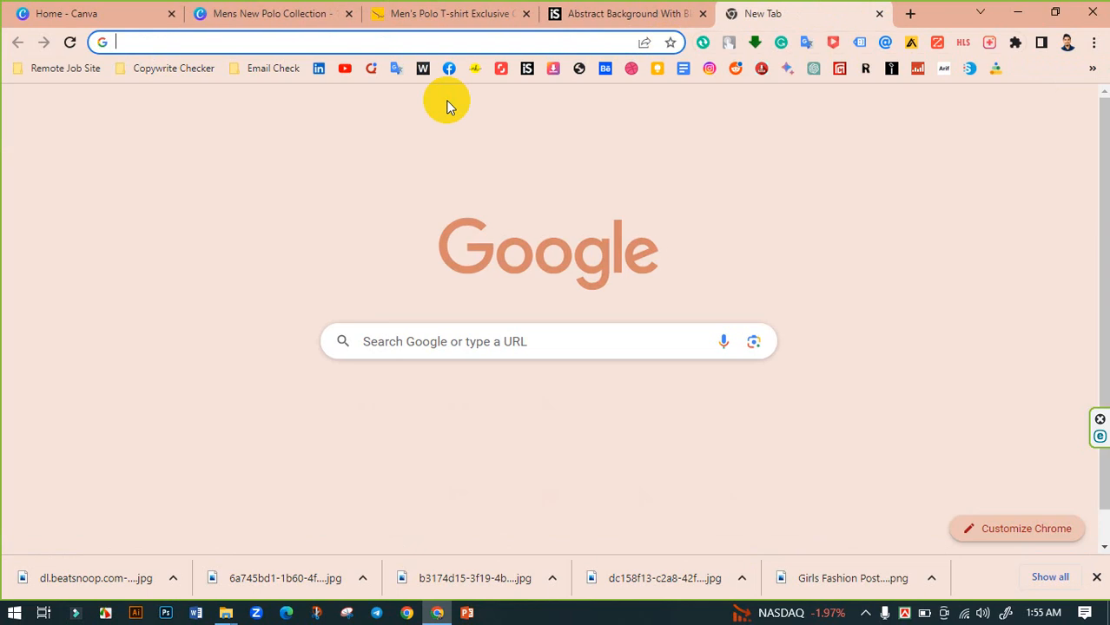
pyautogui.click(554, 71)
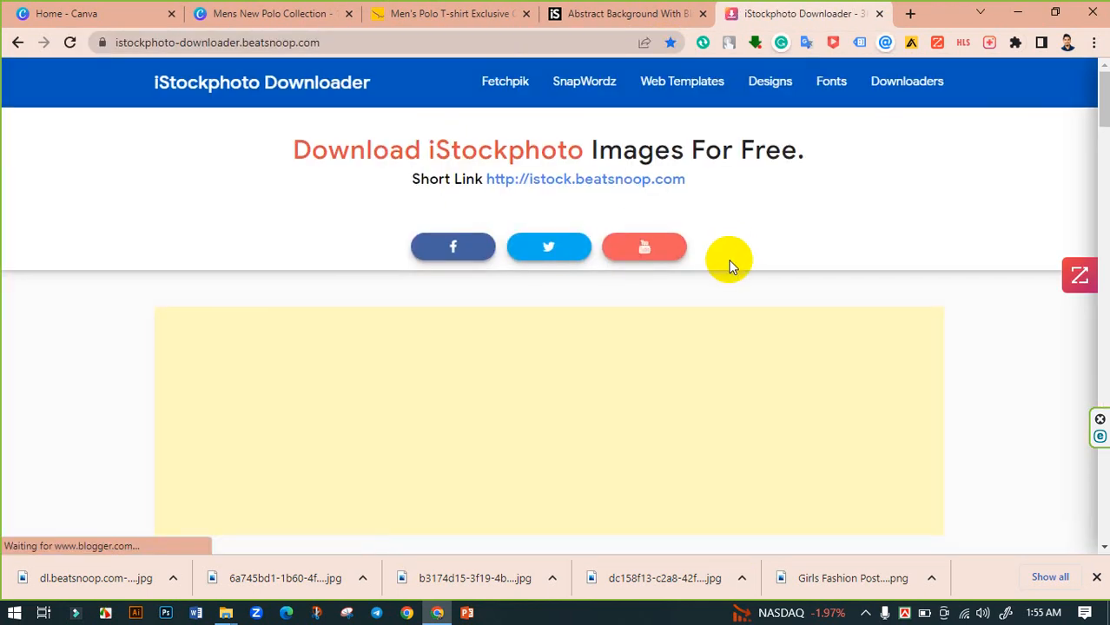
pyautogui.scroll(-5, 571, 315)
pyautogui.scroll(-2, 555, 322)
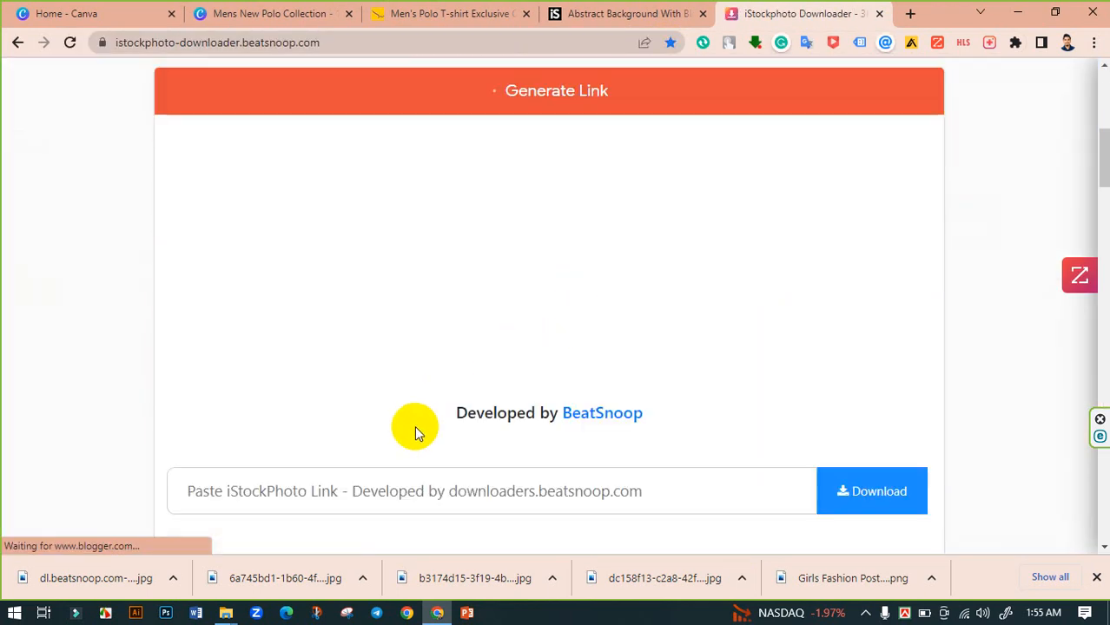
pyautogui.click(382, 489)
pyautogui.hotkey('ctrl', 'v')
pyautogui.click(877, 495)
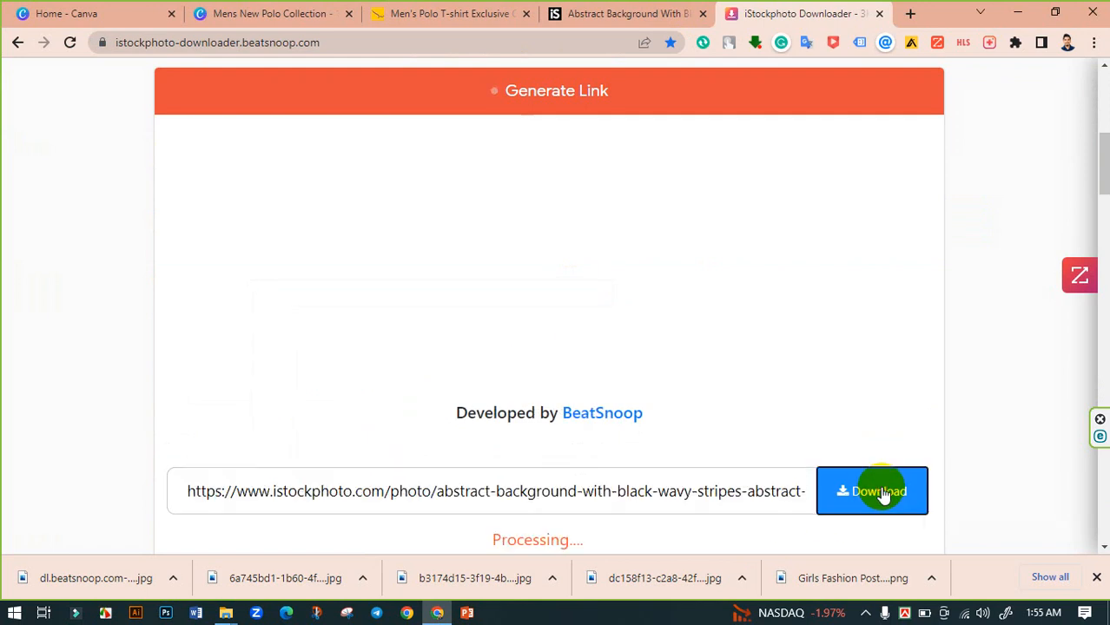
pyautogui.scroll(-4, 980, 392)
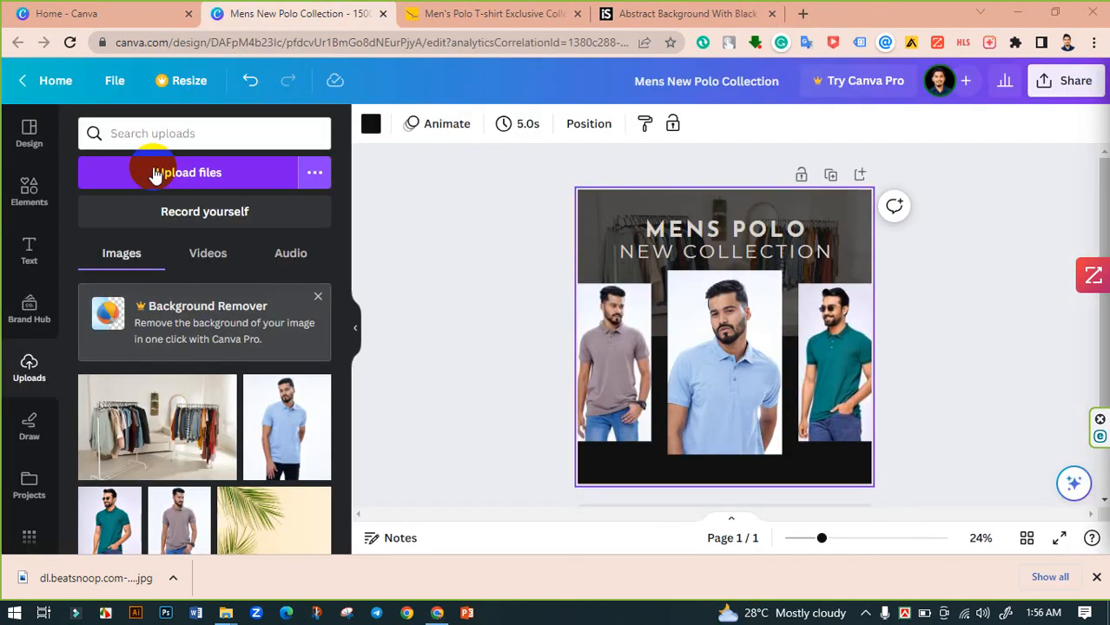
pyautogui.click(236, 173)
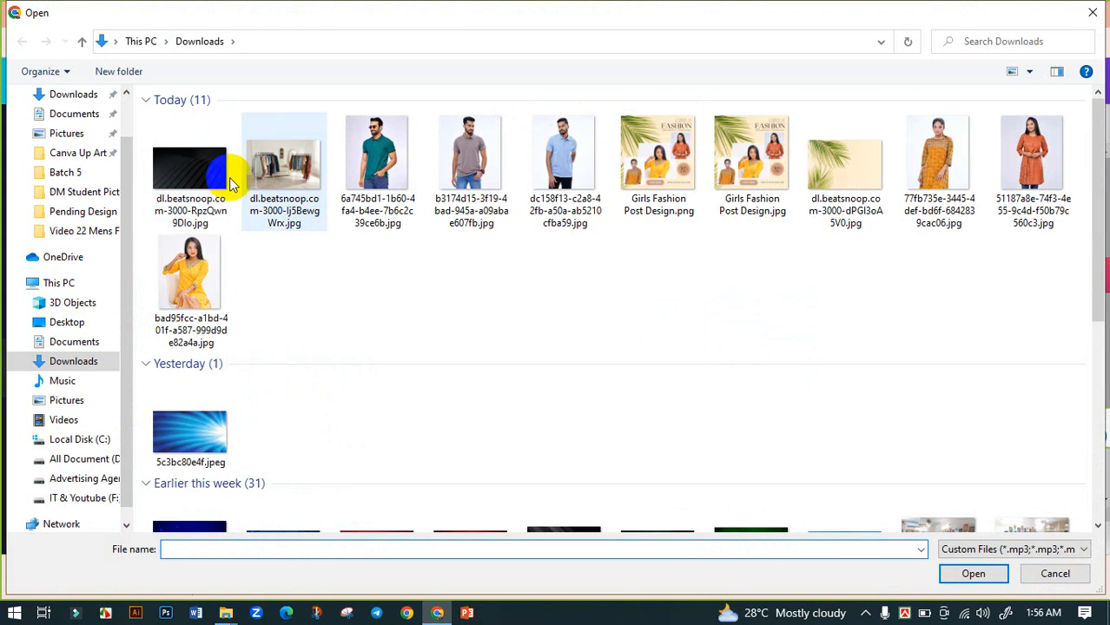
# - Upload the downloaded black stripes image and set it as the design's background
pyautogui.click(199, 173)
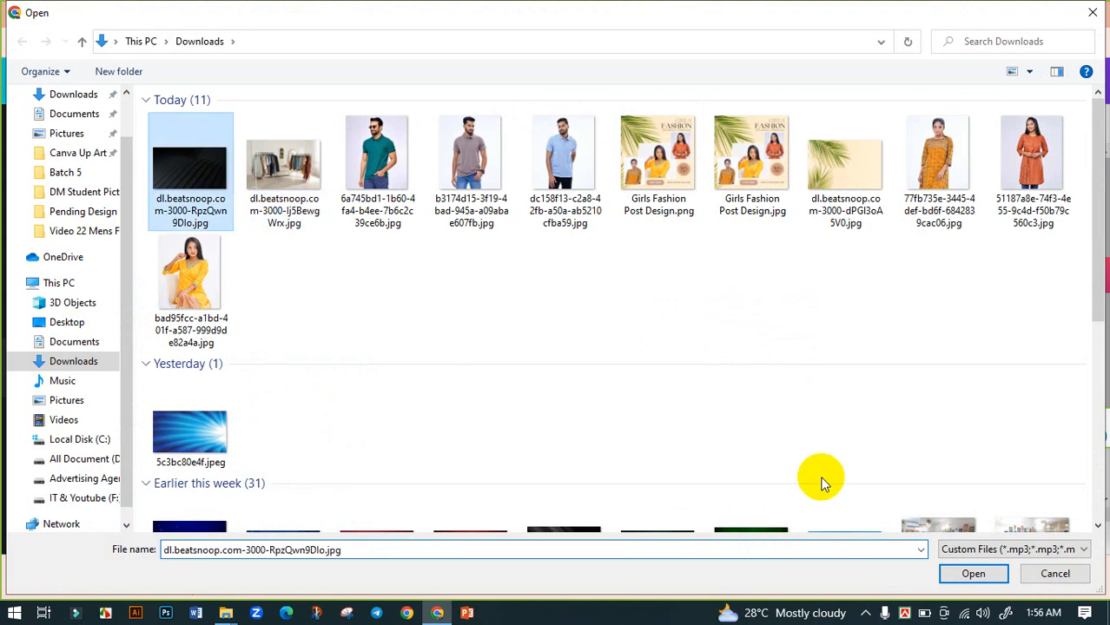
pyautogui.click(971, 574)
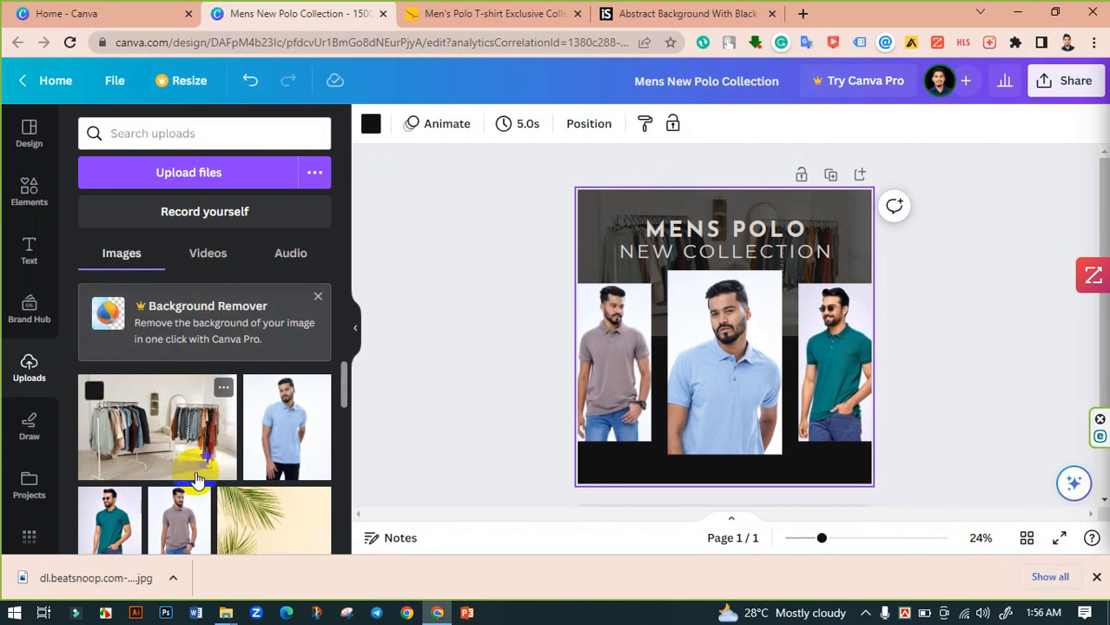
pyautogui.moveTo(119, 422); pyautogui.dragTo(588, 476)
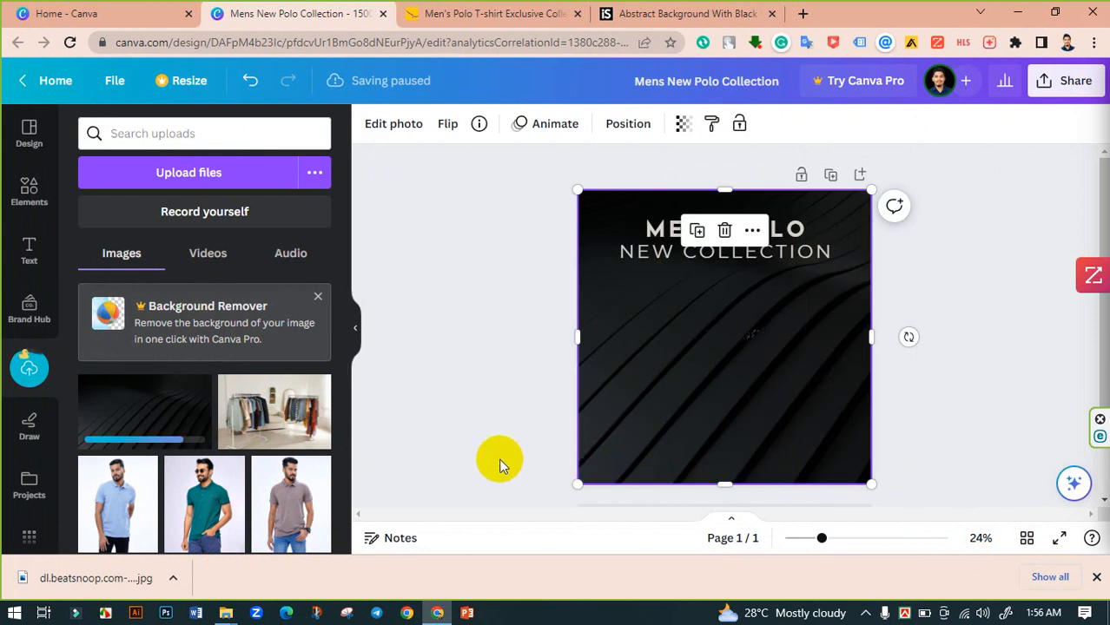
# - Adjust the background image's crop position so different stripes fill the page
pyautogui.click(622, 461)
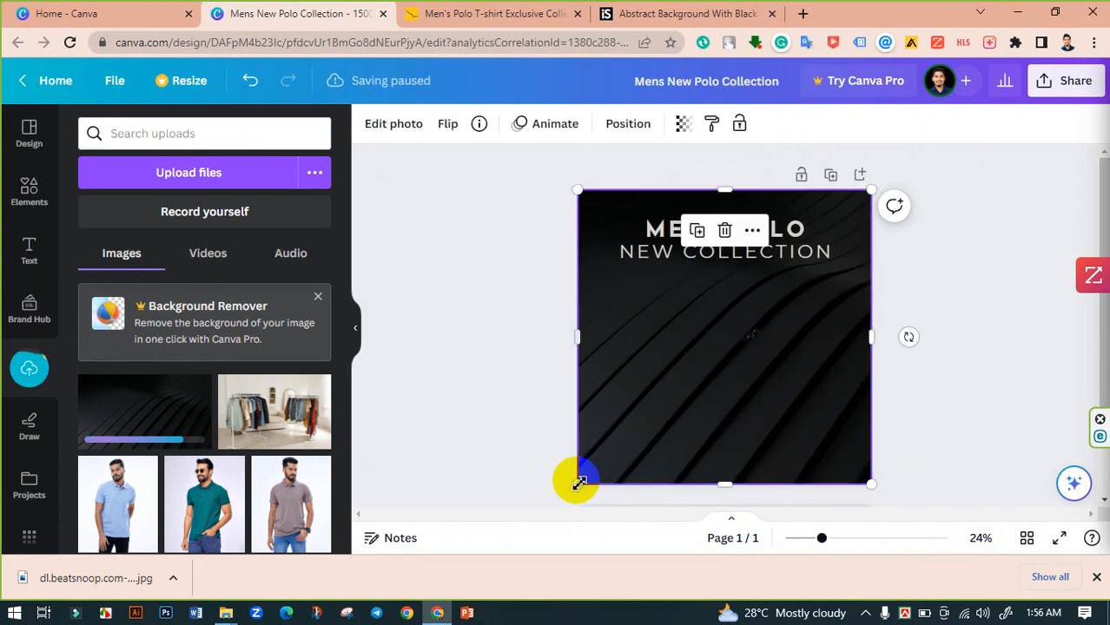
pyautogui.doubleClick(638, 466)
pyautogui.moveTo(682, 448); pyautogui.dragTo(719, 482)
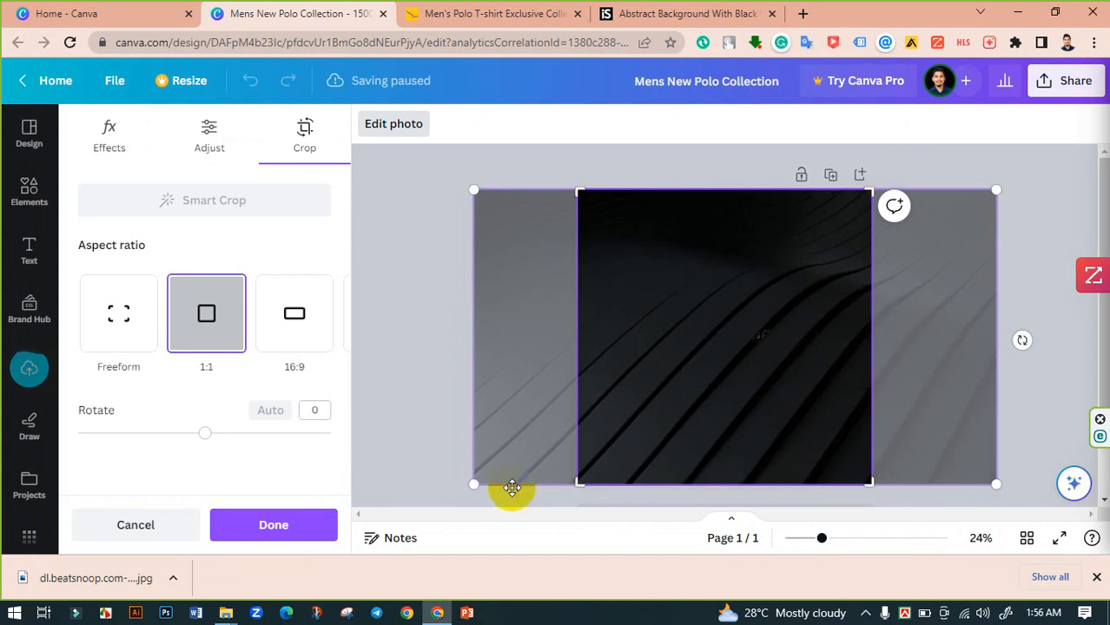
pyautogui.moveTo(472, 491); pyautogui.dragTo(328, 563)
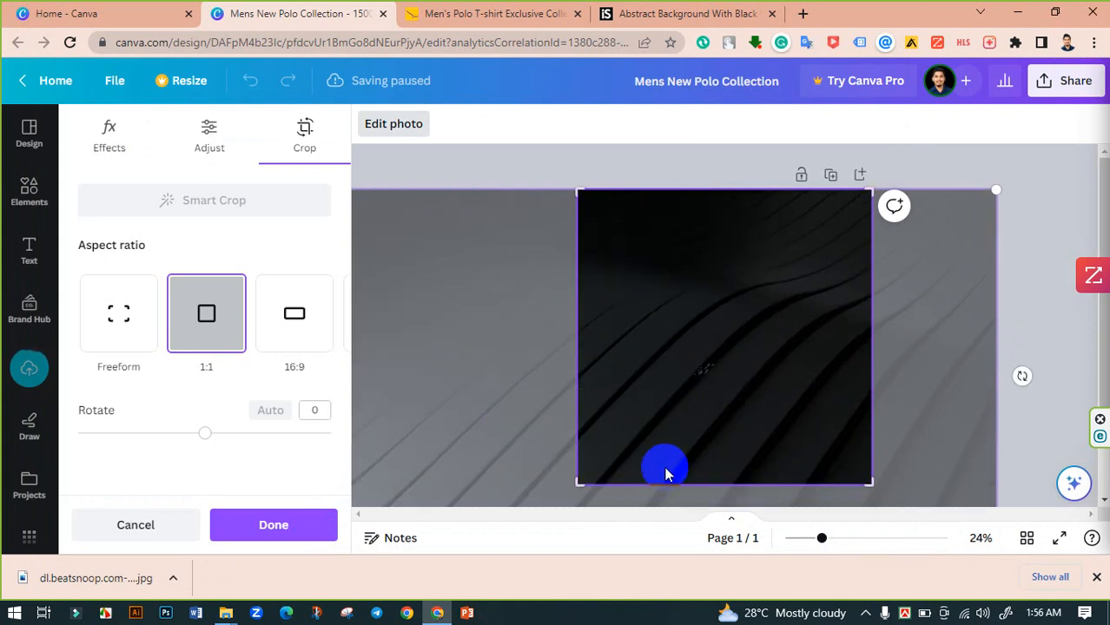
pyautogui.moveTo(718, 466); pyautogui.dragTo(932, 478)
pyautogui.click(503, 400)
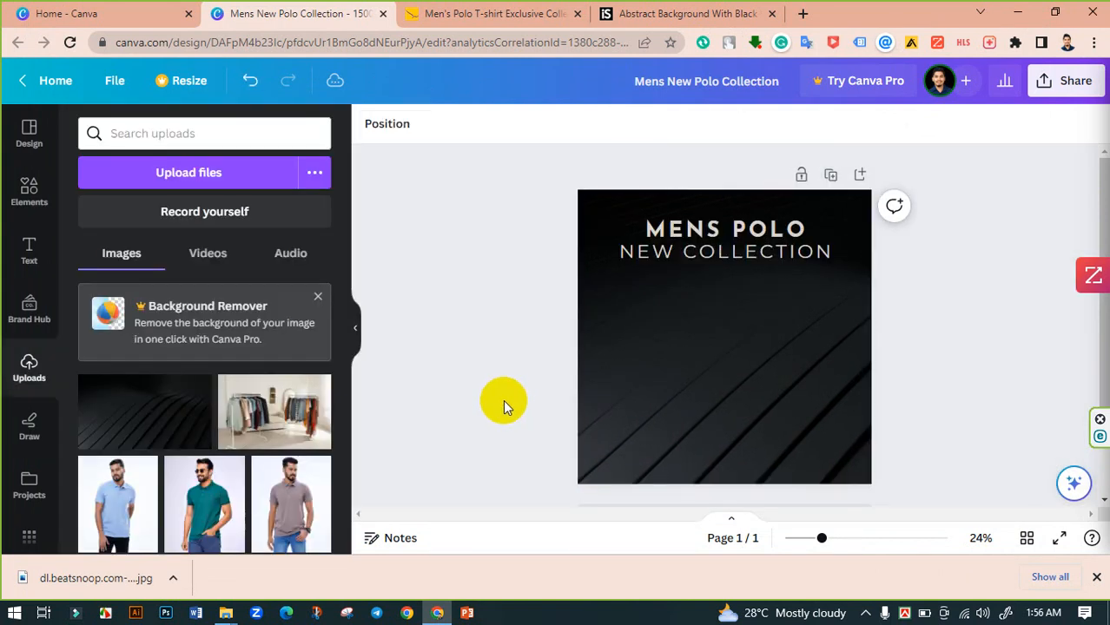
# - Apply the background image's new crop position and deselect it
pyautogui.click(681, 394)
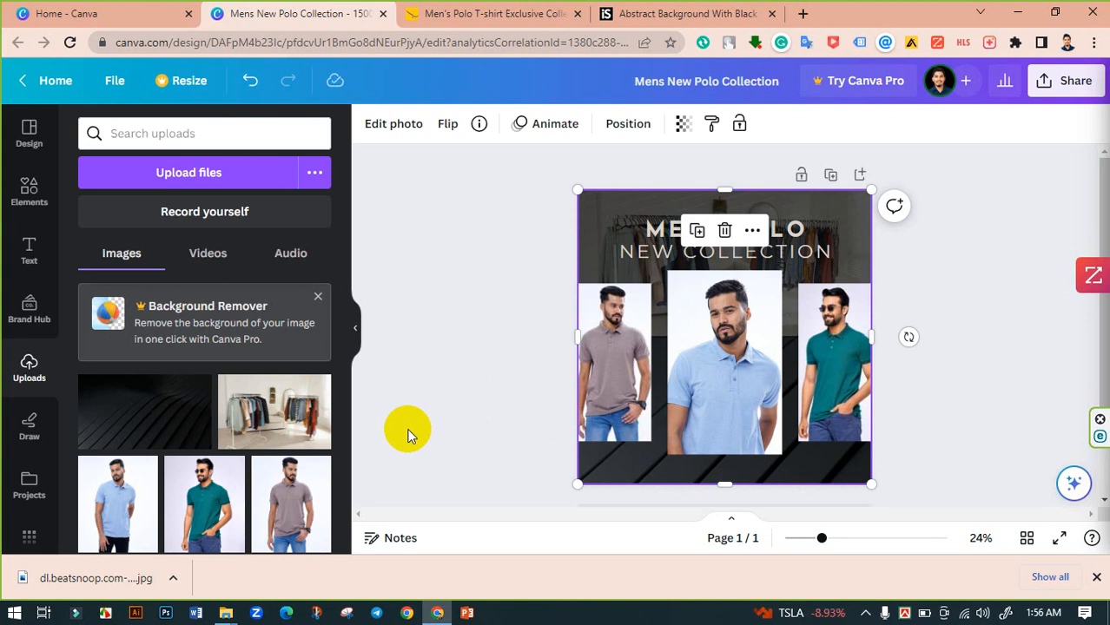
pyautogui.click(438, 365)
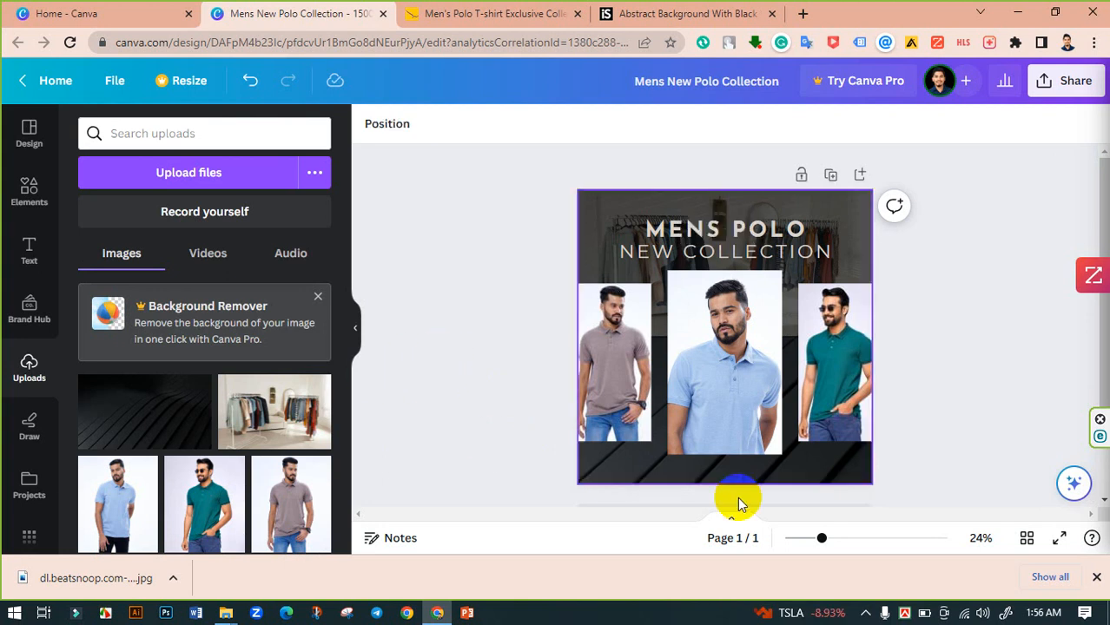
pyautogui.click(845, 539)
pyautogui.moveTo(845, 540); pyautogui.dragTo(835, 540)
pyautogui.scroll(-3, 805, 461)
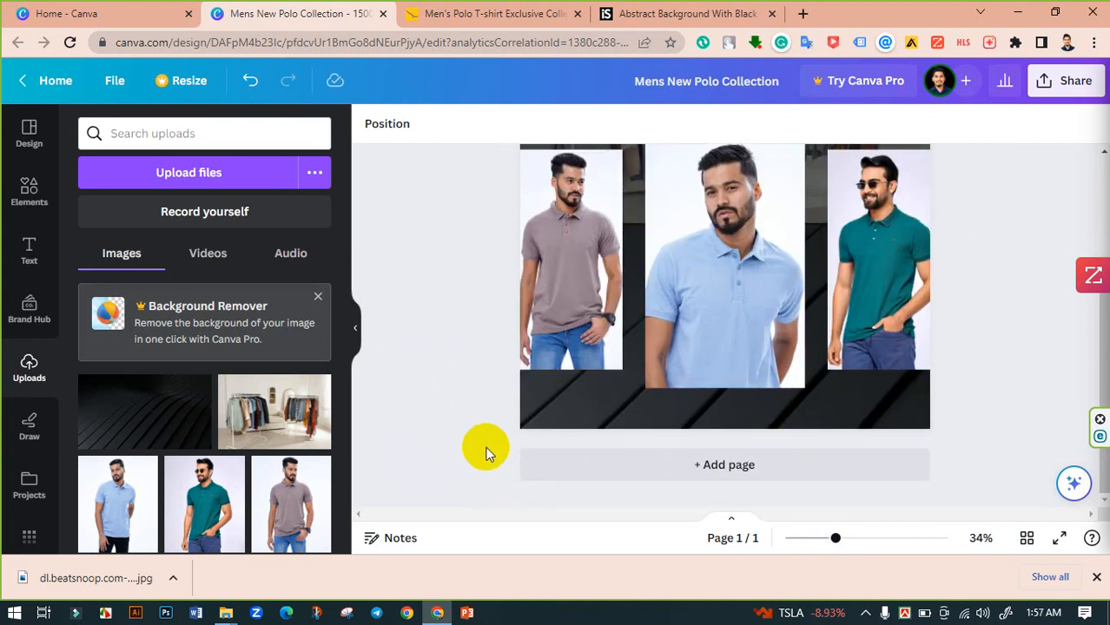
pyautogui.scroll(2, 486, 447)
# - Add a rounded square shape from Lines & Shapes onto the page over the photos
pyautogui.click(29, 193)
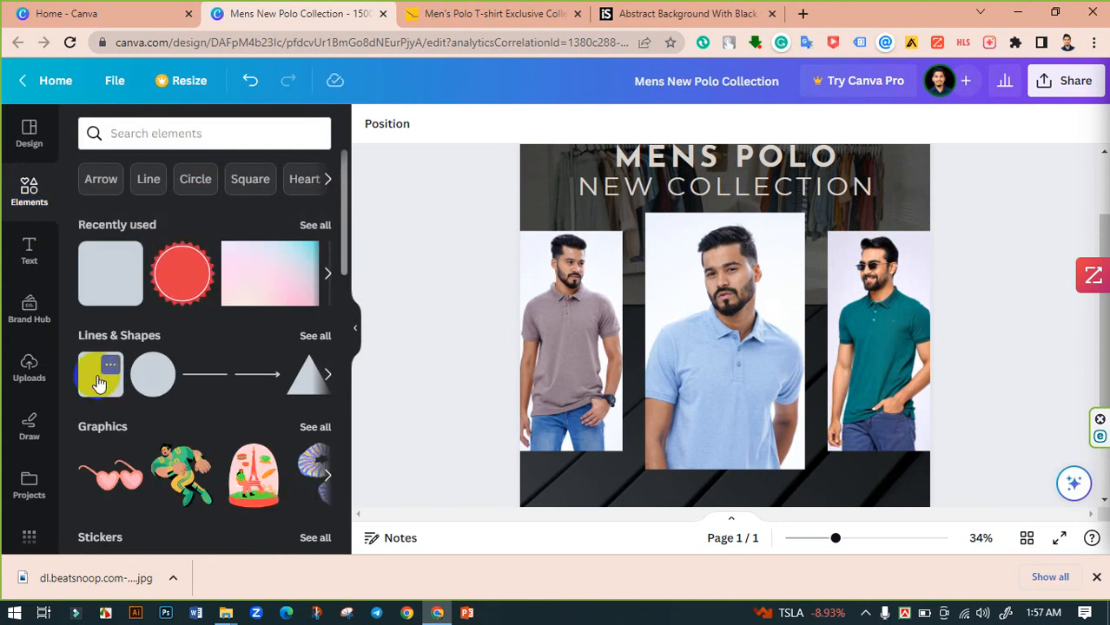
pyautogui.click(313, 332)
pyautogui.scroll(-5, 203, 317)
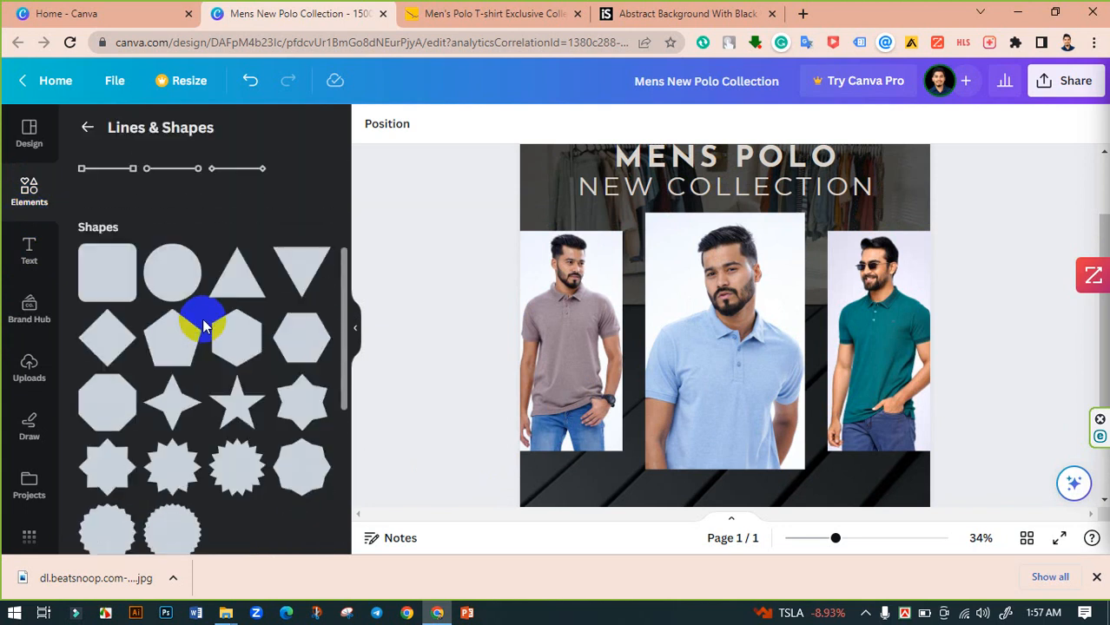
pyautogui.scroll(-3, 247, 329)
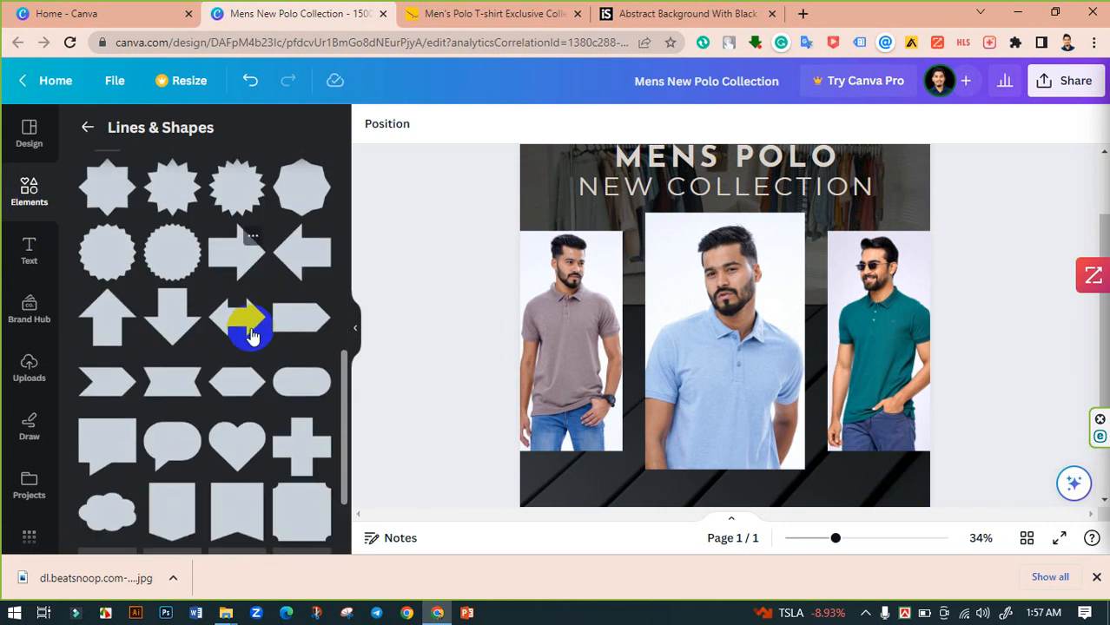
pyautogui.scroll(3, 205, 330)
pyautogui.scroll(1, 107, 265)
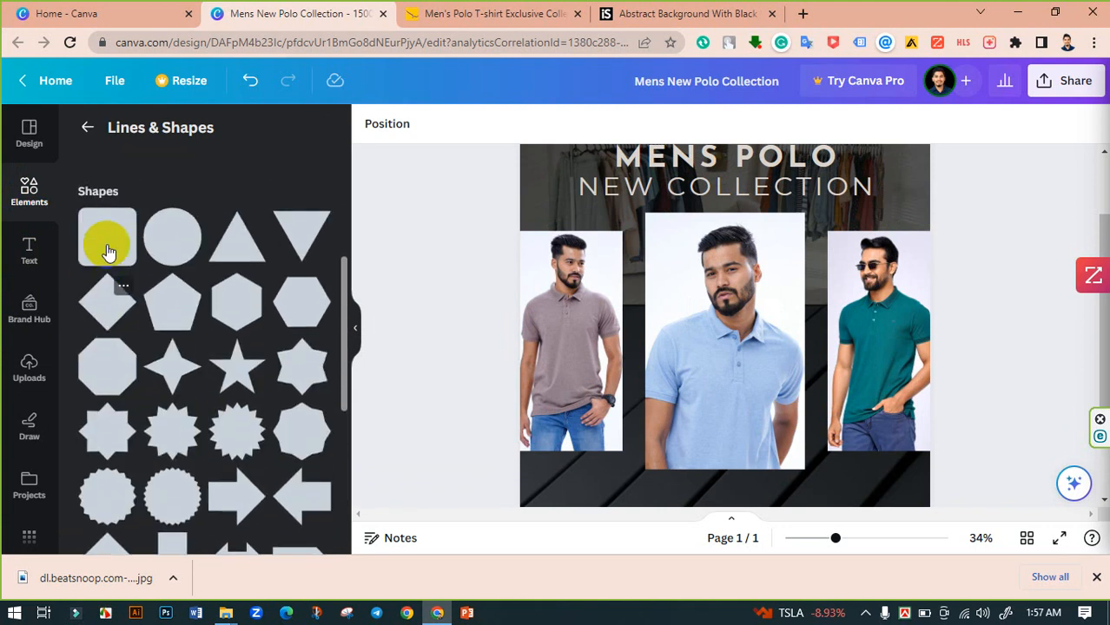
pyautogui.moveTo(105, 233); pyautogui.dragTo(617, 348)
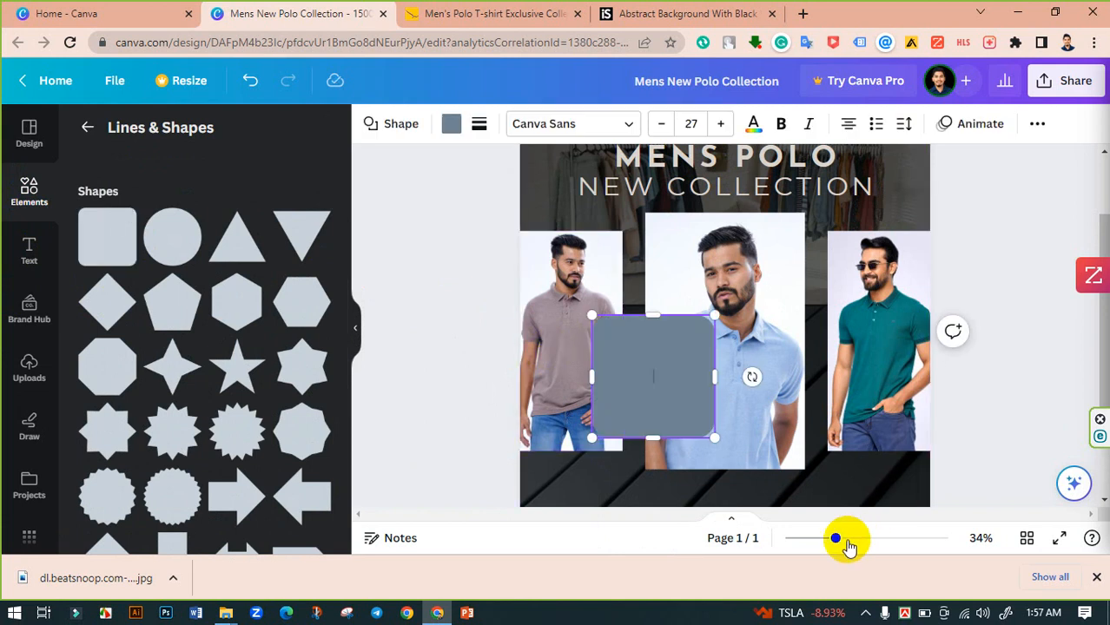
# - Fill the rounded square with the dark #111010 document colour
pyautogui.moveTo(835, 539)
pyautogui.mouseDown()
pyautogui.moveTo(852, 538)
pyautogui.moveTo(831, 542)
pyautogui.mouseUp()
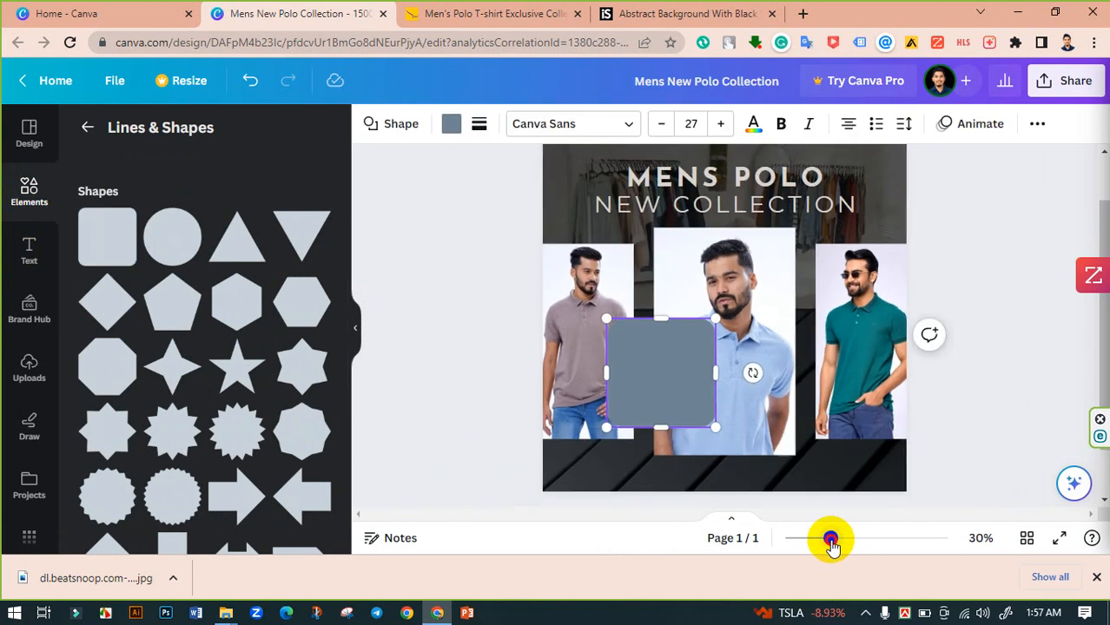
pyautogui.click(451, 124)
pyautogui.click(225, 220)
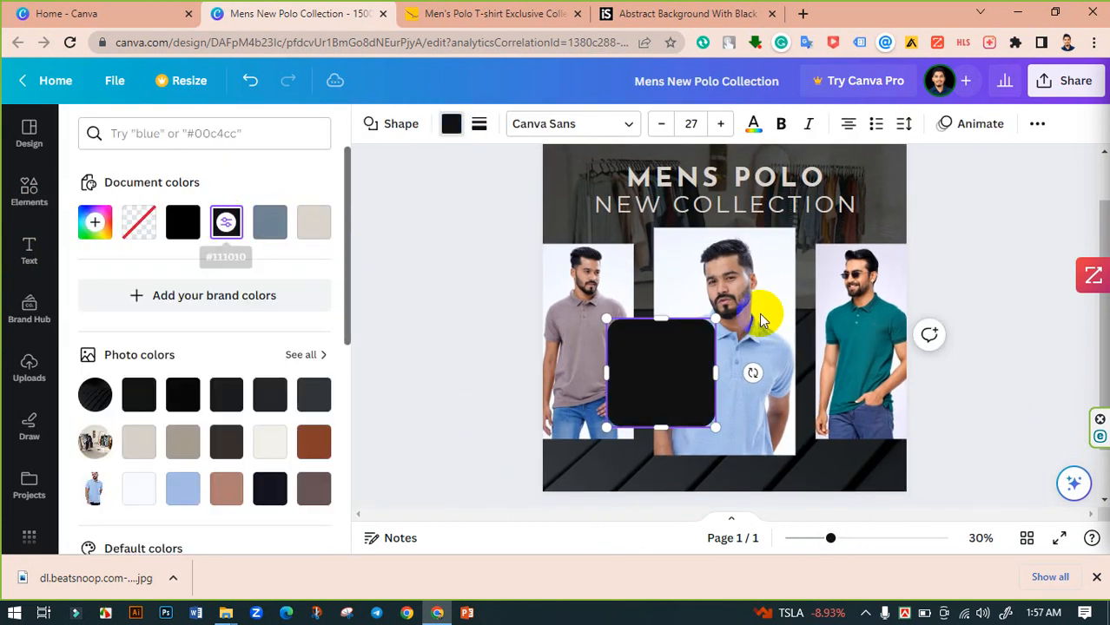
# - Stretch the shape beyond the page edges so it covers everything from below the heading to the bottom
pyautogui.moveTo(721, 323); pyautogui.dragTo(1001, 211)
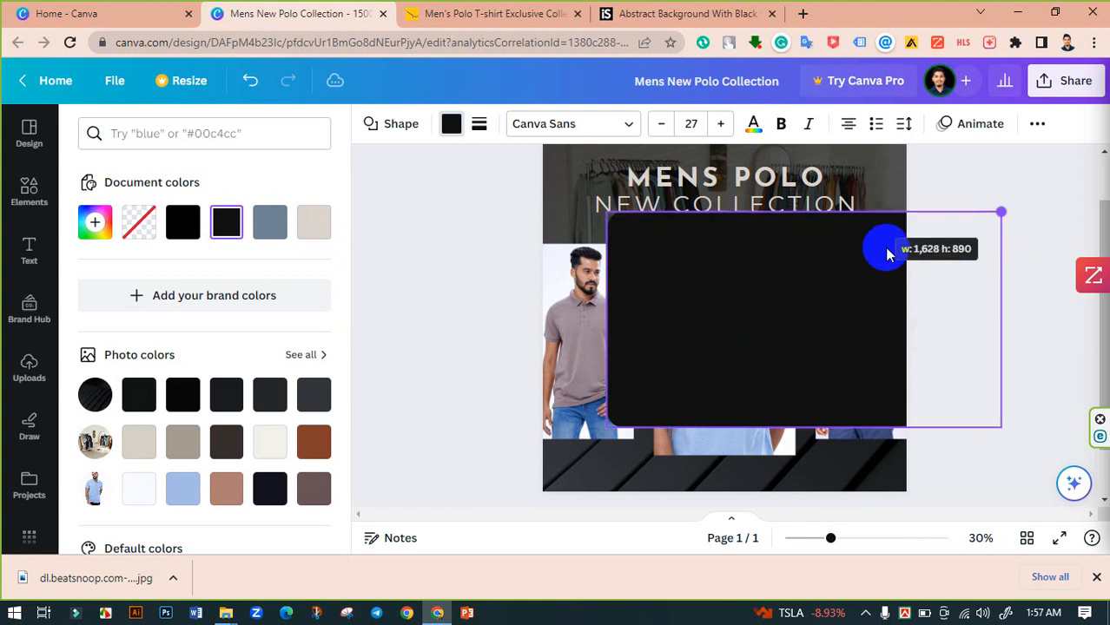
pyautogui.moveTo(605, 219); pyautogui.dragTo(505, 191)
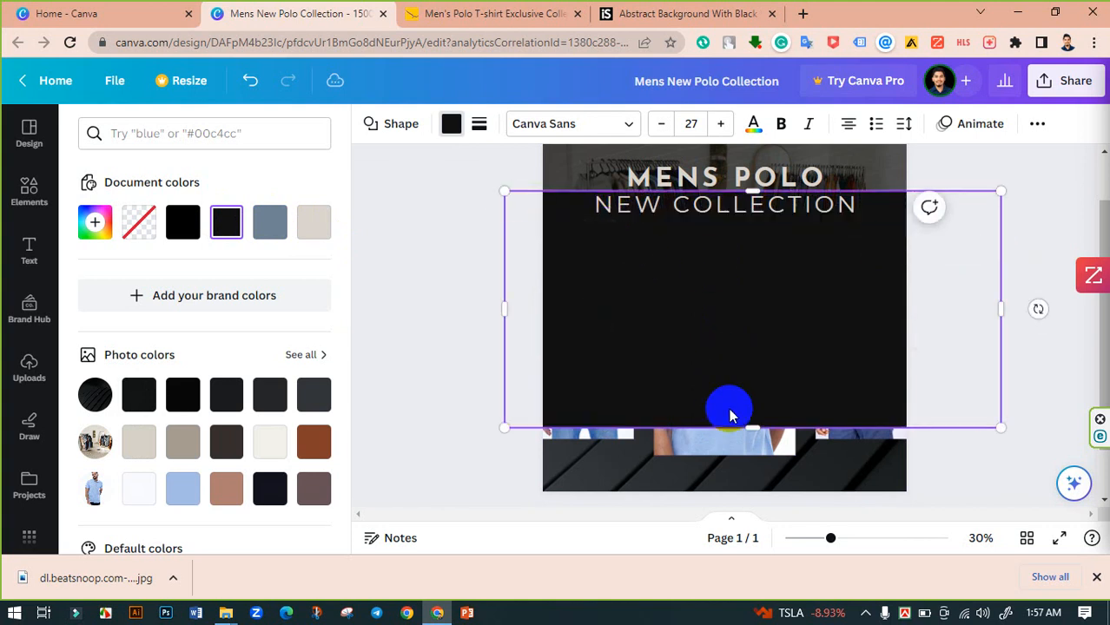
pyautogui.moveTo(753, 430); pyautogui.dragTo(758, 523)
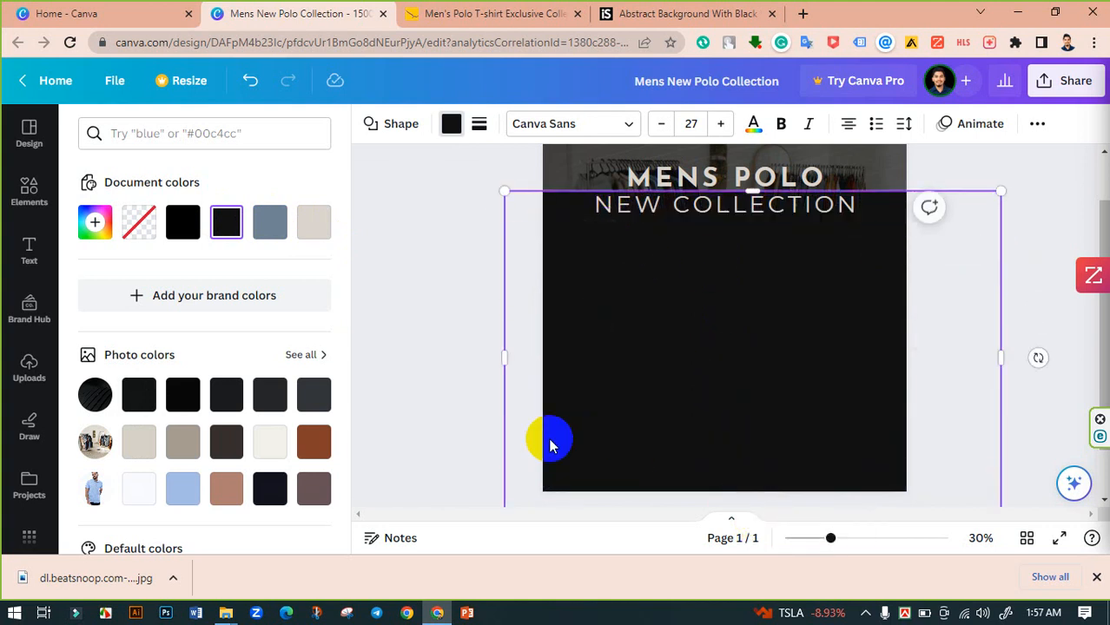
pyautogui.scroll(-2, 513, 424)
pyautogui.scroll(2, 503, 421)
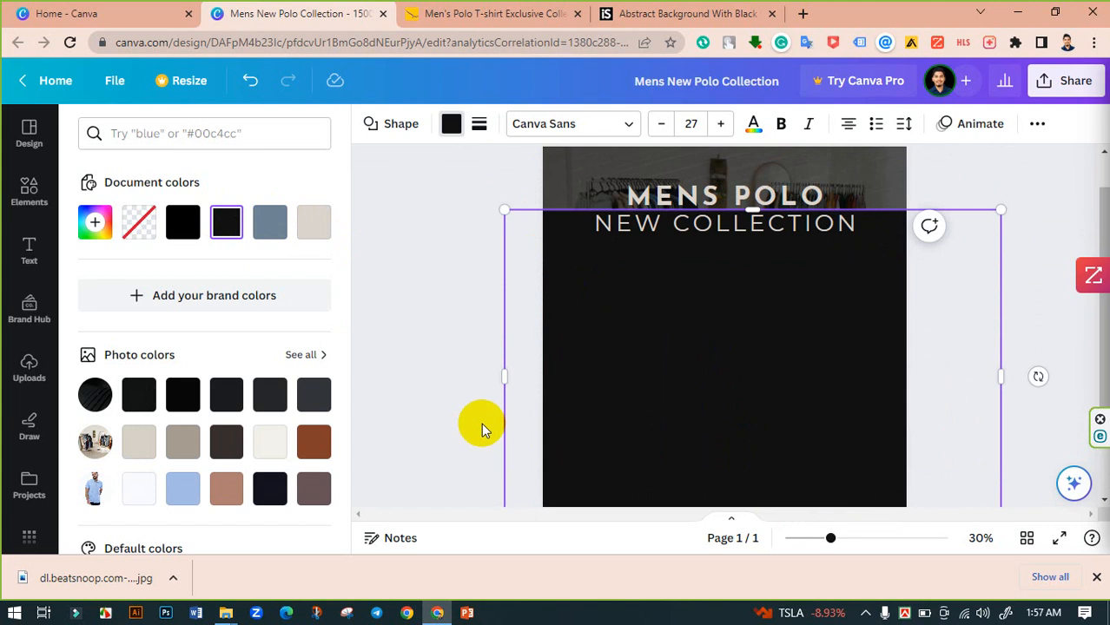
# - Send the black shape backward three levels so it sits behind the polo photos
pyautogui.hotkey('ctrl', '[')
pyautogui.hotkey('ctrl', '[')
pyautogui.hotkey('ctrl', '[')
pyautogui.hotkey('ctrl', '[')
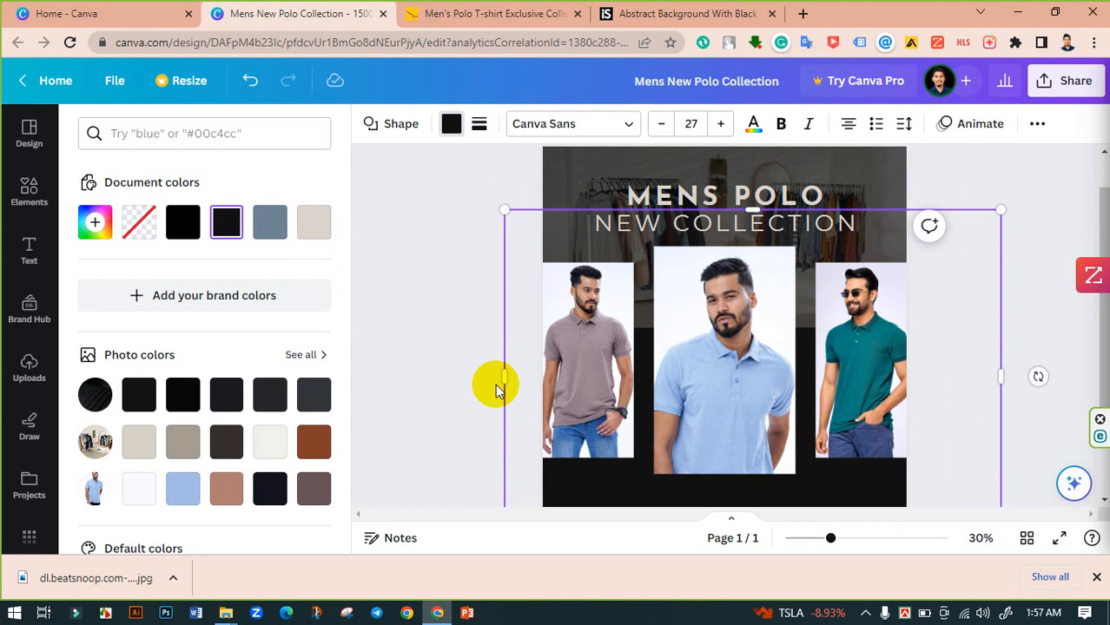
# - Set the black shape's transparency to 64
pyautogui.scroll(-2, 495, 385)
pyautogui.click(636, 392)
pyautogui.scroll(2, 647, 423)
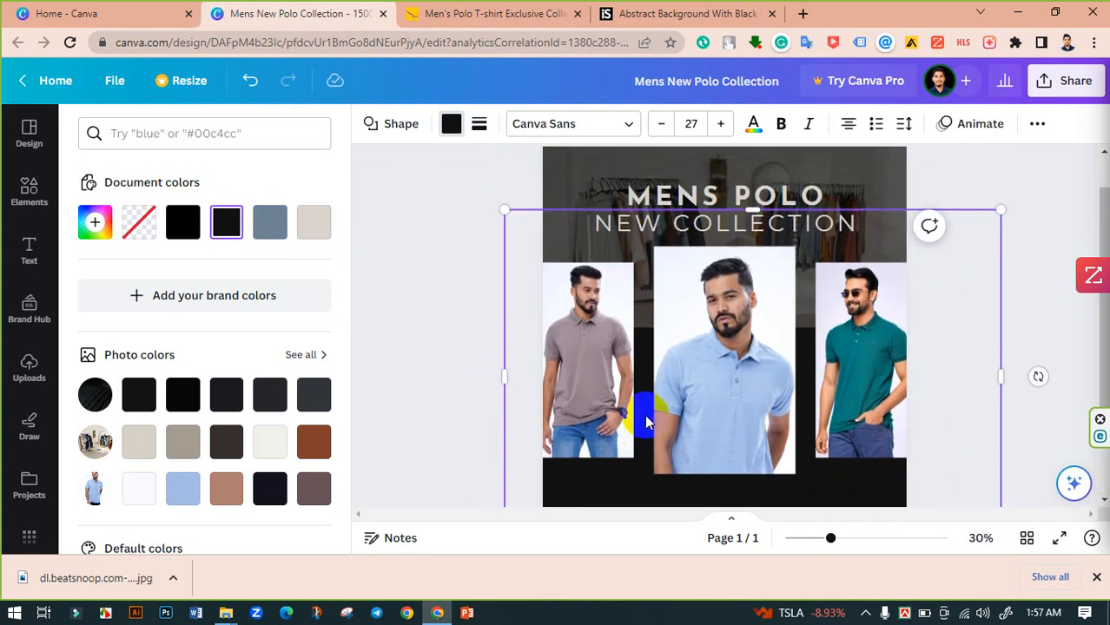
pyautogui.click(1036, 126)
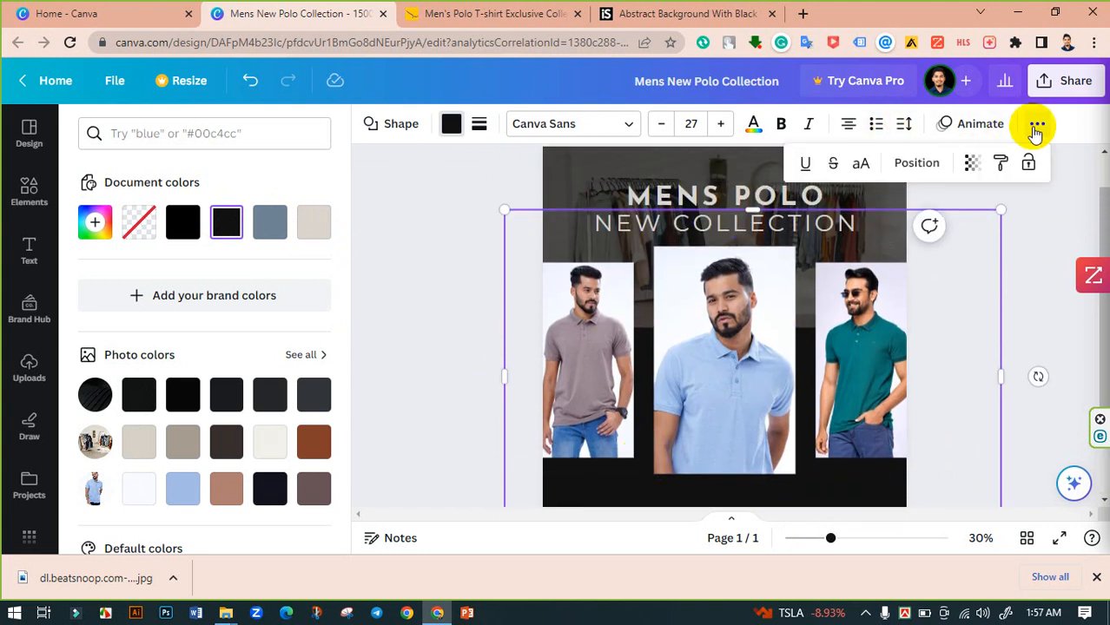
pyautogui.click(973, 163)
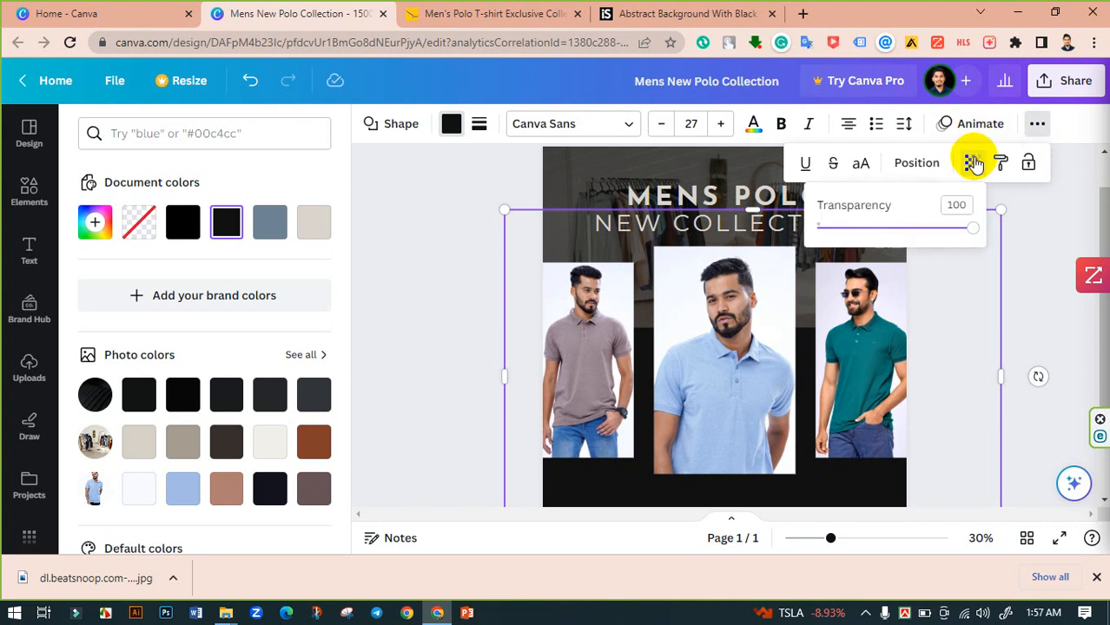
pyautogui.moveTo(952, 237); pyautogui.dragTo(919, 245)
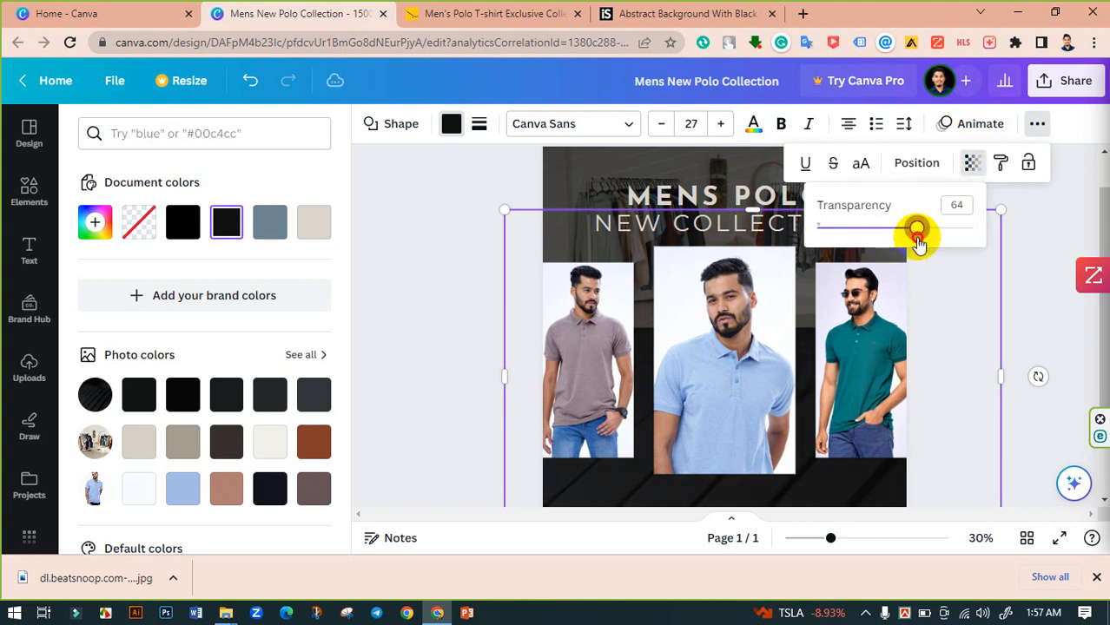
pyautogui.click(1027, 225)
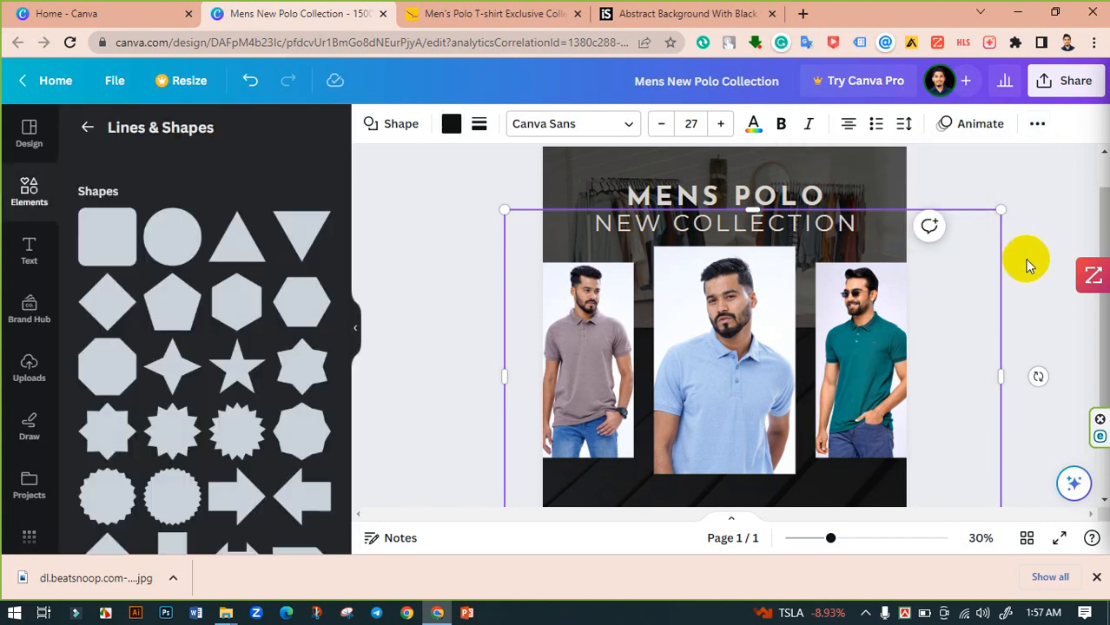
# - Review the whole design with the semi-transparent overlay
pyautogui.click(1027, 261)
pyautogui.scroll(-2, 503, 272)
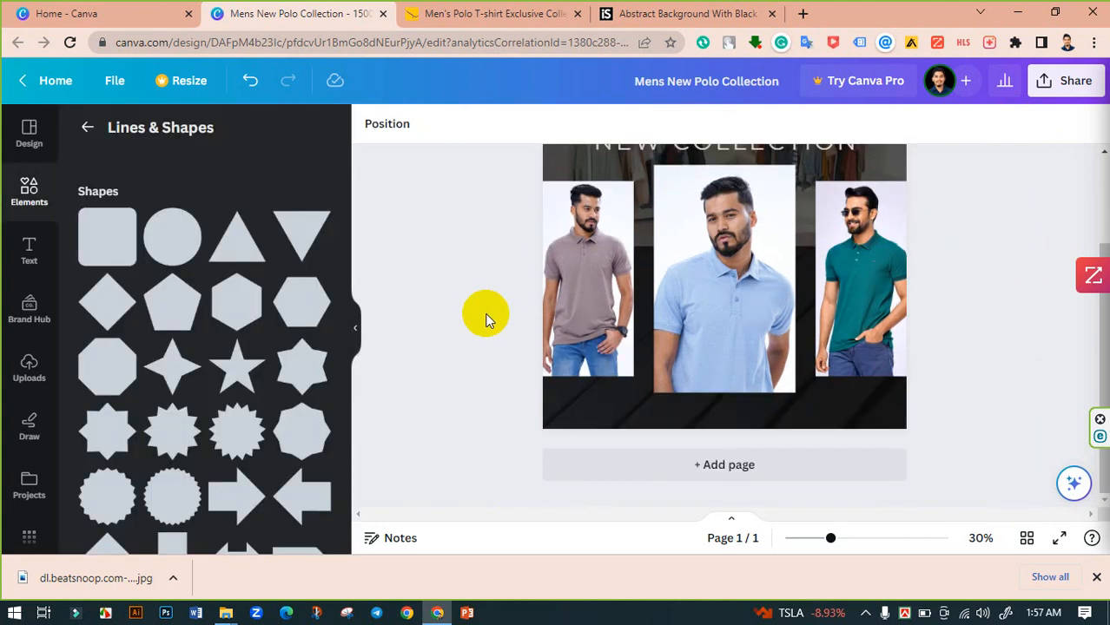
pyautogui.scroll(2, 763, 445)
pyautogui.scroll(1, 764, 446)
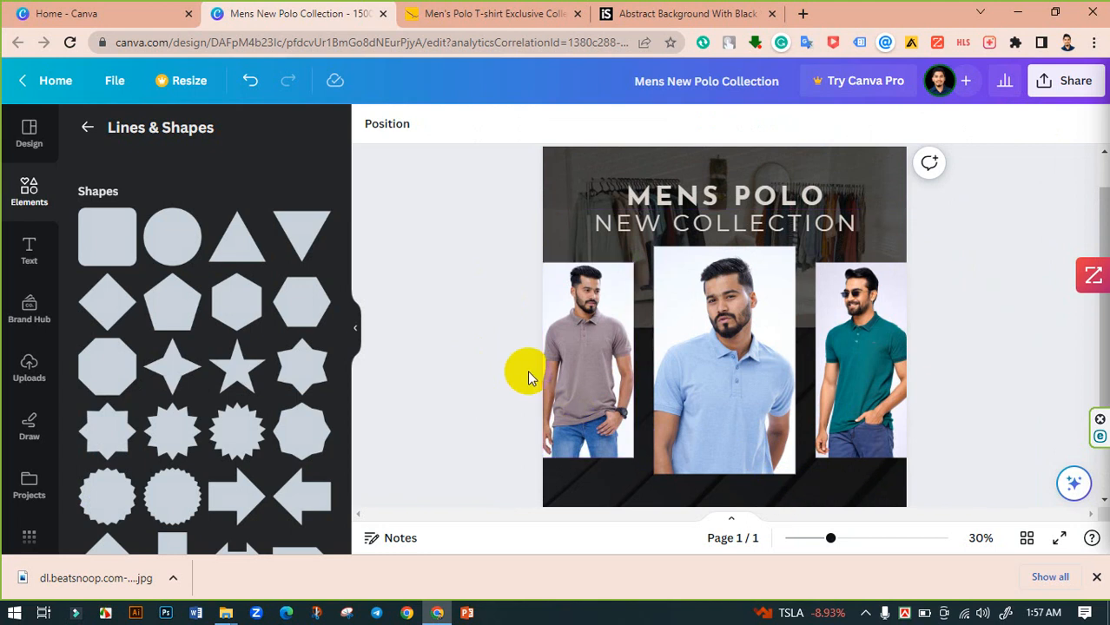
pyautogui.scroll(-2, 476, 368)
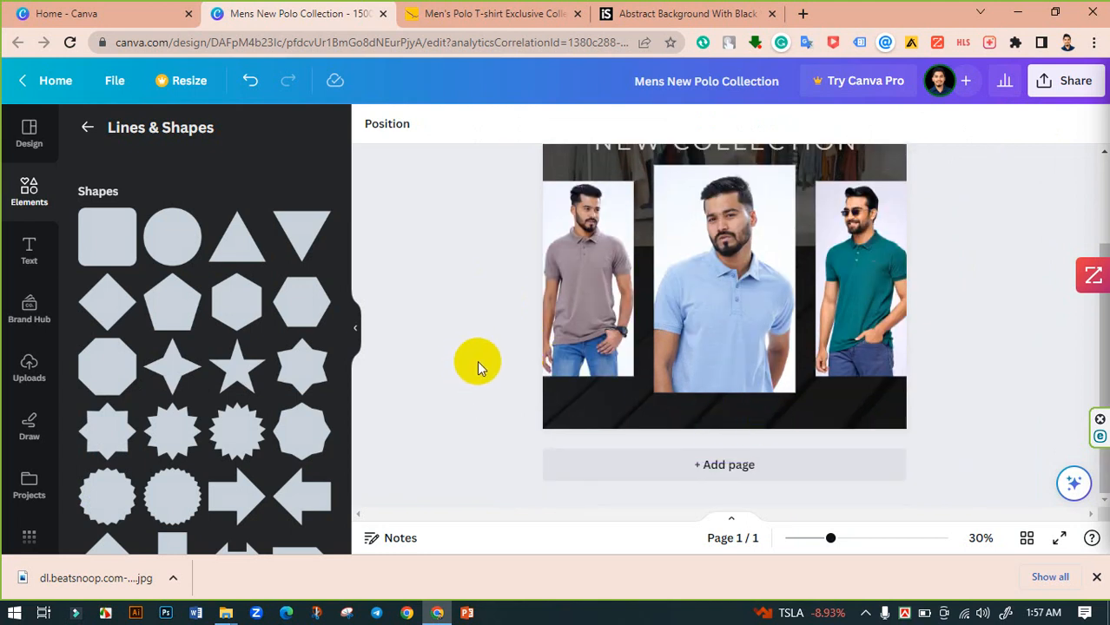
pyautogui.scroll(2, 474, 361)
pyautogui.scroll(-2, 474, 361)
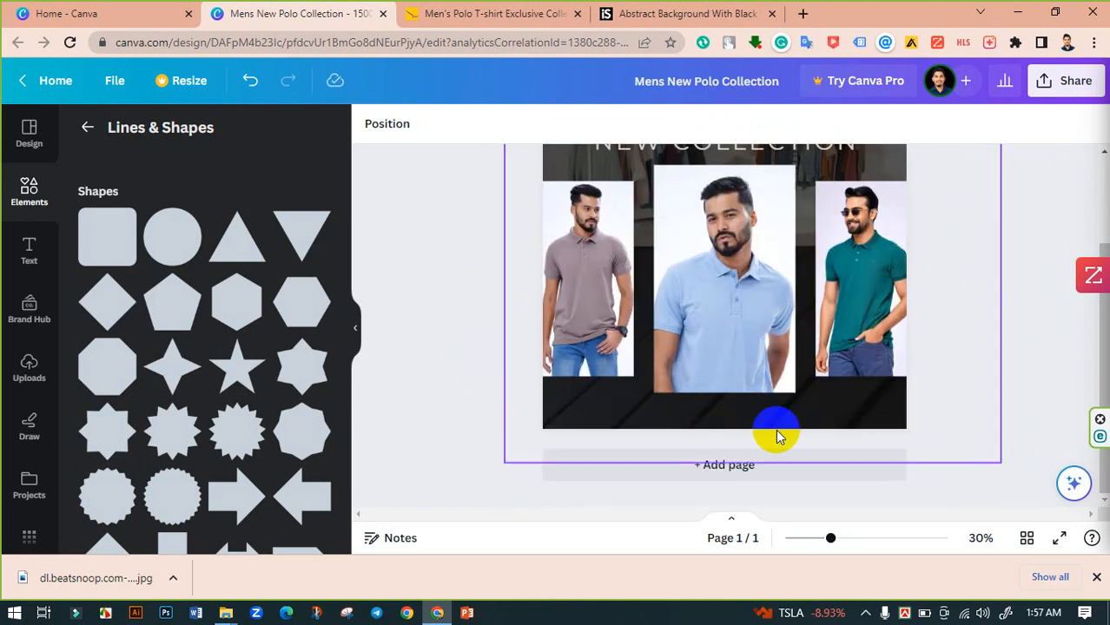
# - Copy the Le Reve polo page's website address and return to the design tab
pyautogui.click(502, 16)
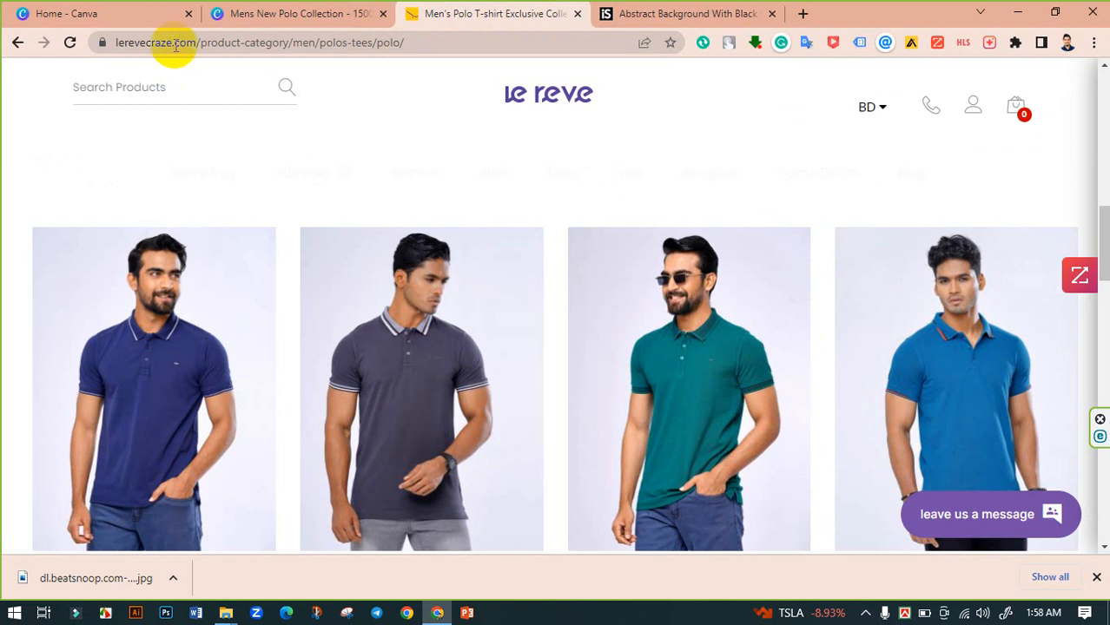
pyautogui.moveTo(196, 42); pyautogui.dragTo(54, 45)
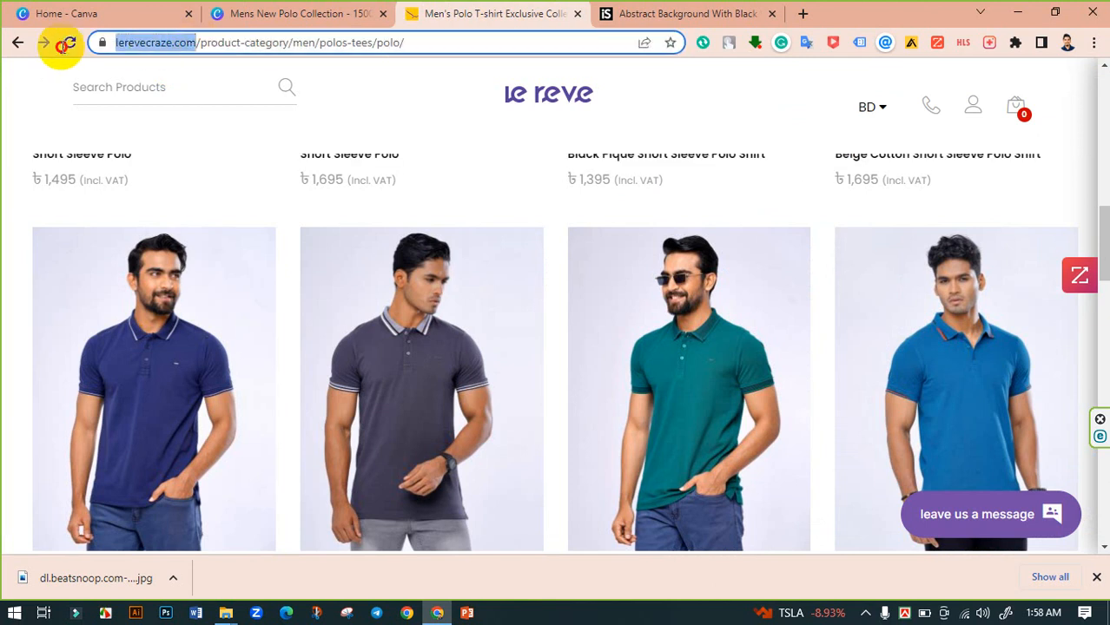
pyautogui.rightClick(218, 42)
pyautogui.click(265, 154)
pyautogui.click(296, 13)
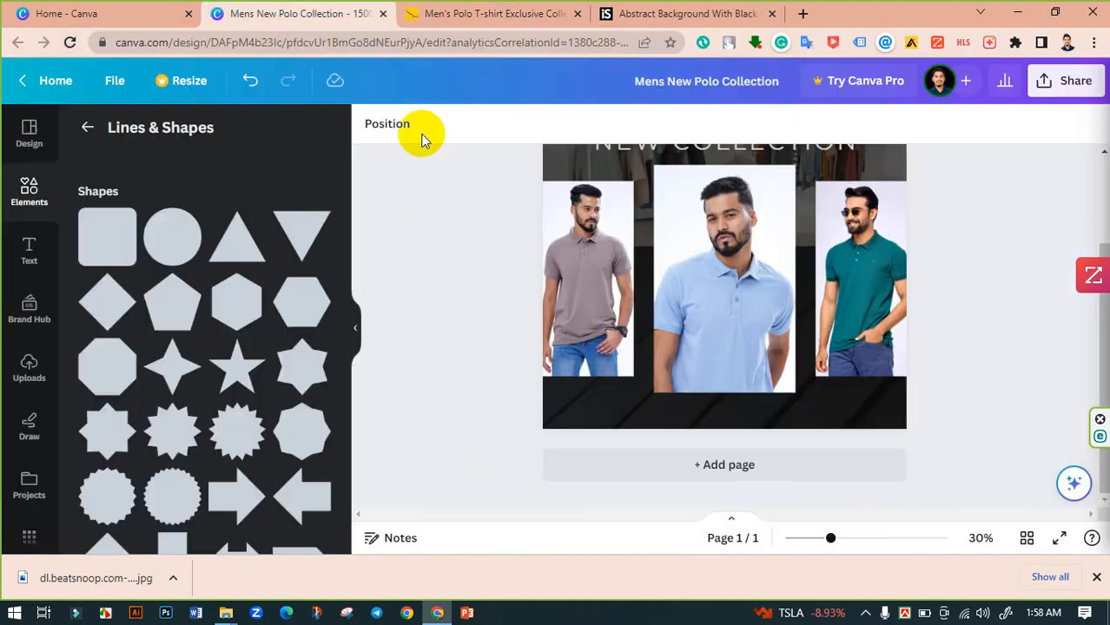
pyautogui.click(29, 257)
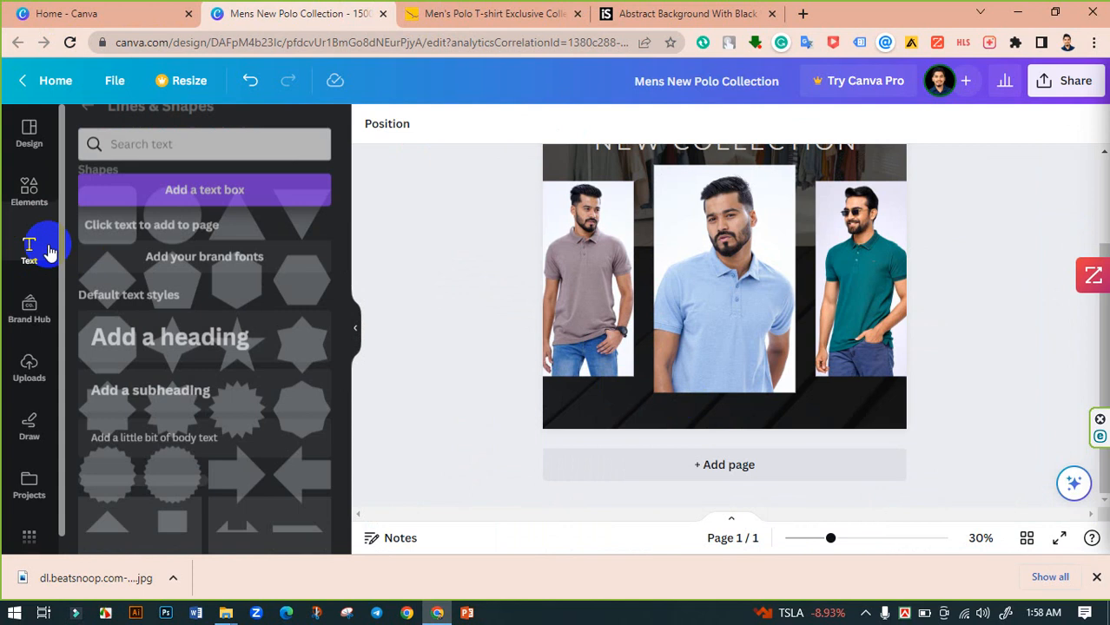
pyautogui.click(209, 179)
pyautogui.click(745, 301)
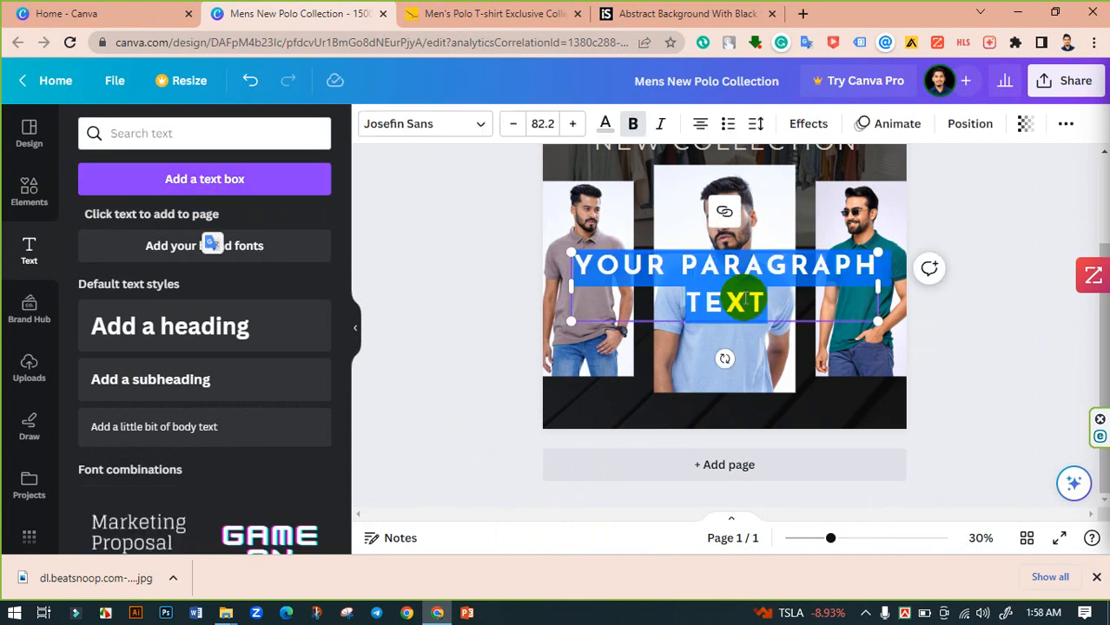
pyautogui.hotkey('ctrl', 'v')
pyautogui.moveTo(755, 300); pyautogui.dragTo(626, 266)
pyautogui.click(776, 302)
pyautogui.moveTo(777, 302); pyautogui.dragTo(575, 261)
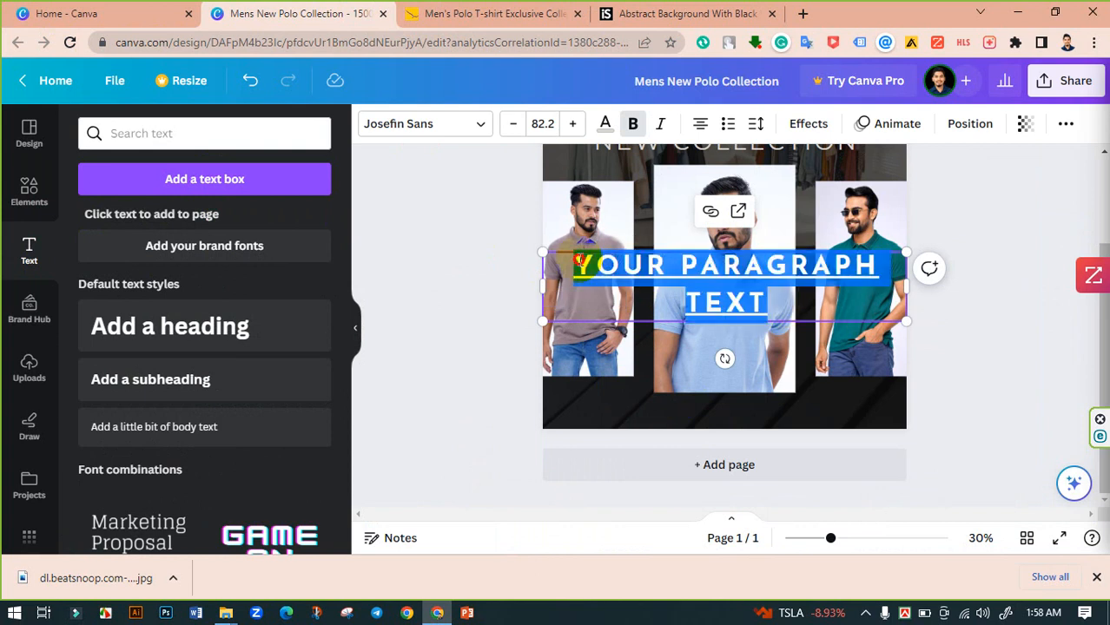
pyautogui.press('BackSpace')
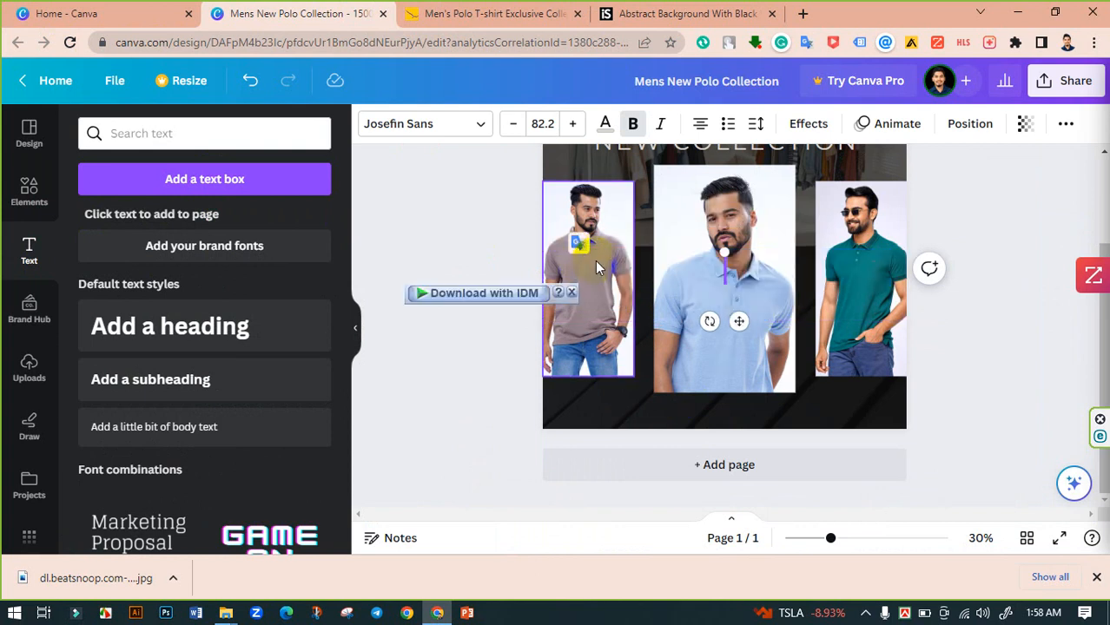
pyautogui.hotkey('ctrl', 'v')
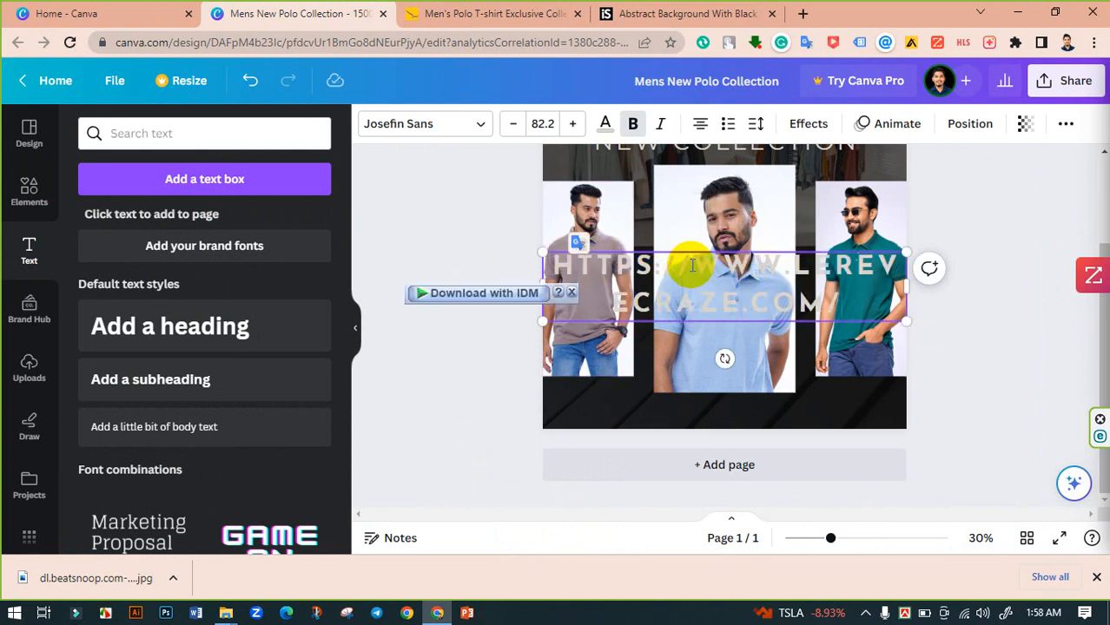
pyautogui.moveTo(692, 266); pyautogui.dragTo(549, 266)
pyautogui.press('BackSpace')
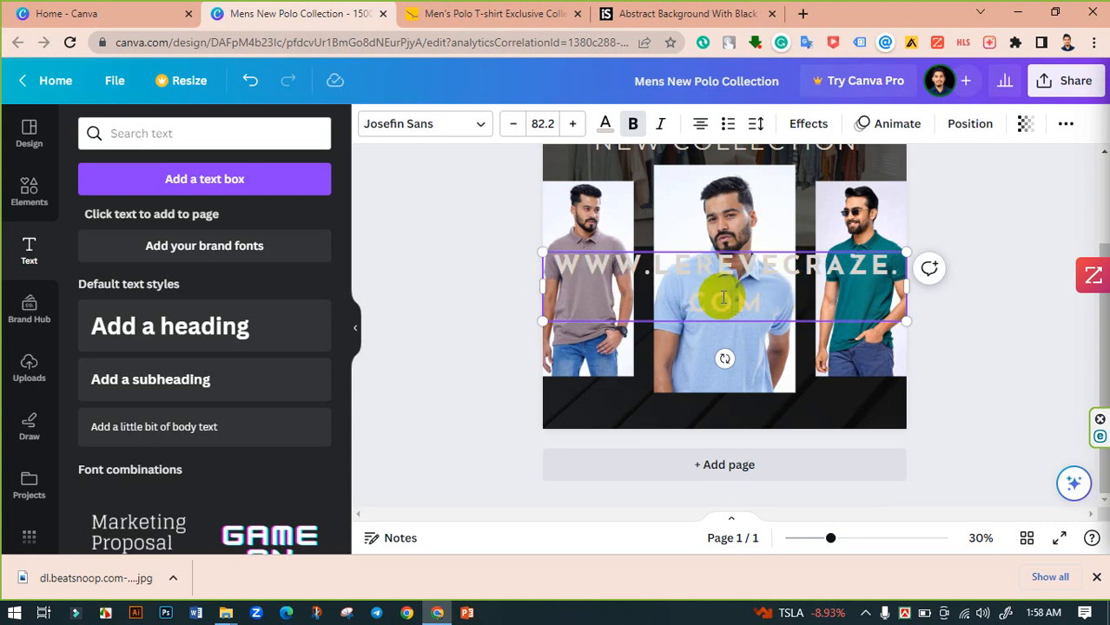
# - Select all of the website text and change its font to Montserrat
pyautogui.moveTo(776, 298); pyautogui.dragTo(545, 268)
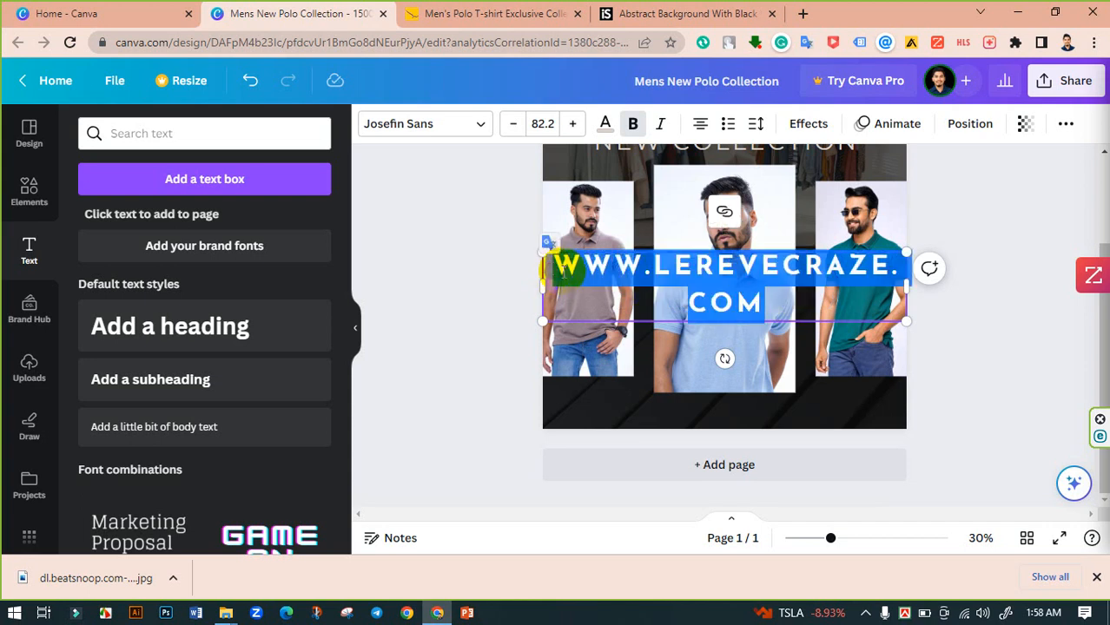
pyautogui.click(469, 128)
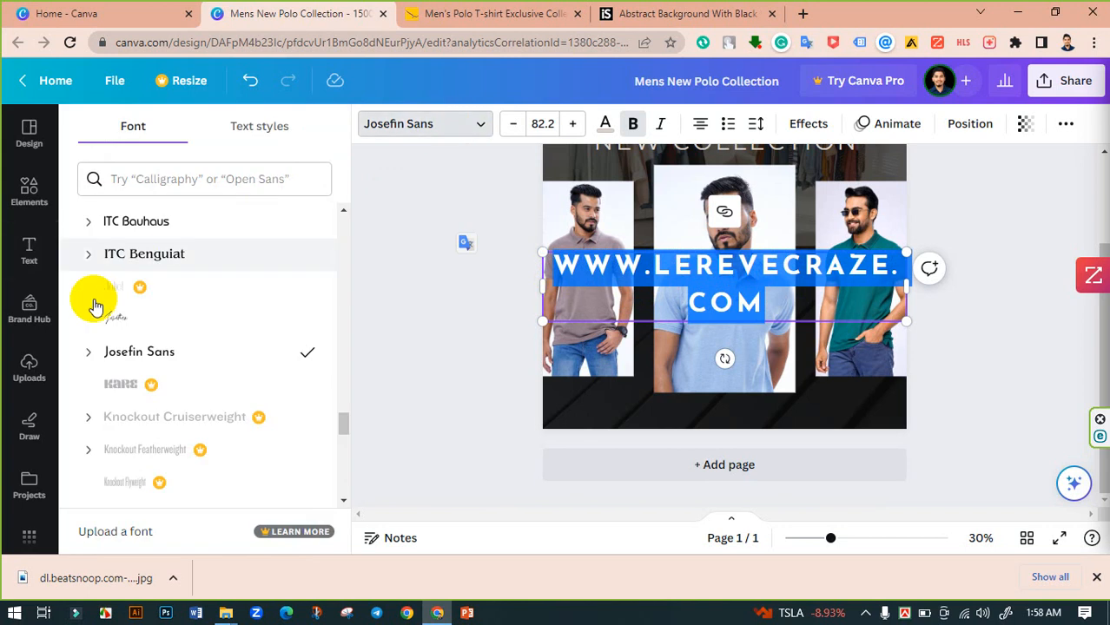
pyautogui.scroll(15, 141, 334)
pyautogui.scroll(10, 143, 317)
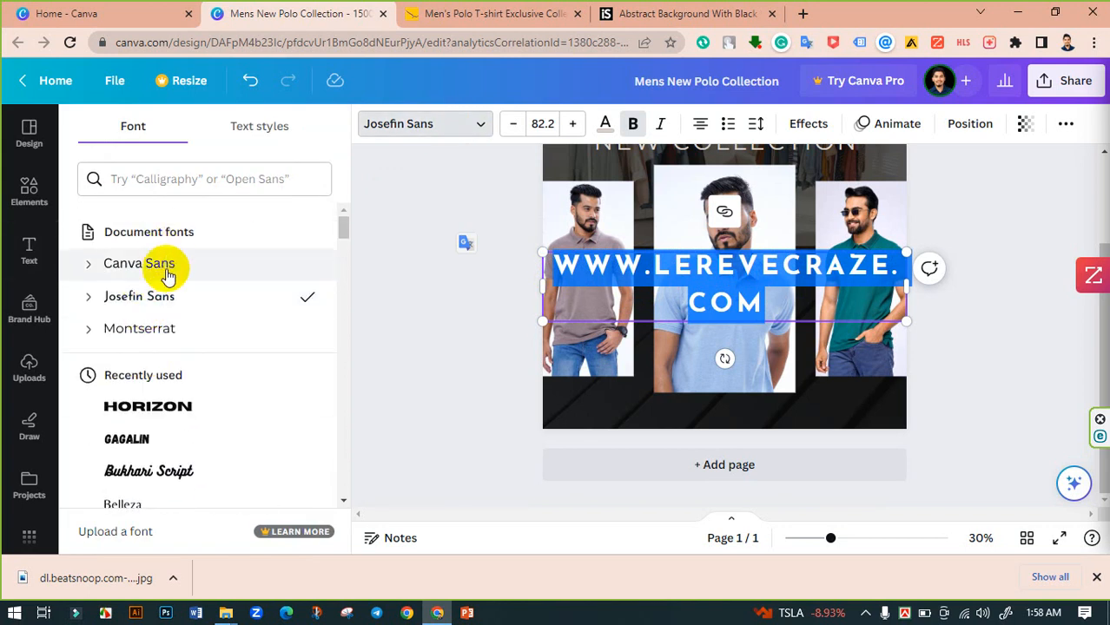
pyautogui.click(143, 328)
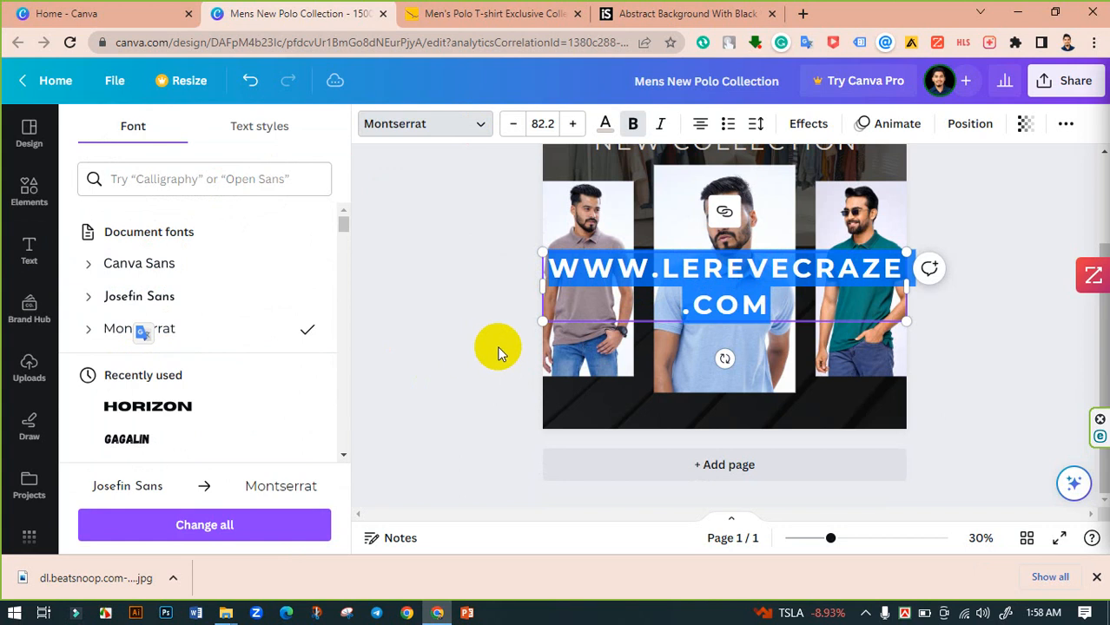
# - Remove bold from the website text and switch it to lowercase
pyautogui.click(633, 124)
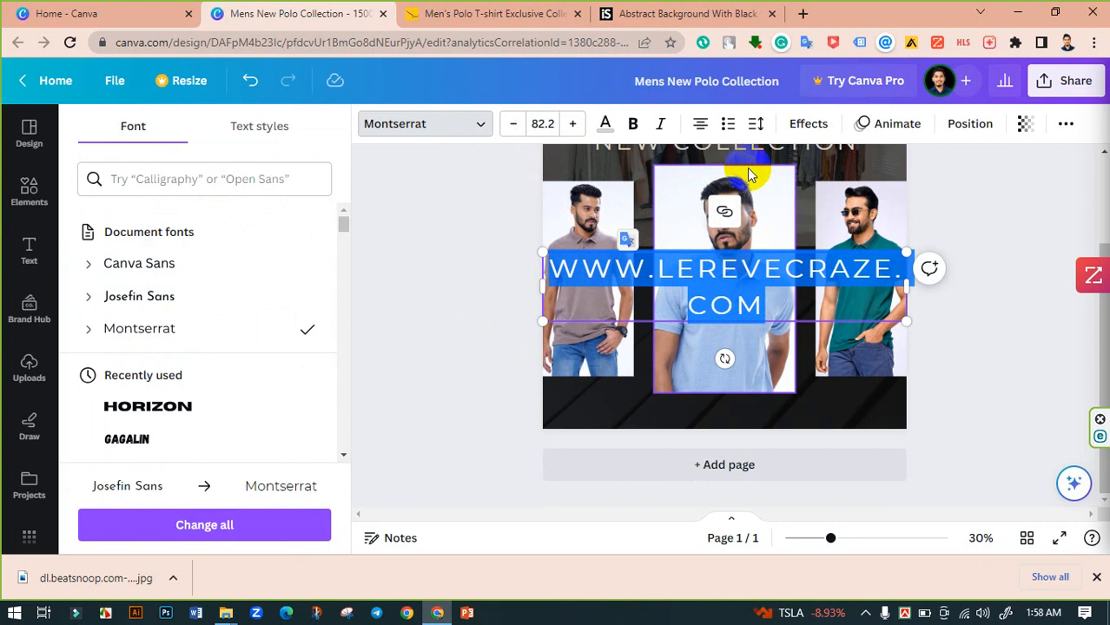
pyautogui.click(1066, 123)
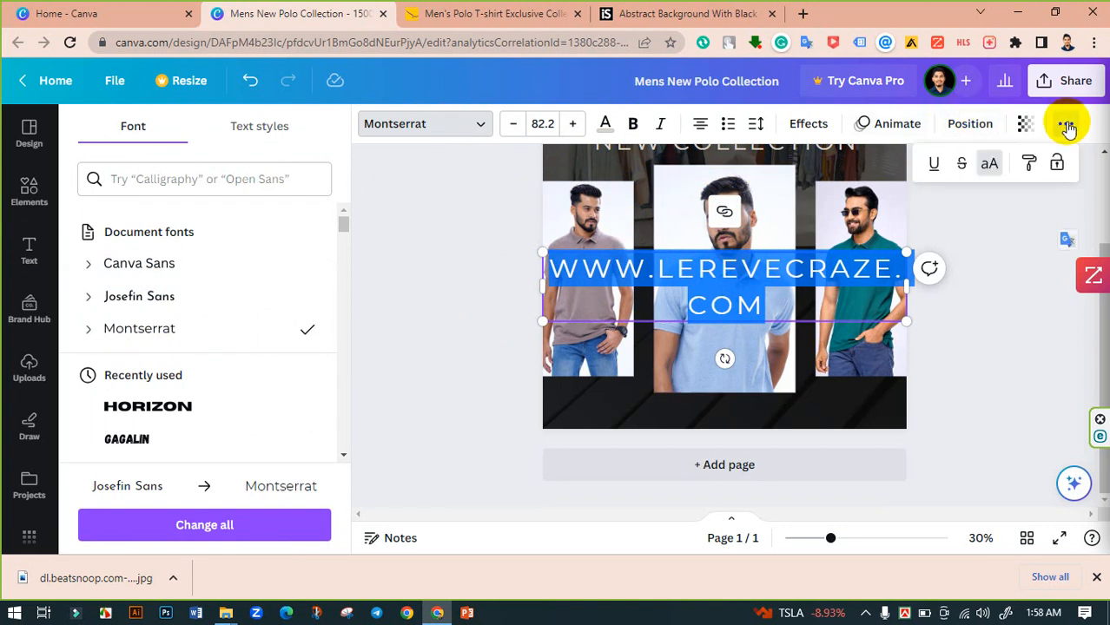
pyautogui.click(991, 165)
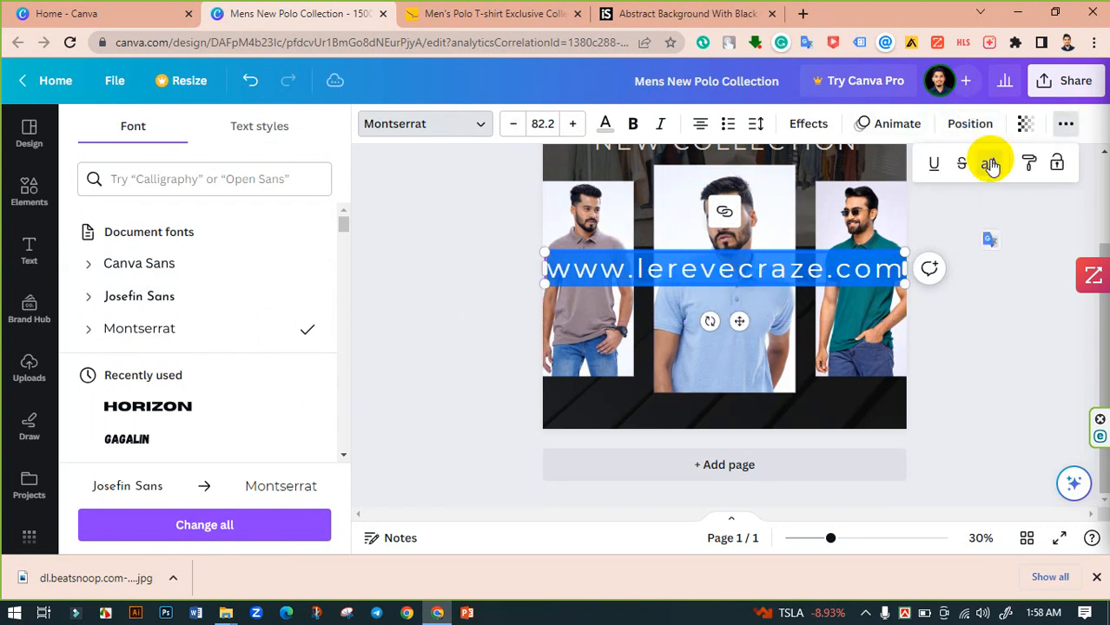
pyautogui.click(1006, 276)
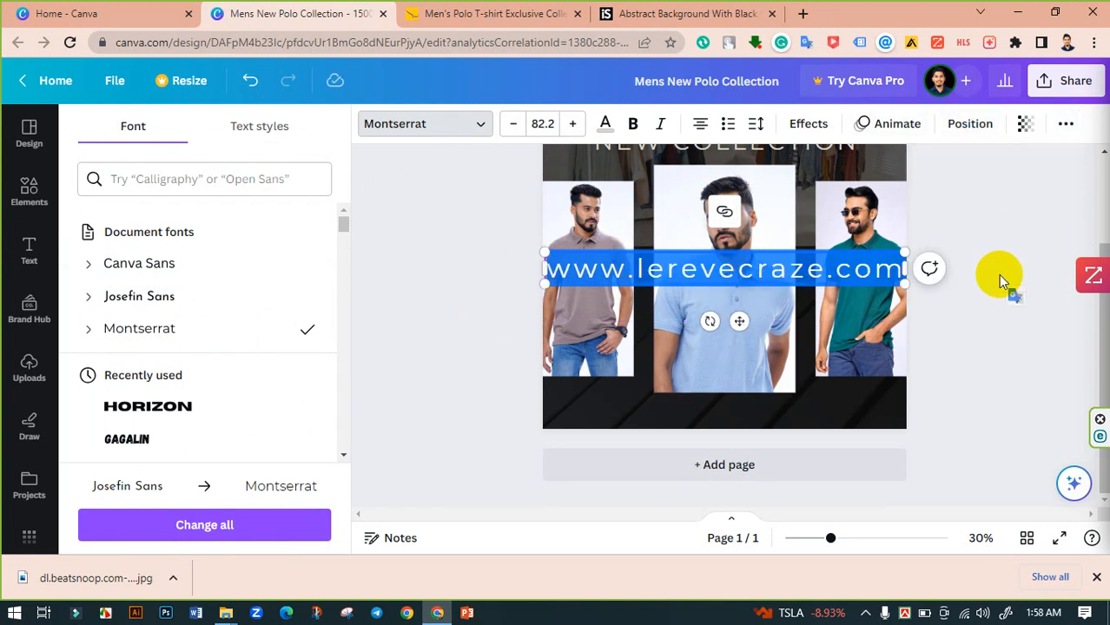
# - Move the website text onto the bottom black strip and set its font size to 37.3
pyautogui.moveTo(740, 323); pyautogui.dragTo(737, 464)
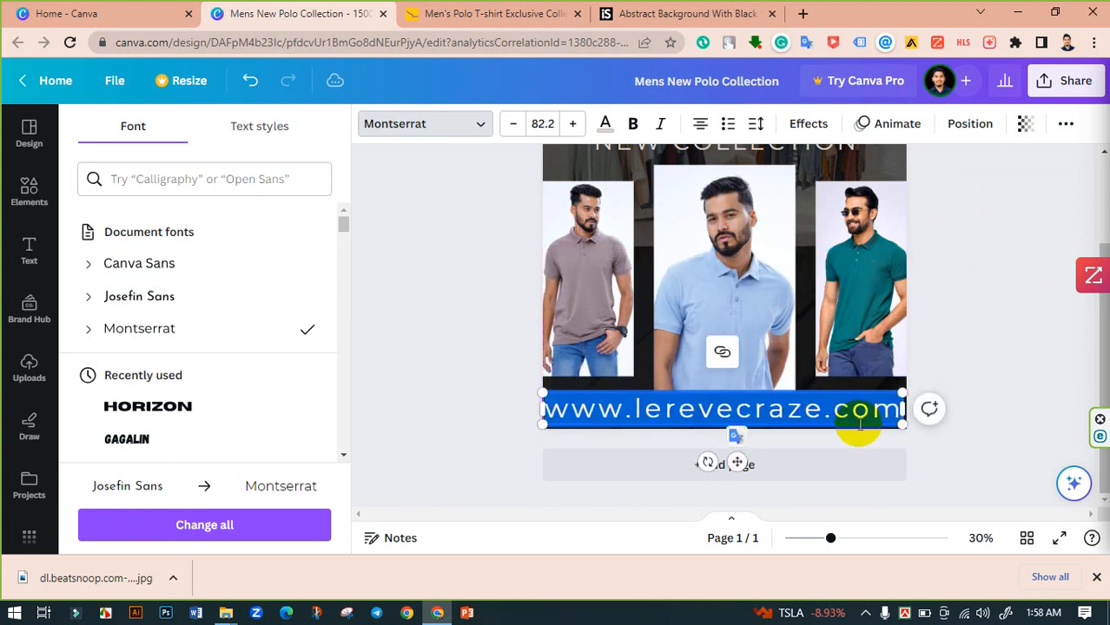
pyautogui.moveTo(511, 126); pyautogui.dragTo(513, 126)
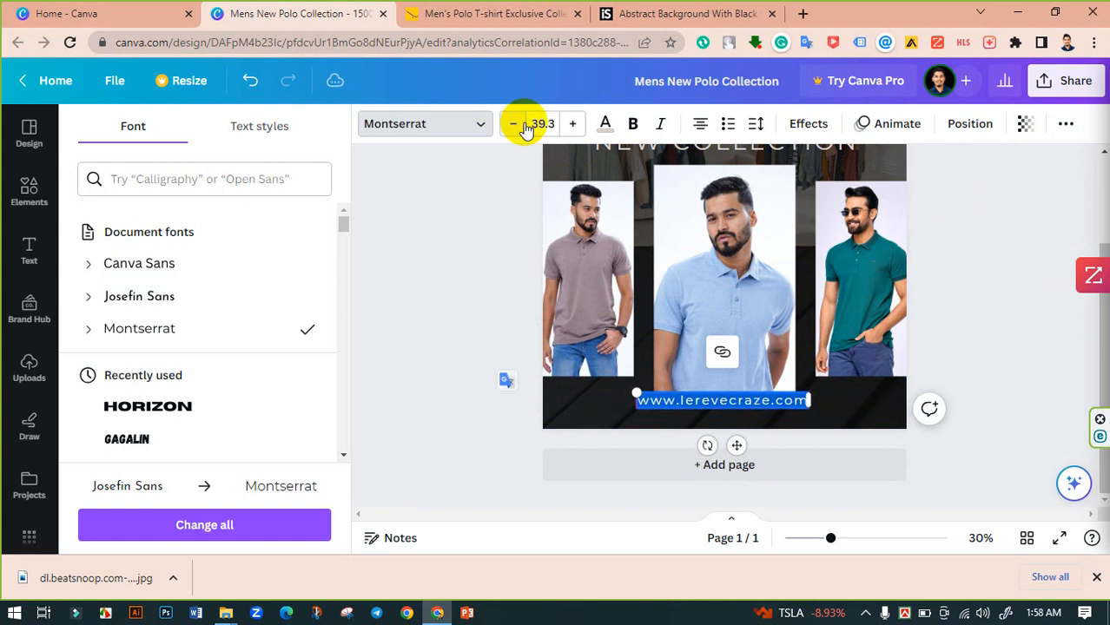
pyautogui.click(572, 126)
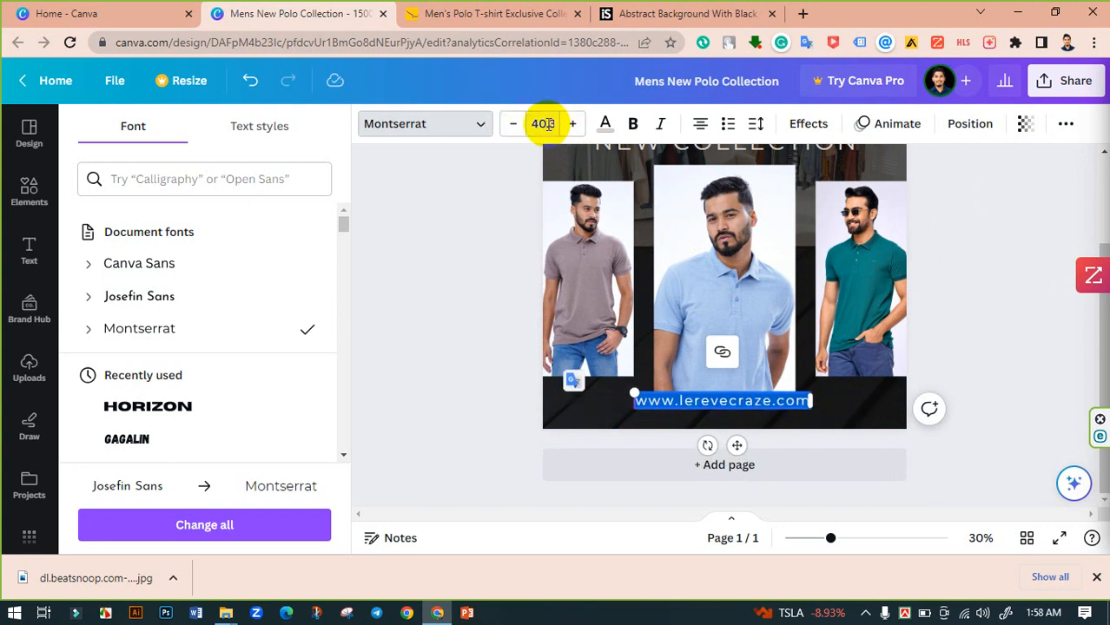
pyautogui.click(541, 124)
pyautogui.click(541, 124)
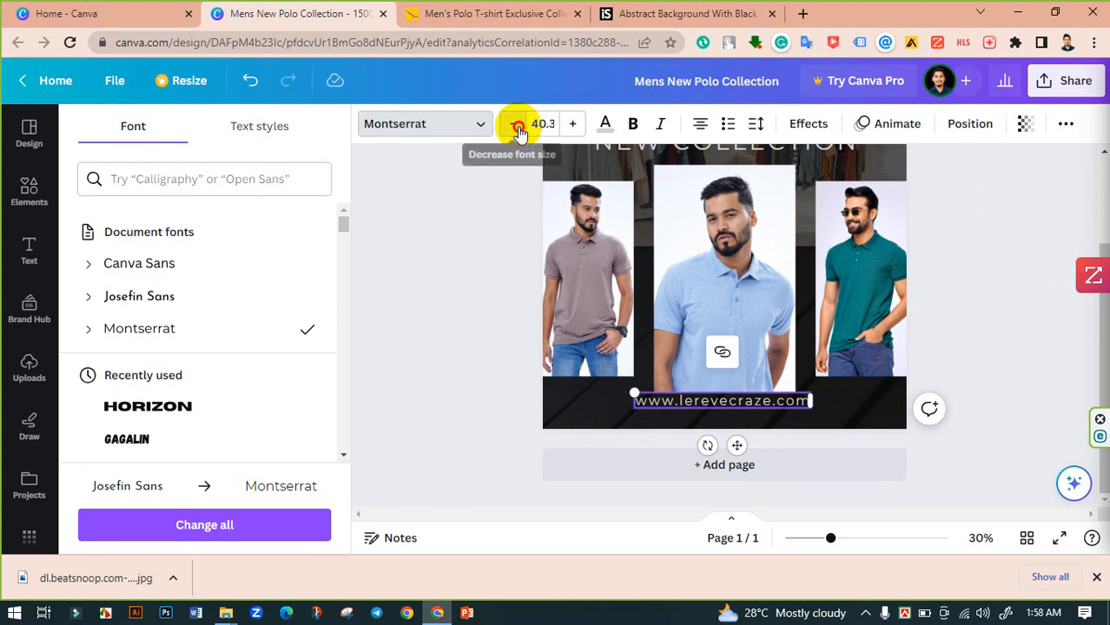
pyautogui.click(518, 128)
pyautogui.click(518, 128)
pyautogui.click(517, 128)
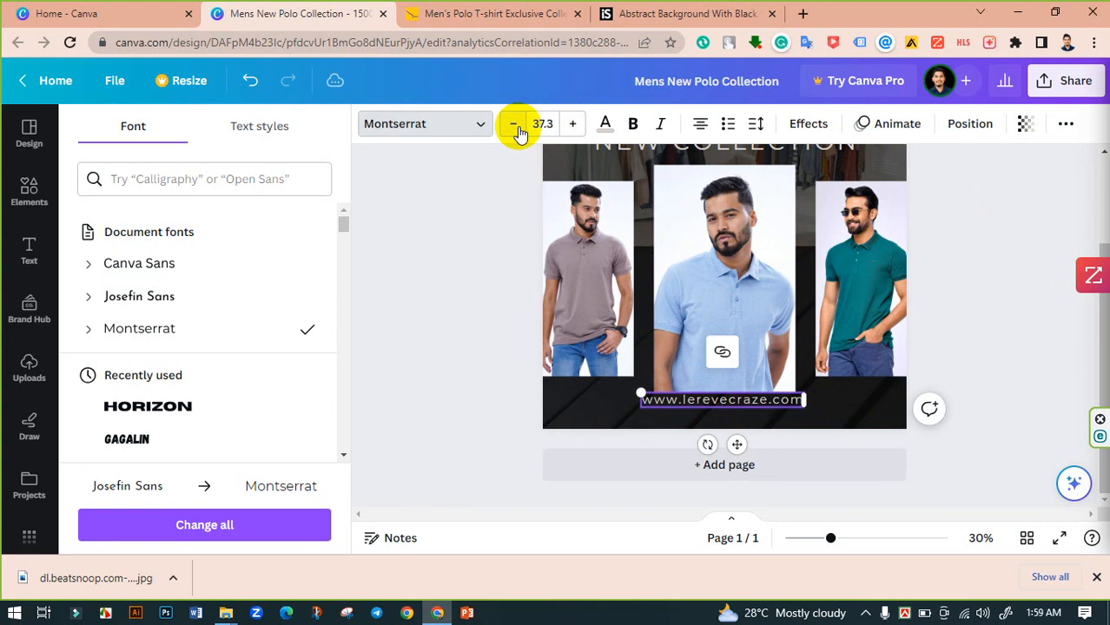
# - Set the website text's letter spacing to 541
pyautogui.click(753, 123)
pyautogui.moveTo(855, 201); pyautogui.dragTo(910, 200)
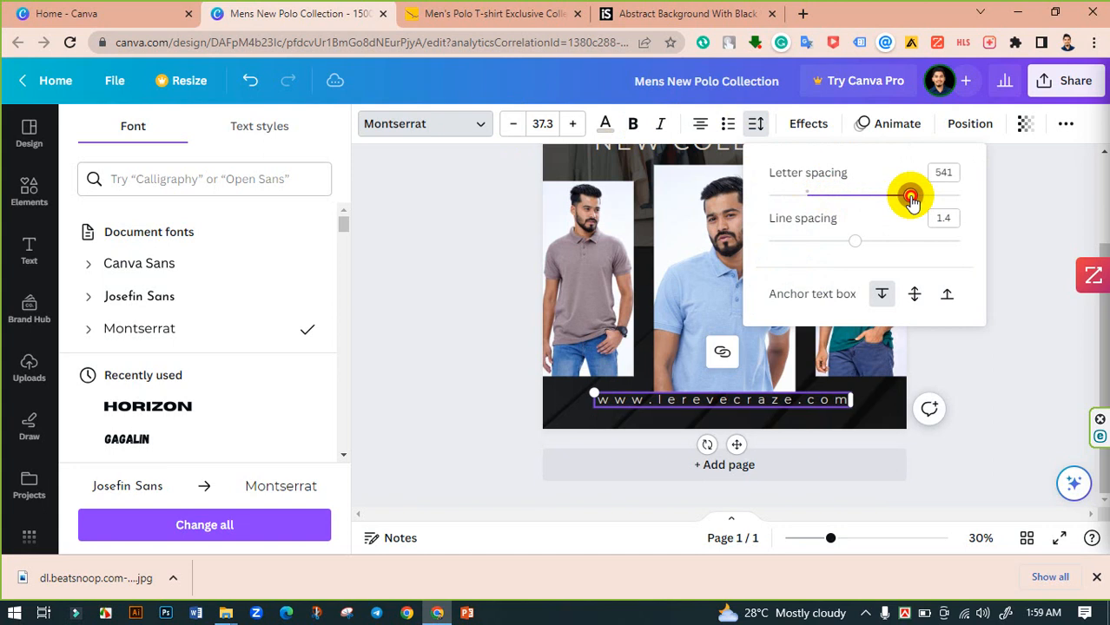
# - Center the website text horizontally on the page and nudge it slightly lower
pyautogui.click(971, 124)
pyautogui.click(280, 303)
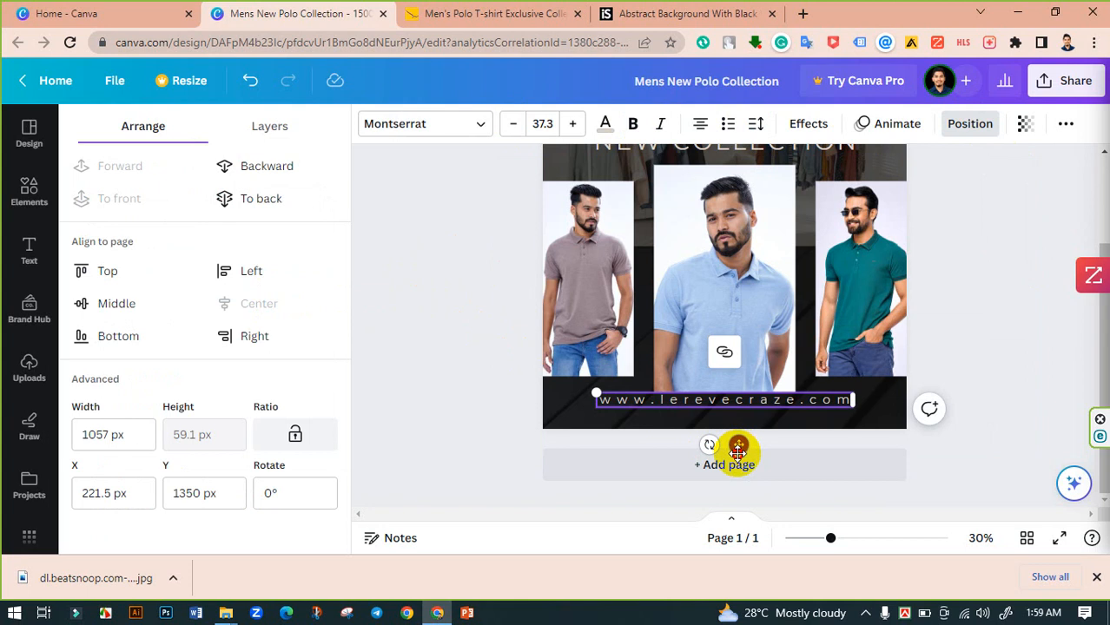
pyautogui.moveTo(737, 445); pyautogui.dragTo(737, 455)
pyautogui.click(988, 352)
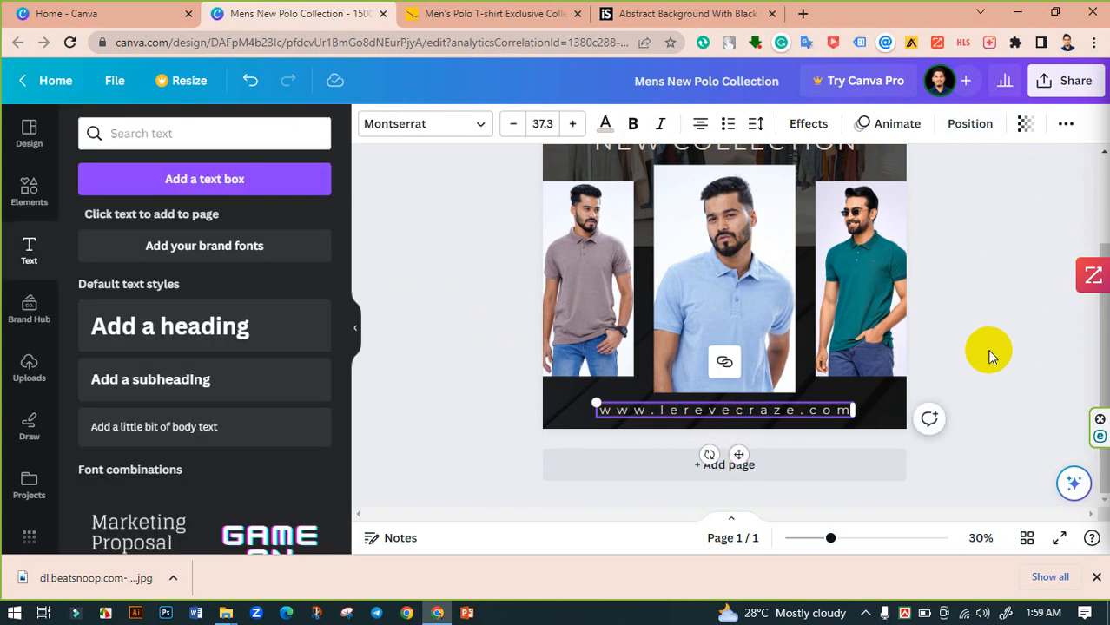
# - Review the whole design from the heading down to the website text
pyautogui.scroll(3, 468, 338)
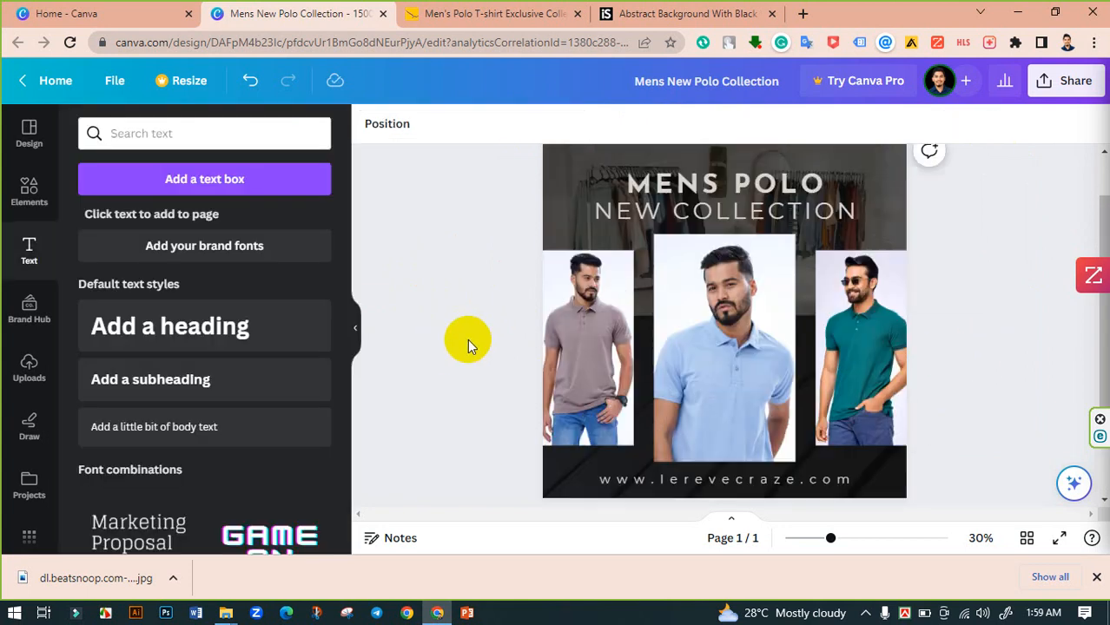
pyautogui.scroll(-3, 468, 338)
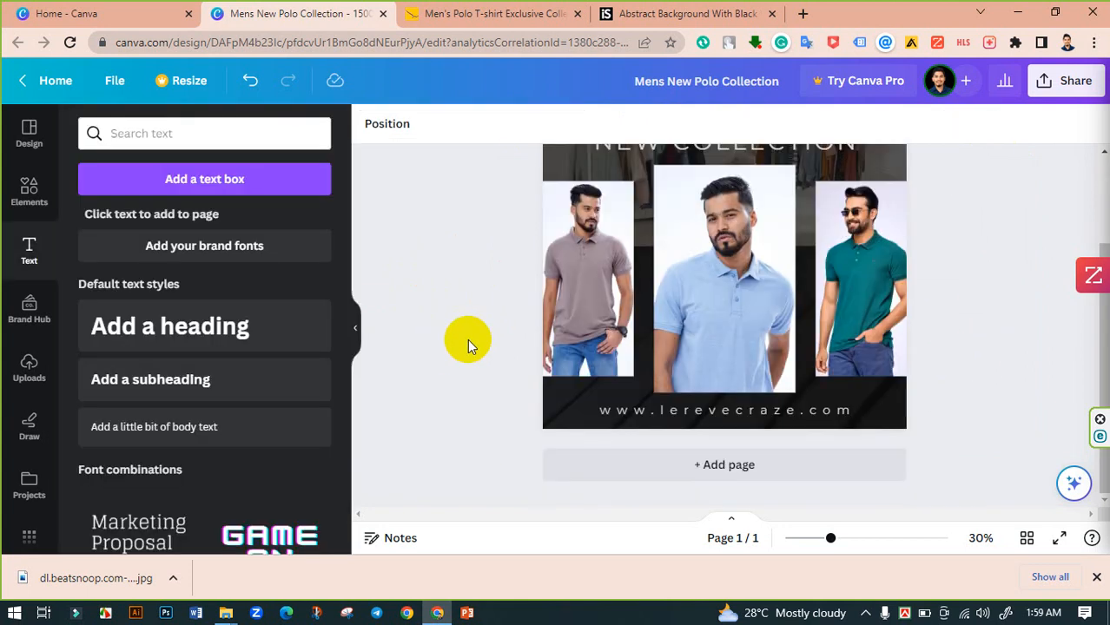
pyautogui.scroll(2, 468, 339)
pyautogui.scroll(1, 486, 326)
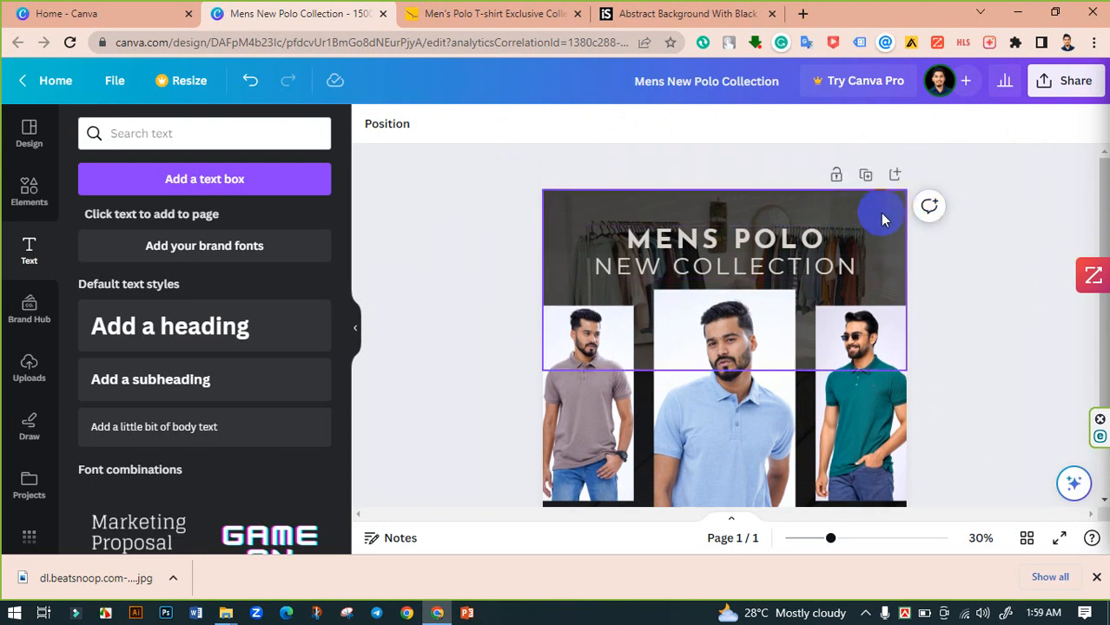
pyautogui.scroll(-3, 504, 226)
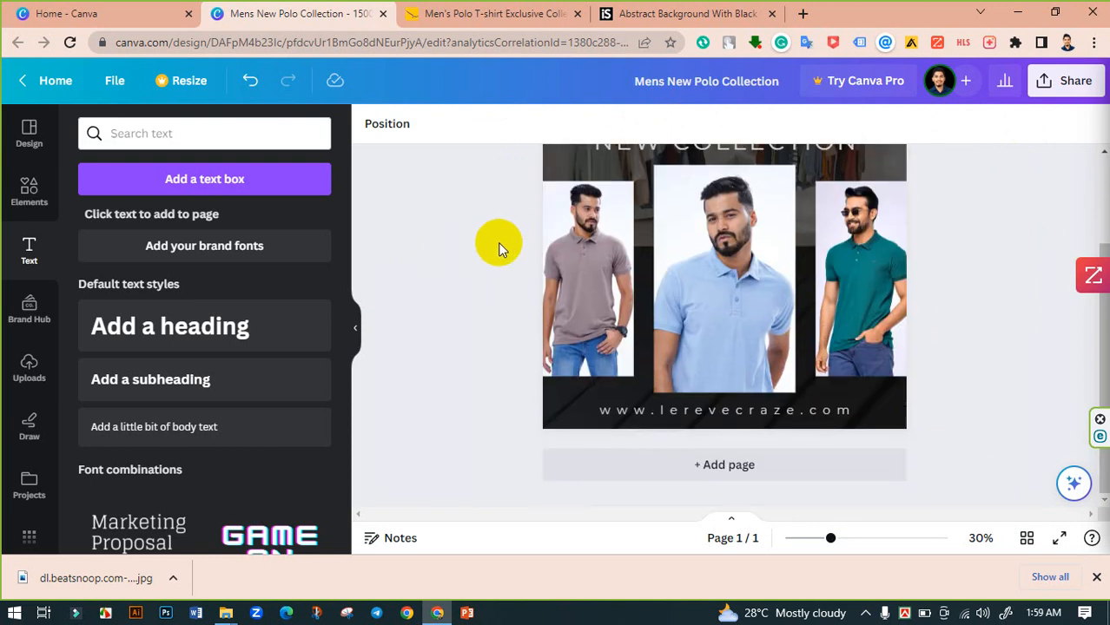
pyautogui.scroll(3, 512, 260)
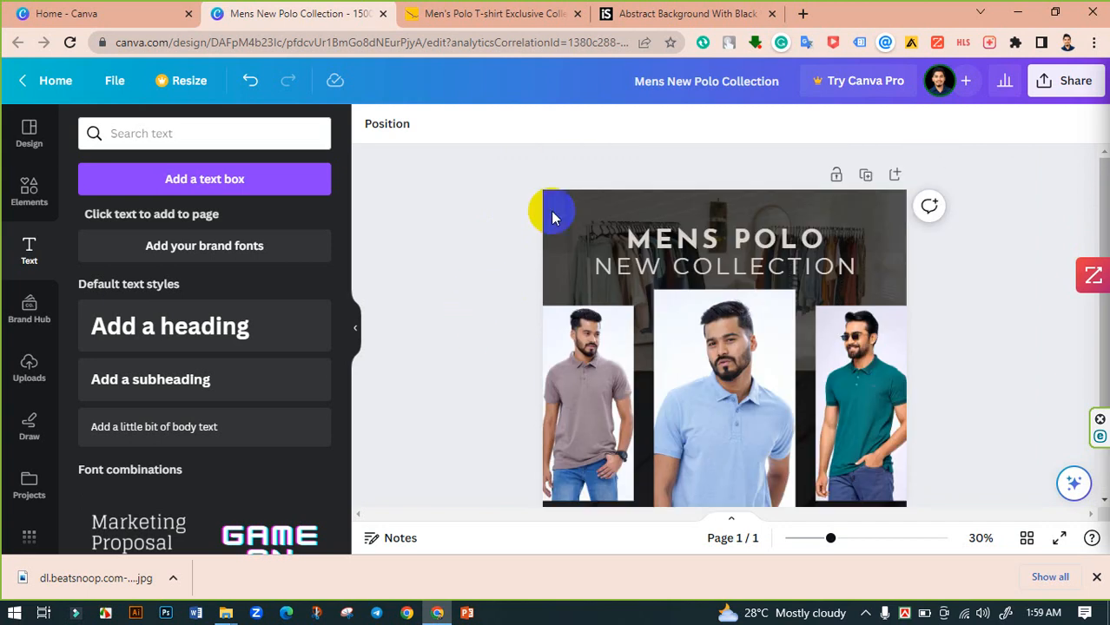
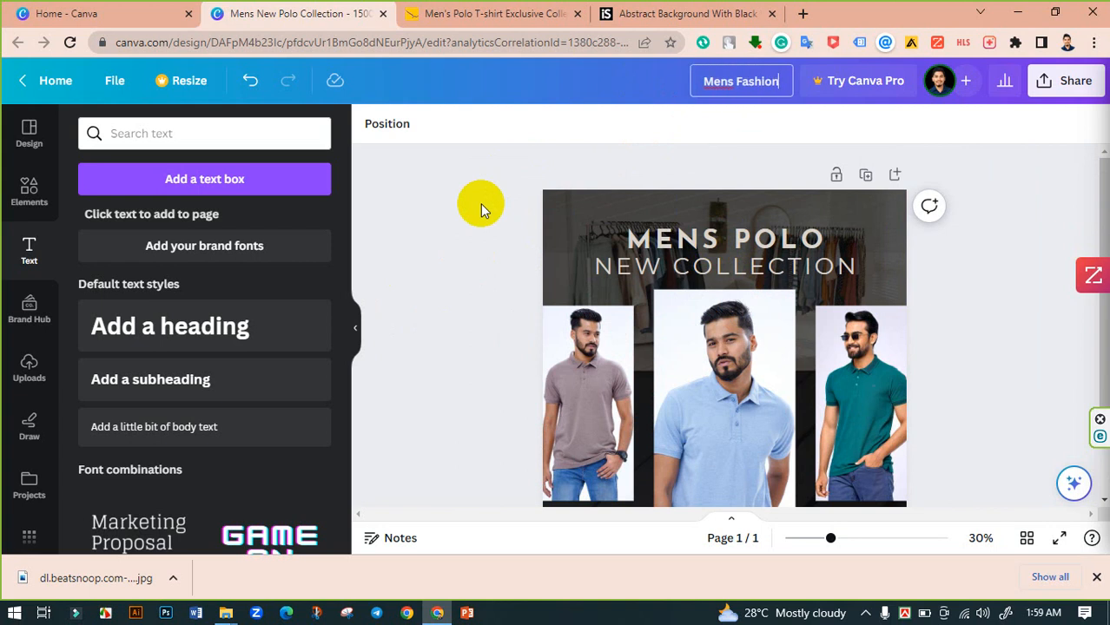
# - Rename the design as Mens Fashion Post Design
pyautogui.write('Design')
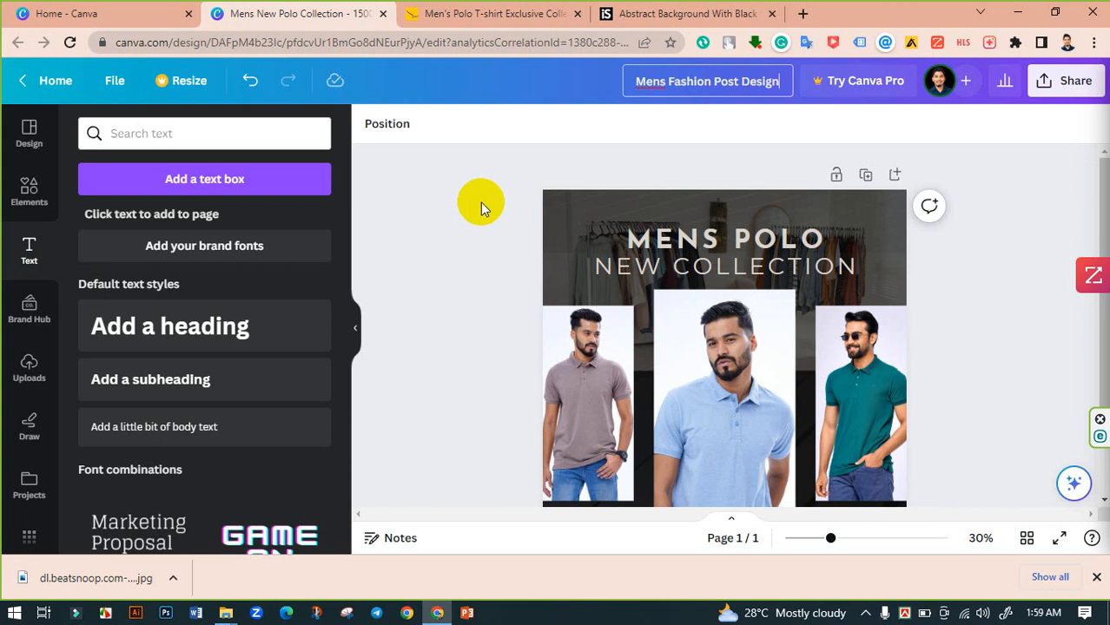
pyautogui.scroll(-3, 514, 207)
pyautogui.scroll(3, 526, 202)
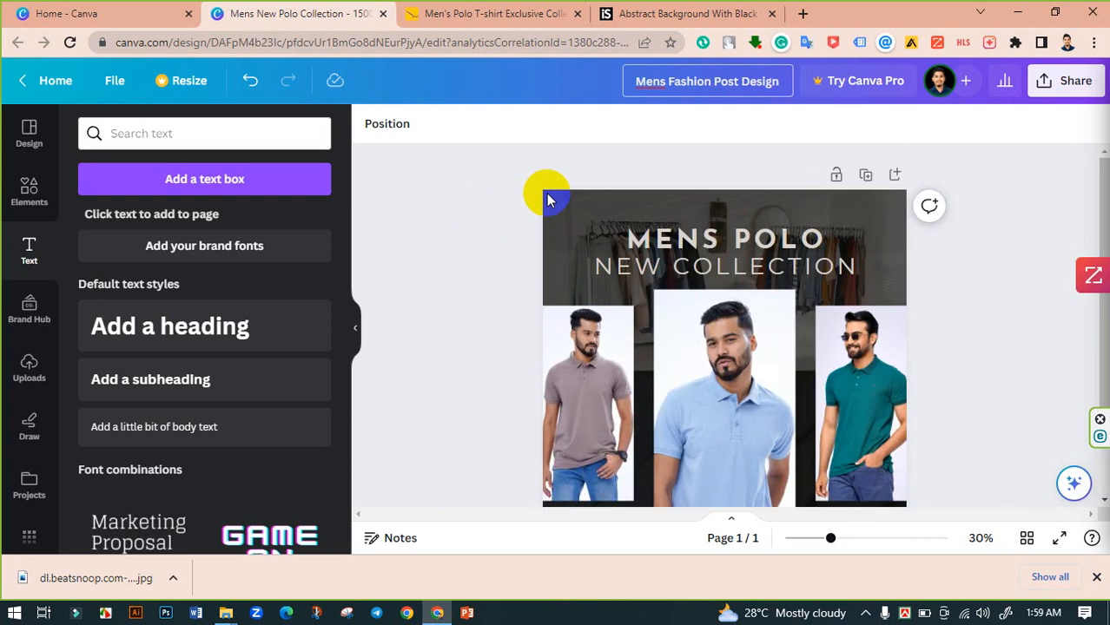
# - Download the design as a PNG file
pyautogui.click(1075, 81)
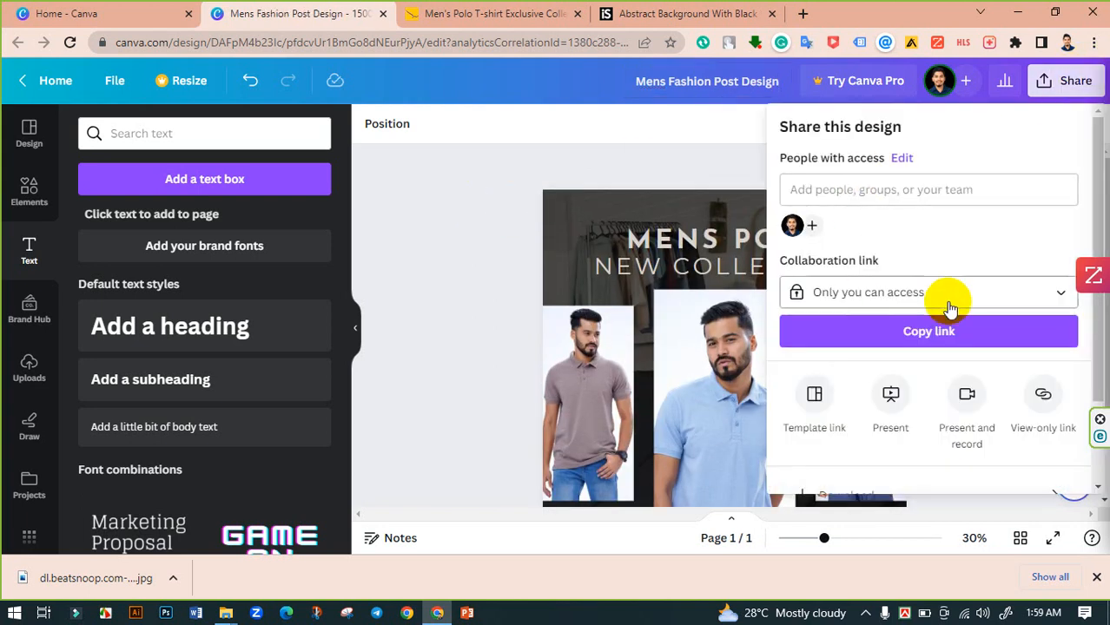
pyautogui.scroll(-2, 949, 302)
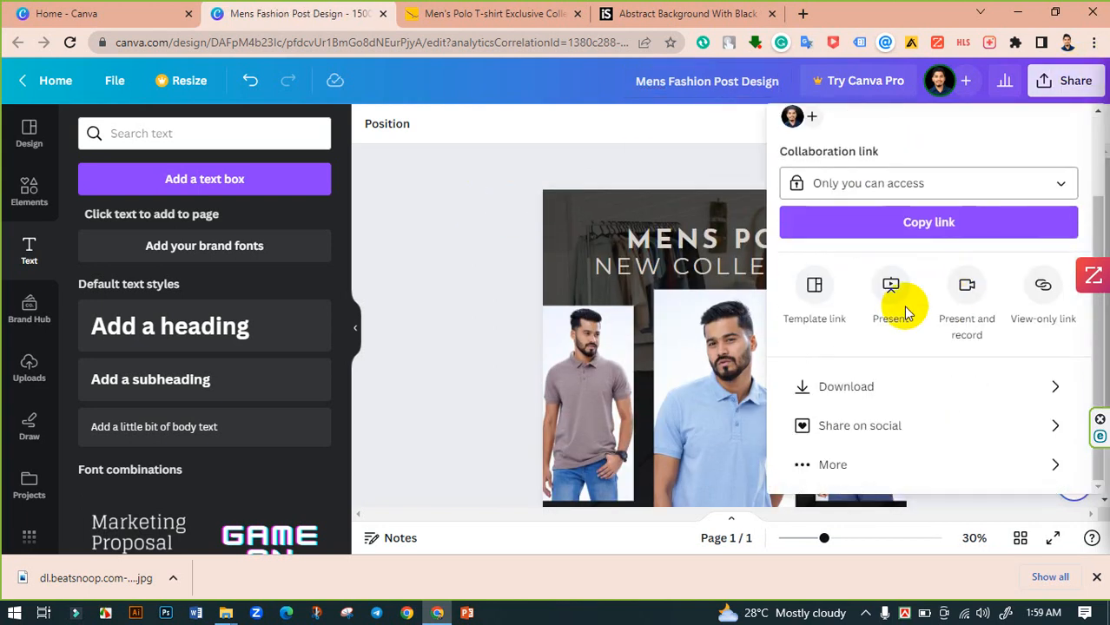
pyautogui.click(846, 387)
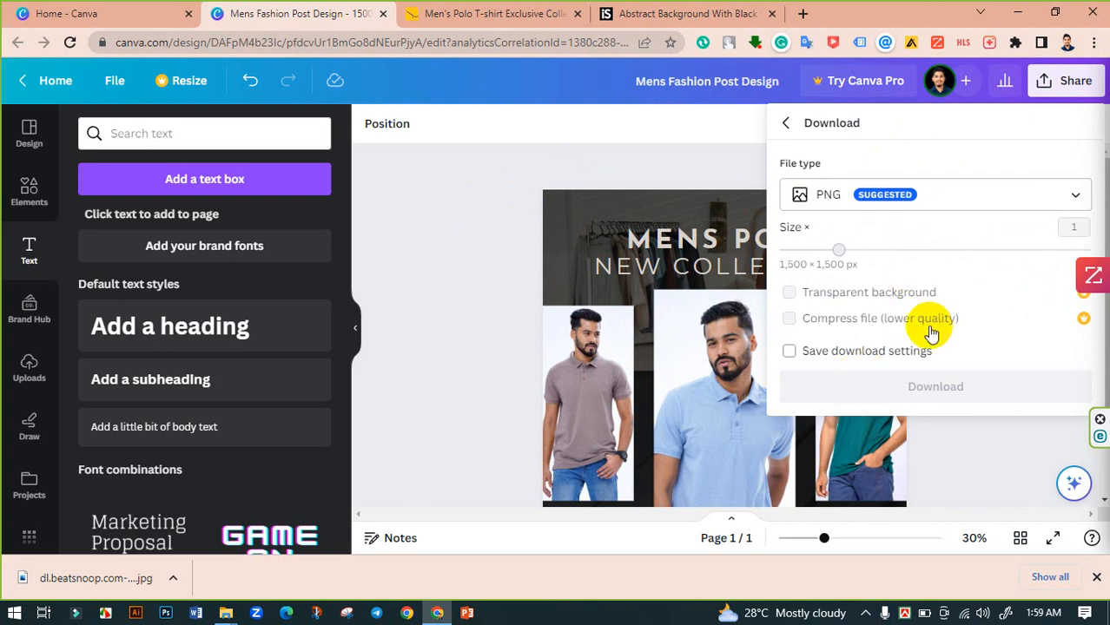
pyautogui.click(921, 404)
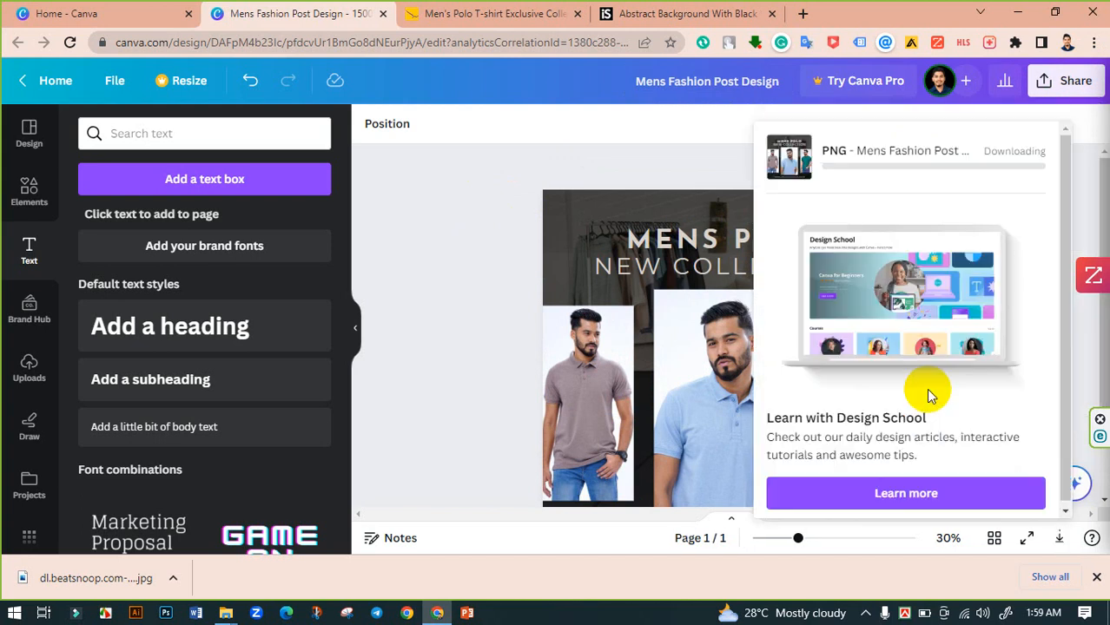
# - Try to download the design as a JPG file
pyautogui.click(1073, 85)
pyautogui.scroll(-2, 868, 365)
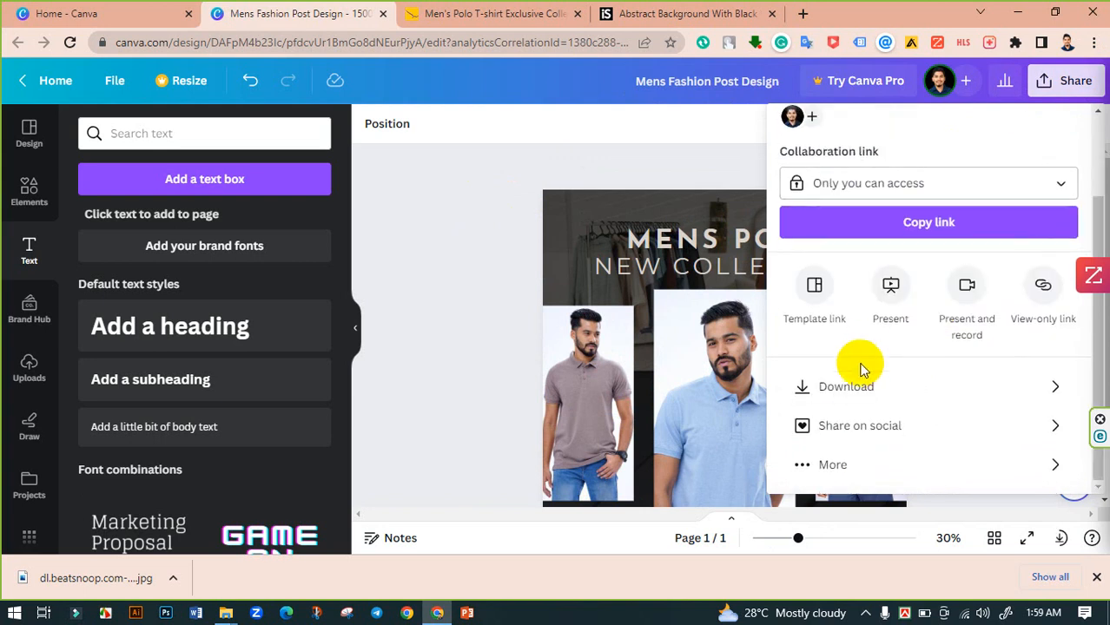
pyautogui.click(847, 386)
pyautogui.click(924, 191)
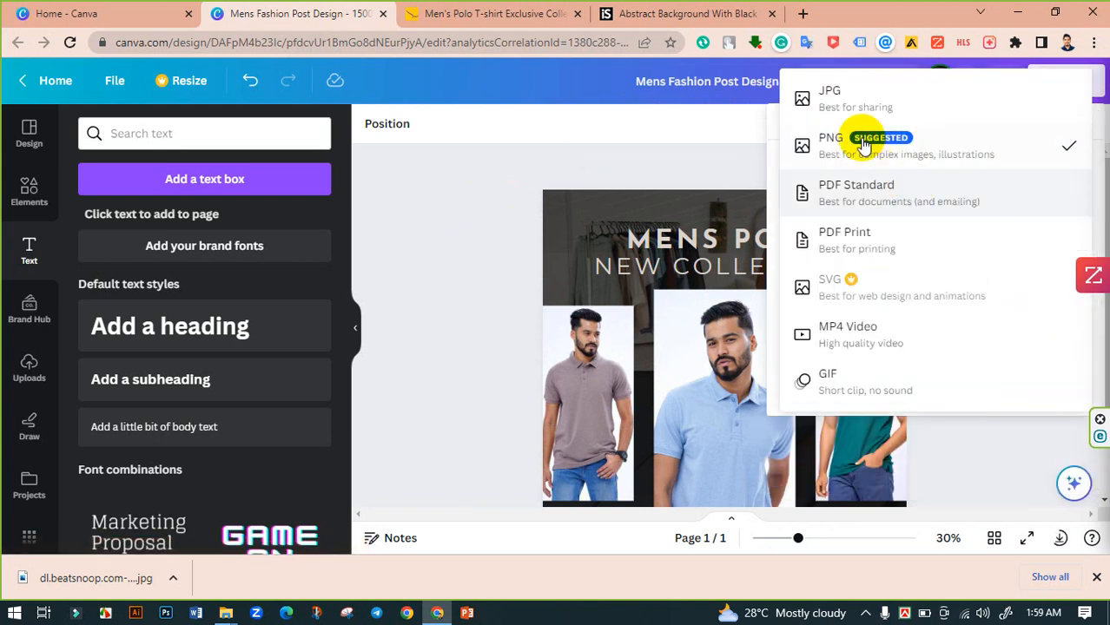
pyautogui.click(869, 109)
pyautogui.click(936, 394)
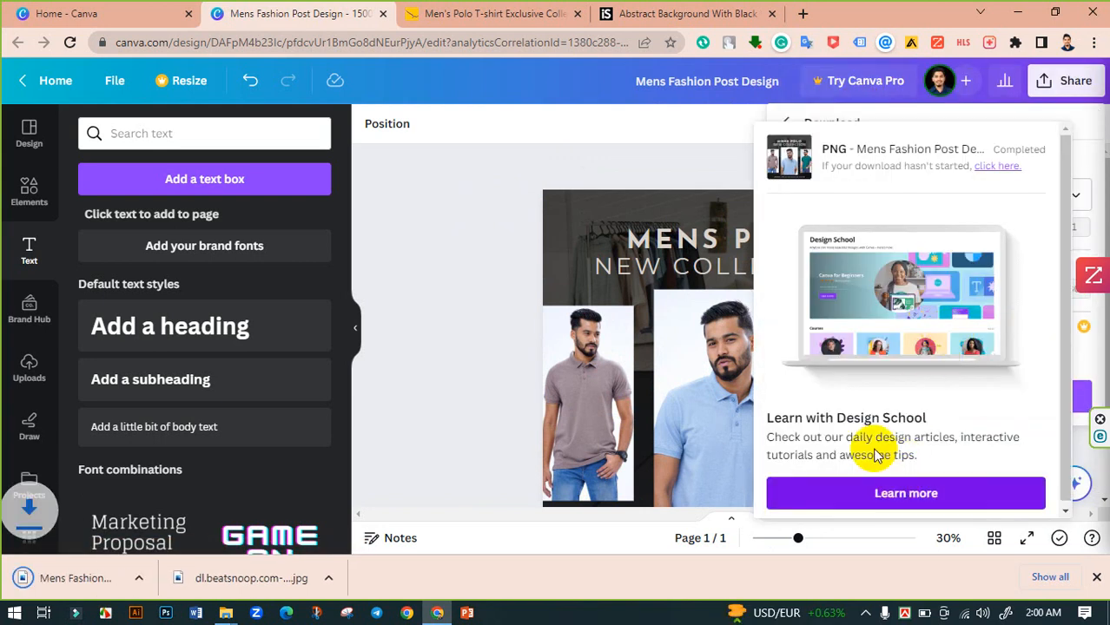
# - Download the design as a JPG file
pyautogui.click(1061, 80)
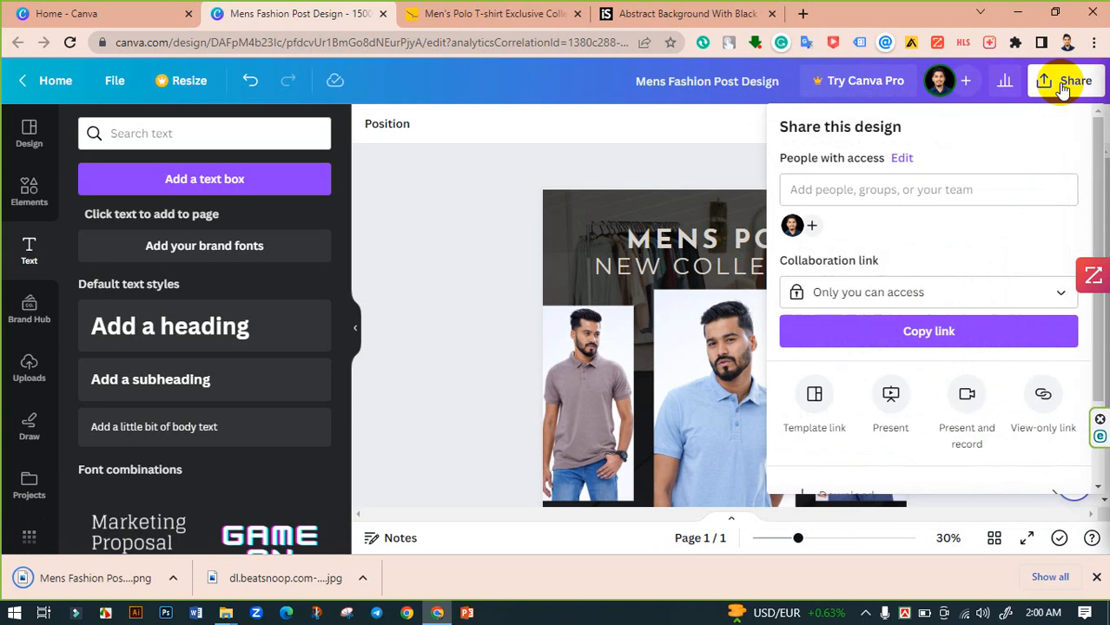
pyautogui.scroll(-2, 929, 331)
pyautogui.click(849, 386)
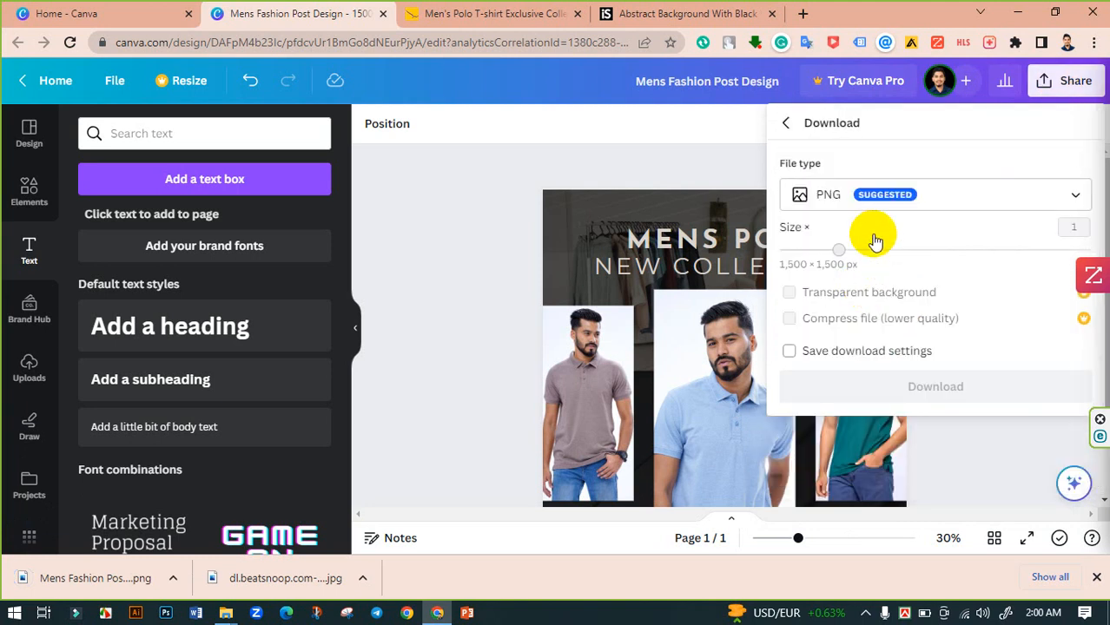
pyautogui.click(927, 198)
pyautogui.click(880, 97)
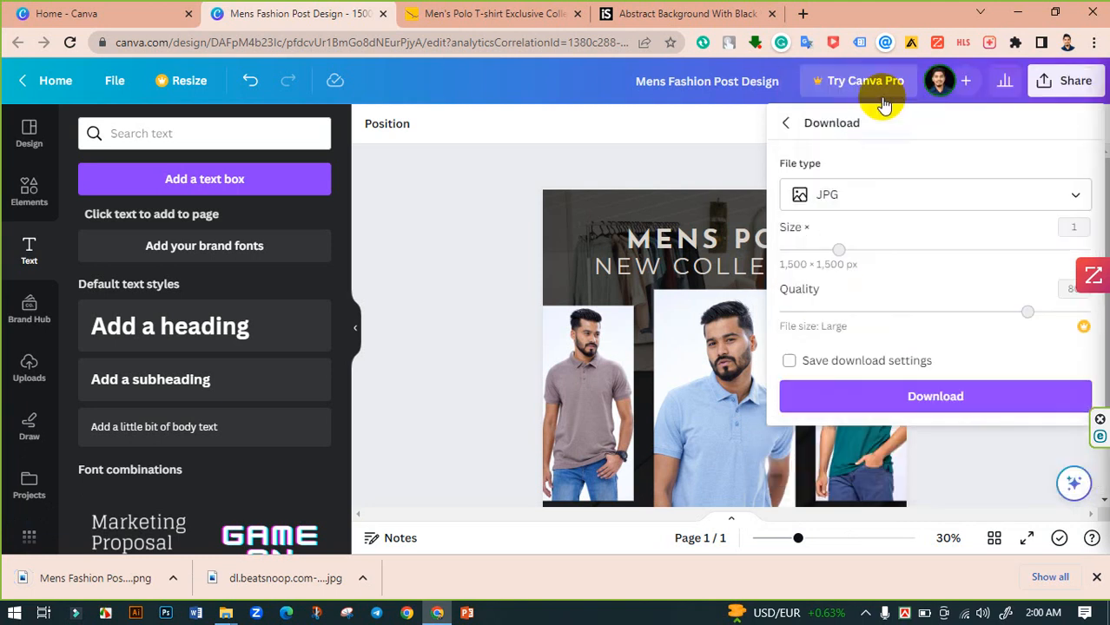
pyautogui.click(918, 399)
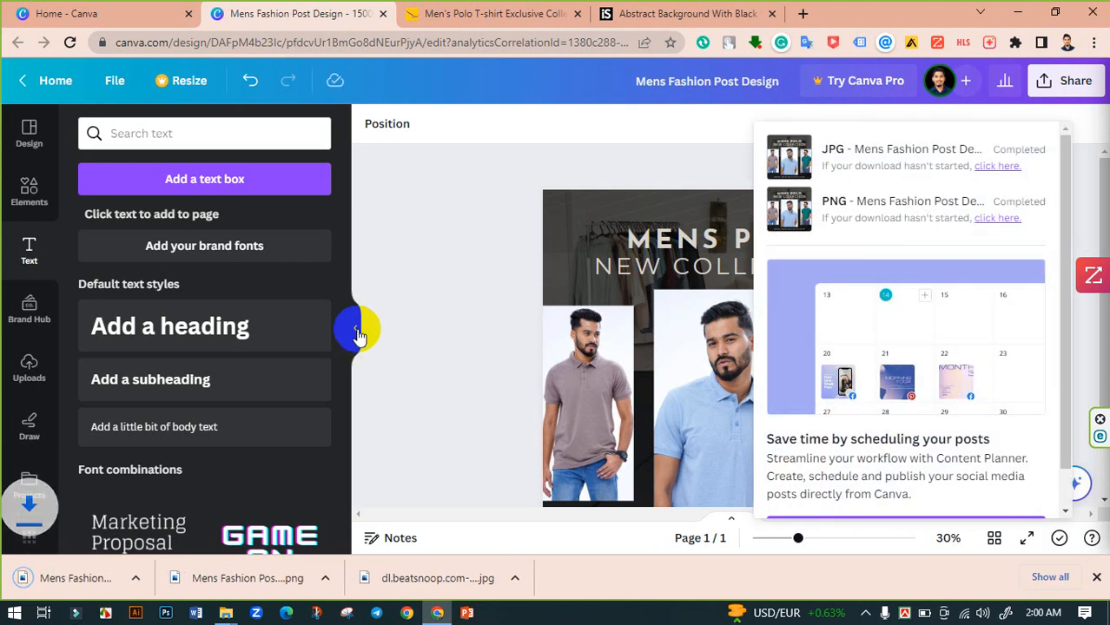
# - Collapse the side panel and open the folder containing the downloaded design files
pyautogui.click(355, 328)
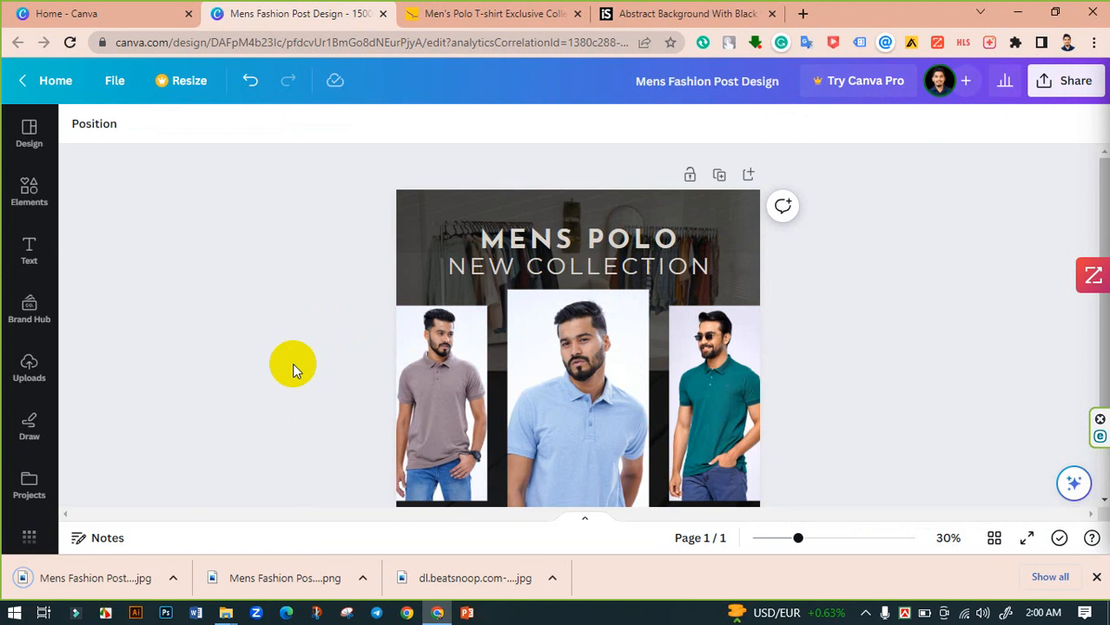
pyautogui.scroll(-2, 292, 363)
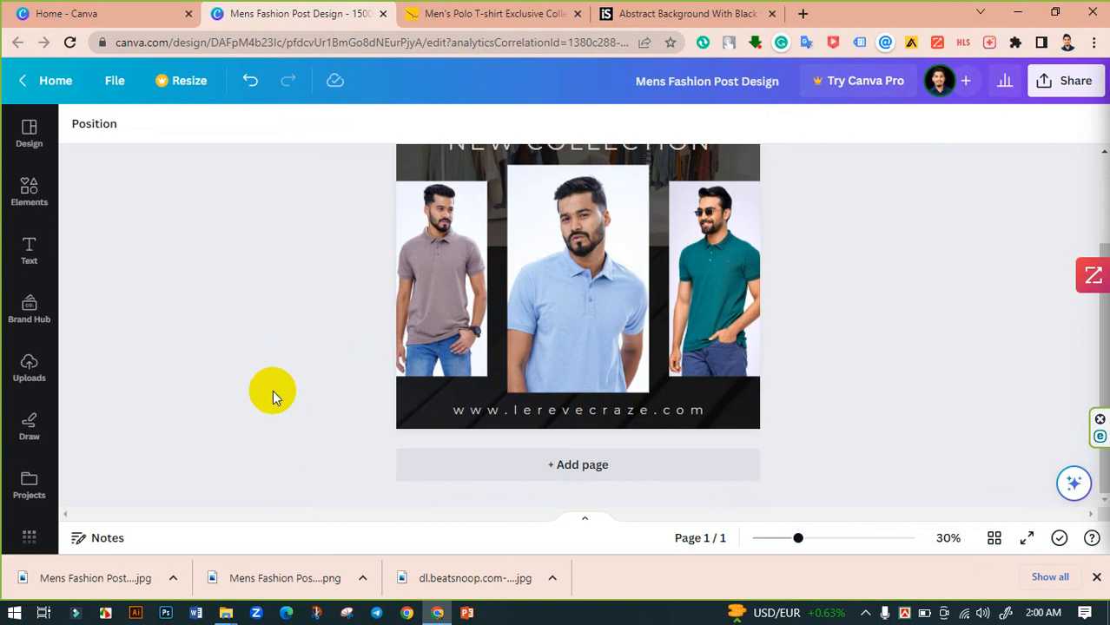
pyautogui.click(362, 578)
pyautogui.click(415, 523)
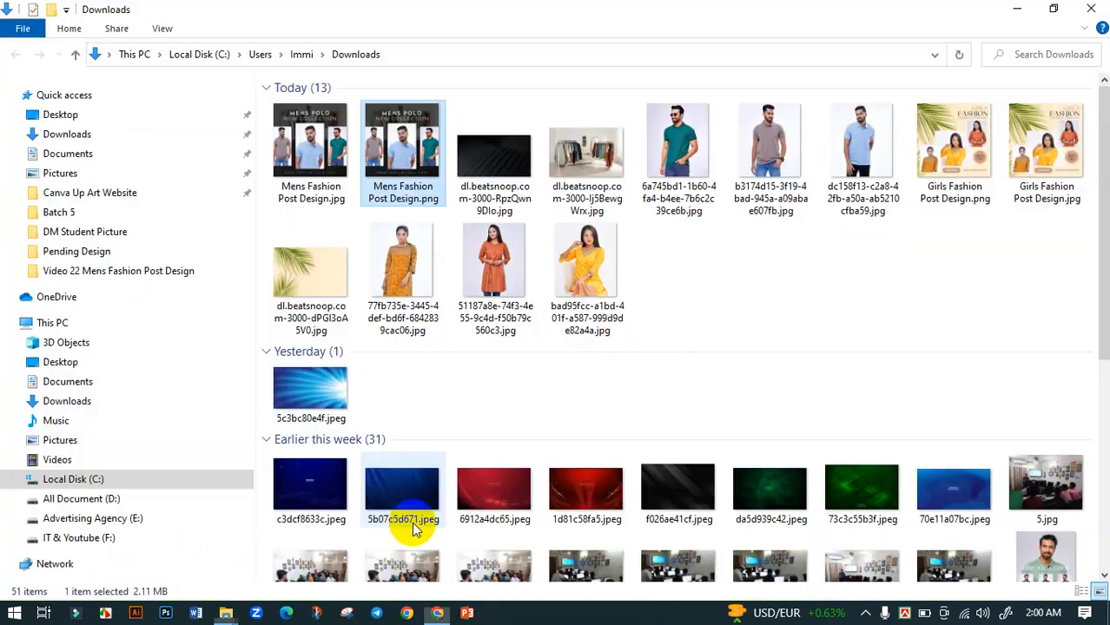
# - Open the exported PNG and JPG images one after another to inspect them
pyautogui.doubleClick(409, 149)
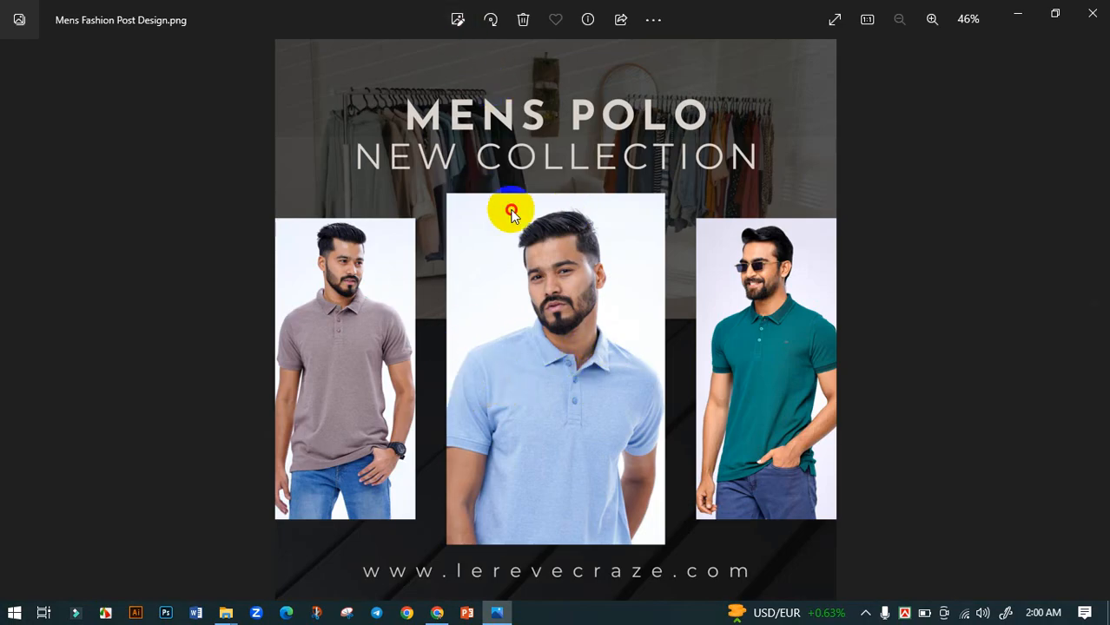
pyautogui.click(1092, 14)
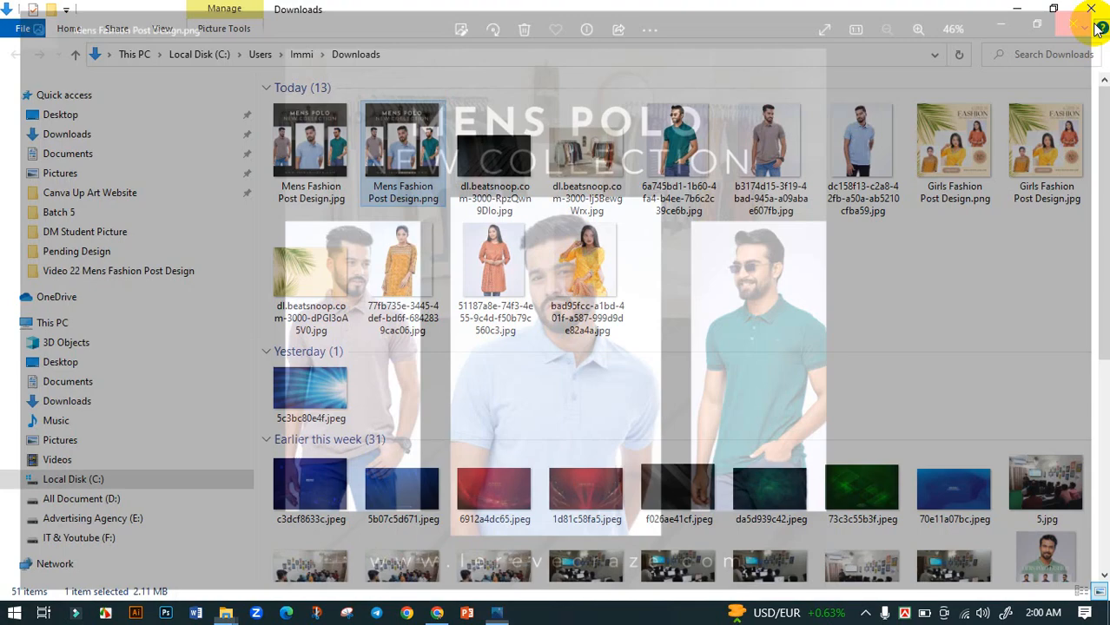
pyautogui.doubleClick(295, 139)
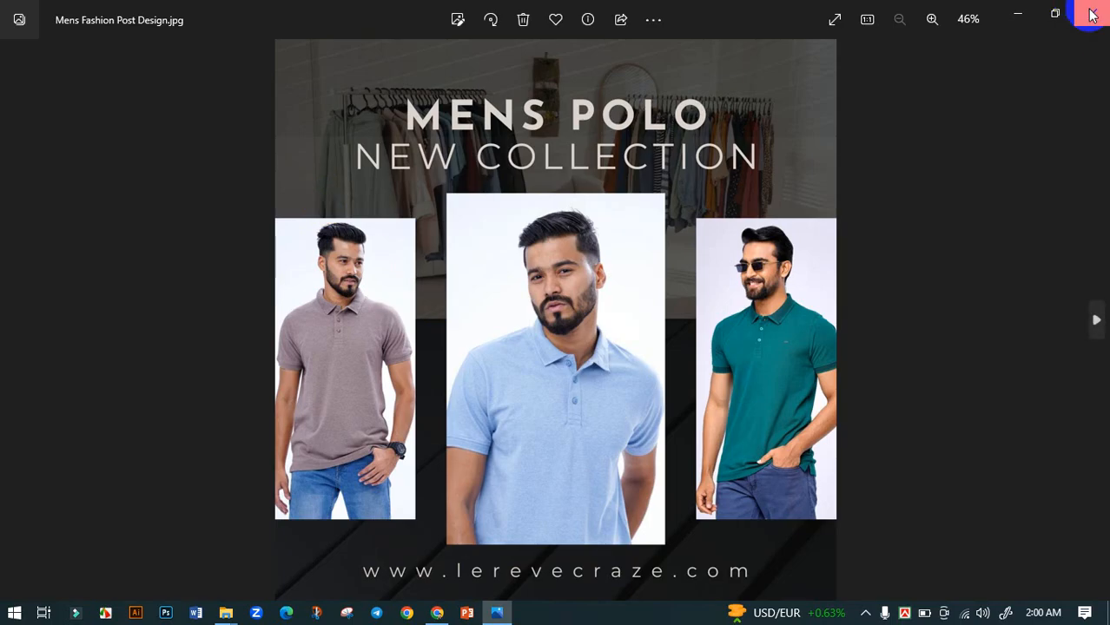
pyautogui.click(1092, 14)
pyautogui.click(395, 128)
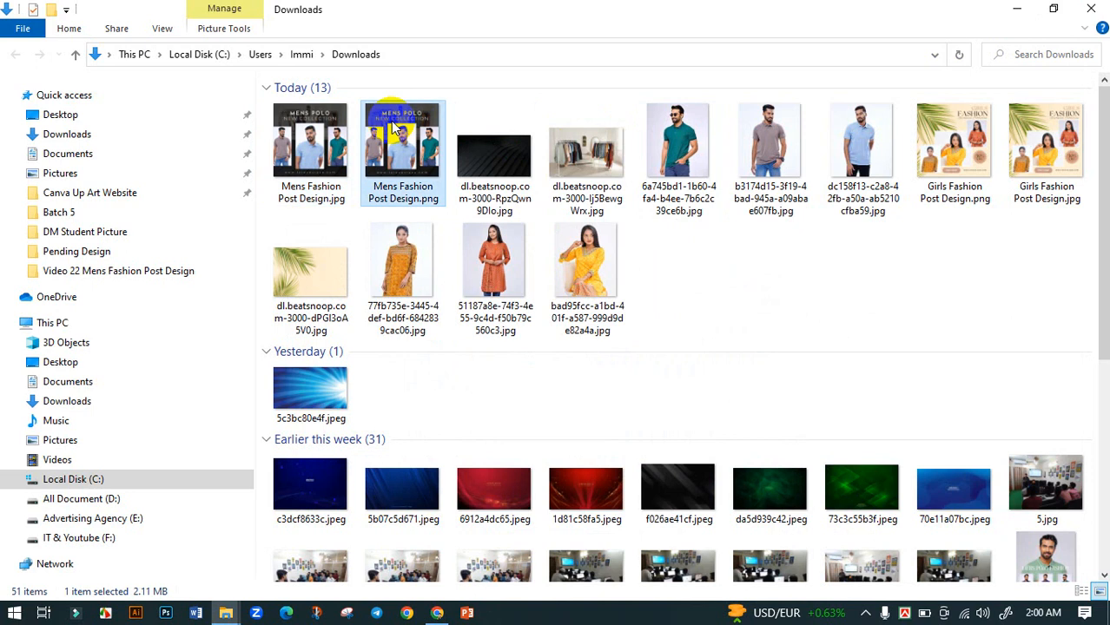
pyautogui.click(326, 133)
pyautogui.click(369, 133)
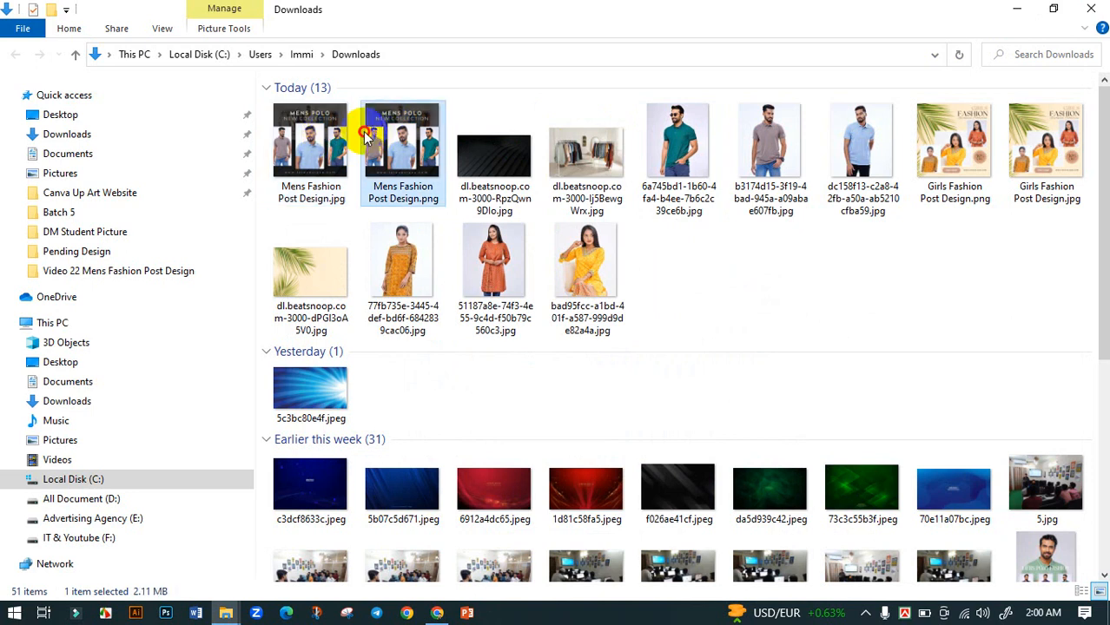
pyautogui.doubleClick(366, 133)
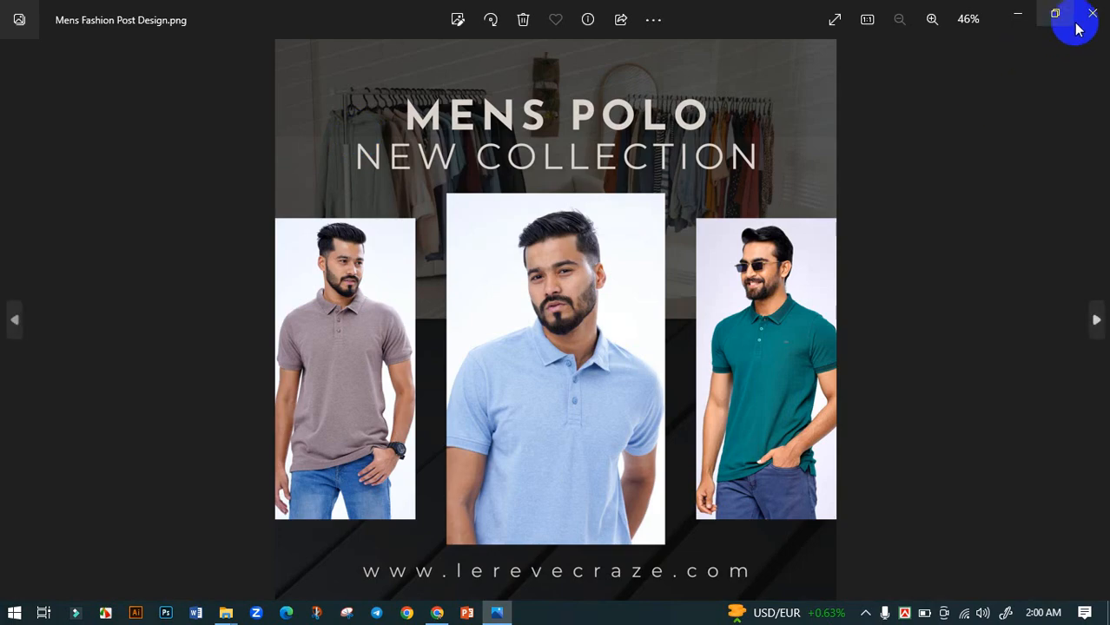
pyautogui.click(1093, 14)
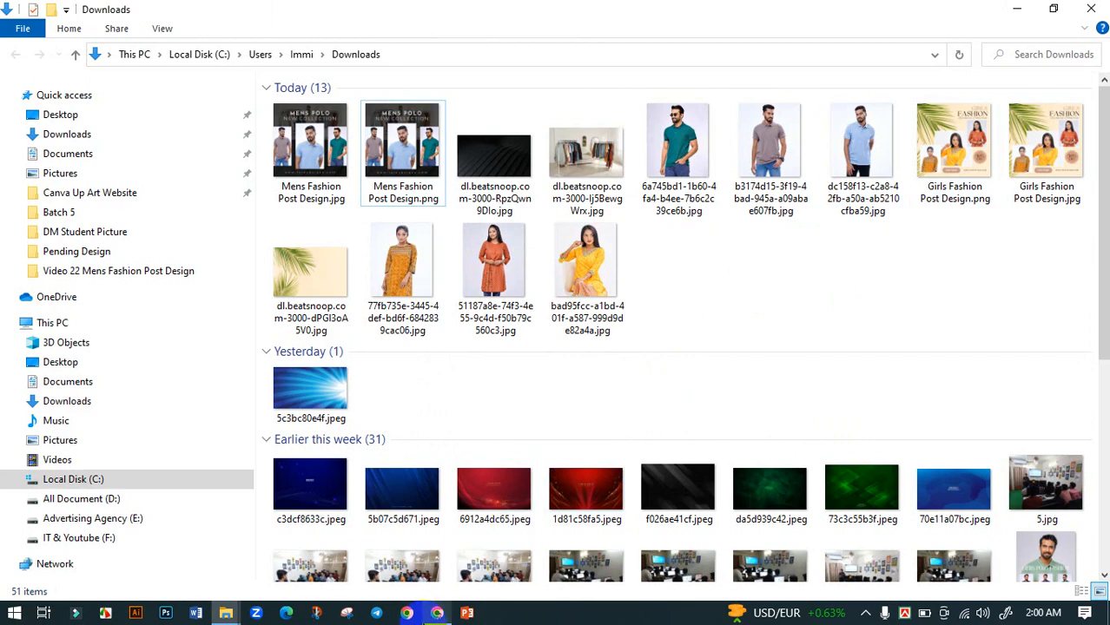
# - Return to the browser and review the finished design in the editor
pyautogui.click(434, 614)
pyautogui.scroll(3, 482, 421)
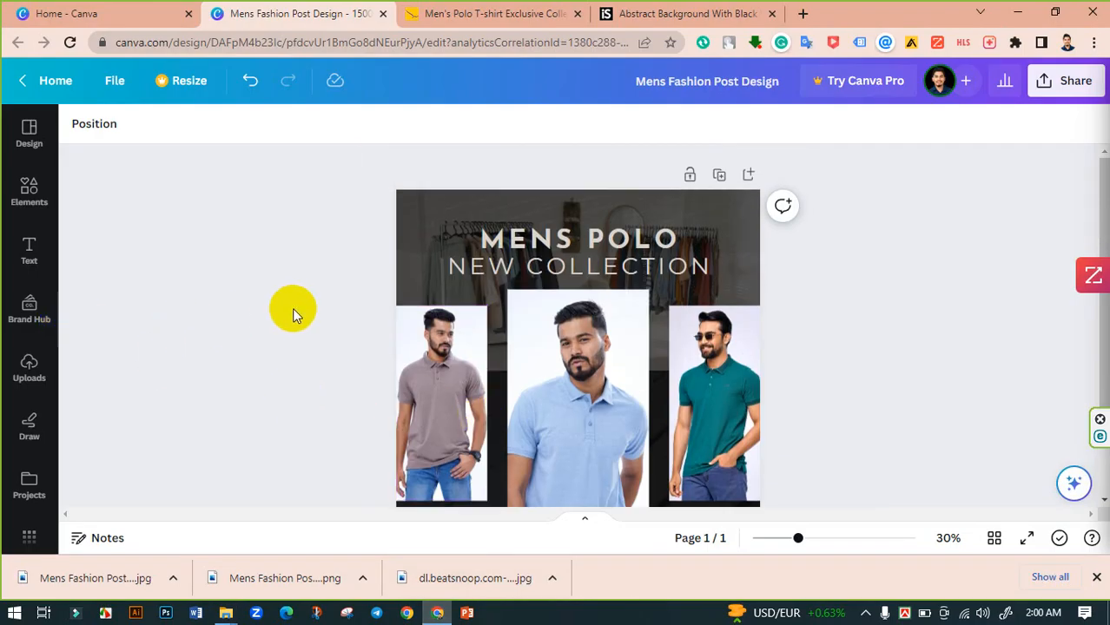
pyautogui.scroll(-2, 286, 304)
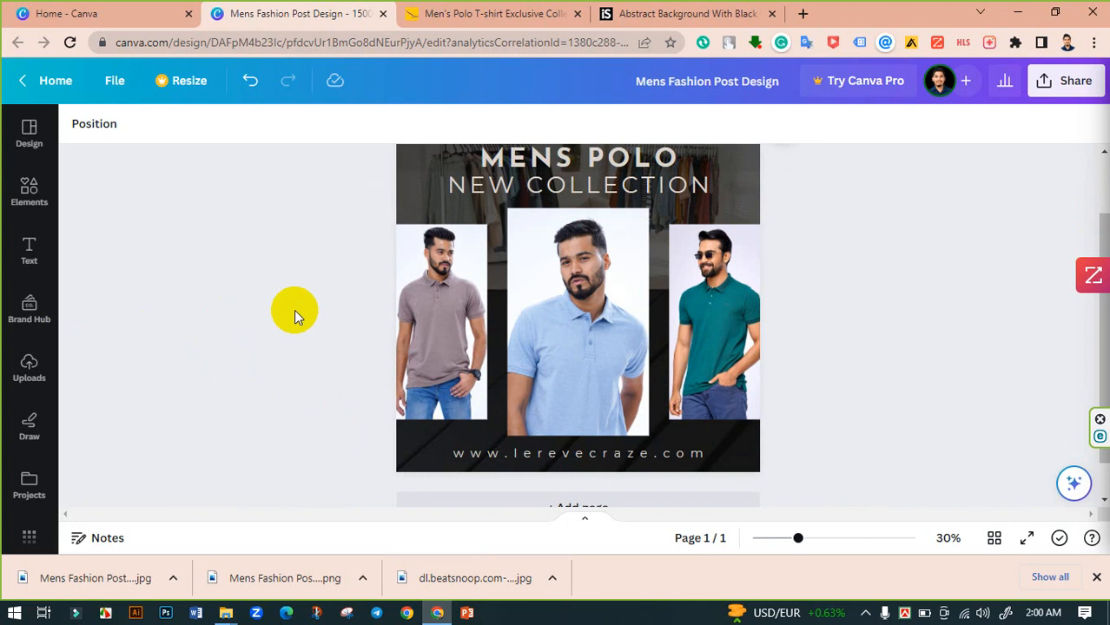
pyautogui.scroll(2, 294, 309)
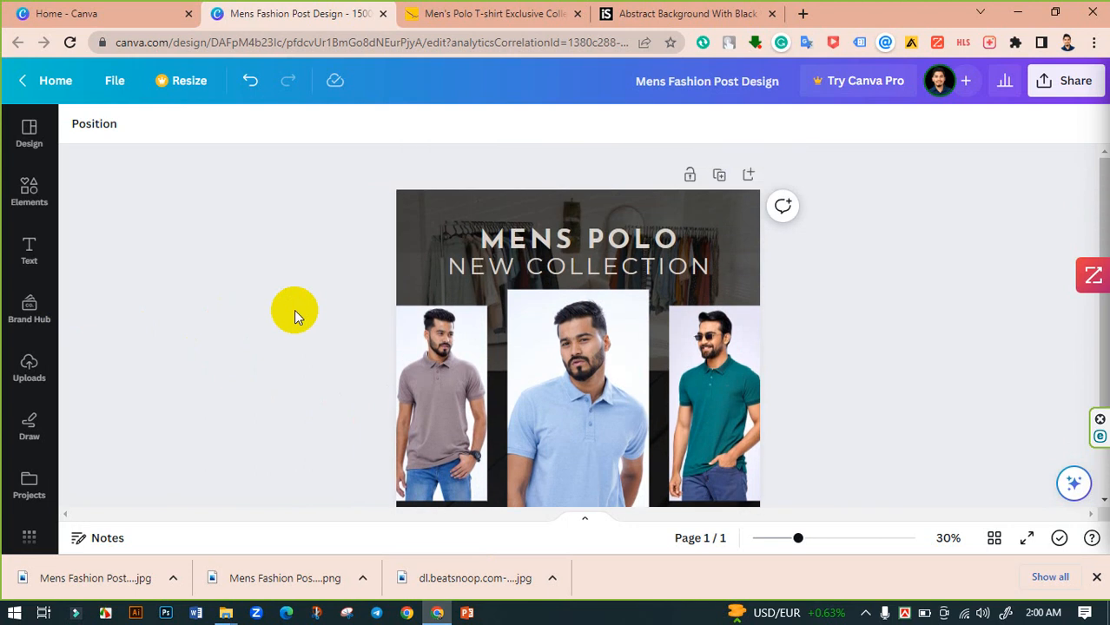